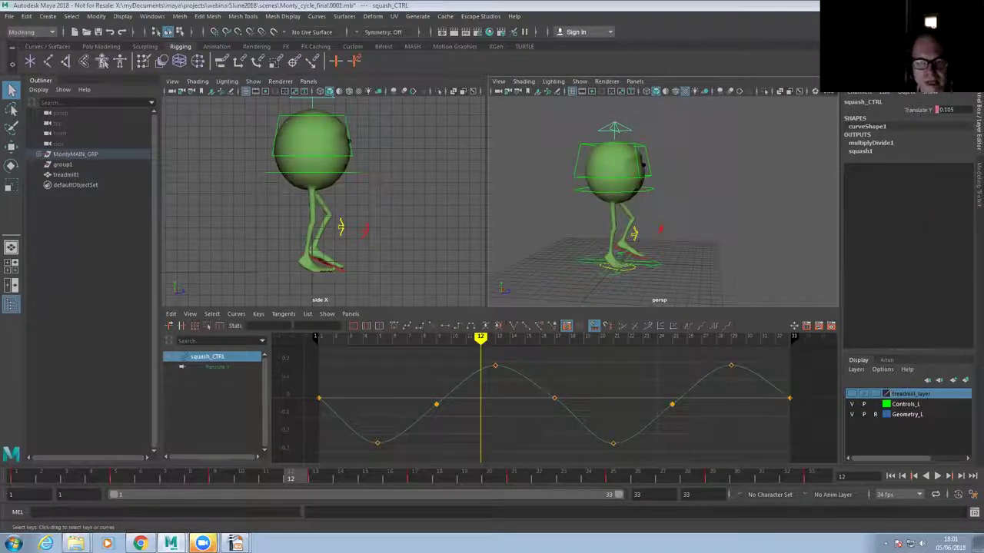
Play Monty's walk cycle and examine it from several angles in the perspective view before stopping playback
alt+drag(668, 211, 638, 219)
alt+middle_drag(671, 219, 693, 220)
alt+drag(693, 220, 639, 230)
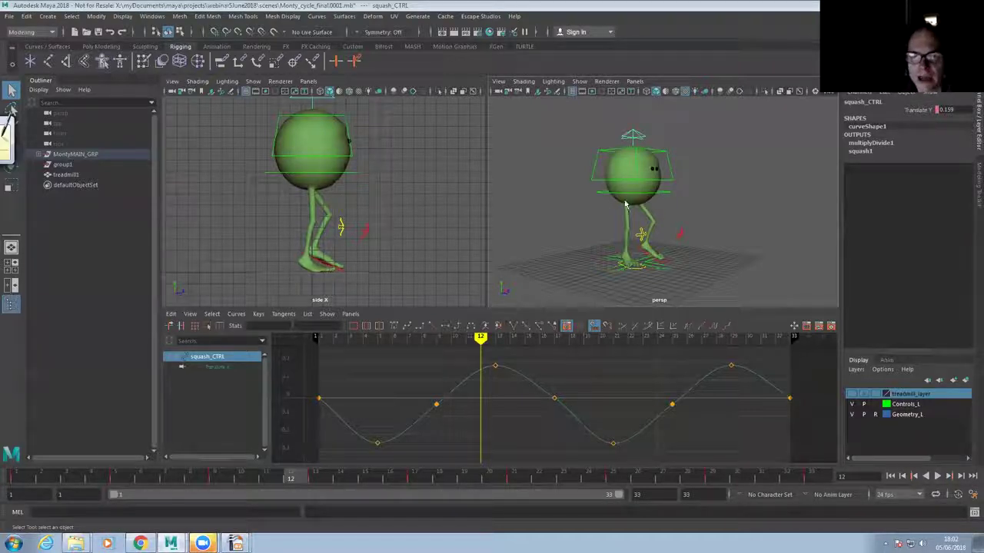
alt+drag(646, 229, 569, 239)
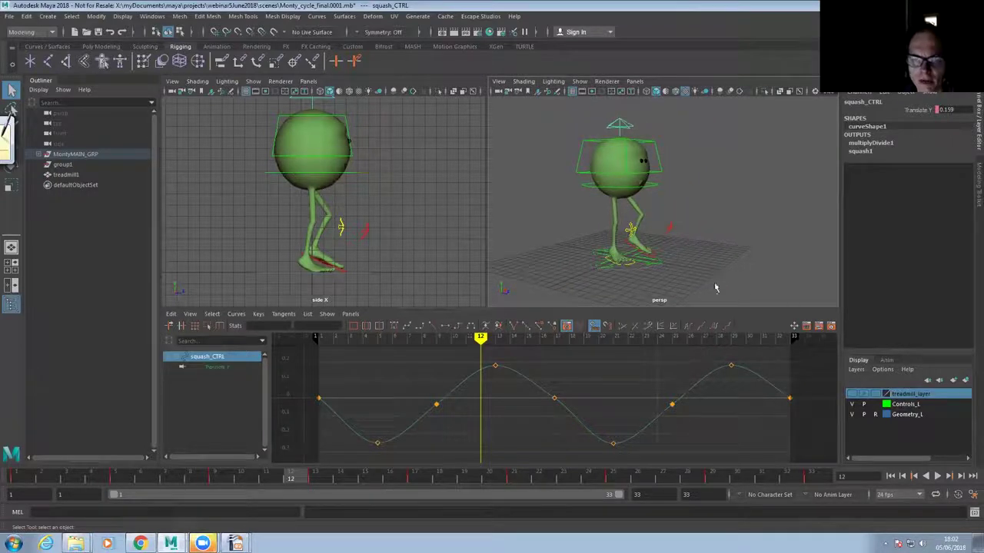
scroll(664, 248, down, 1)
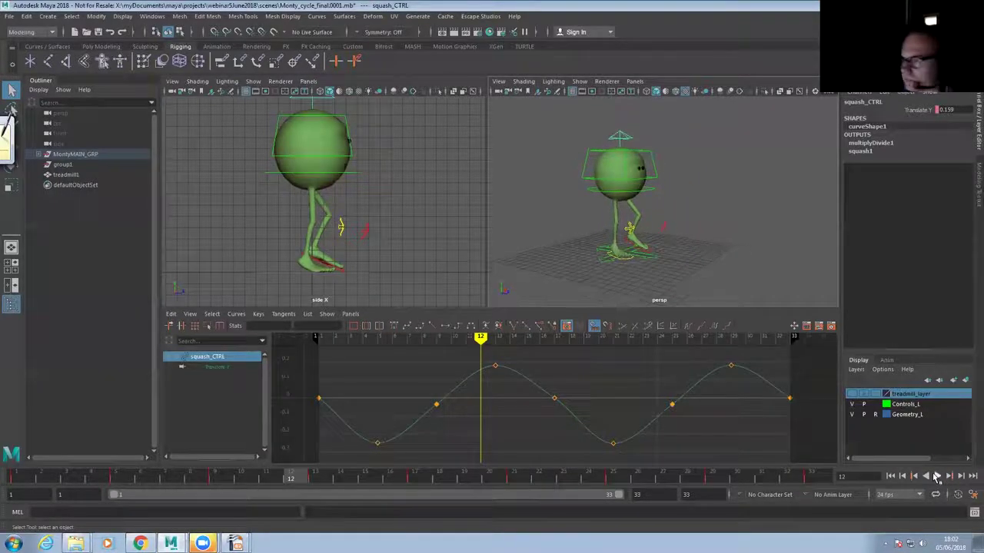
click(937, 476)
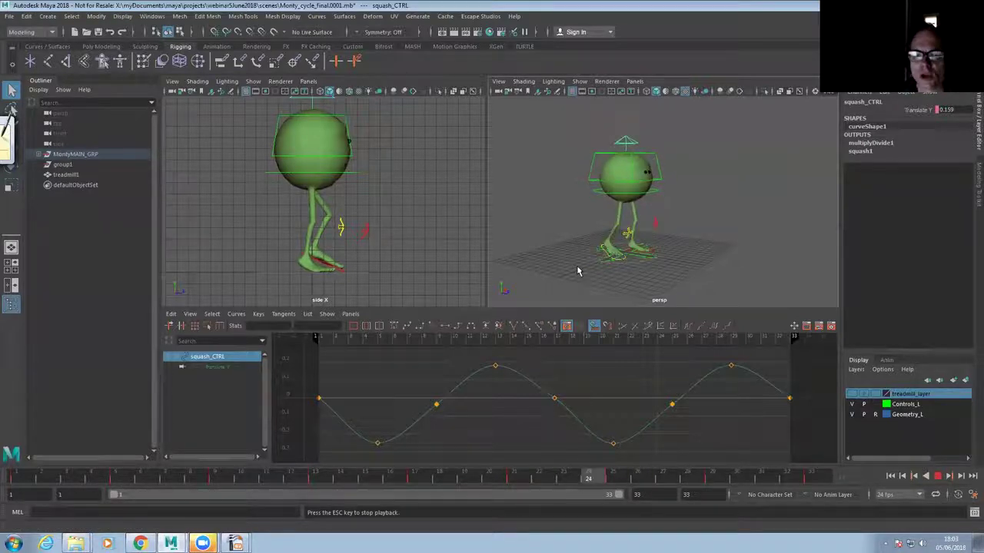
alt+right_drag(577, 270, 646, 244)
mouse_move(646, 245)
alt+mouse_down()
mouse_move(681, 229)
mouse_move(679, 257)
mouse_move(654, 257)
alt+mouse_up()
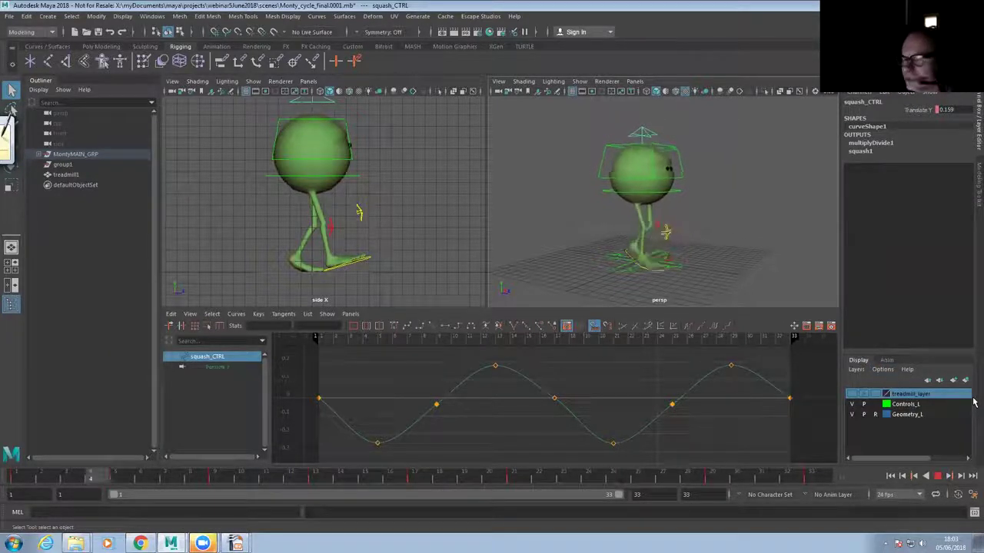
click(939, 477)
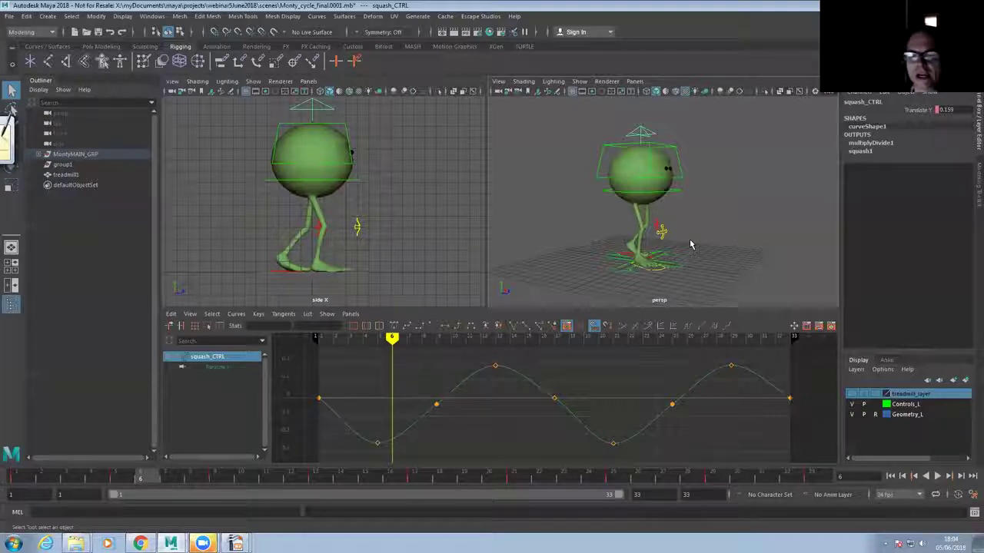
Replay the walk cycle briefly from a slightly wider perspective angle and stop it
alt+drag(639, 231, 619, 244)
alt+middle_drag(619, 244, 618, 244)
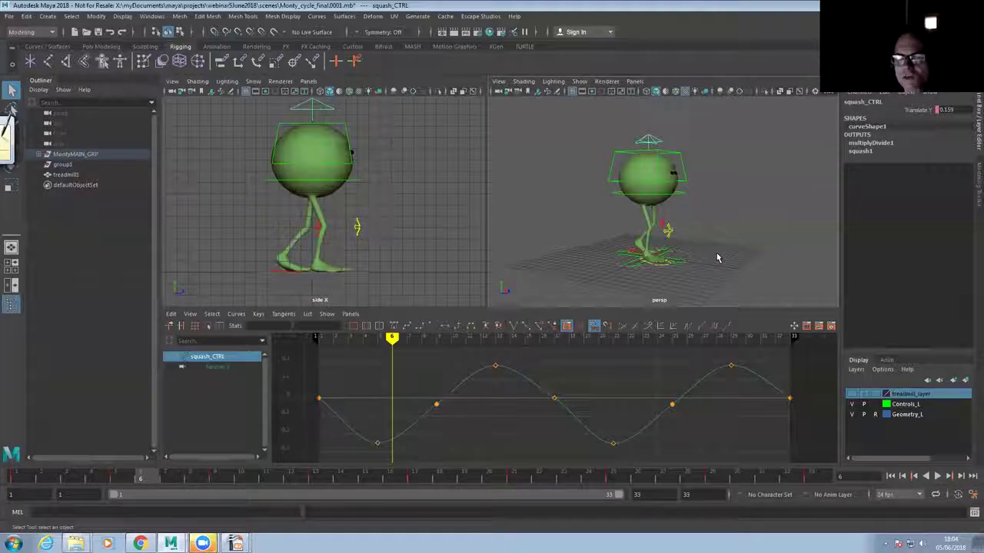
click(938, 476)
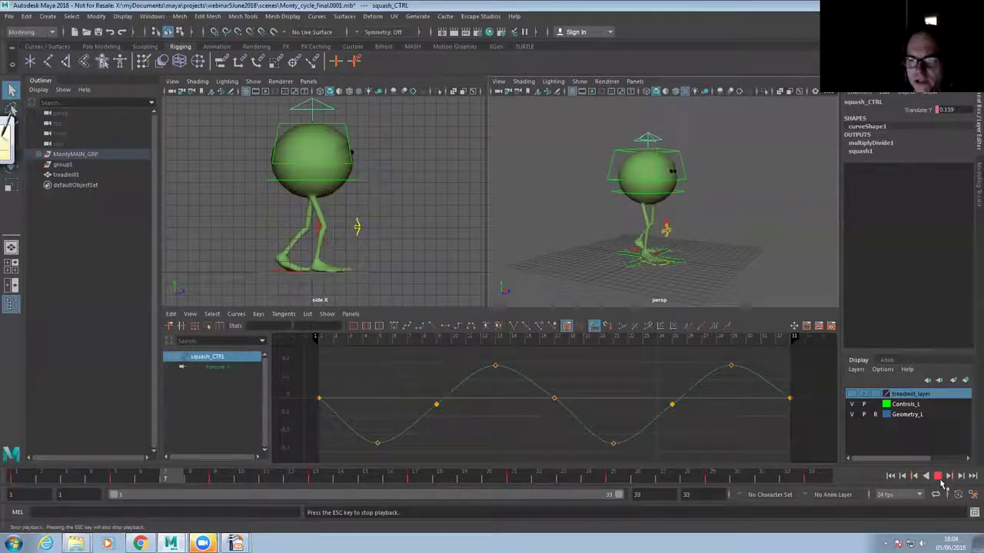
click(938, 477)
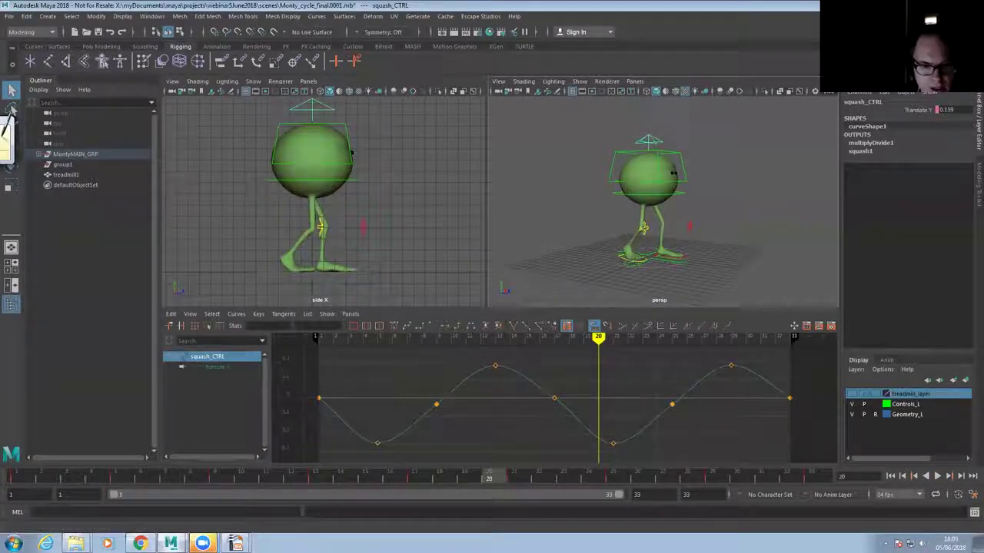
Switch to CharacterWalks_June2018.ppt in OpenOffice Impress, start its slide show and enlarge the window
click(235, 545)
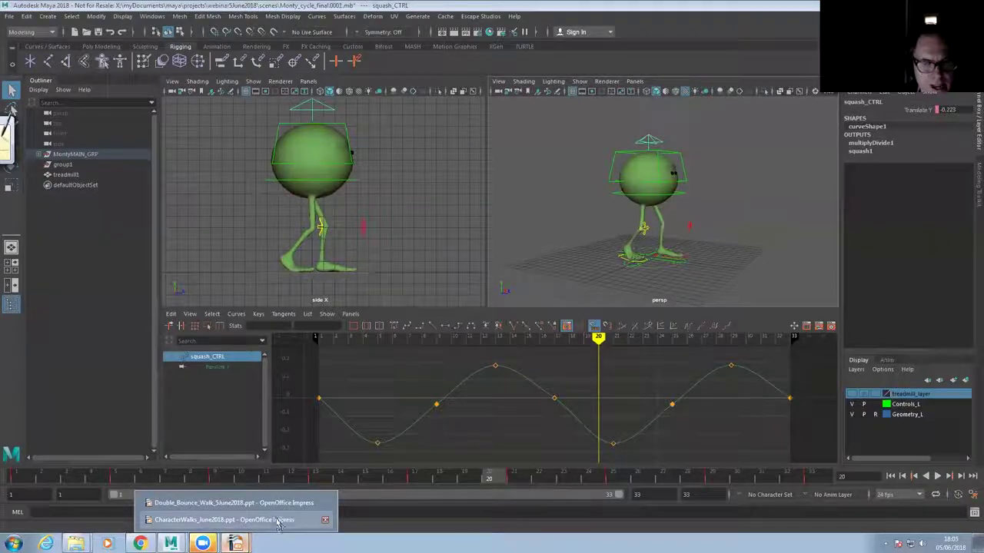
click(231, 520)
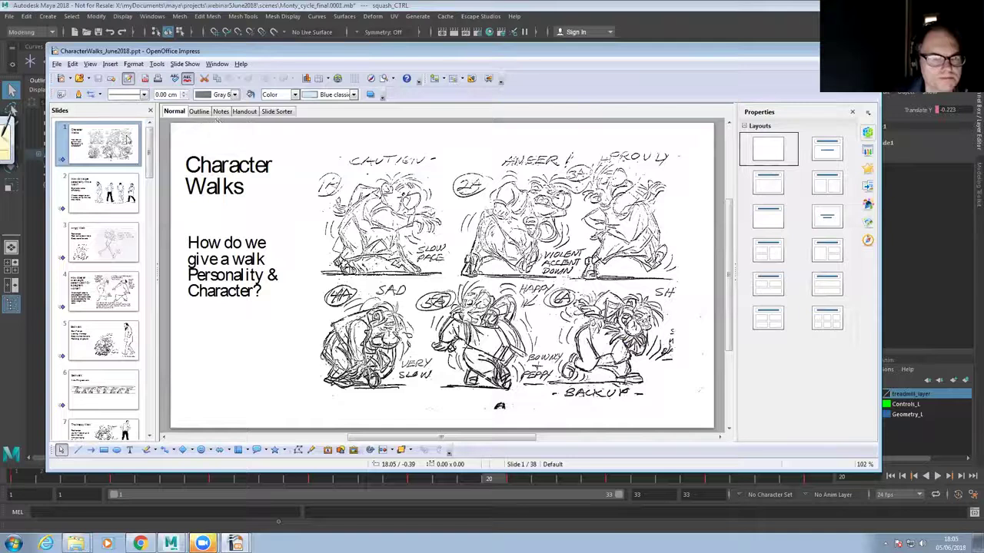
click(185, 64)
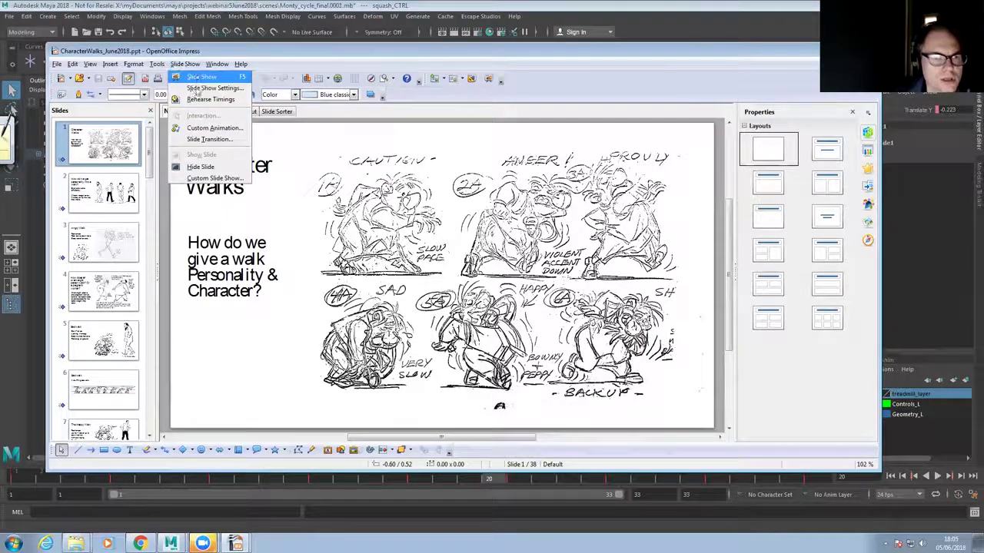
click(198, 78)
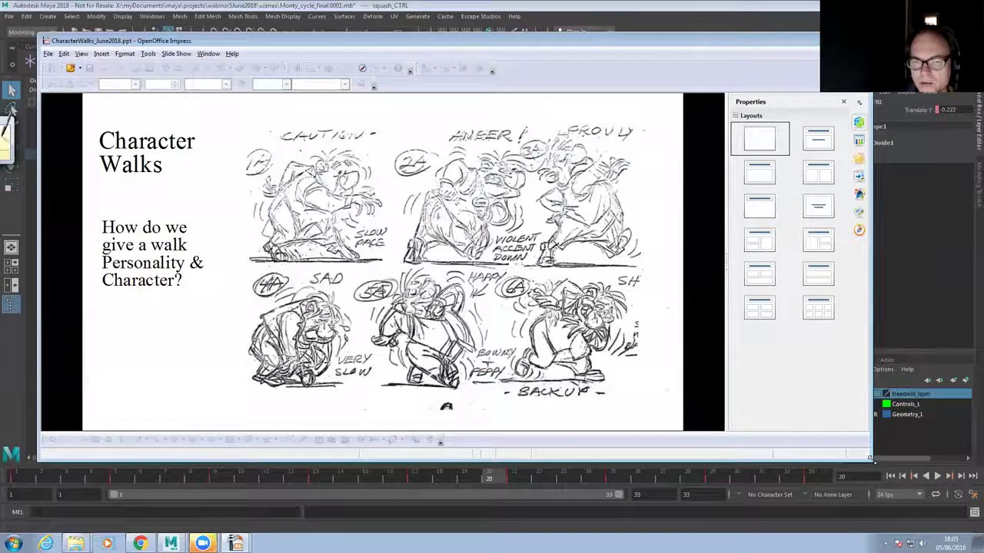
drag(871, 459, 968, 468)
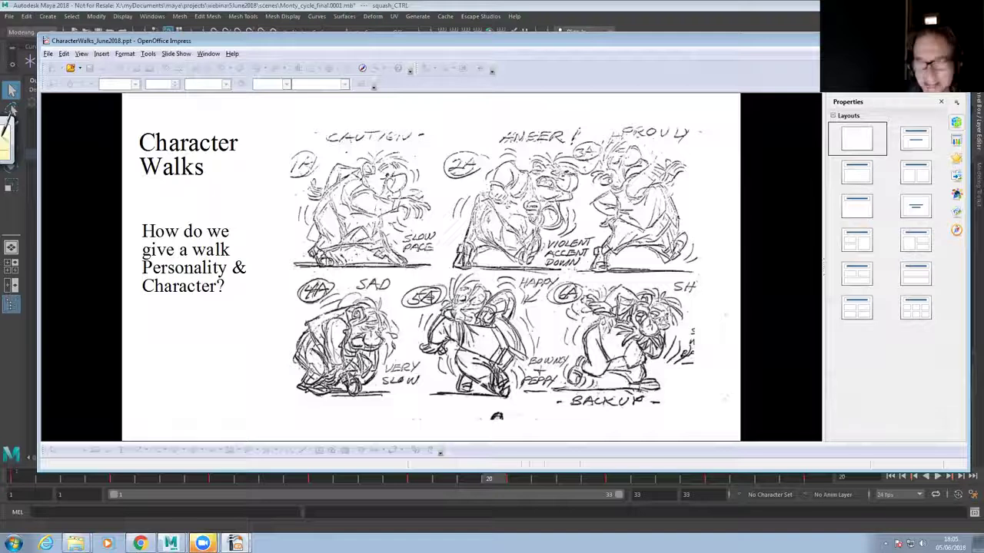
Page through the character walk slides up to The Happy Walk and return to the Monty scene in Maya
click(615, 309)
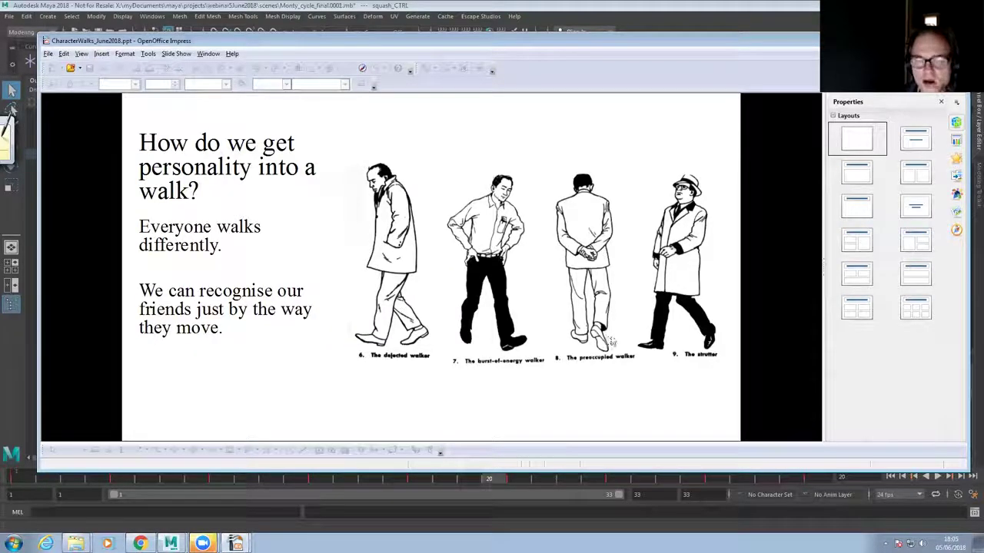
click(652, 326)
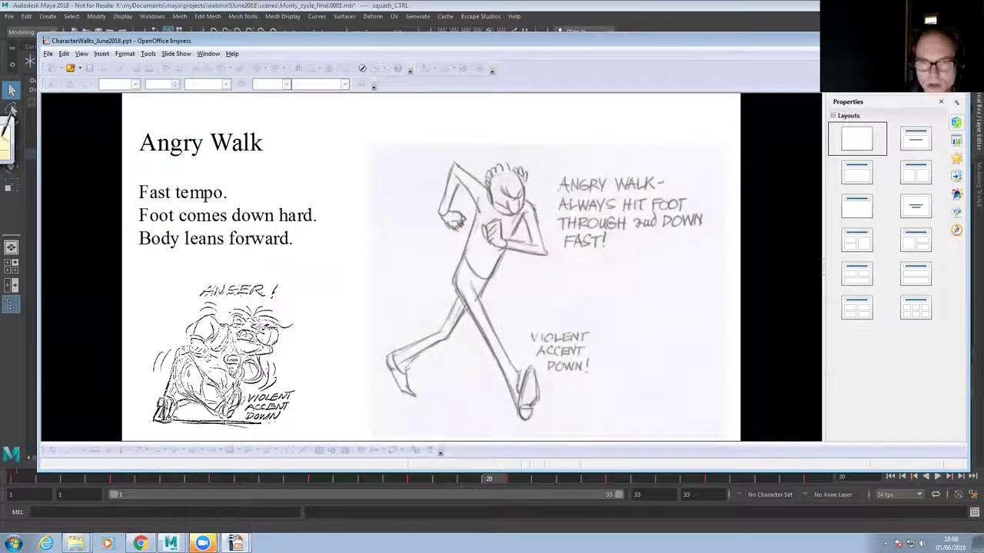
key(Page_Down)
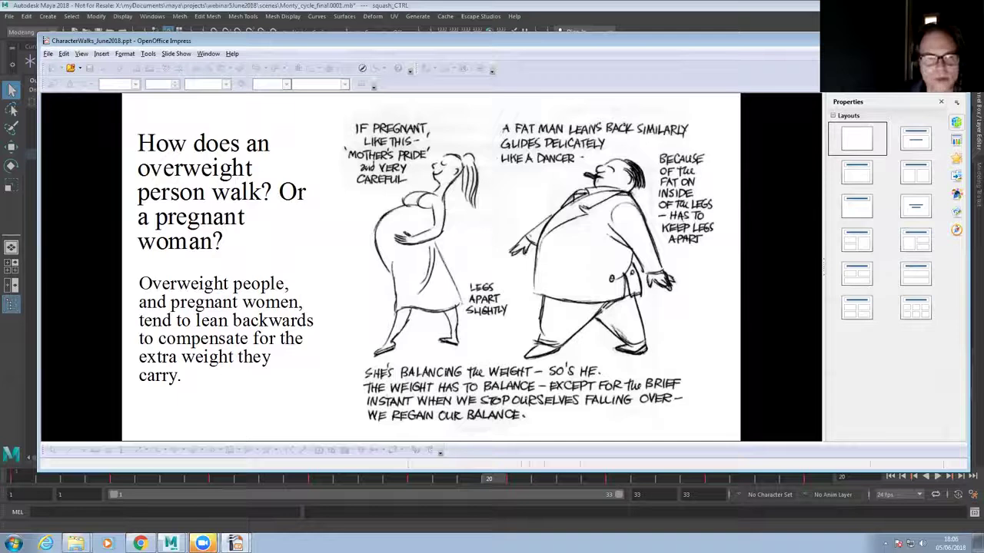
key(Right)
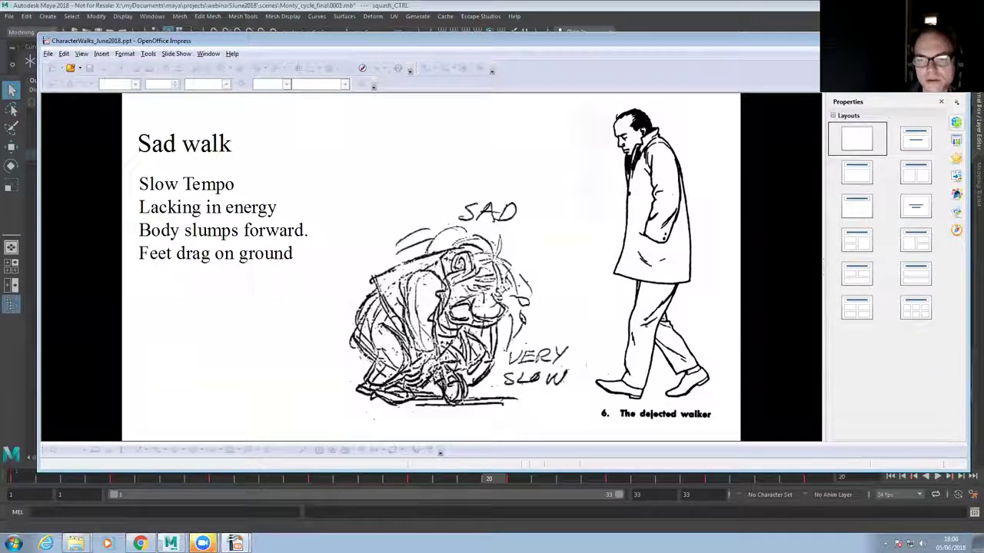
key(Right)
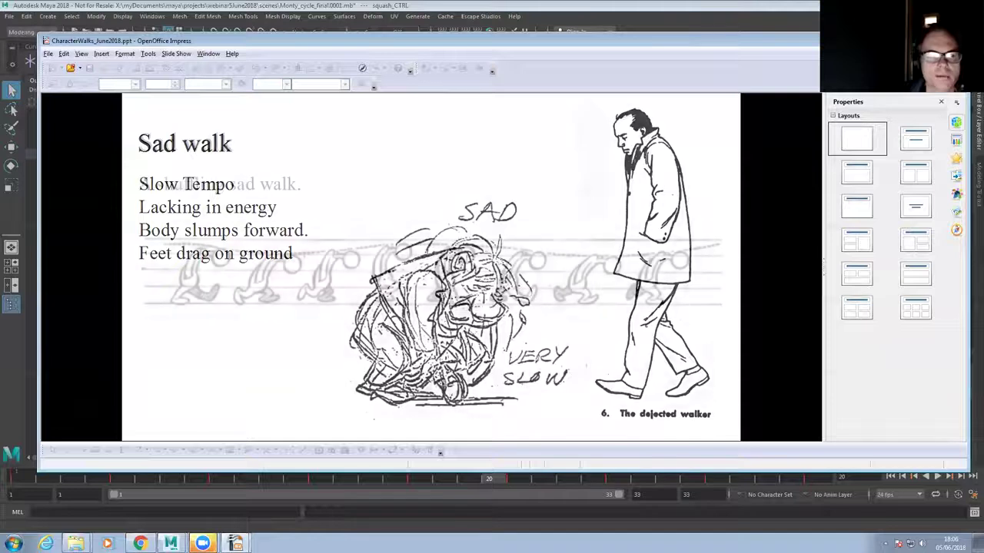
key(Page_Down)
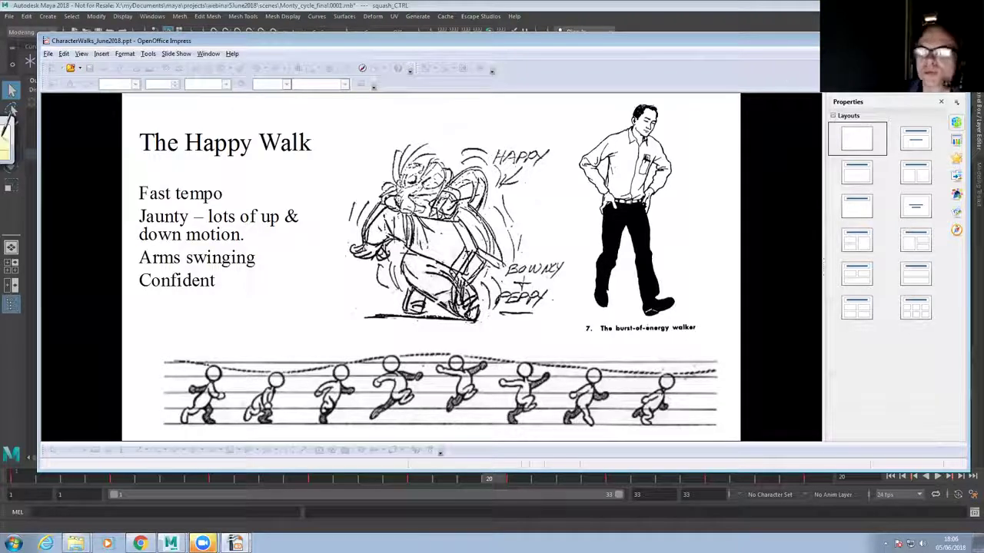
key(alt+Tab)
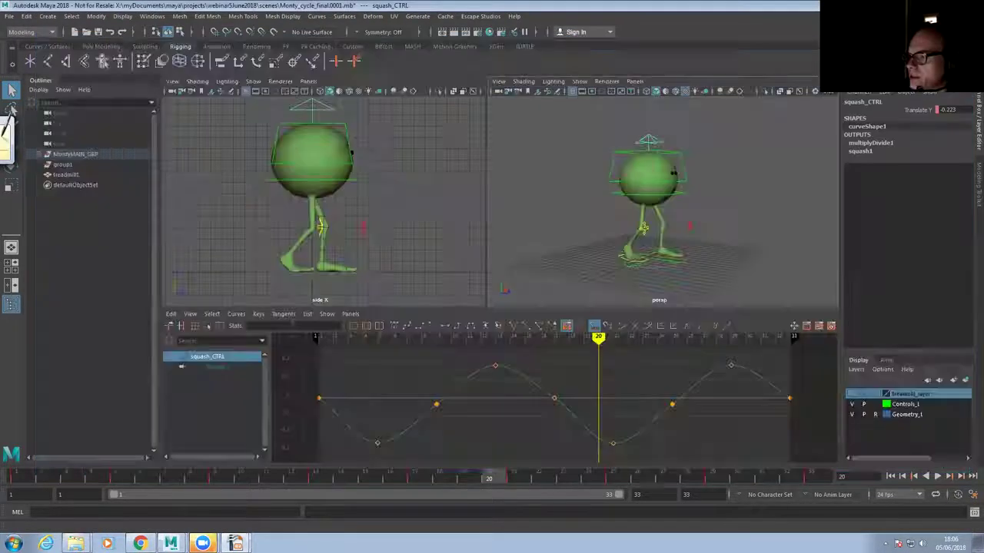
scroll(615, 223, up, 3)
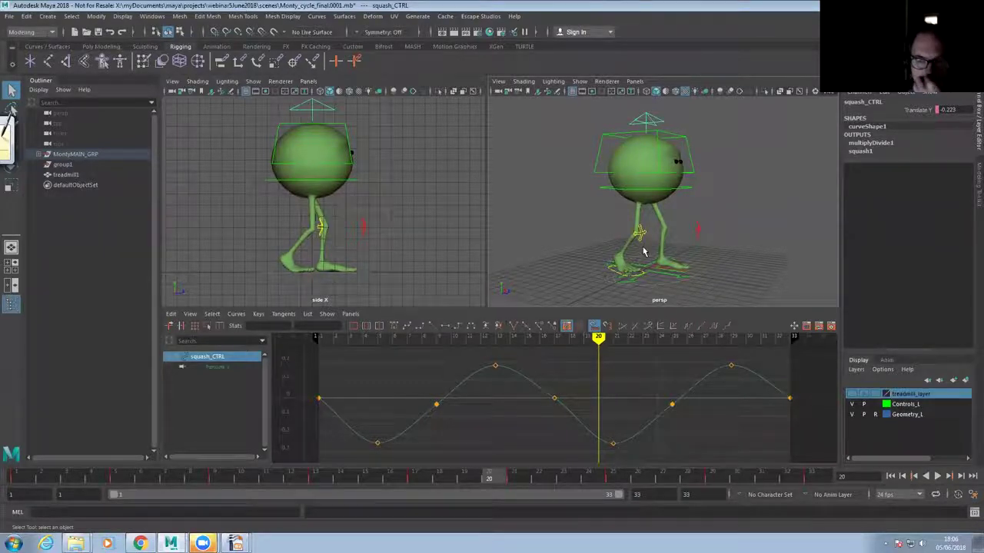
Switch to Double_Bounce_Walk_5June2018.ppt in OpenOffice Impress and start the slide show at The Monty Double Bounce slide
click(235, 544)
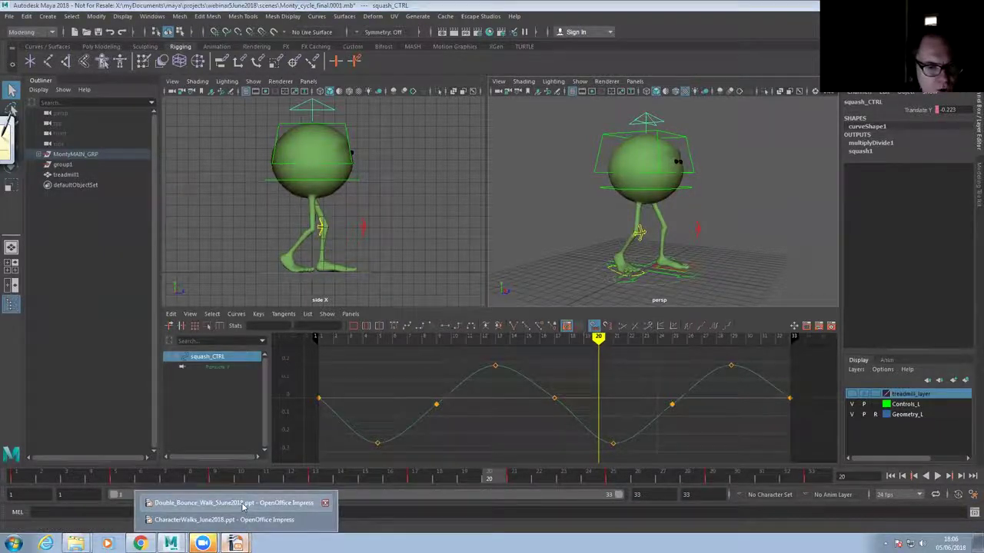
click(231, 503)
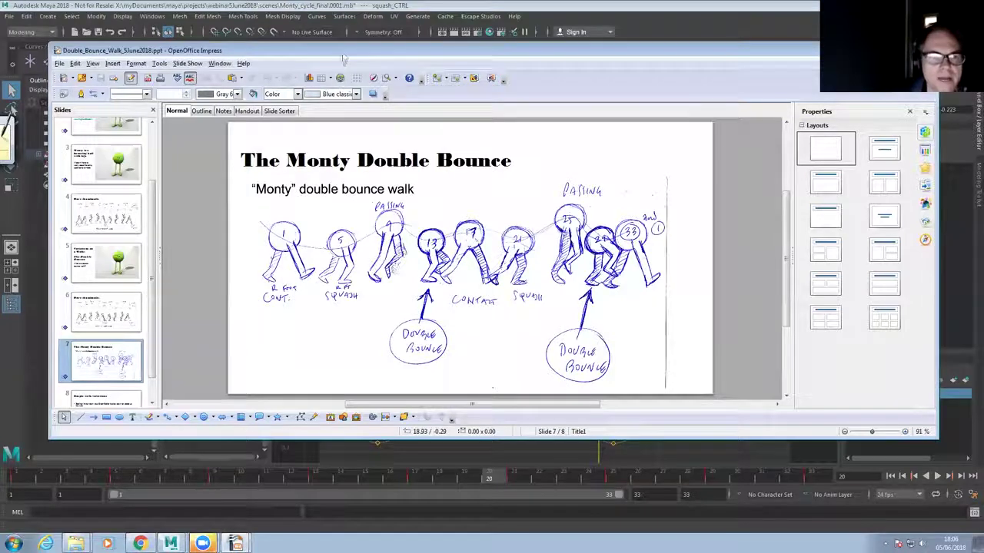
drag(321, 50, 309, 39)
click(175, 53)
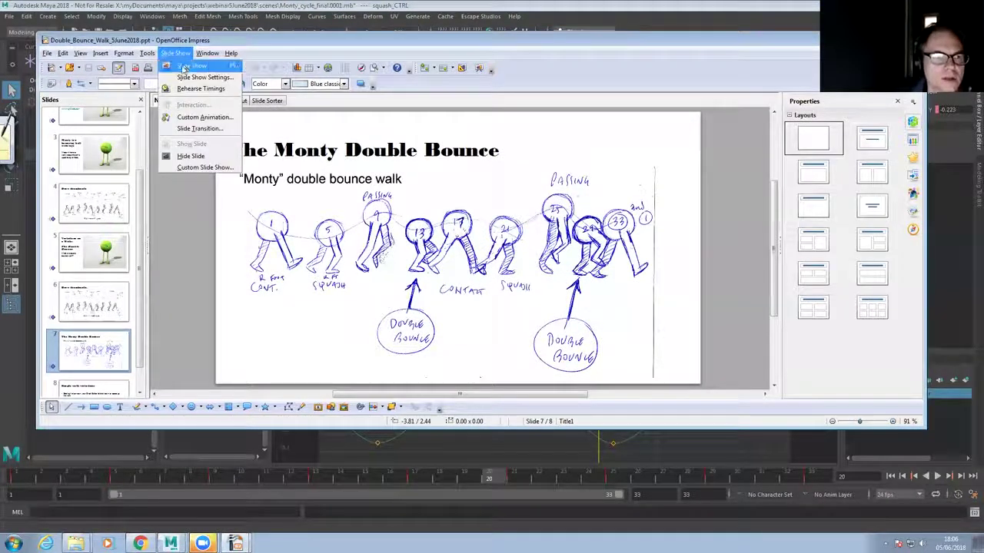
click(185, 68)
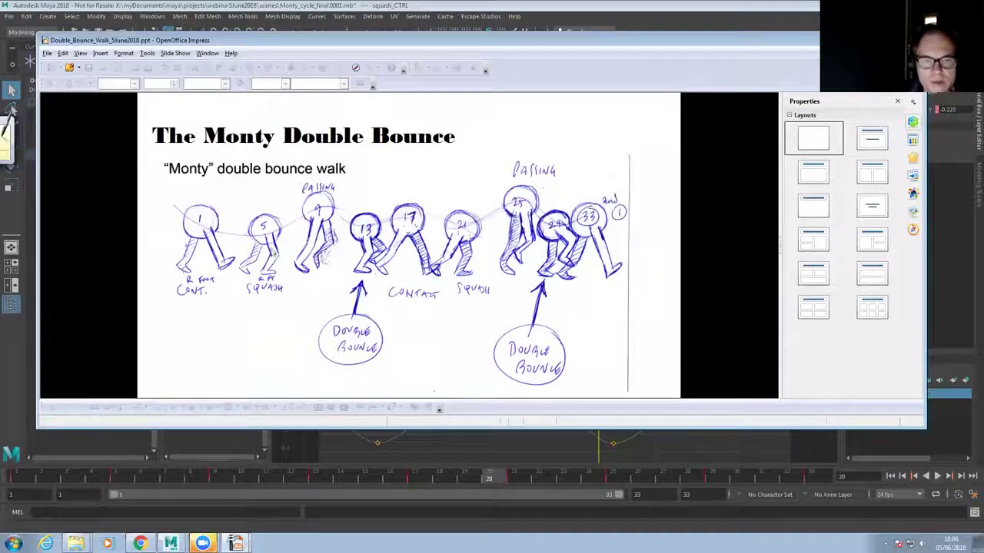
View the double bounce and walk variations slides in a taller window and exit the slide show
key(Right)
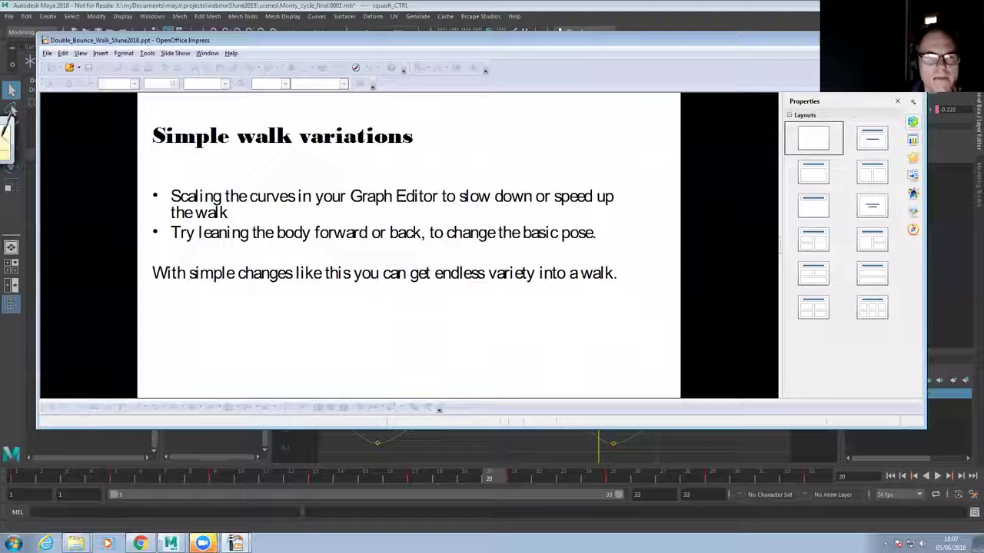
key(Left)
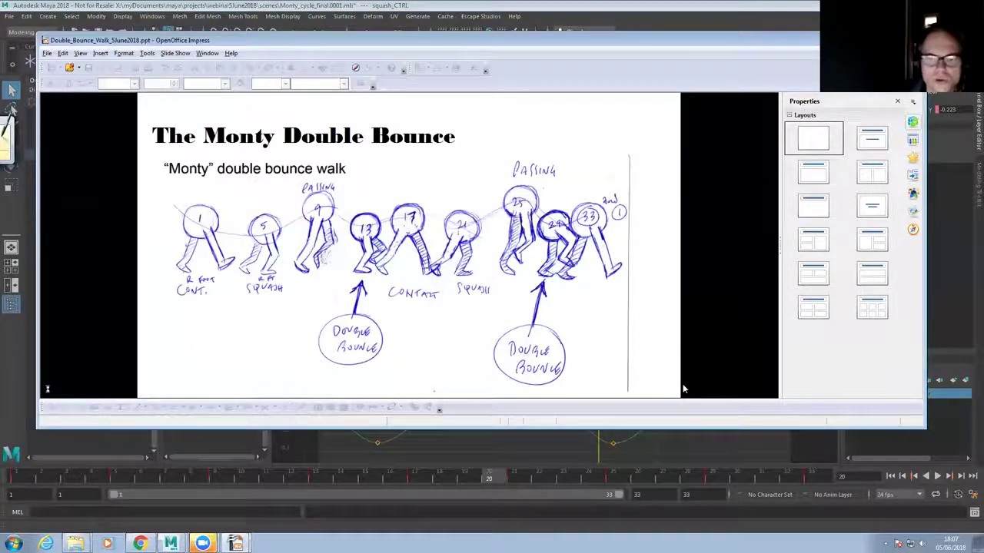
drag(678, 427, 677, 471)
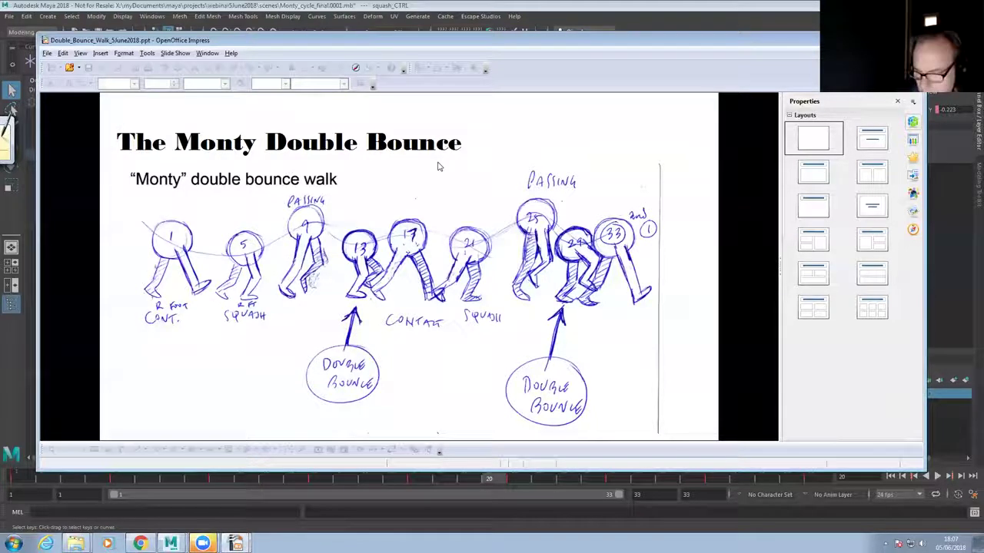
key(Right)
key(Right)
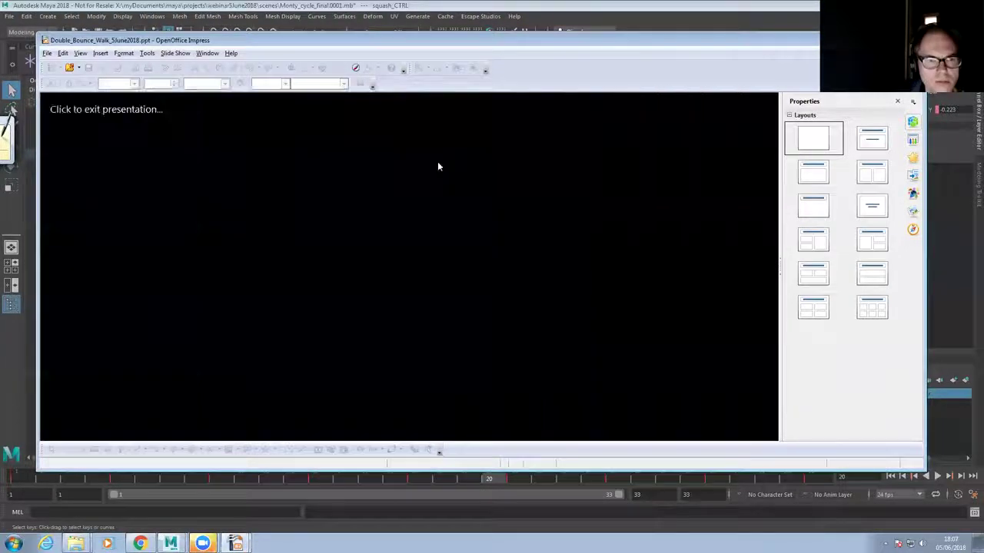
click(438, 166)
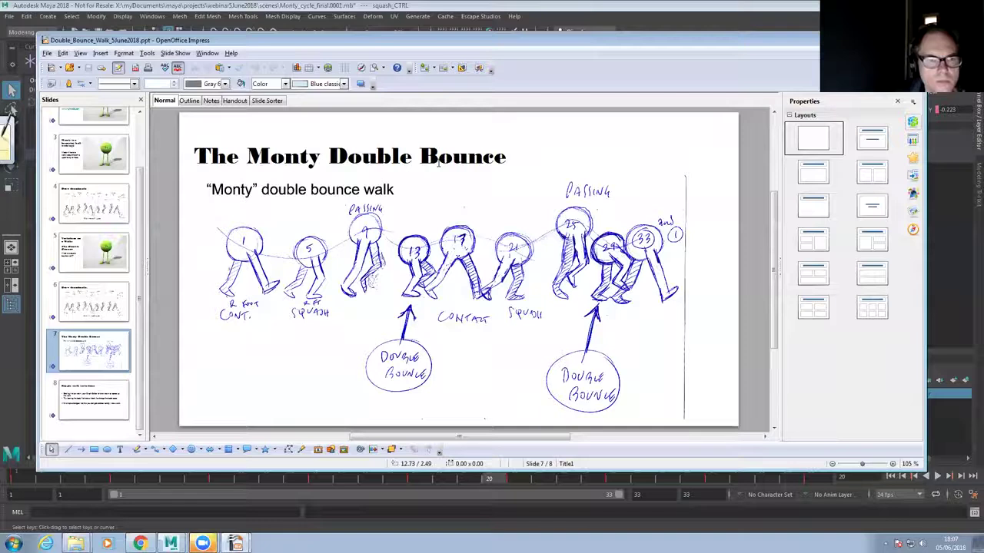
Review the presentation from its first slide through to the Draw thumbnails slide in the normal view
scroll(91, 184, up, 3)
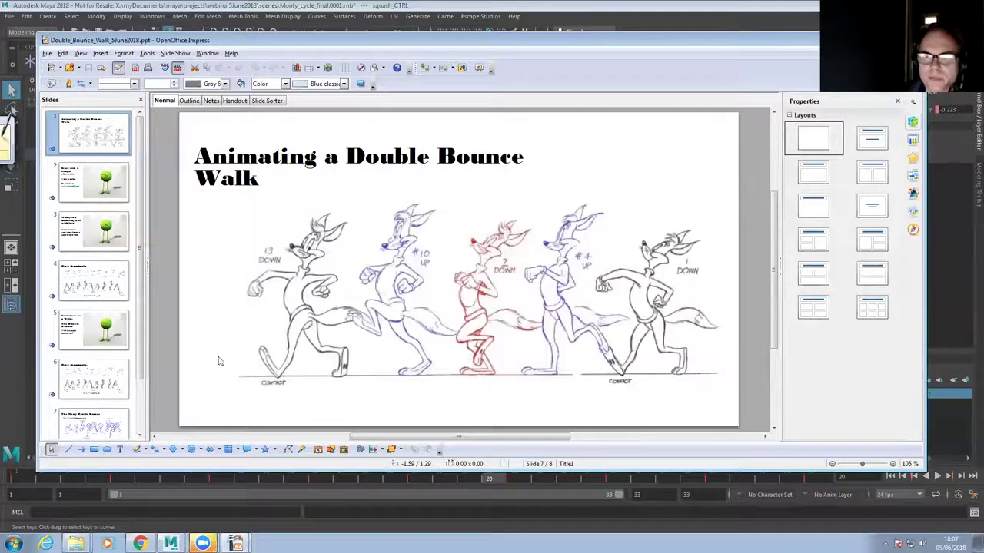
click(96, 201)
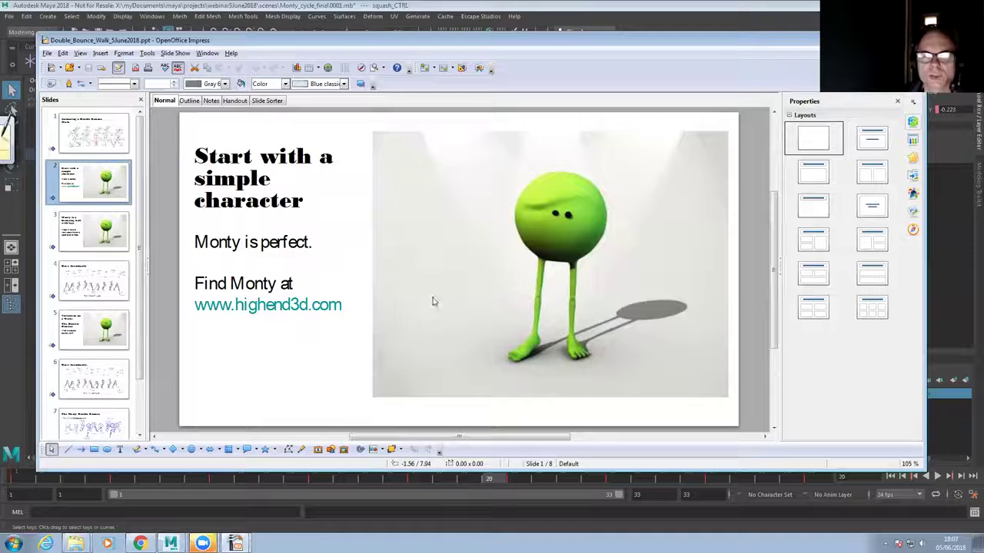
click(97, 240)
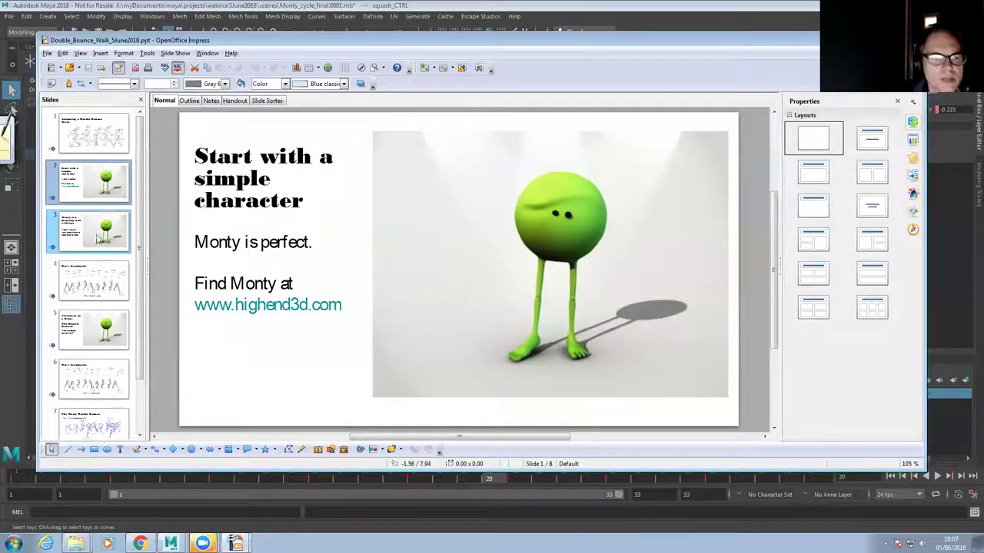
click(112, 283)
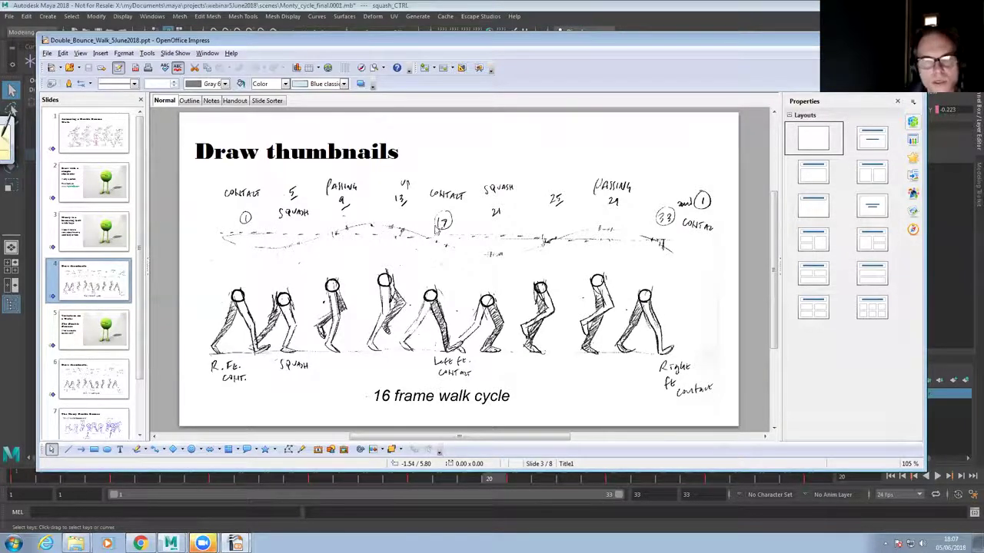
Return to the Monty scene in Maya and scrub through the walk cycle to examine the contact, passing and up poses
click(949, 296)
drag(44, 479, 4, 484)
alt+drag(661, 261, 561, 254)
drag(55, 485, 220, 476)
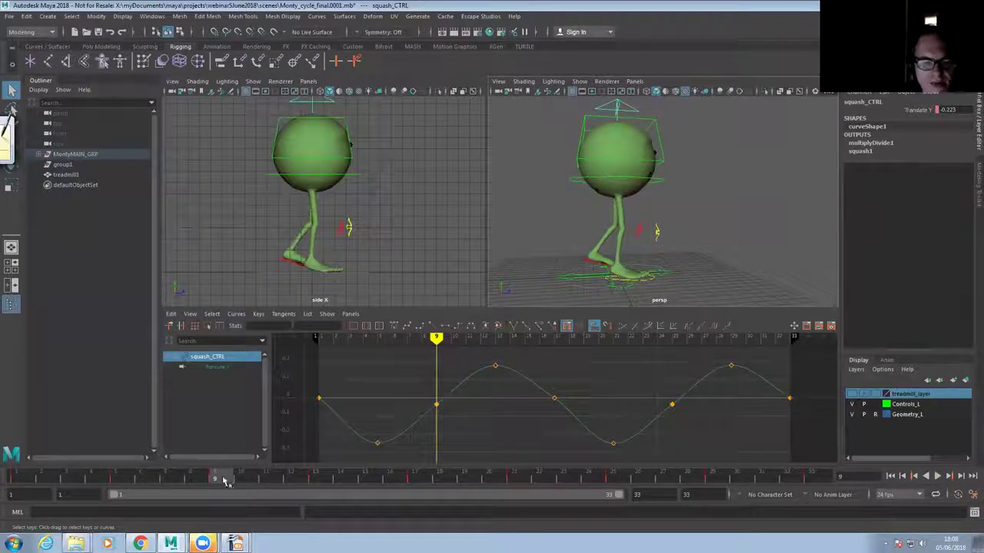
key(alt+v)
click(315, 476)
drag(387, 478, 417, 478)
Play back the normal walk cycle in the perspective view and review it from different angles
mouse_move(558, 254)
alt+mouse_down()
mouse_move(580, 243)
mouse_move(561, 246)
alt+mouse_up()
key(alt+v)
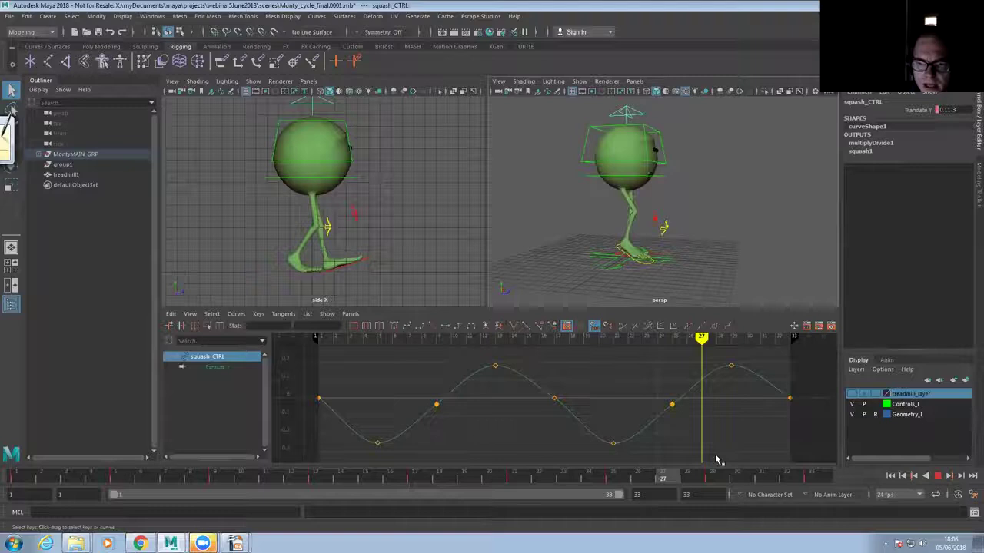
alt+drag(648, 258, 622, 263)
key(alt+v)
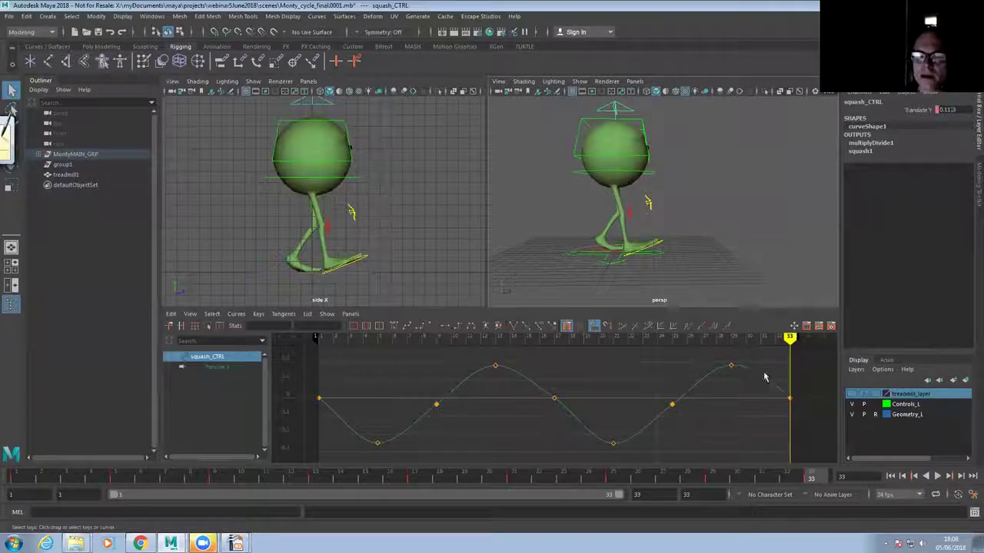
click(947, 477)
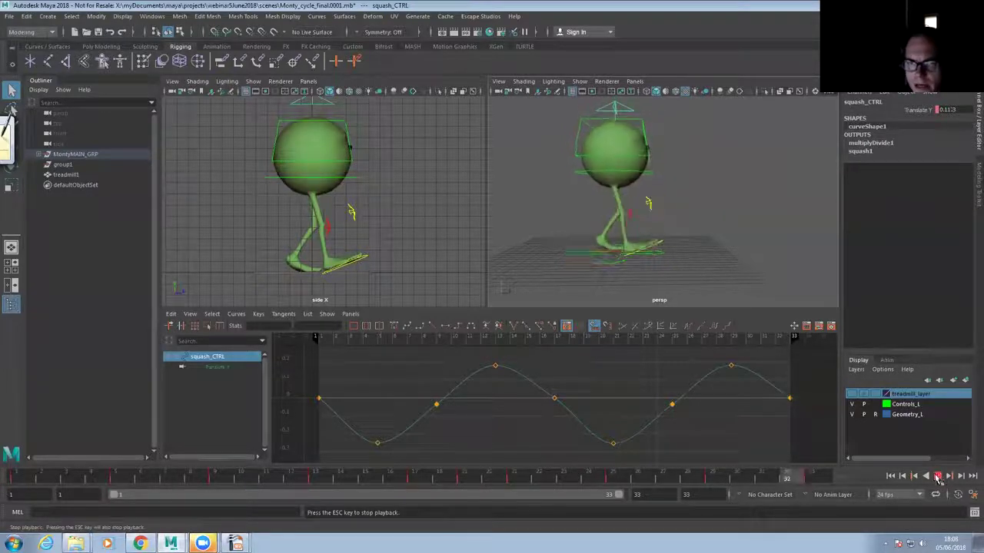
click(937, 476)
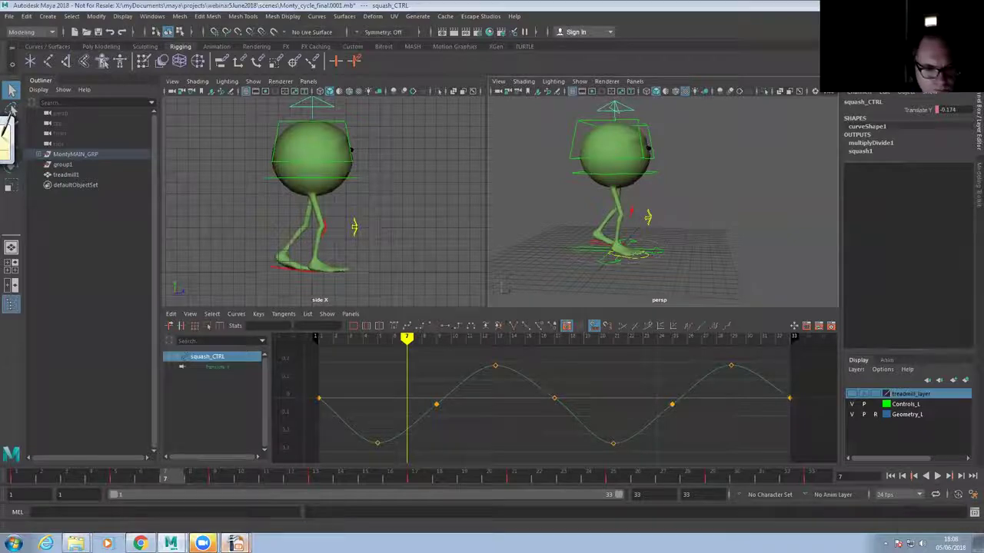
Switch to the Impress presentation and compare the Draw thumbnails slide with The Monty Double Bounce slide
mouse_move(234, 544)
click(273, 505)
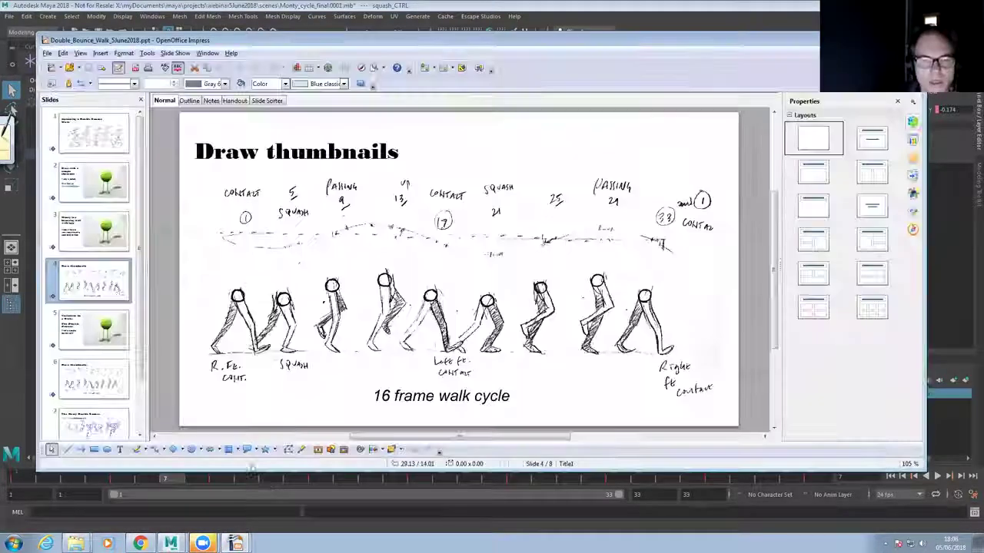
click(108, 331)
click(108, 375)
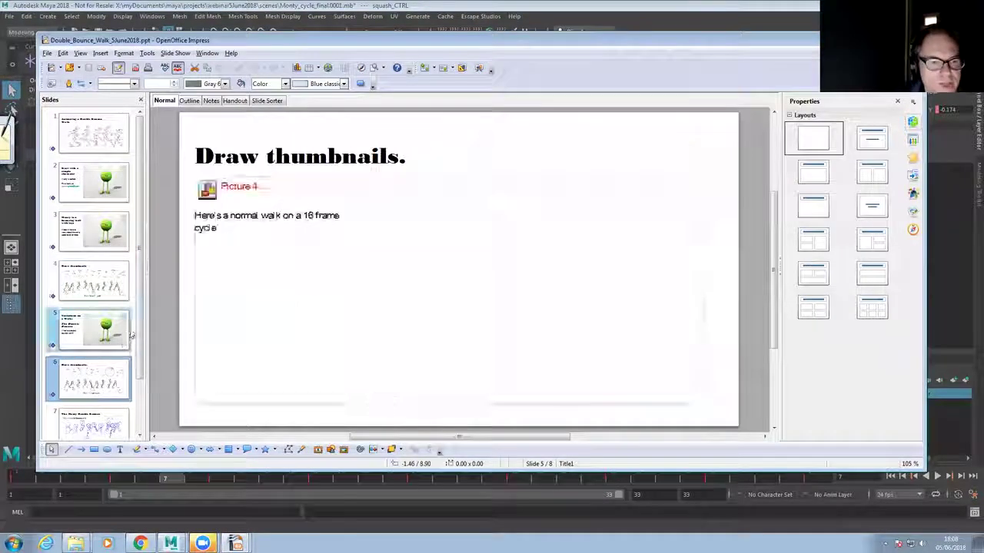
scroll(144, 346, down, 2)
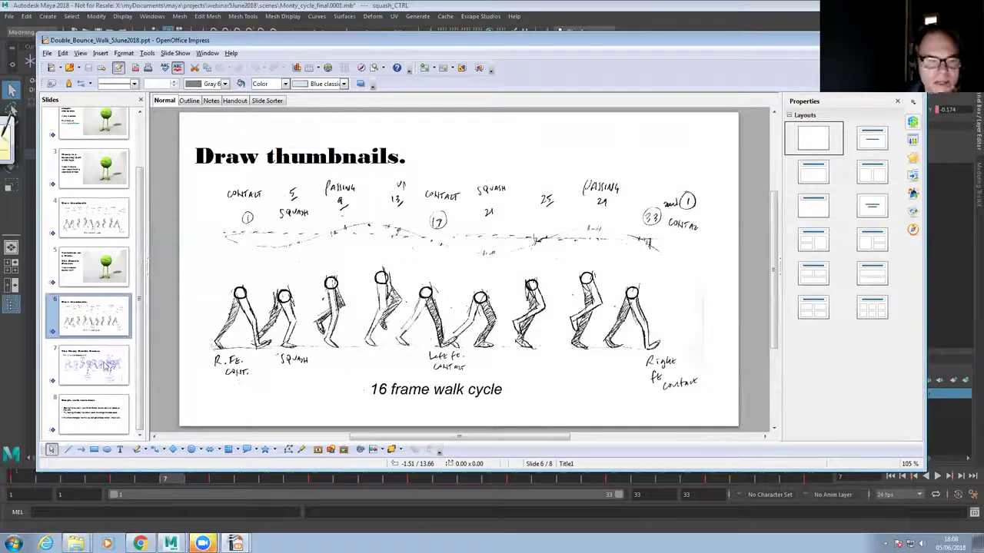
click(92, 365)
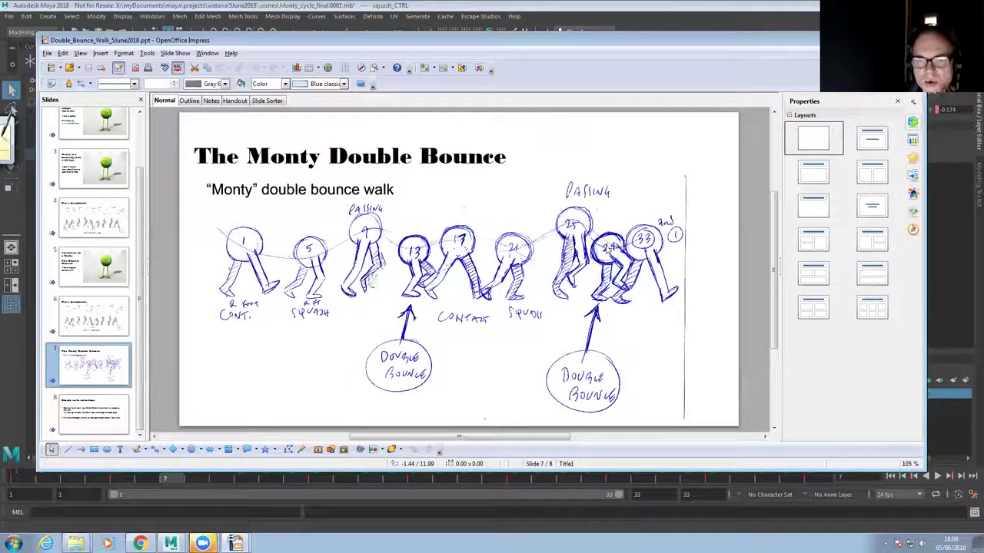
click(128, 314)
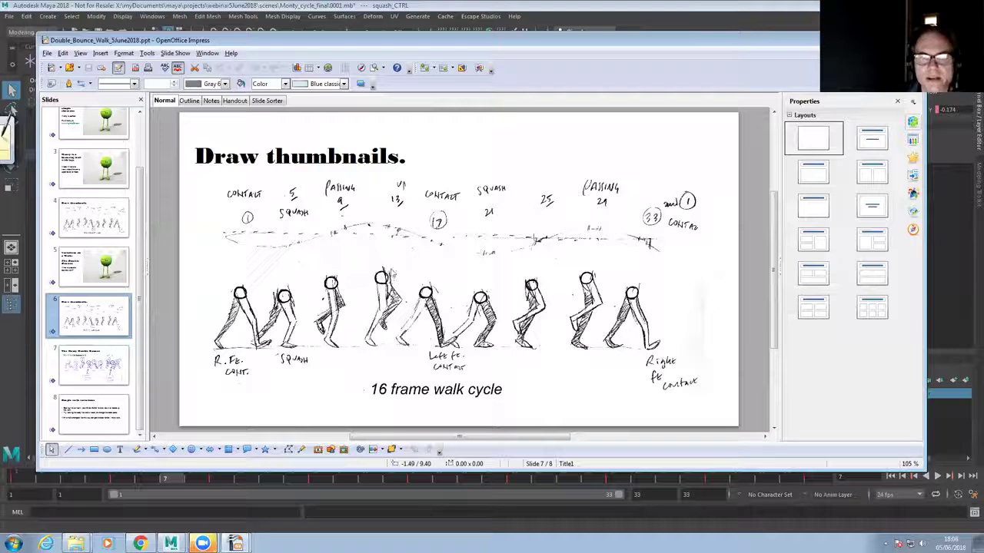
click(106, 362)
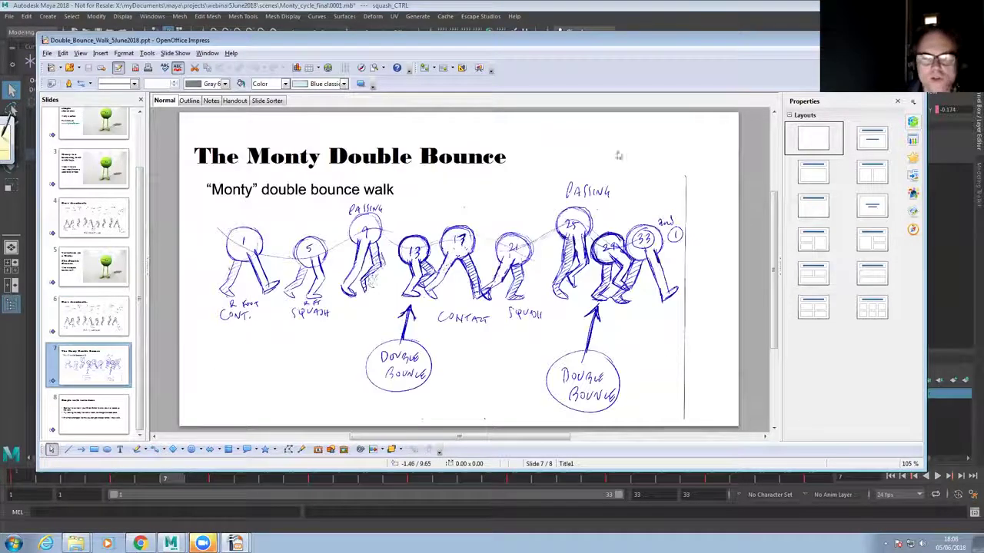
Back in Maya, isolate root_CTRL's Translate Y curve and inspect the up poses at frames 13 and 29
key(alt+Tab)
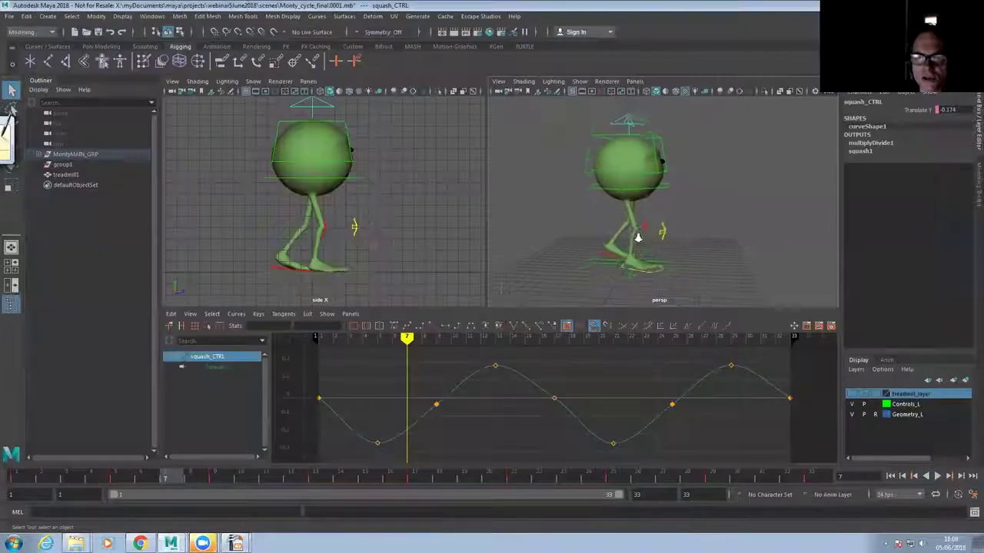
click(579, 188)
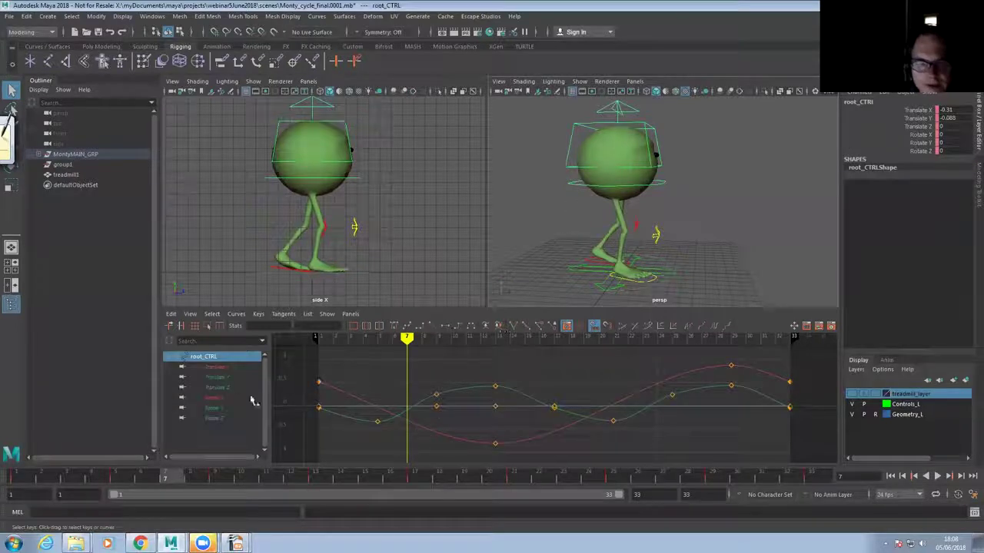
click(236, 378)
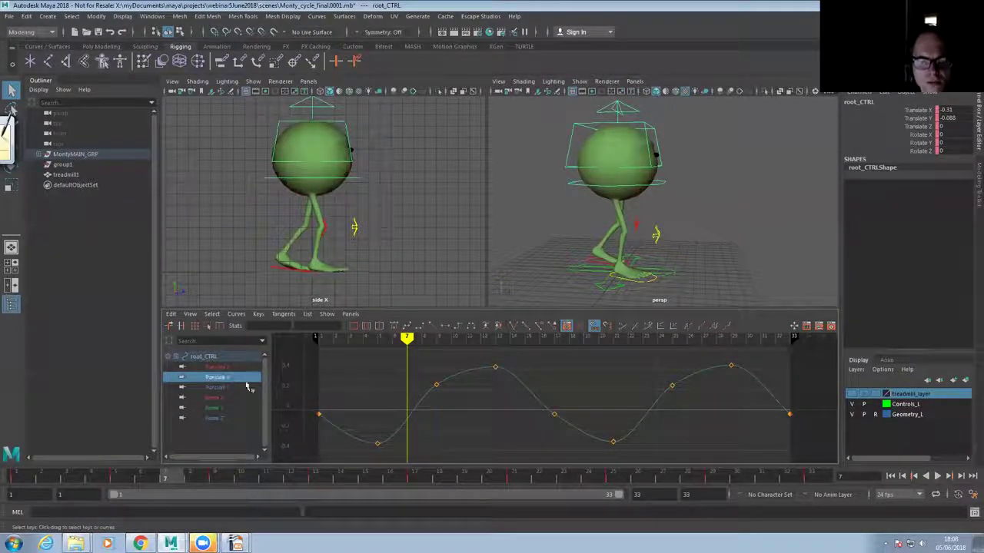
click(321, 481)
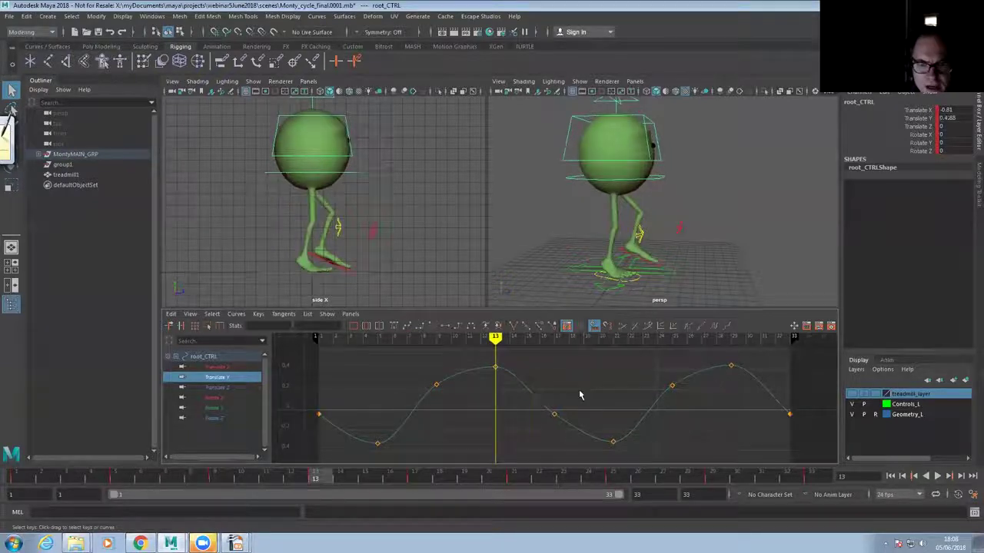
click(713, 476)
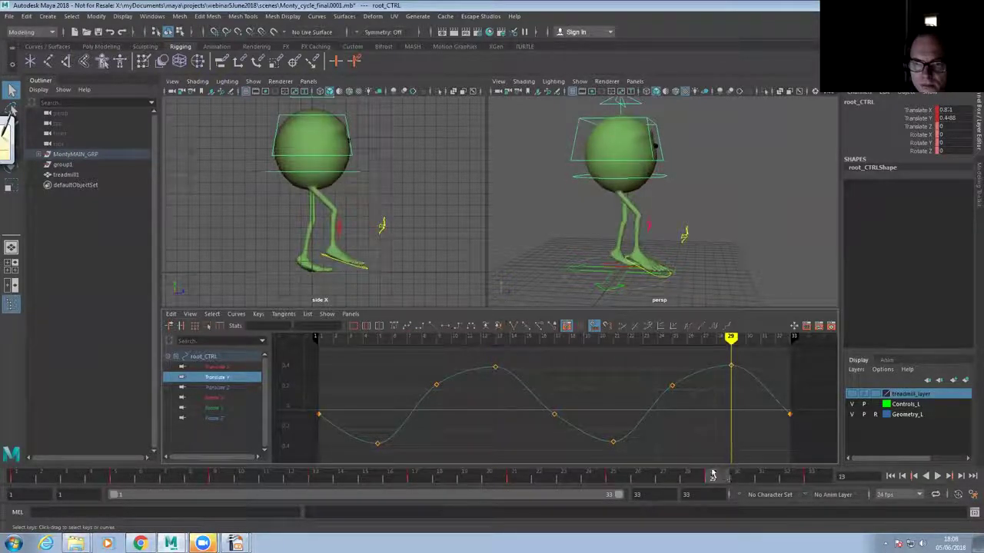
click(313, 482)
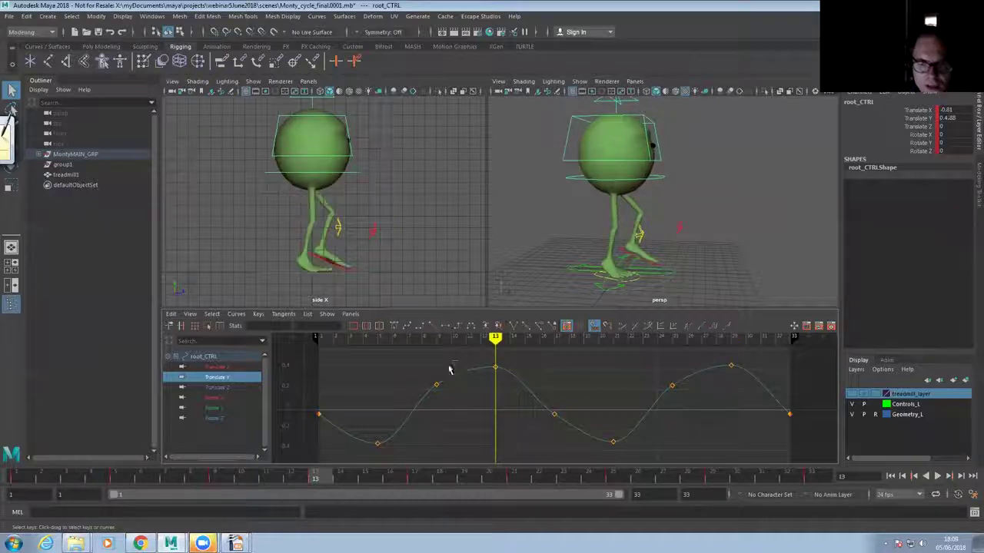
Lower root_CTRL's Translate Y keys at frames 13 and 29 to about -0.4
drag(649, 370, 749, 377)
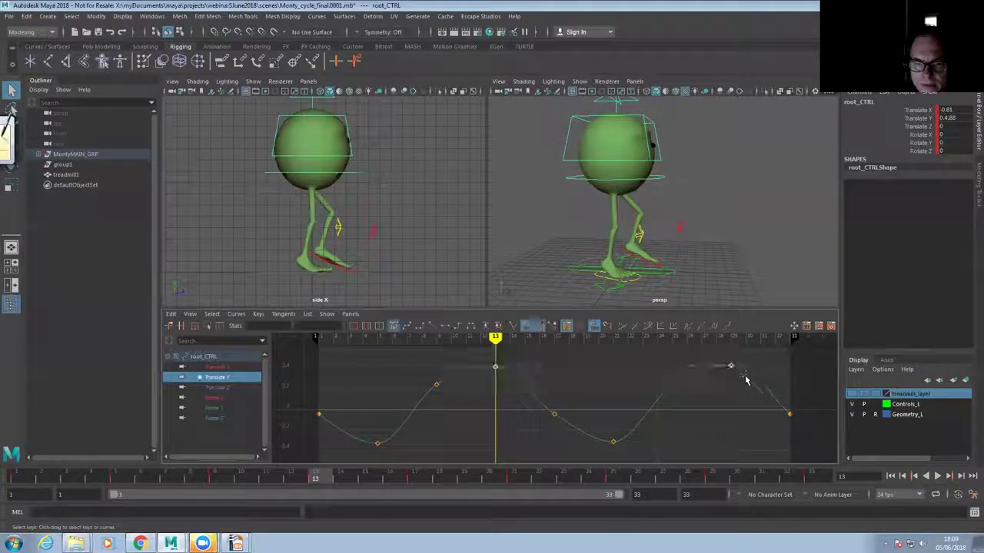
key(w)
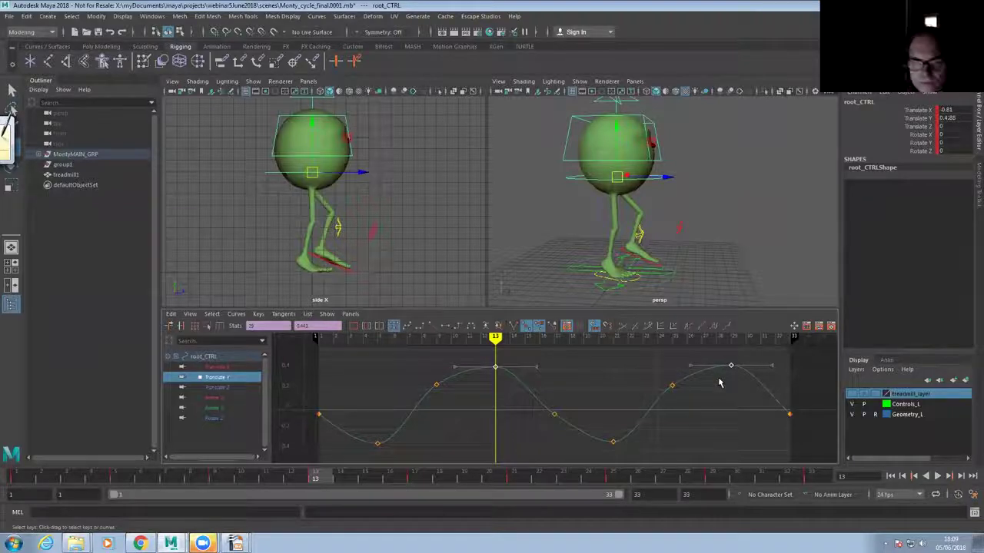
middle_drag(711, 390, 725, 469)
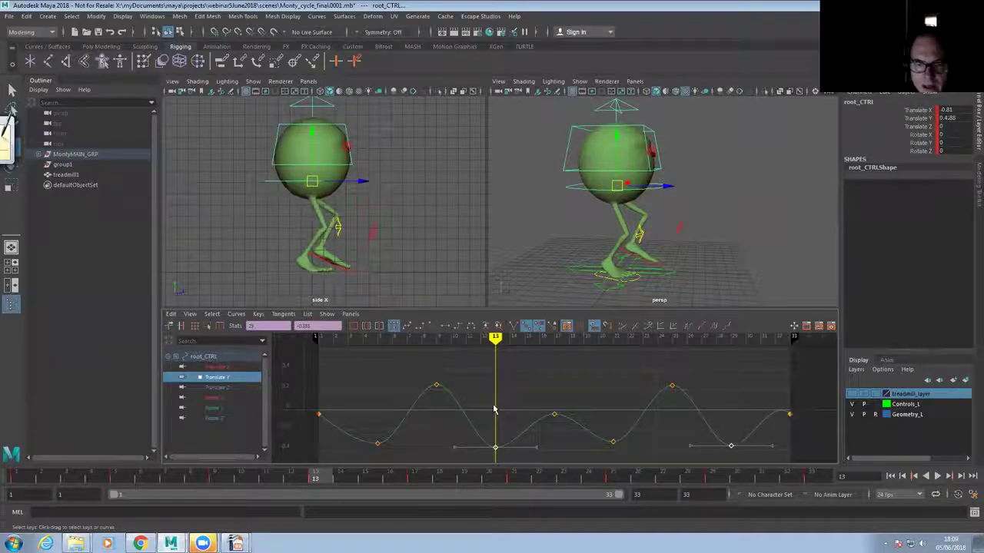
Raise root_CTRL's Translate Y keys at frames 1, 17 and 33 to about 0.2, flatten their tangents and play the cycle
scroll(558, 409, down, 3)
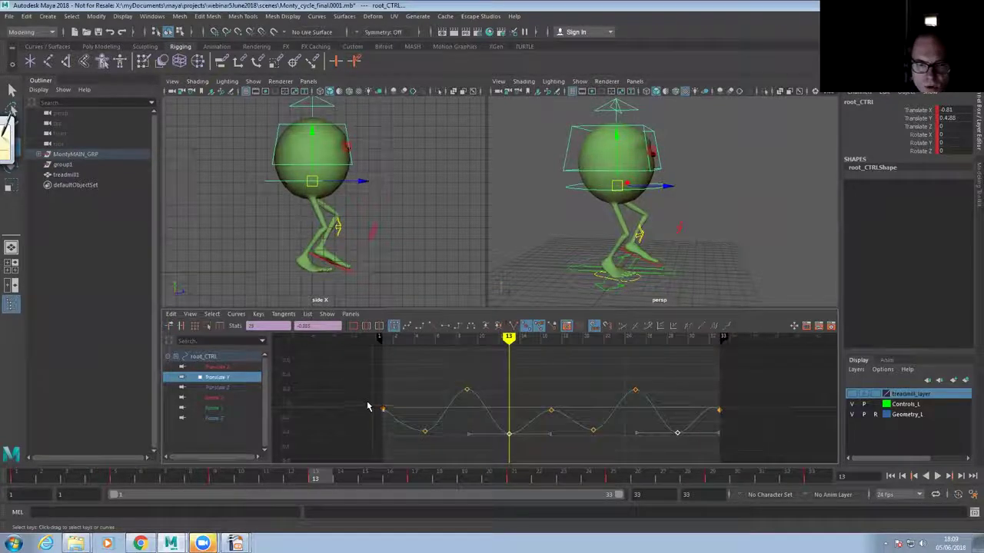
drag(487, 411, 728, 414)
shift+middle_drag(689, 419, 676, 394)
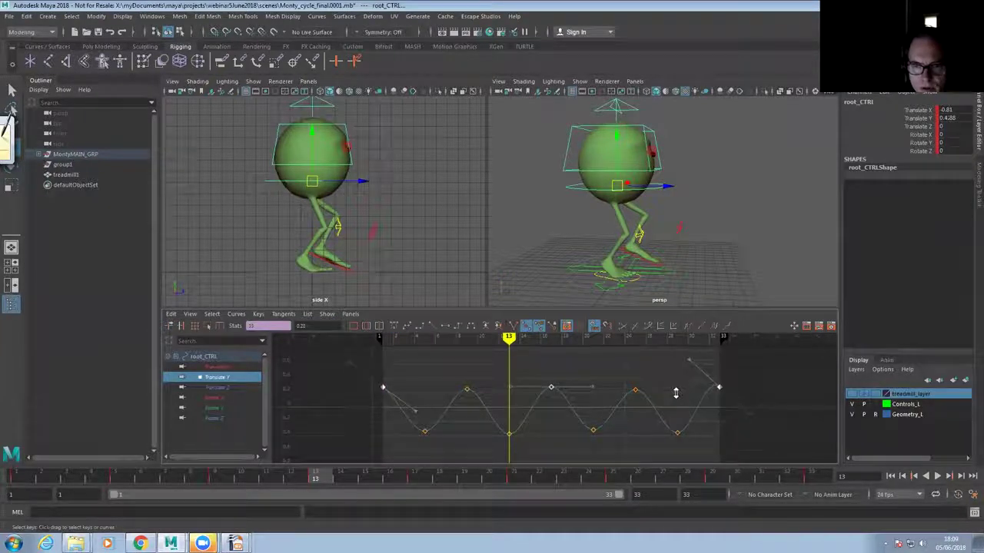
click(444, 327)
click(939, 476)
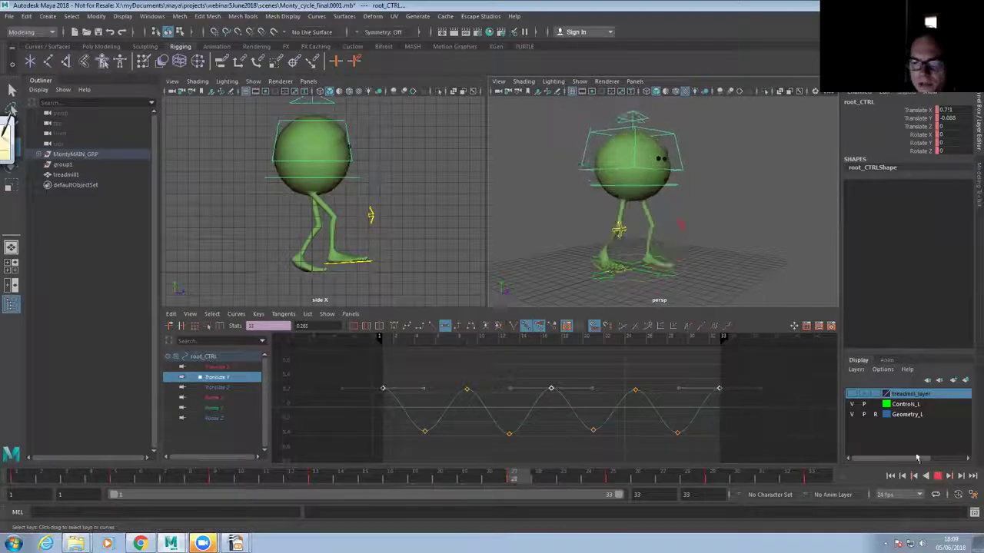
click(937, 476)
Lower squash_CTRL's Translate Y keys at frames 13 and 29 to about -0.27
click(632, 113)
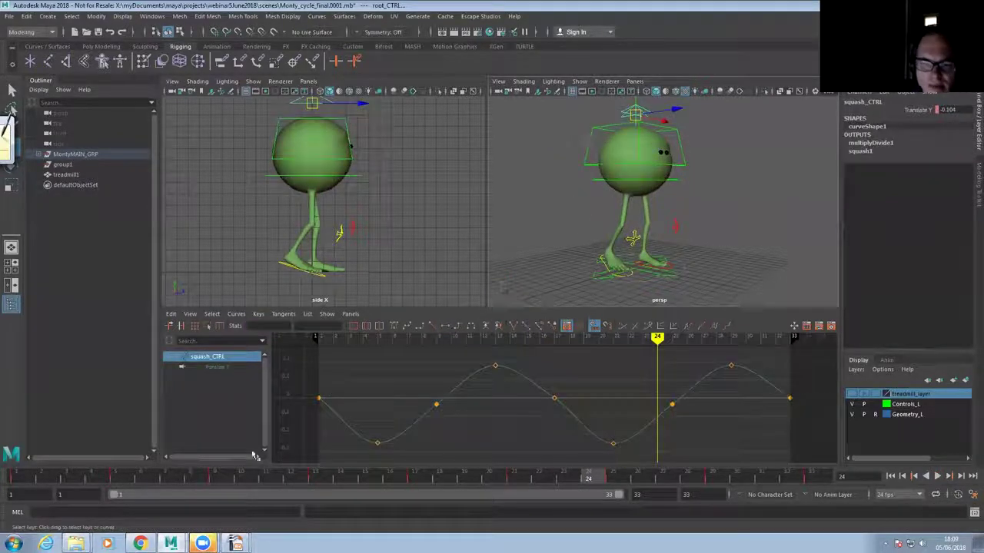
click(329, 480)
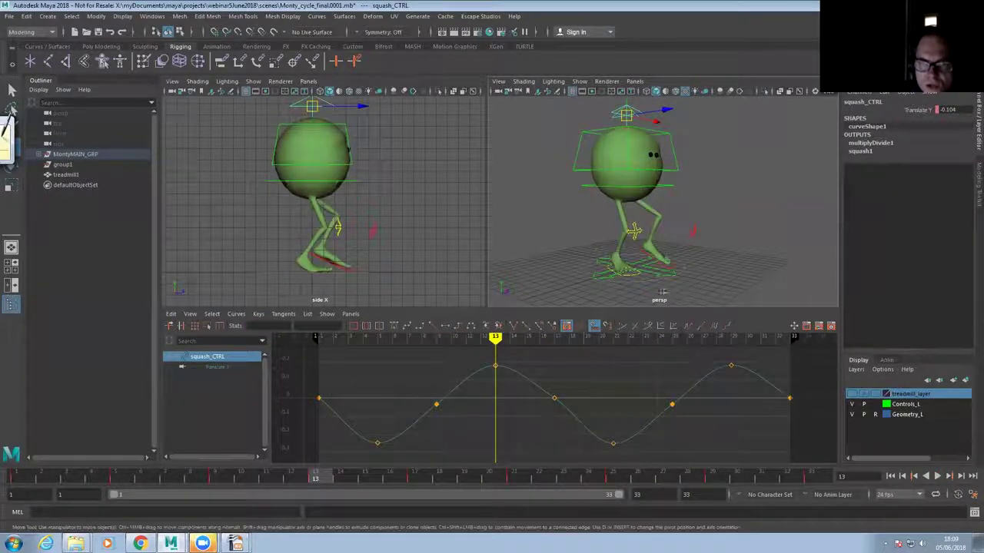
click(713, 480)
drag(463, 360, 750, 370)
shift+middle_drag(732, 380, 714, 463)
alt+right_drag(723, 442, 516, 406)
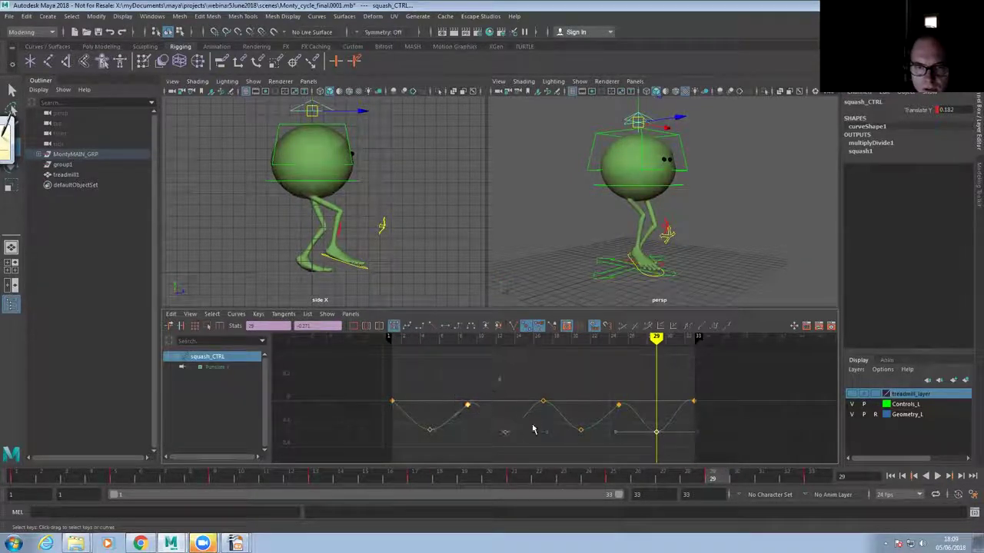
Flatten the tangents of squash_CTRL's keys at frames 9 and 25 and play back the double bounce
shift+click(618, 405)
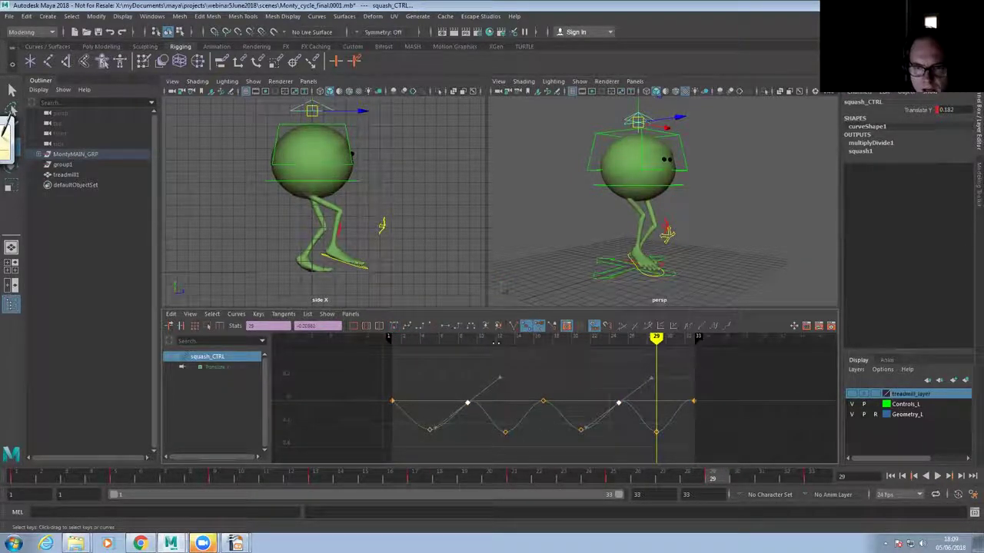
key(ctrl+f)
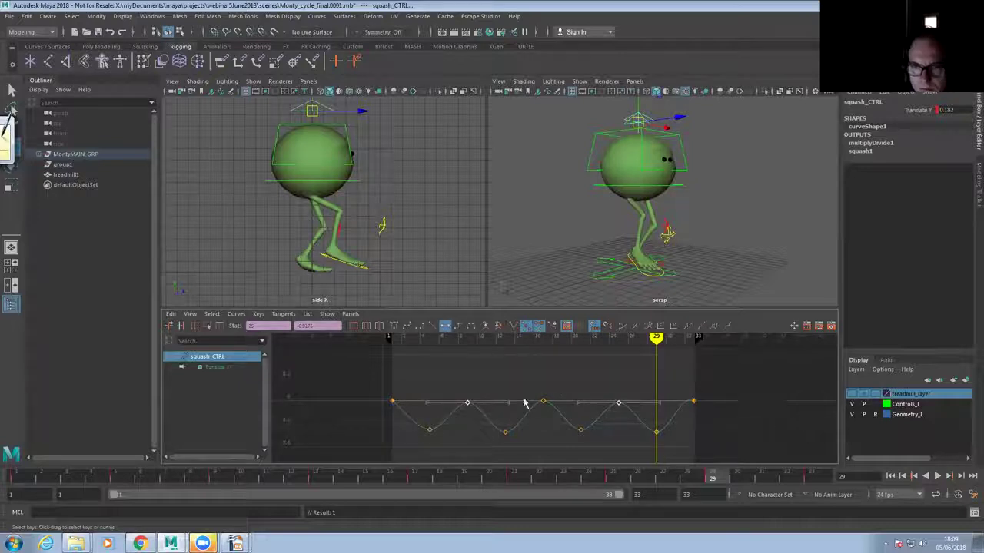
click(938, 475)
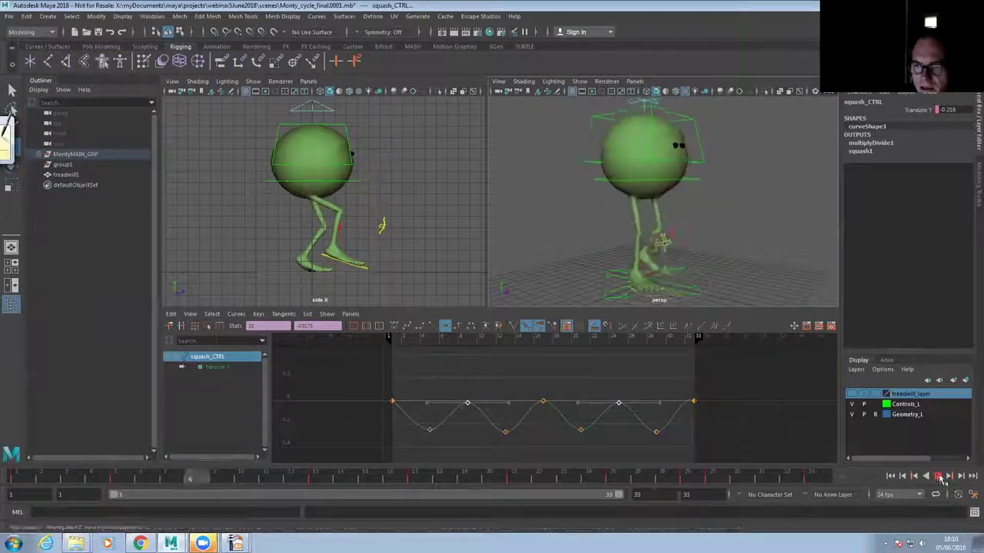
key(alt+v)
alt+drag(653, 279, 643, 275)
Lower root_CTRL's entire Translate Y curve until its peaks sit at about 0, and play the cycle from the start
click(576, 183)
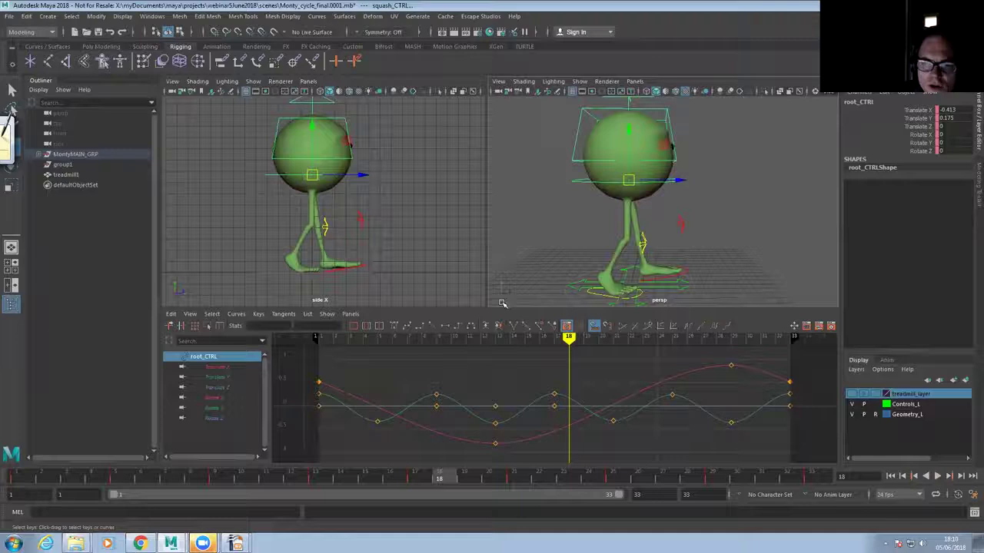
click(245, 377)
key(f)
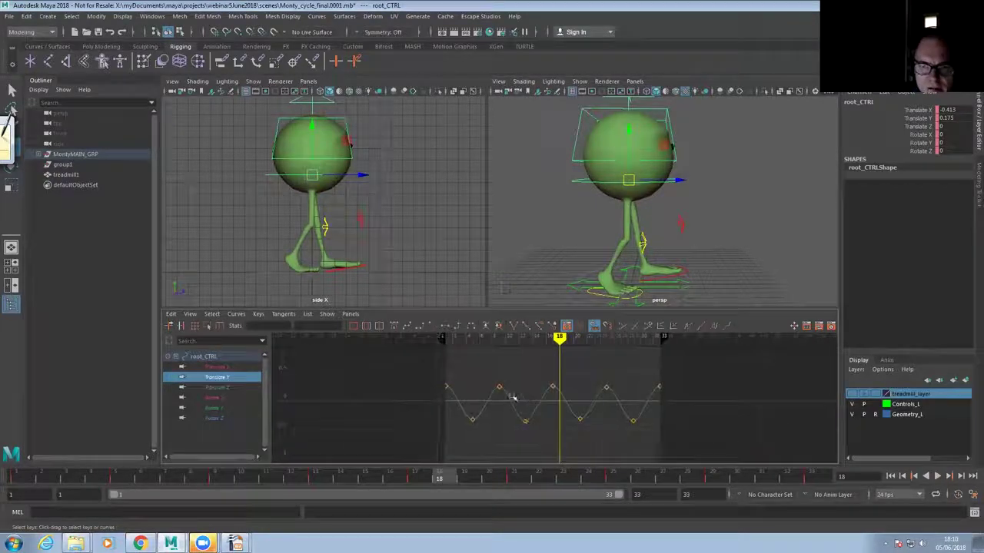
alt+drag(592, 182, 571, 238)
drag(406, 367, 726, 426)
key(shift+c)
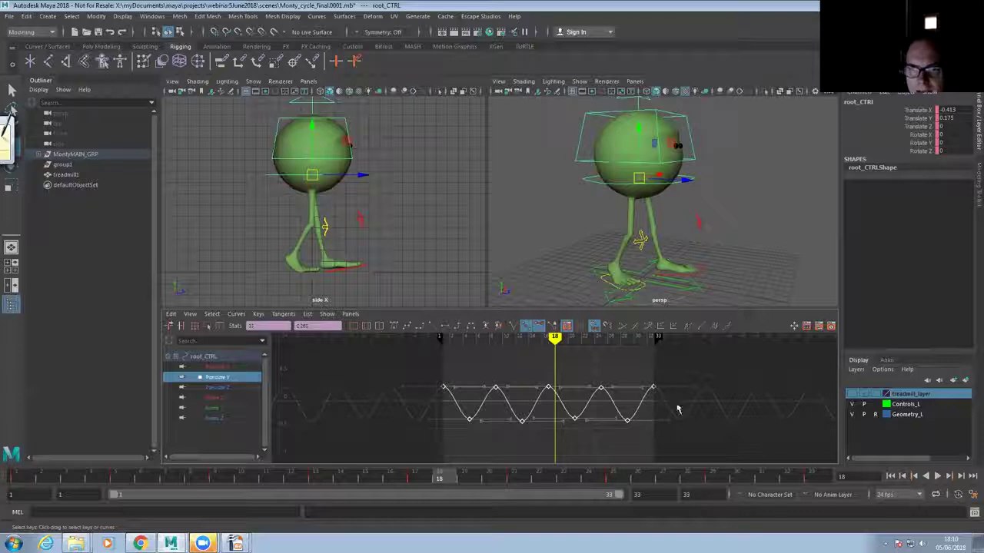
shift+middle_drag(676, 409, 676, 422)
drag(164, 481, 7, 476)
click(941, 474)
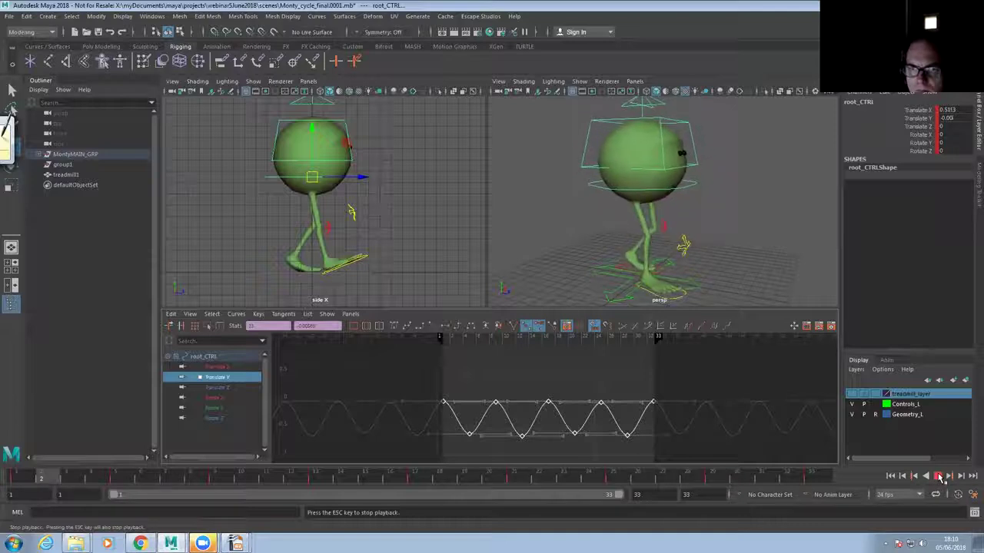
click(939, 476)
Raise squash_CTRL's Translate Y peak keys at frames 1, 9, 17, 25 and 33 well above zero and play the cycle
alt+drag(635, 206, 614, 219)
alt+middle_drag(616, 180, 617, 190)
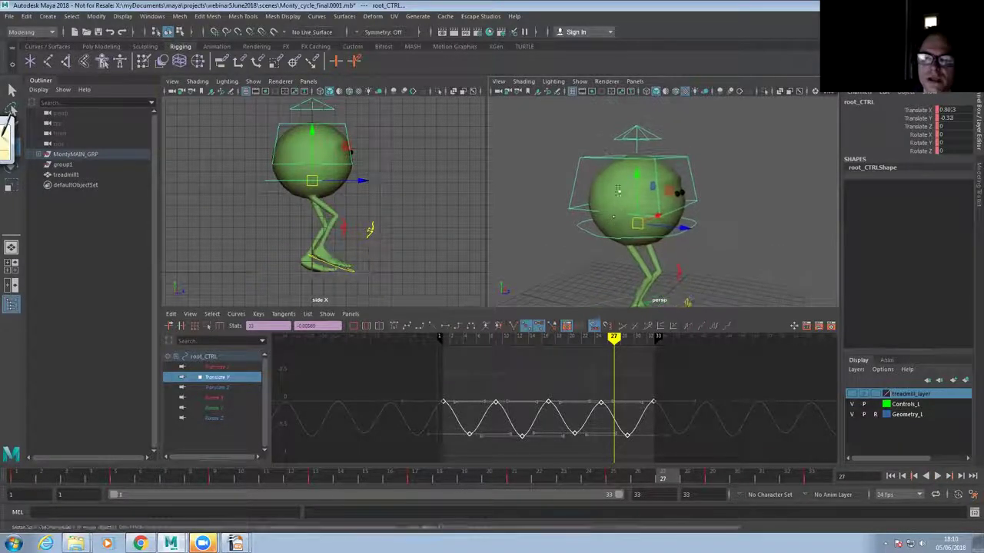
click(635, 132)
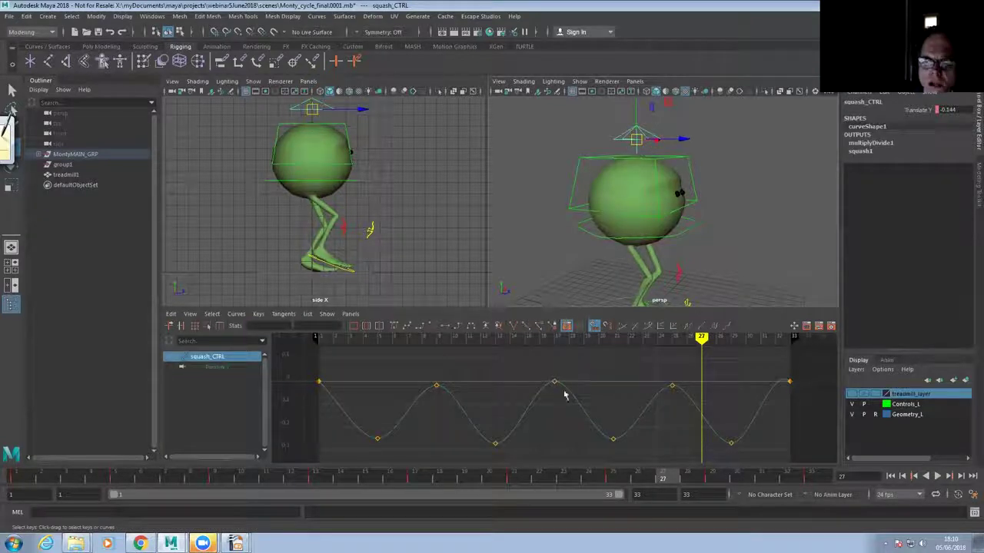
scroll(569, 401, down, 3)
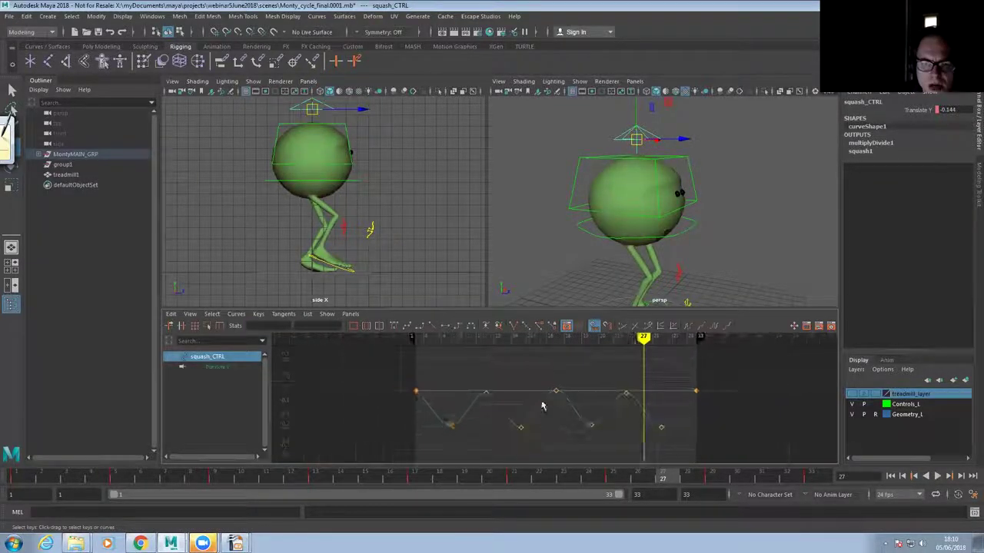
drag(408, 378, 707, 399)
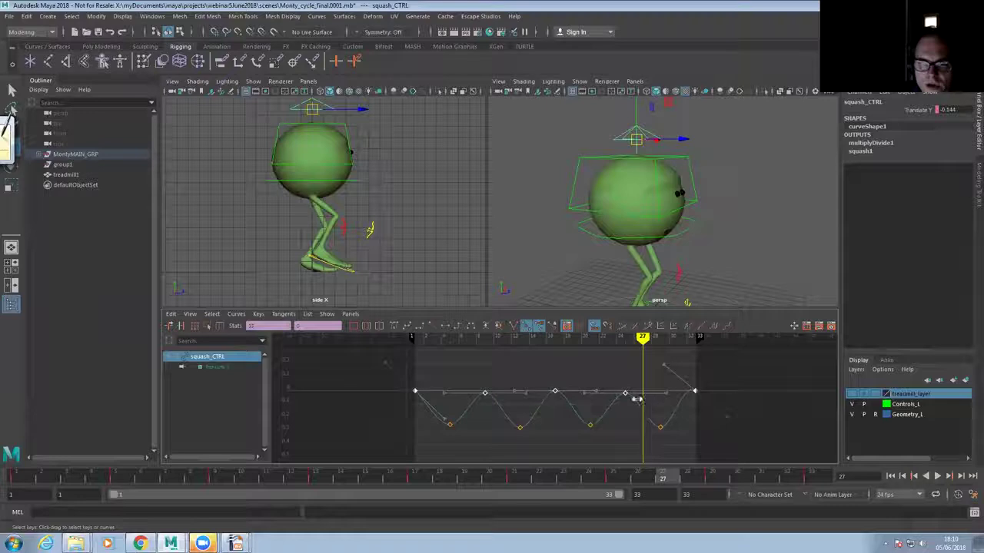
shift+middle_drag(632, 402, 613, 335)
alt+middle_drag(603, 237, 595, 212)
alt+right_drag(595, 213, 566, 220)
alt+drag(567, 220, 678, 271)
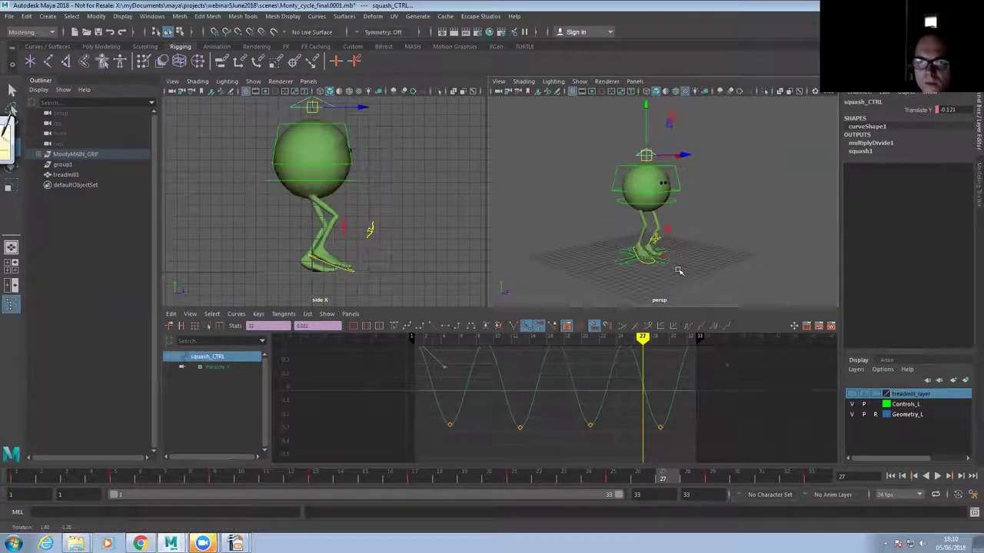
click(938, 477)
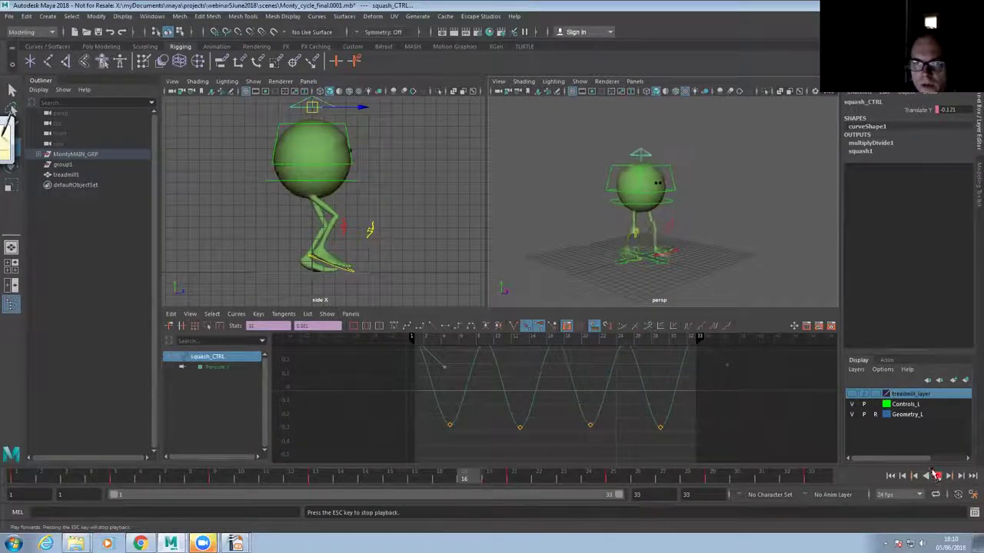
Lower squash_CTRL's raised peak keys to about 0.19 while watching the cycle play, and inspect the bounce in the perspective view
shift+middle_drag(570, 389, 571, 407)
click(936, 476)
click(937, 476)
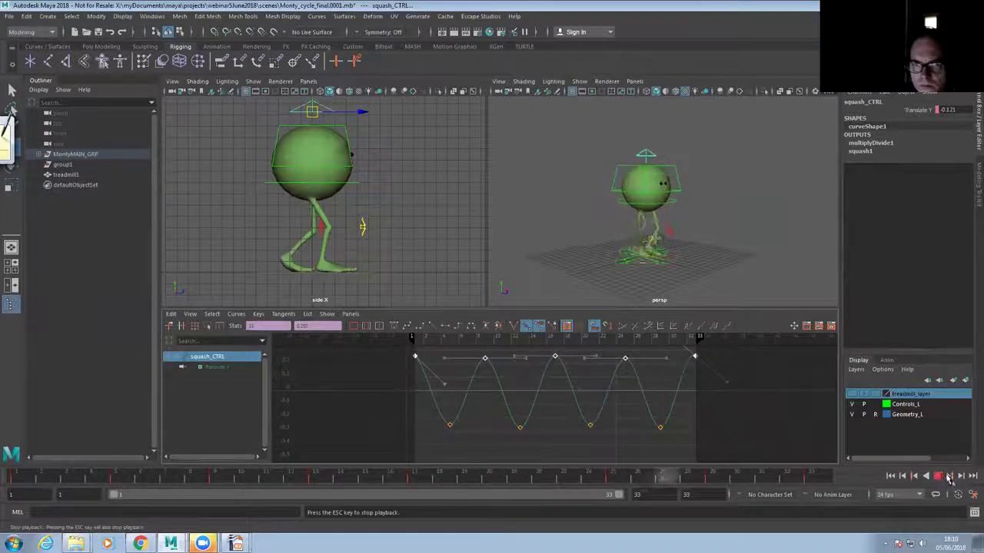
shift+middle_drag(589, 396, 588, 406)
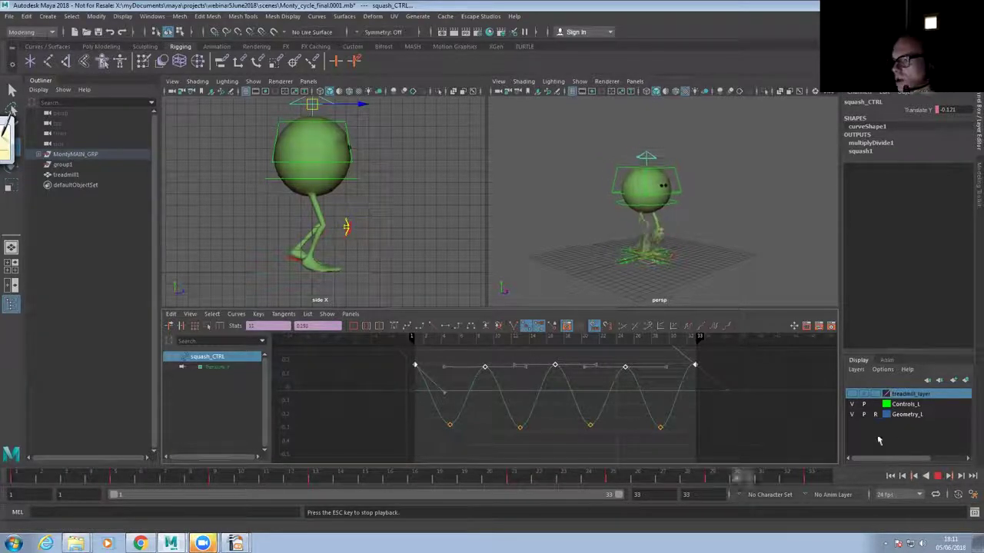
alt+middle_drag(650, 222, 626, 229)
alt+right_drag(626, 228, 645, 256)
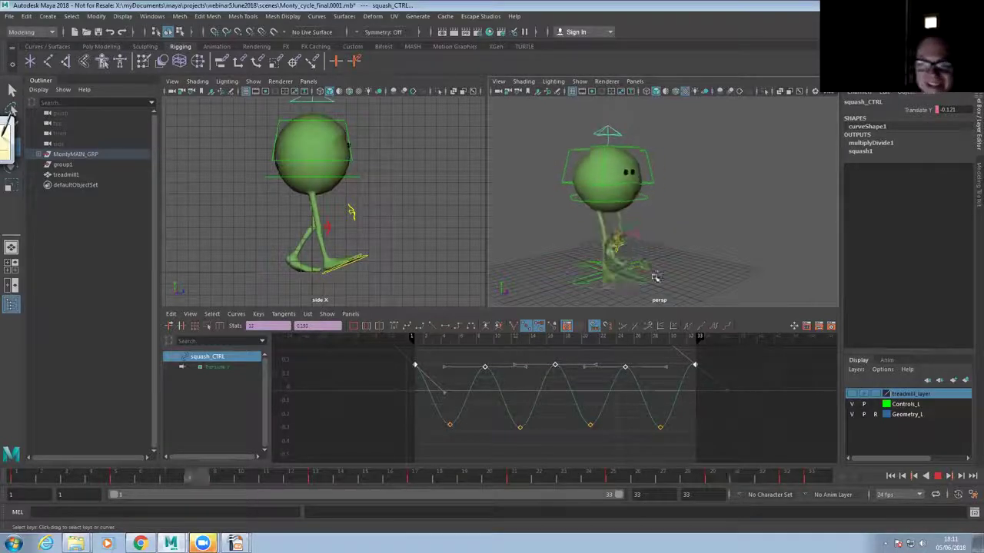
click(938, 477)
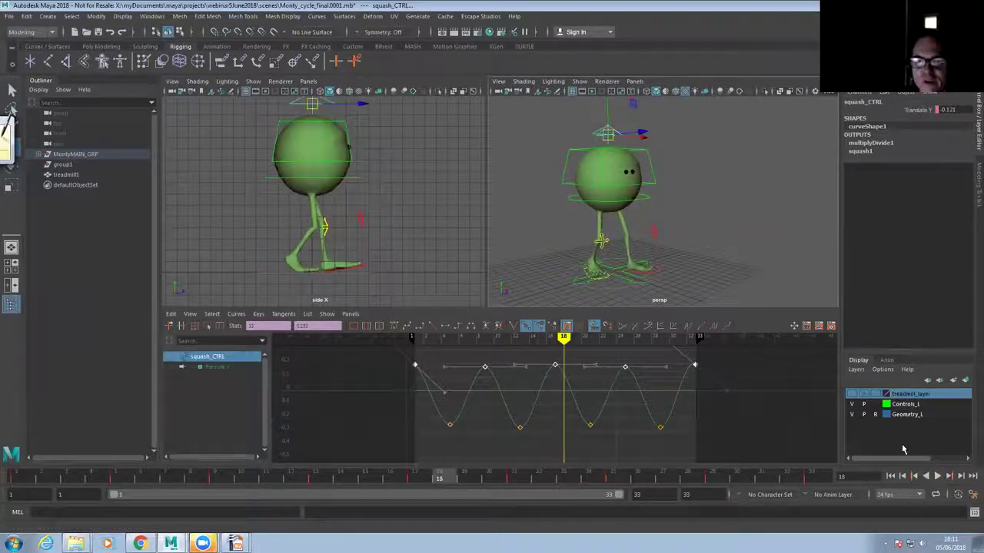
alt+drag(615, 223, 602, 229)
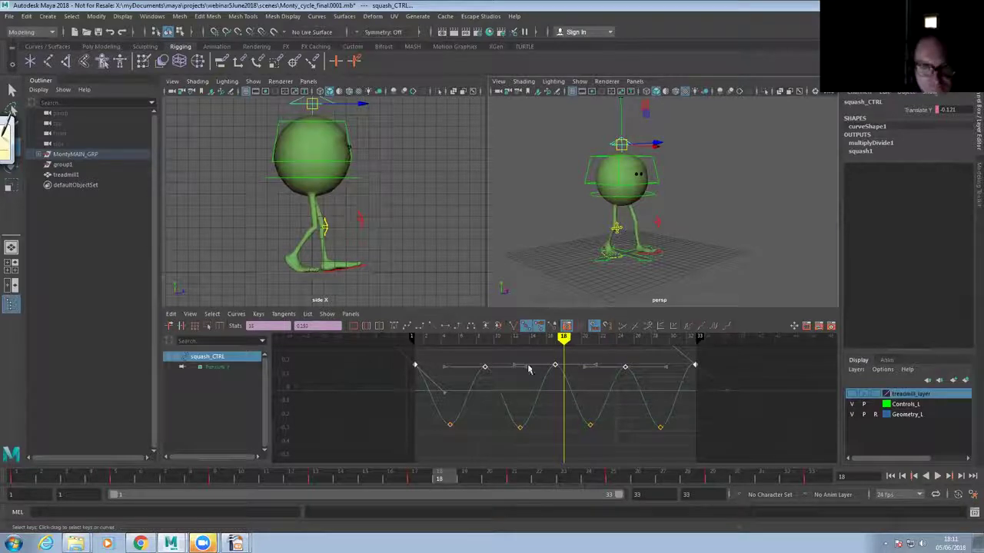
alt+drag(664, 243, 686, 245)
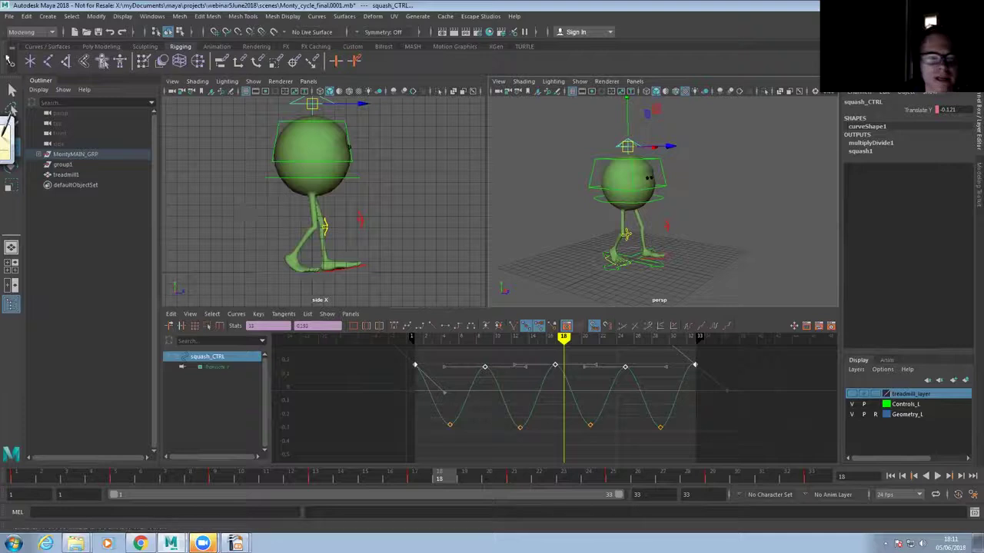
Reopen the scene Monty_cycle_final.0001.mb without saving the current changes
click(10, 17)
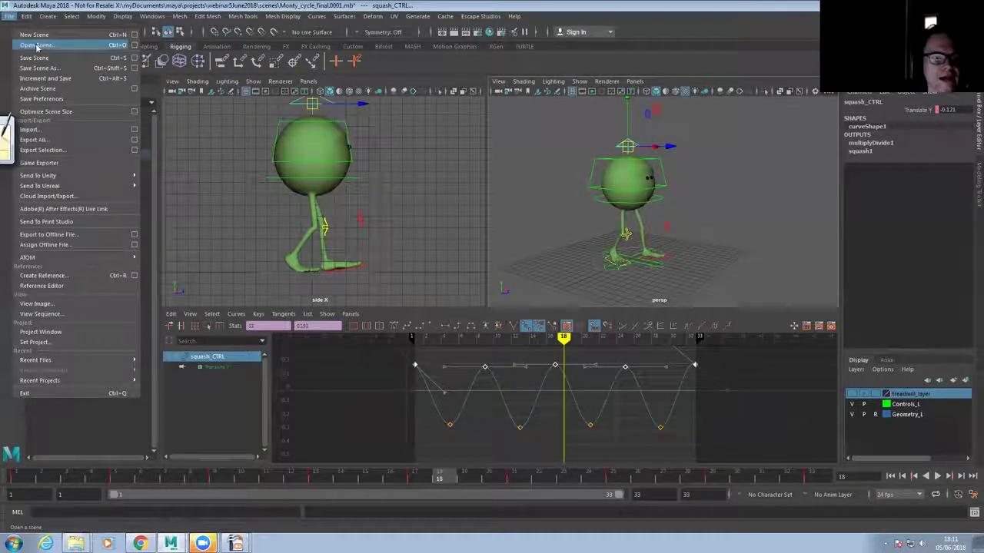
click(37, 40)
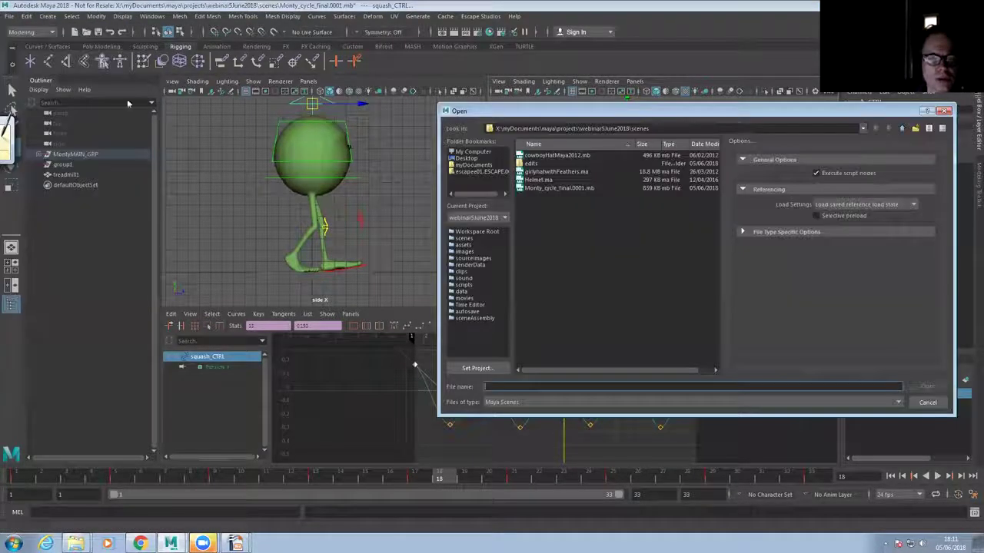
click(564, 189)
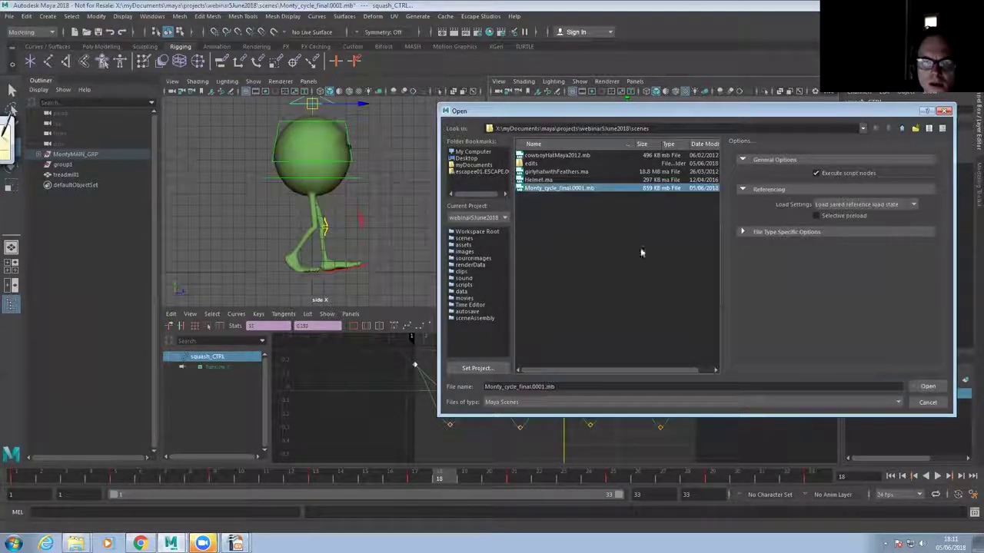
click(926, 386)
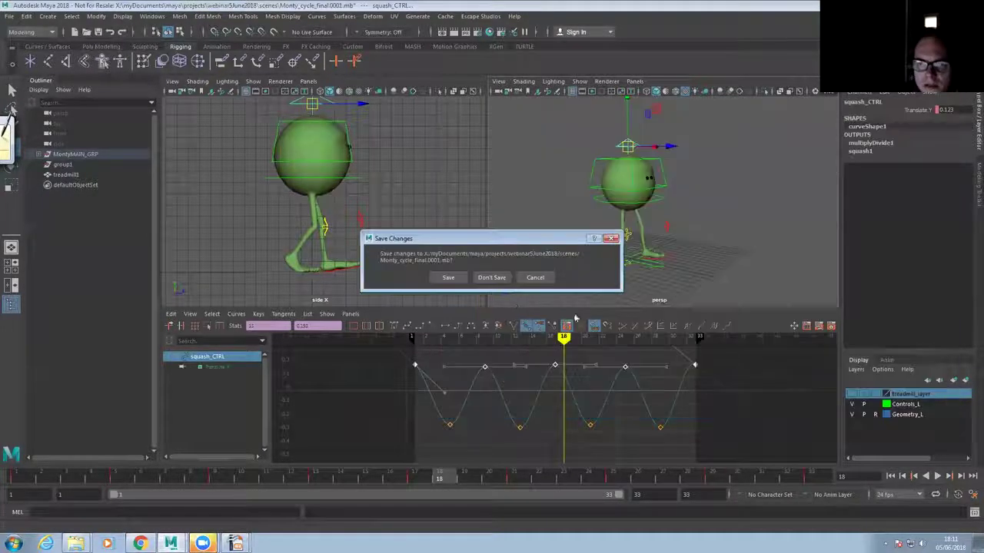
click(494, 278)
click(489, 301)
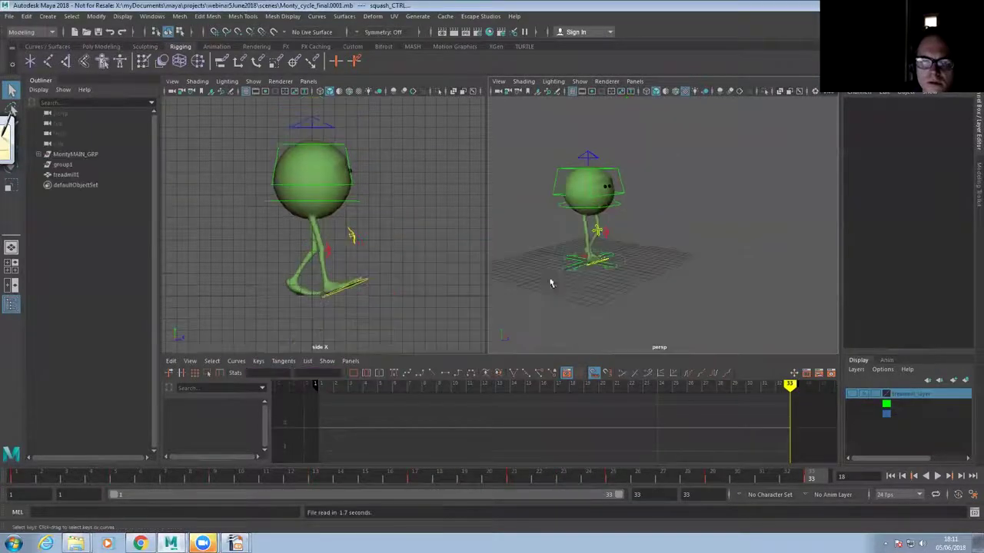
Frame Monty in the perspective view and play the original walk cycle for review
alt+middle_drag(605, 266, 635, 269)
alt+right_drag(636, 269, 659, 292)
alt+middle_drag(658, 292, 655, 285)
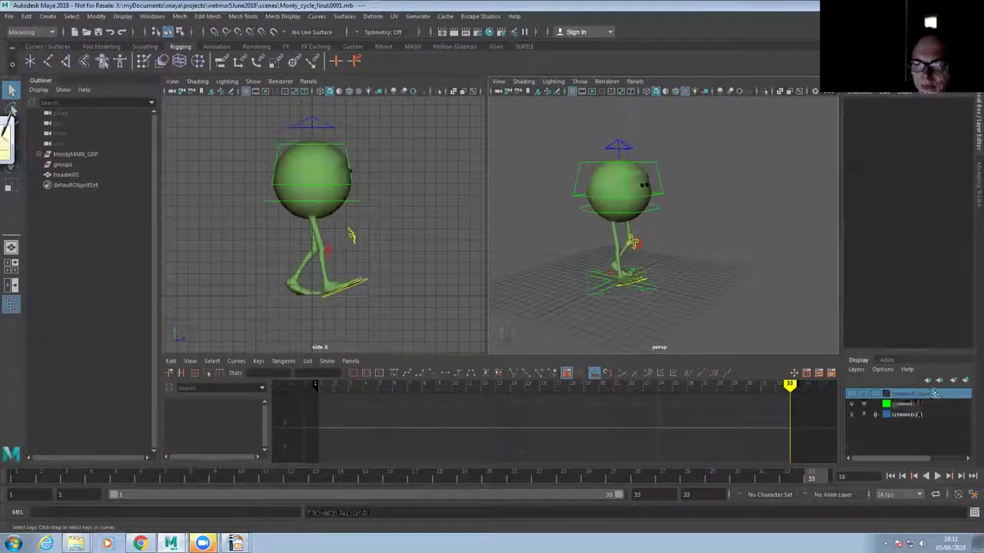
click(938, 476)
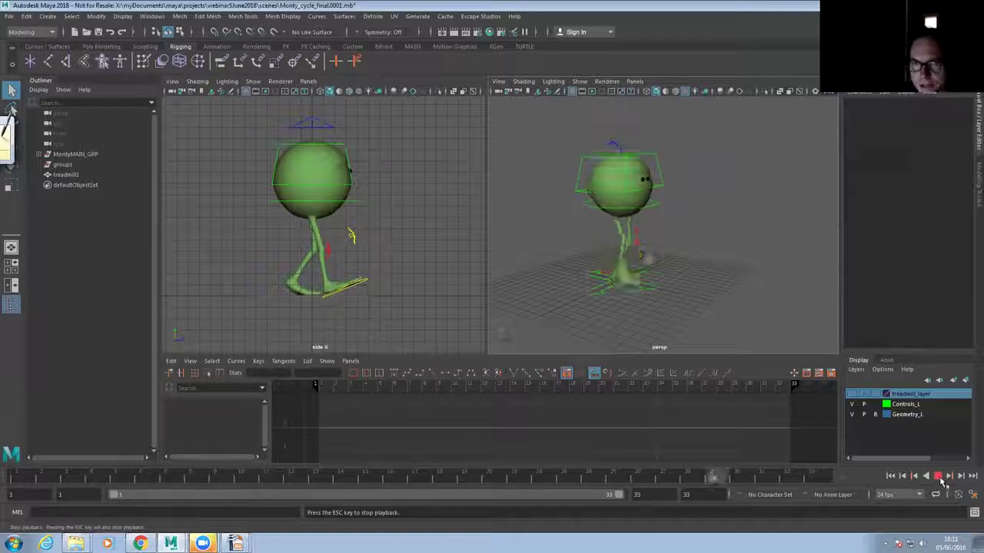
click(939, 477)
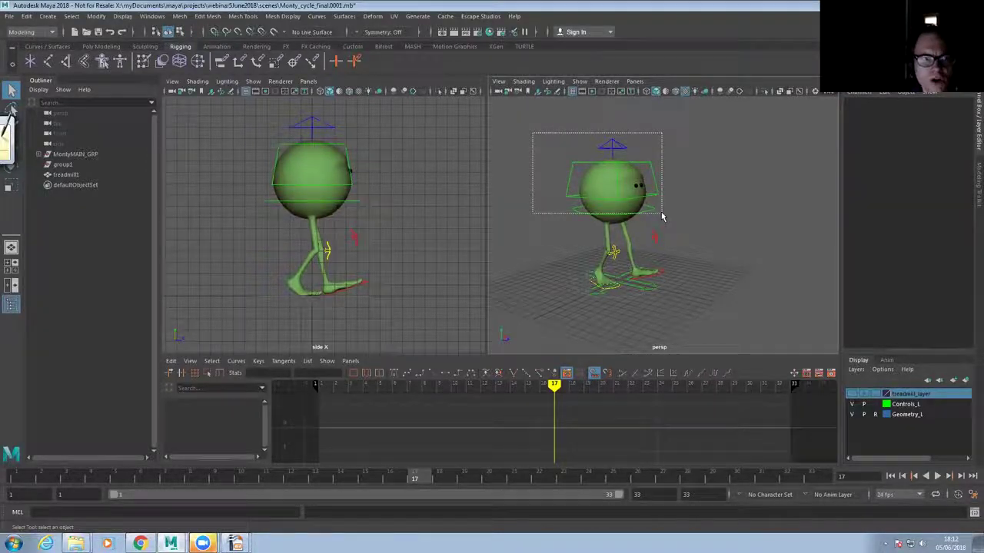
Select all of Monty's control curves without the geometry and enlarge the Graph Editor to show all their animation curves
drag(532, 133, 661, 216)
click(419, 32)
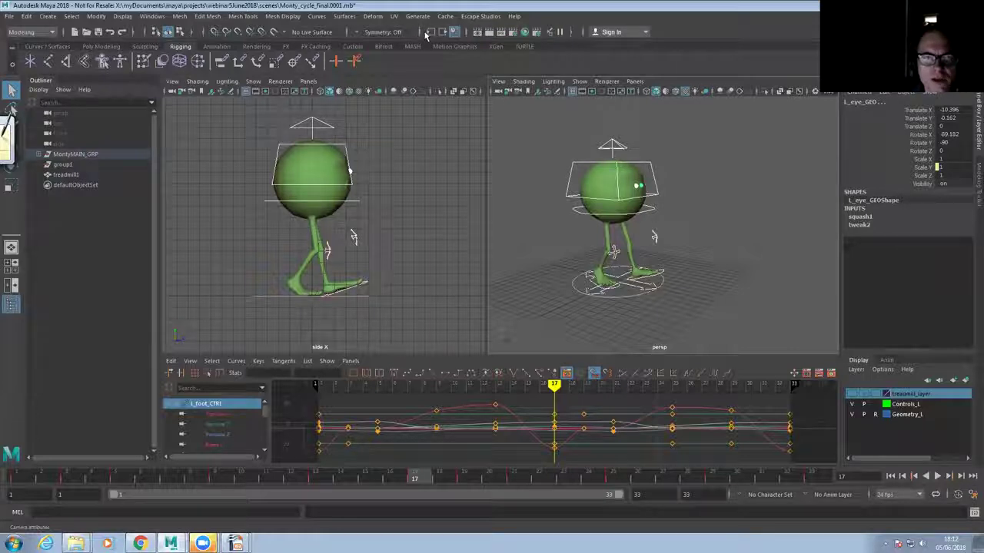
click(193, 33)
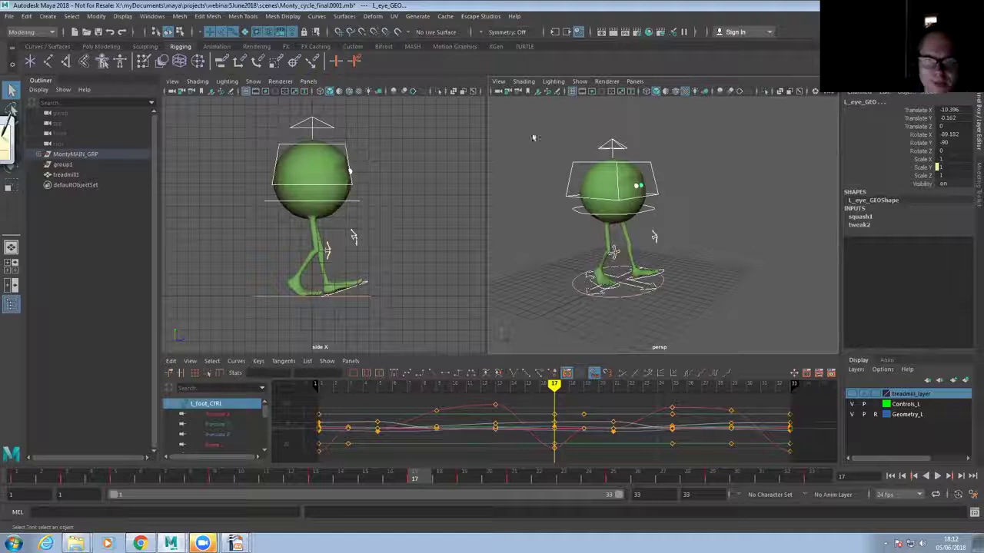
drag(531, 126, 745, 291)
drag(610, 353, 611, 299)
scroll(576, 384, down, 4)
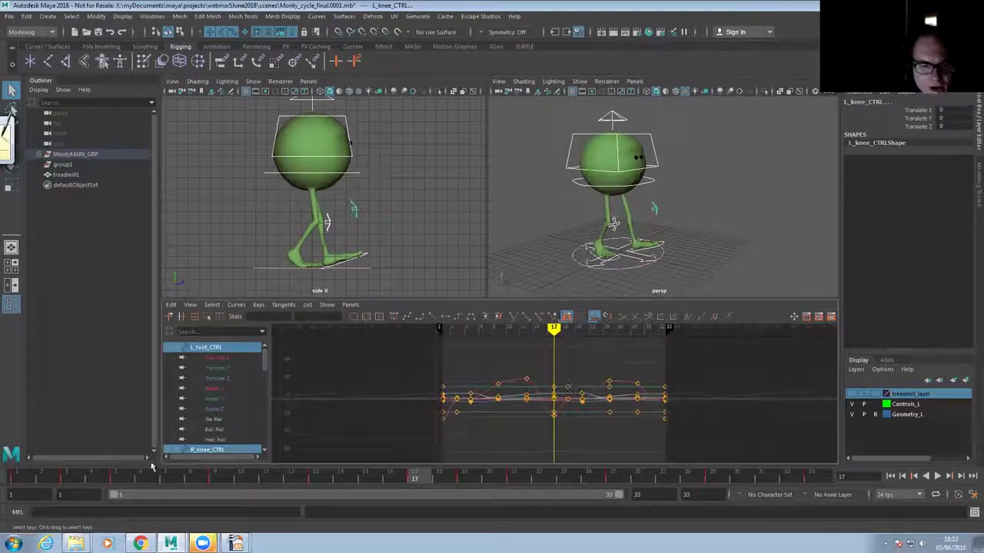
Return to frame 1 and extend the animation end and the playback range to frame 49
click(16, 477)
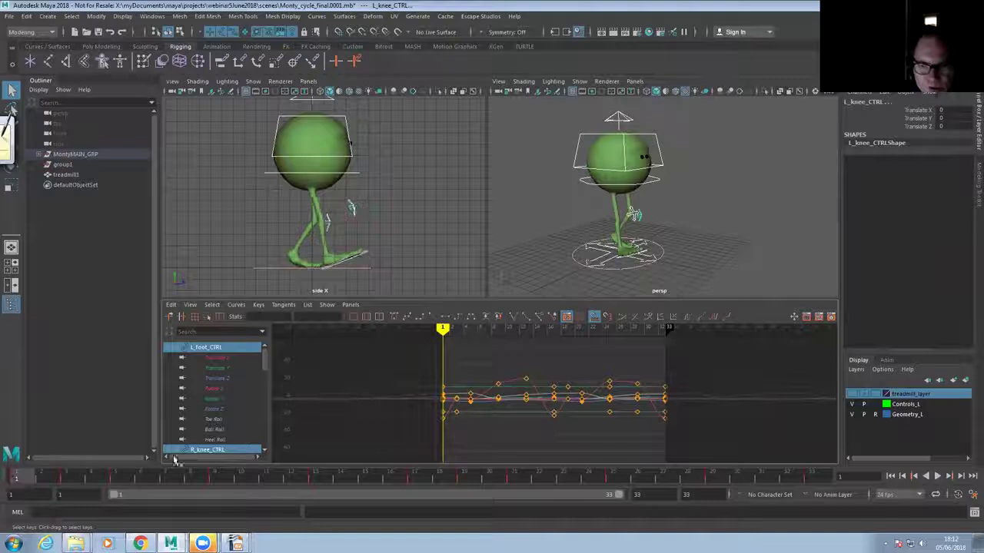
double_click(690, 494)
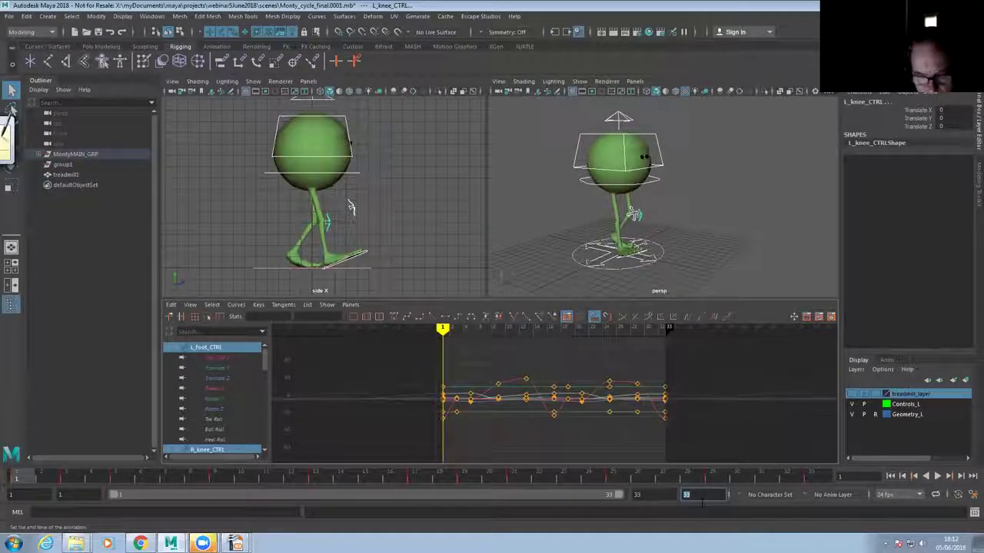
text(49)
key(Return)
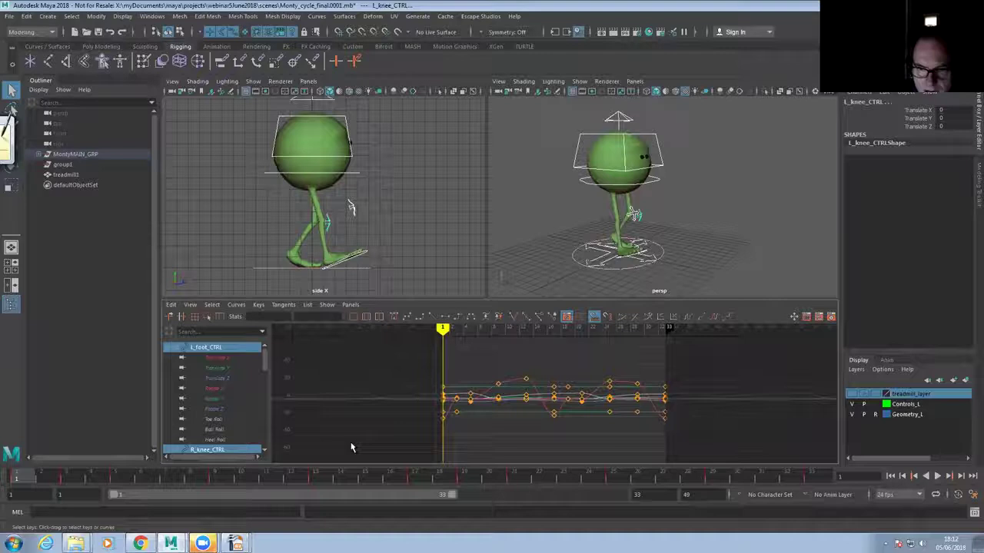
drag(452, 495, 662, 496)
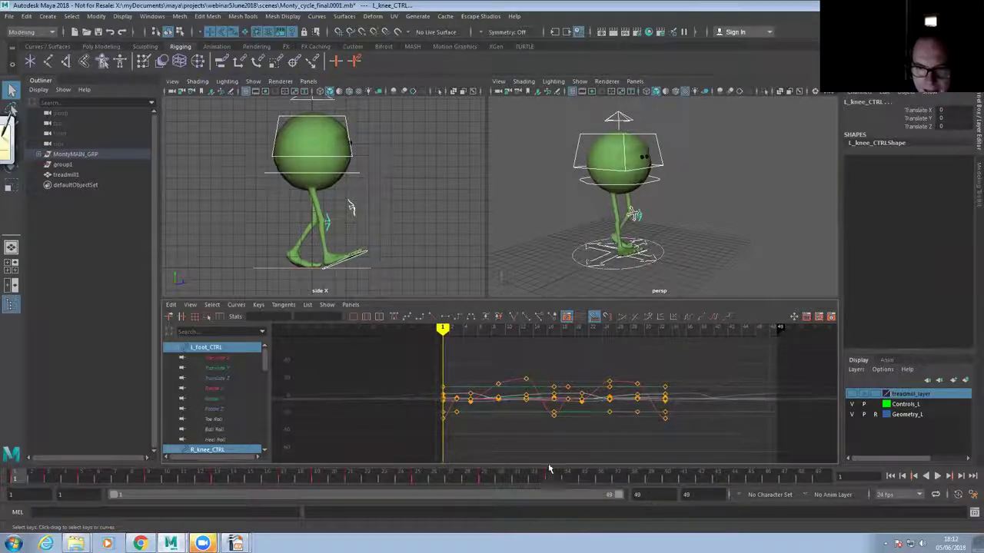
Scale the keys of all controls in time from frame 1 until the last keys sit at about frame 48
drag(685, 440, 685, 440)
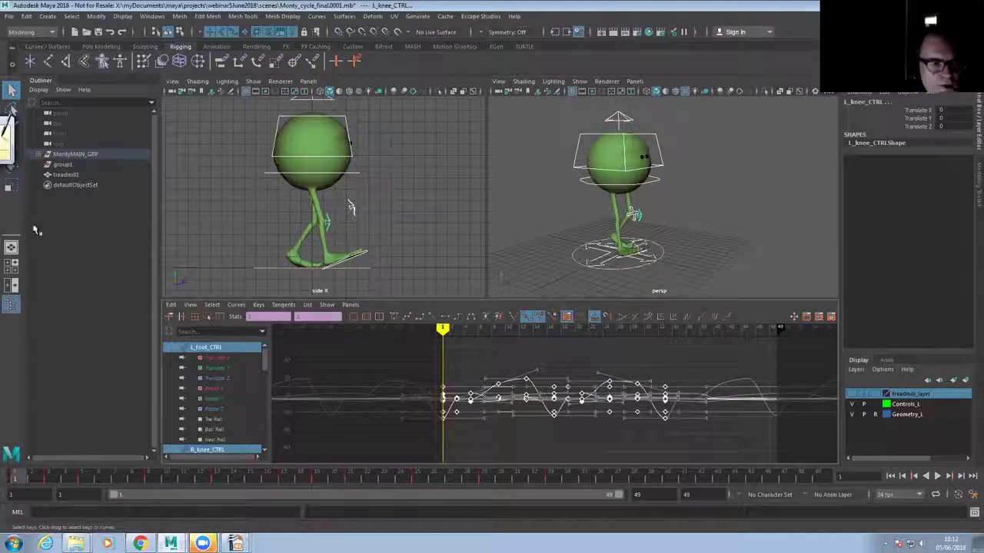
click(12, 187)
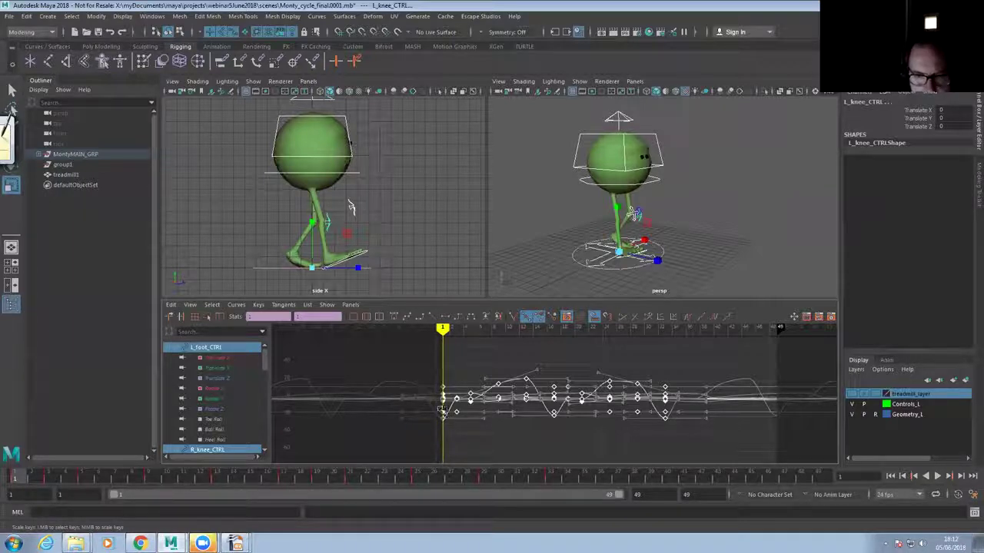
middle_drag(442, 402, 462, 408)
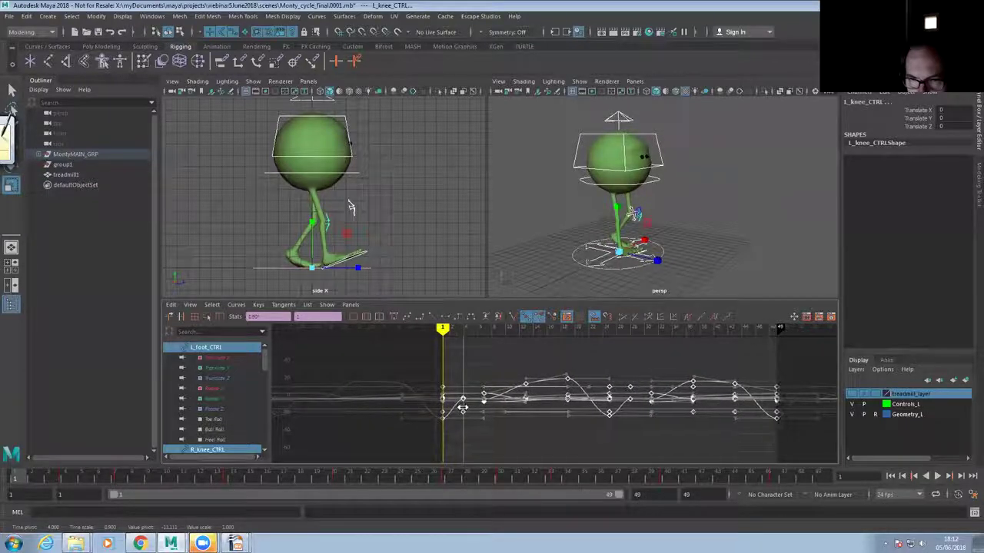
middle_drag(462, 406, 464, 409)
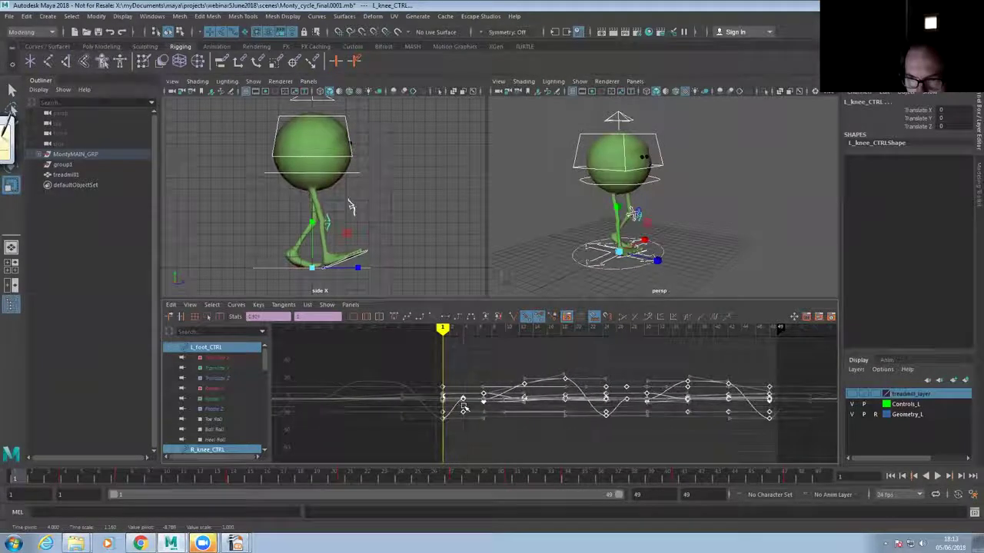
Select the final keys at frame 48, then examine the stretched cycle at frame 36 and from frame 1
click(803, 478)
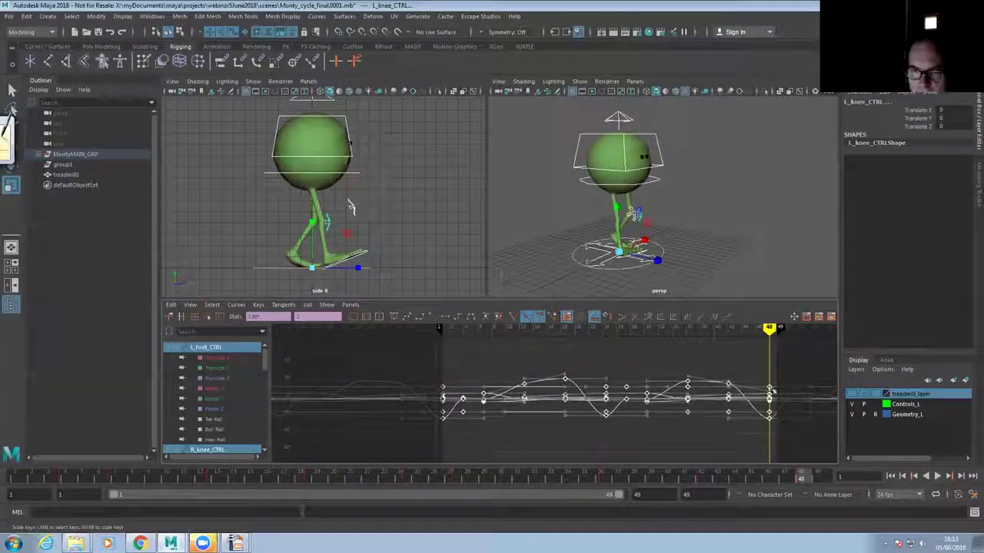
drag(758, 372, 773, 426)
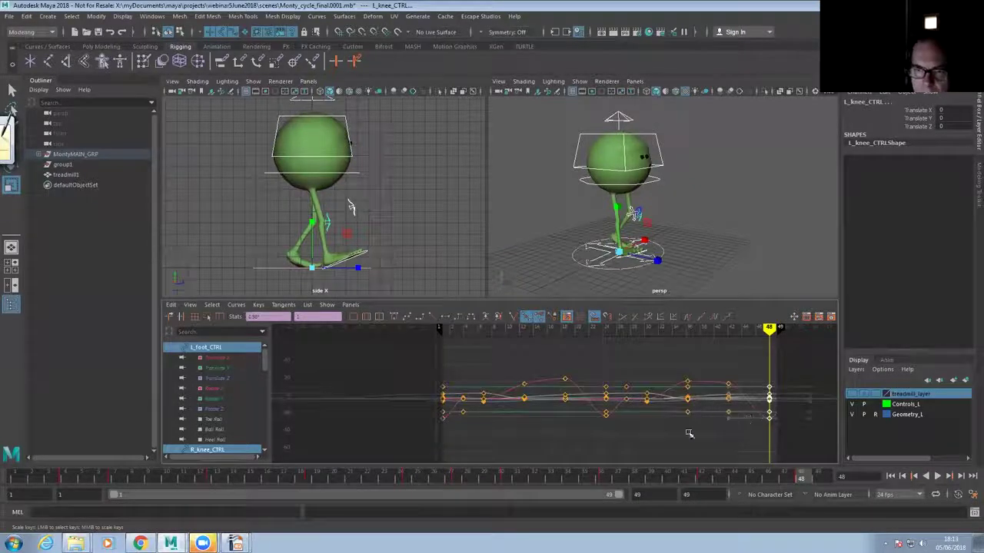
click(604, 482)
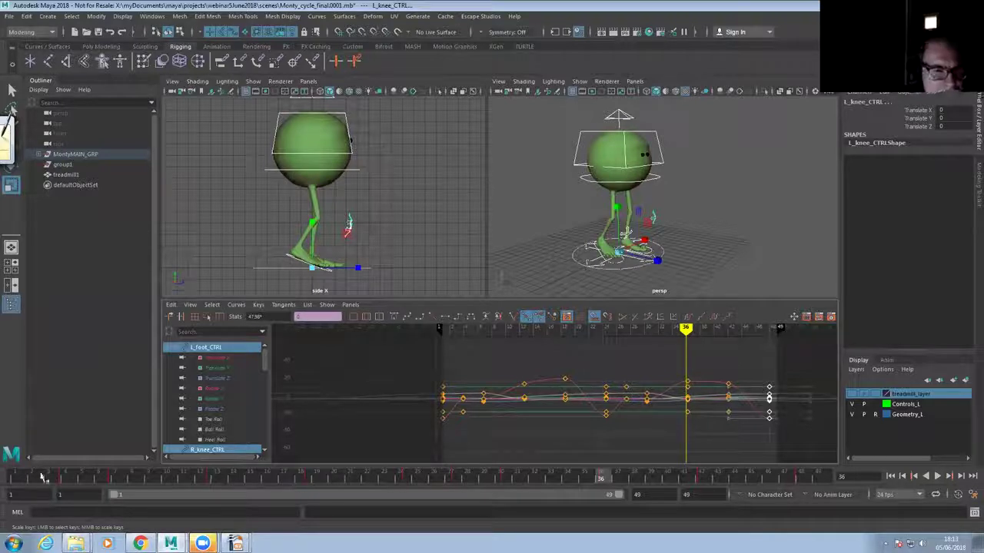
click(12, 482)
key(alt+v)
click(15, 482)
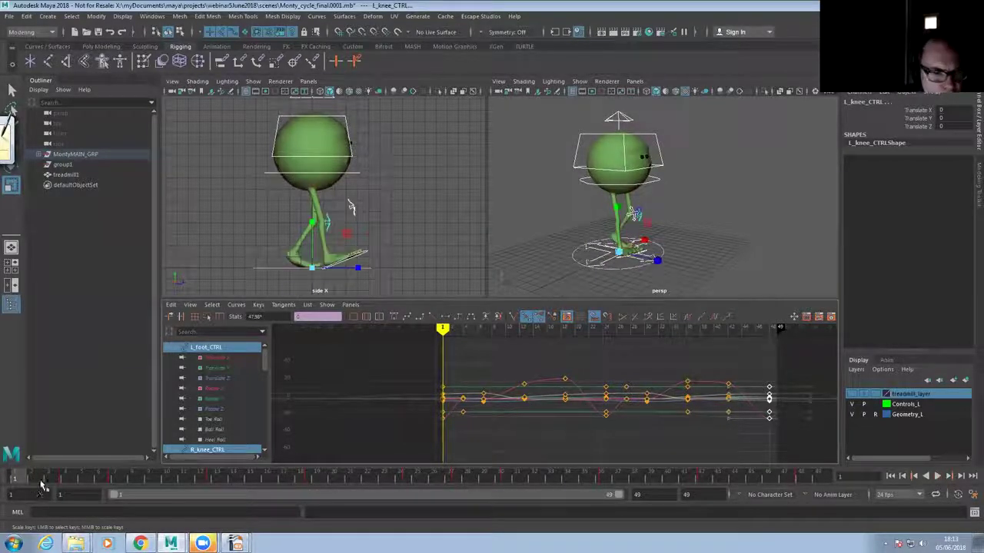
Frame all the animation curves and briefly play the stretched walk cycle
key(a)
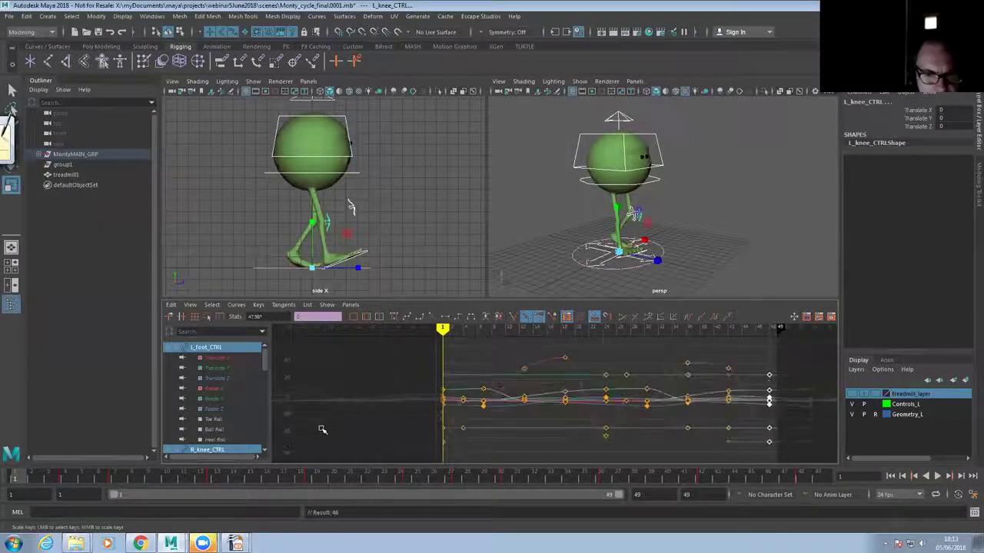
key(alt+v)
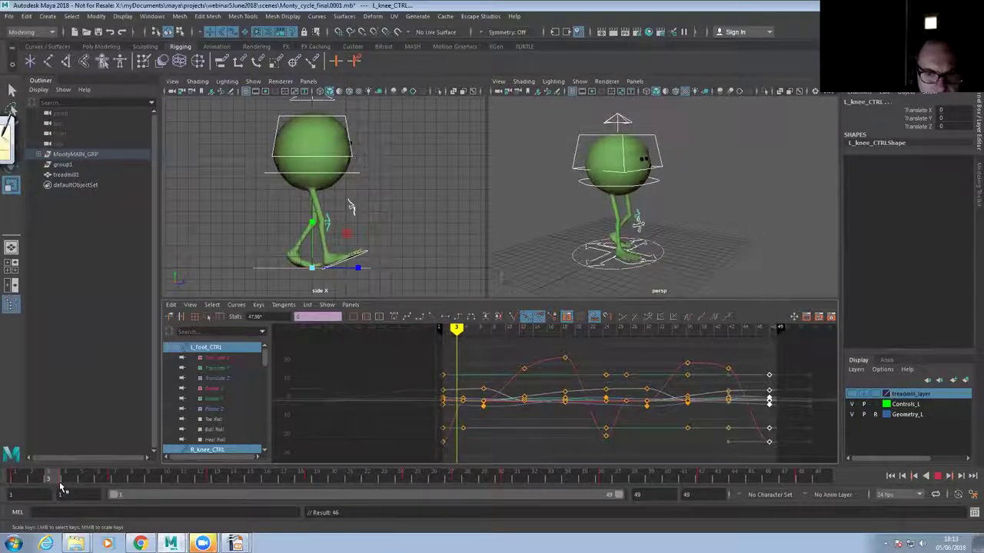
key(alt+v)
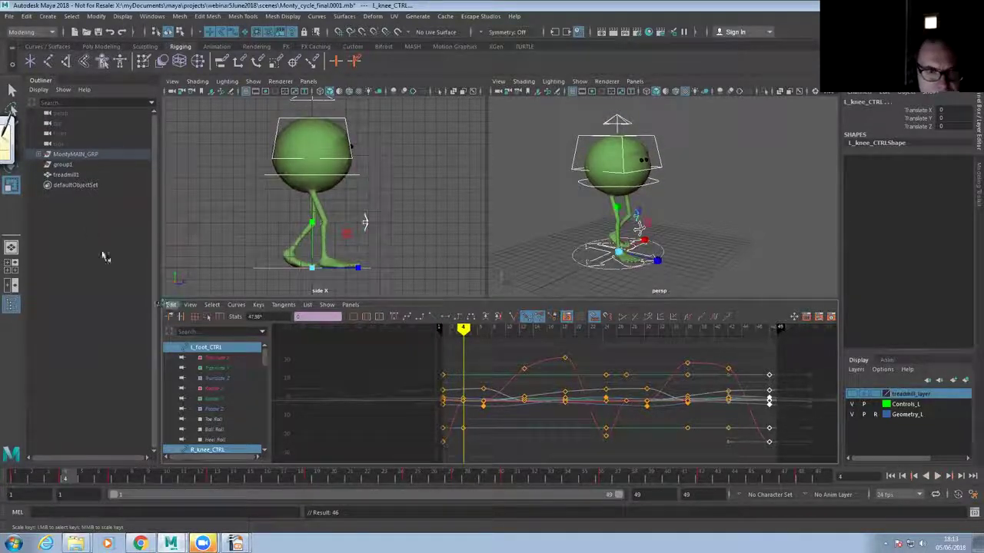
click(11, 123)
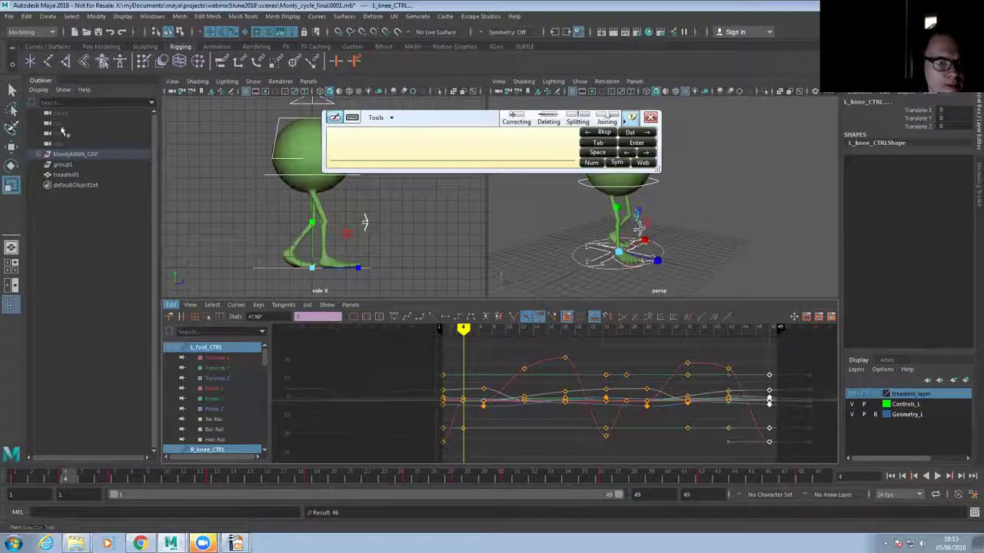
click(651, 119)
click(651, 117)
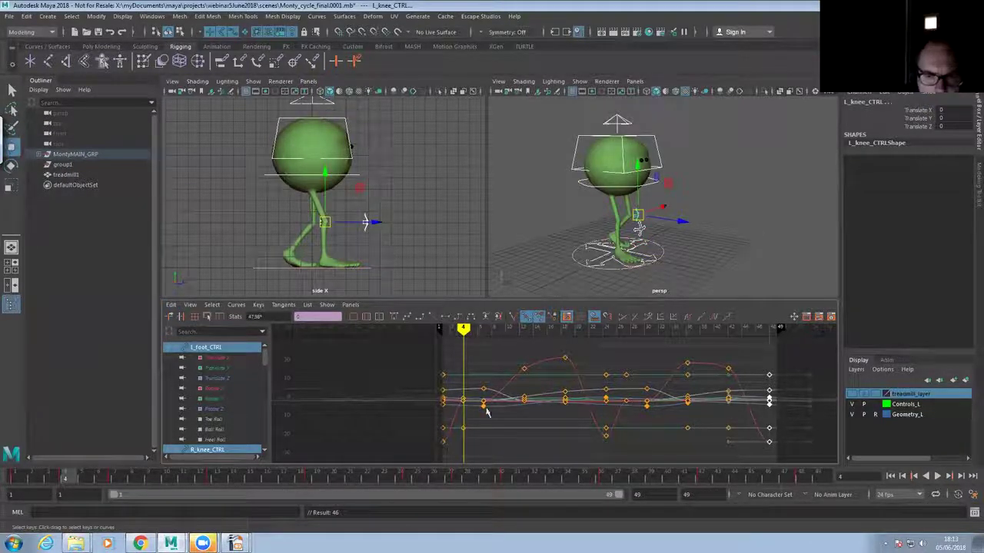
Align the stretched keys of all controls near frames 4 and 7 exactly with those frames
click(430, 448)
drag(63, 483, 66, 482)
drag(453, 388, 473, 437)
shift+middle_drag(452, 412, 459, 412)
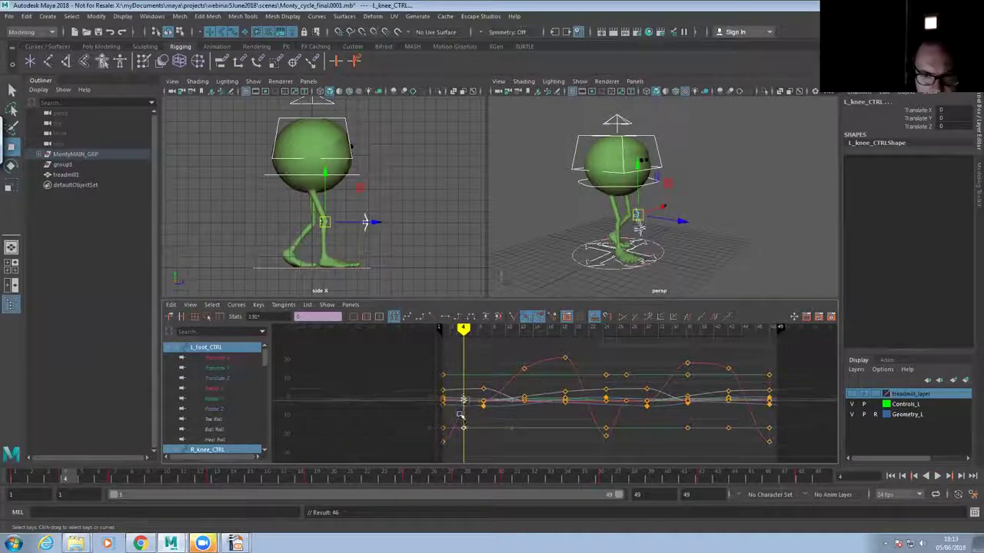
click(114, 480)
drag(496, 417, 492, 424)
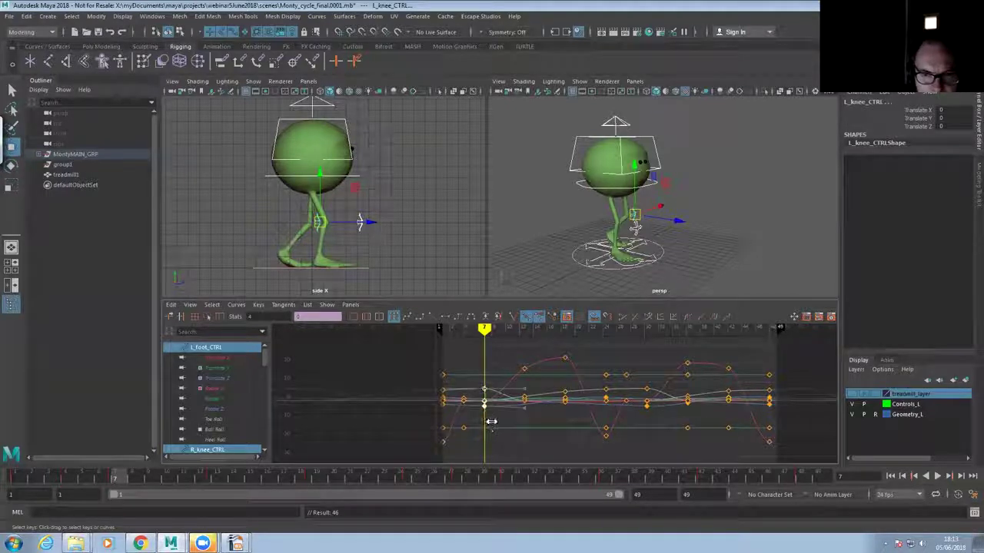
Move the final keys of all controls to frame 49 and check the pose there
click(815, 476)
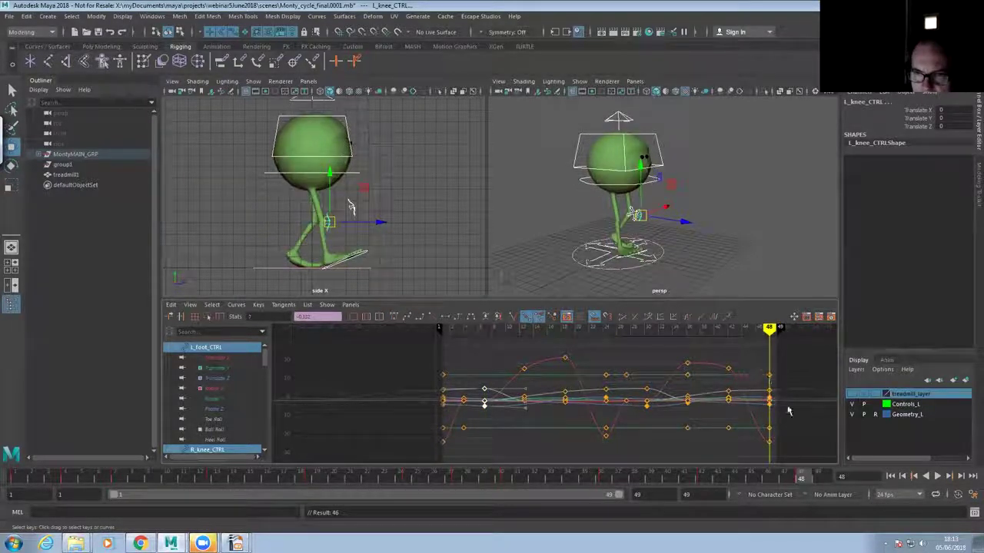
drag(751, 368, 776, 444)
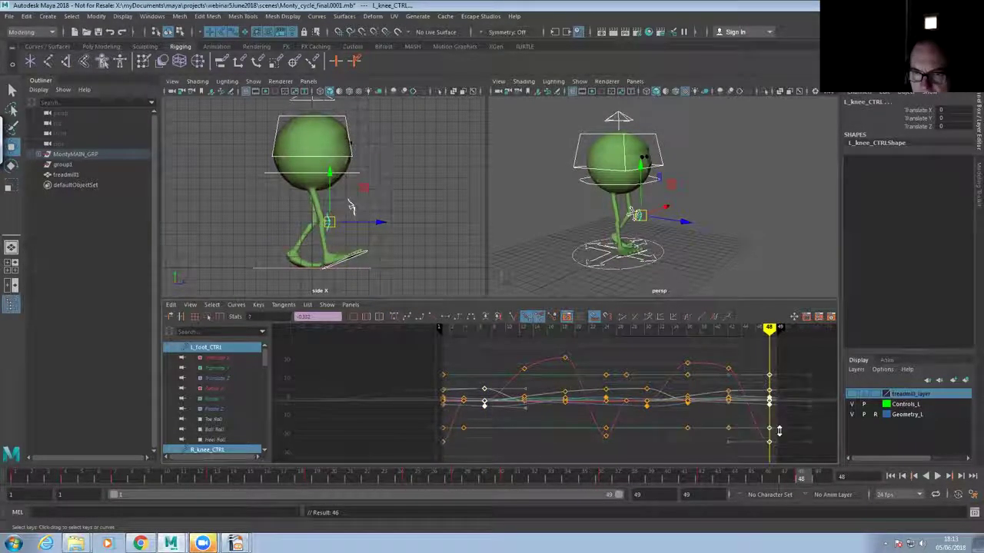
shift+middle_drag(774, 432, 781, 428)
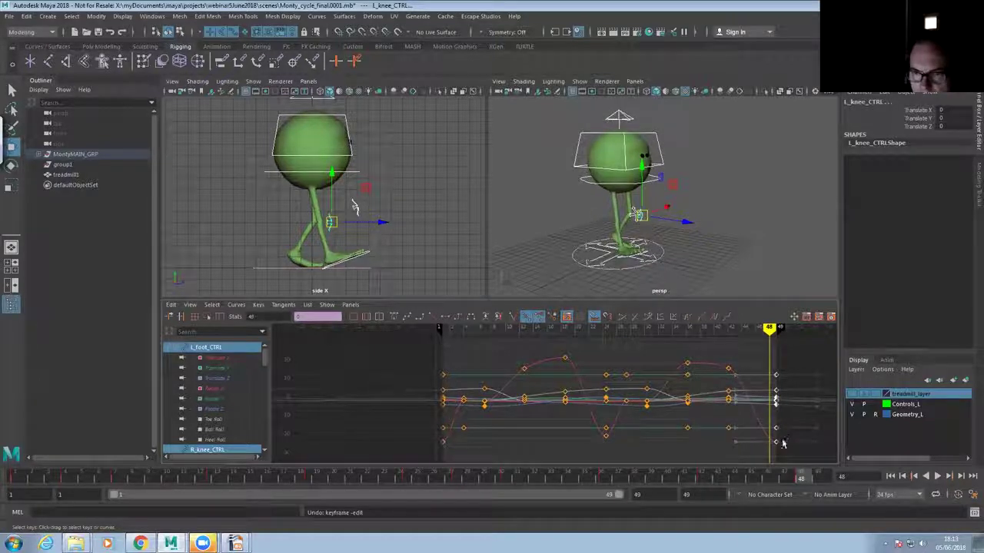
click(827, 477)
Align the keys near frame 42 with that frame and play the retimed cycle
click(699, 479)
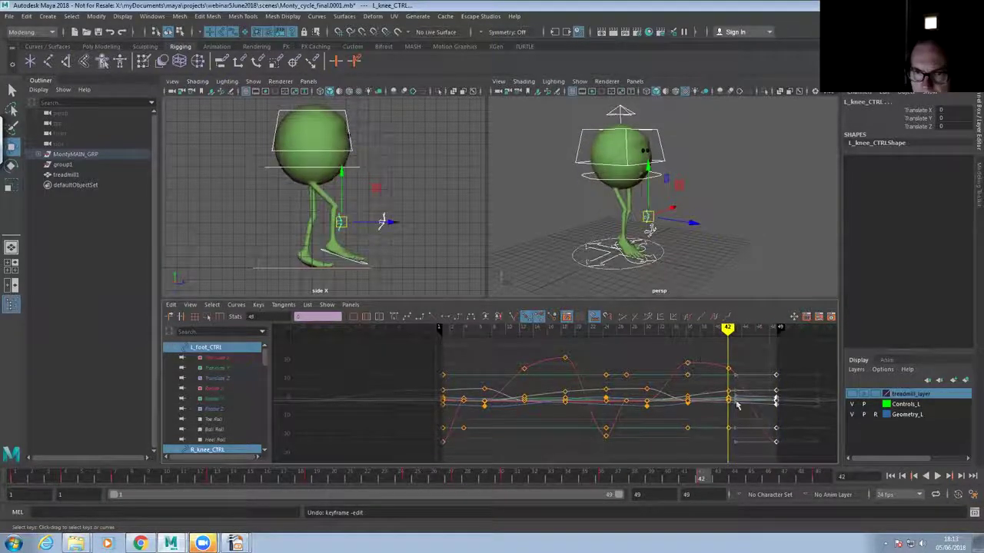
click(728, 428)
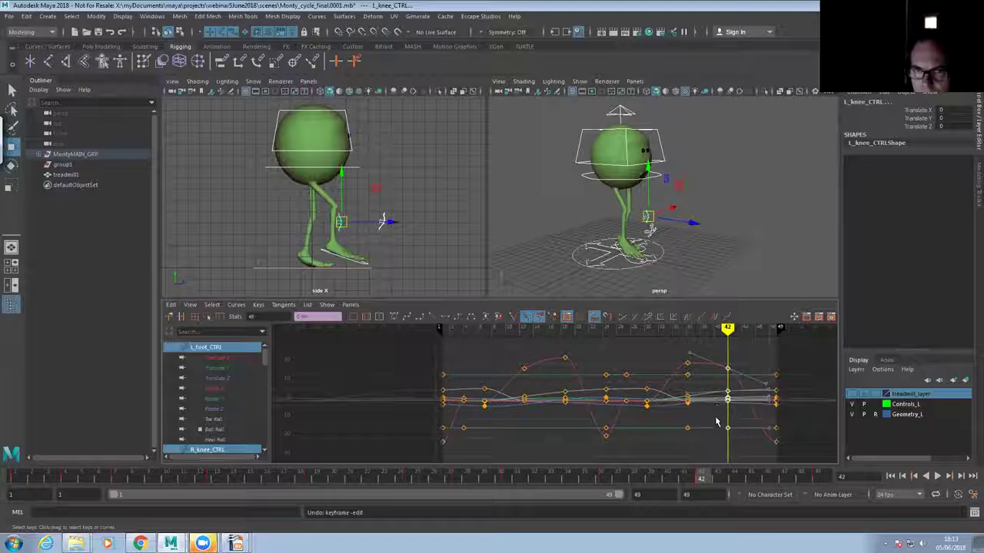
click(939, 477)
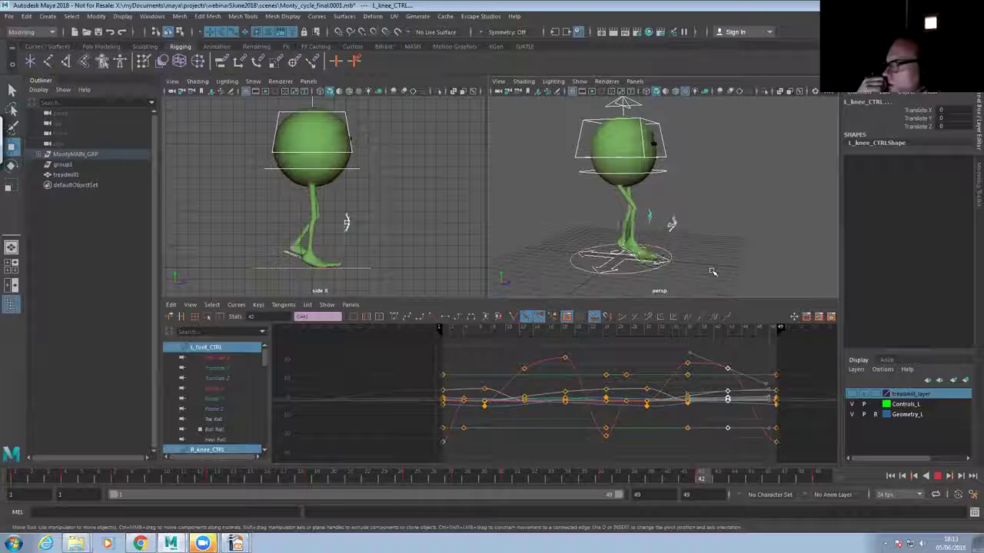
click(937, 476)
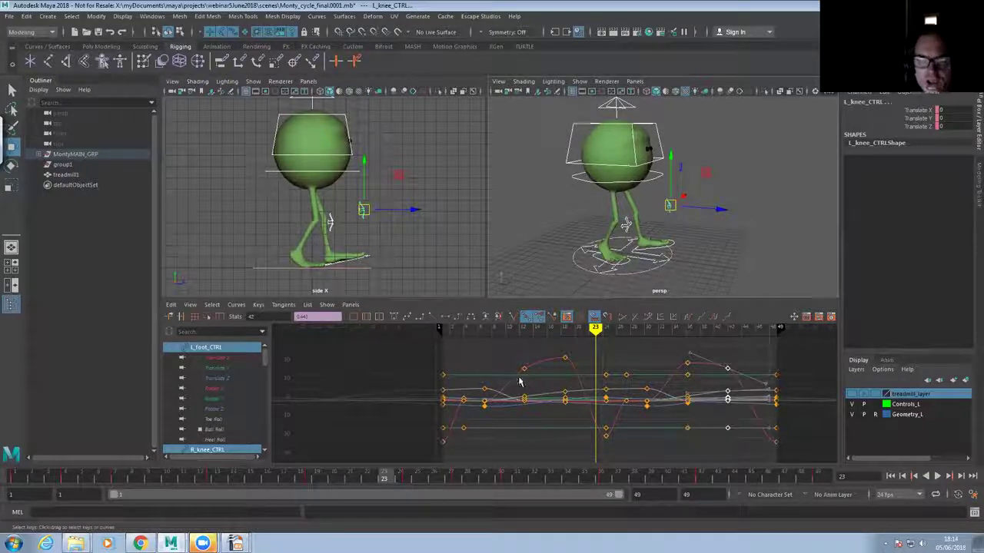
Align the mid-cycle keys of all controls with frame 24
click(407, 478)
drag(594, 360, 626, 457)
shift+middle_drag(591, 434, 584, 435)
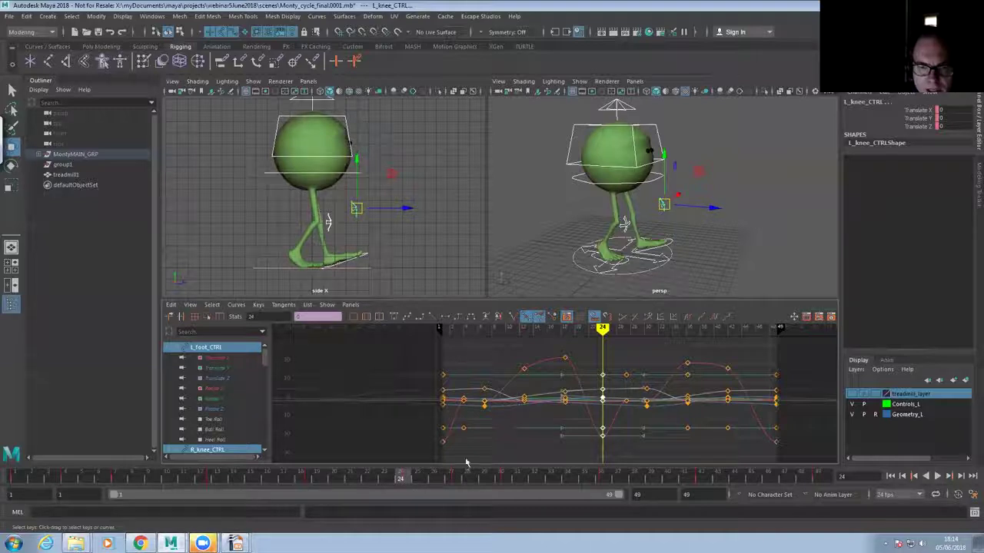
Raise all Rotate X keys of root_CTRL to about 4.2 so the body leans forward
alt+drag(581, 203, 566, 186)
click(587, 191)
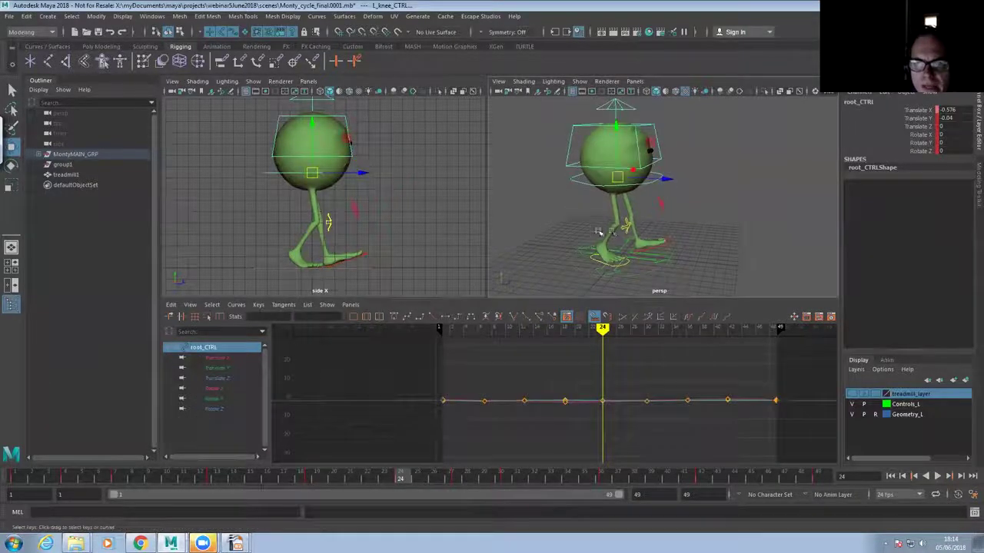
alt+right_drag(598, 231, 576, 245)
key(e)
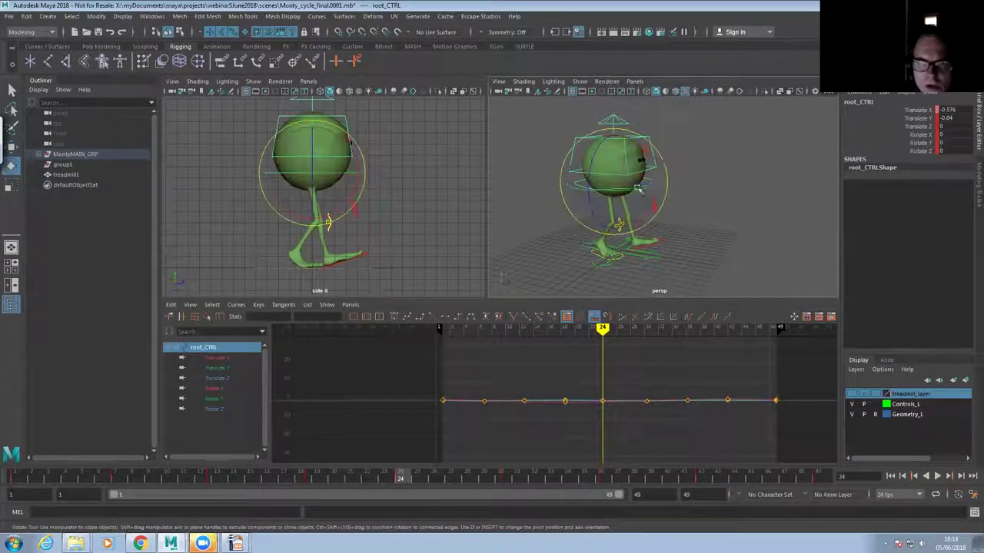
click(233, 392)
key(f)
drag(448, 373, 661, 416)
shift+middle_drag(652, 404, 622, 268)
key(f)
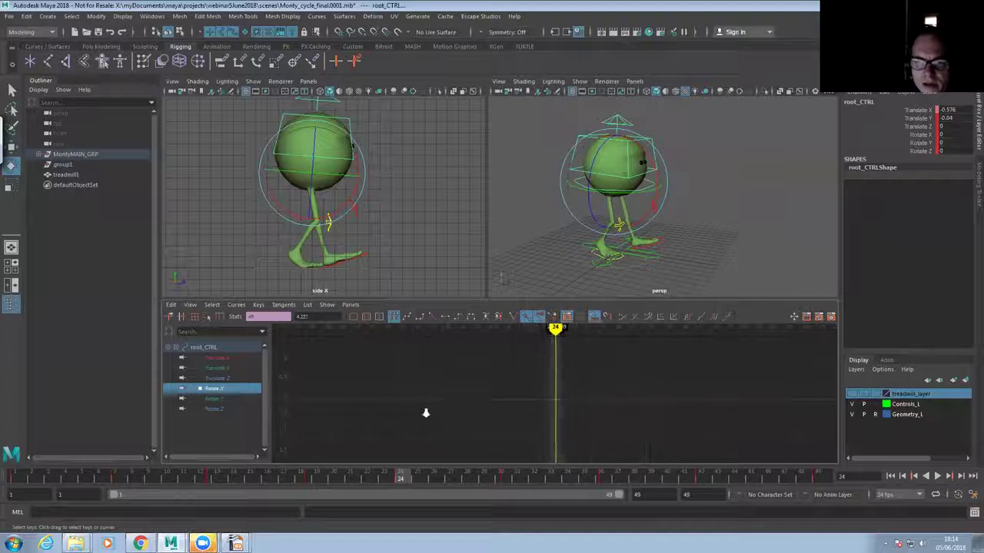
Increase the forward lean by raising root_CTRL's Rotate X keys to about 20.8, and play the cycle
middle_drag(550, 412, 547, 384)
alt+middle_drag(615, 246, 605, 257)
middle_drag(569, 399, 556, 390)
click(937, 477)
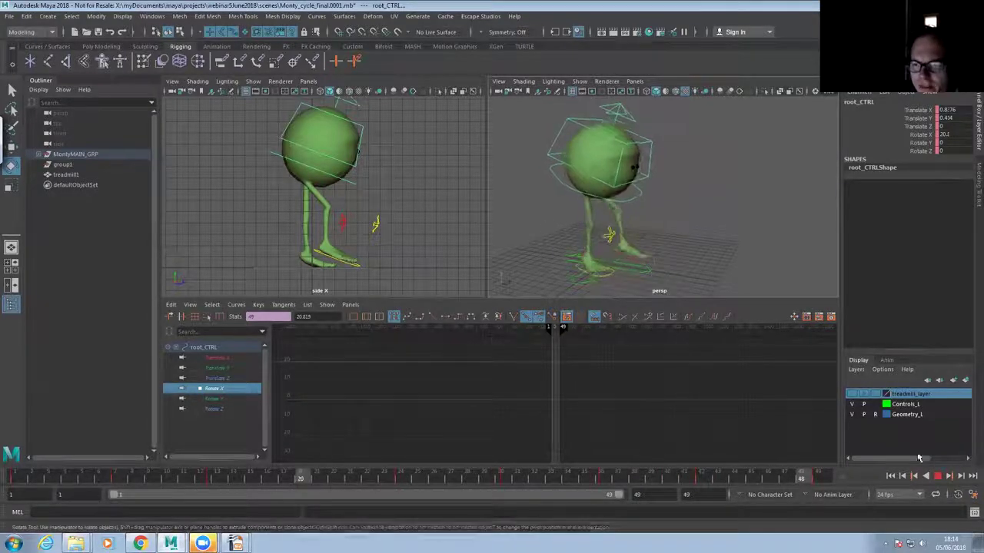
key(Escape)
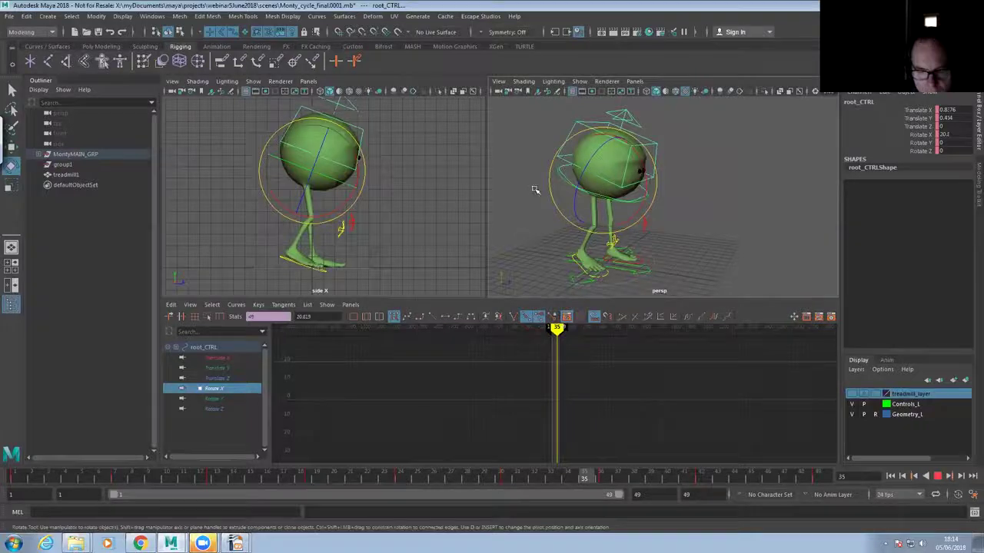
Lower the whole Translate Y curve of root_CTRL slightly to bring the body down
key(w)
click(239, 369)
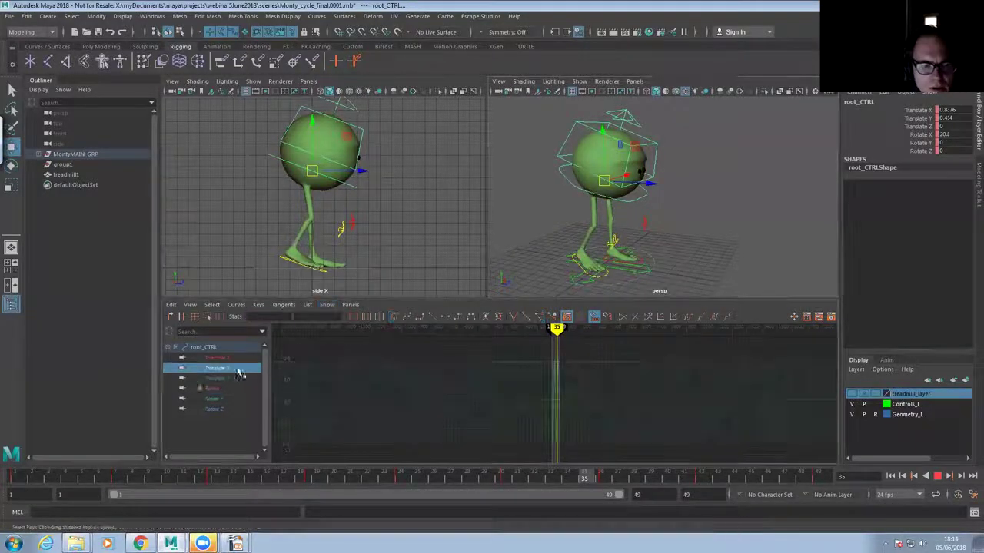
alt+middle_drag(479, 387, 476, 388)
key(f)
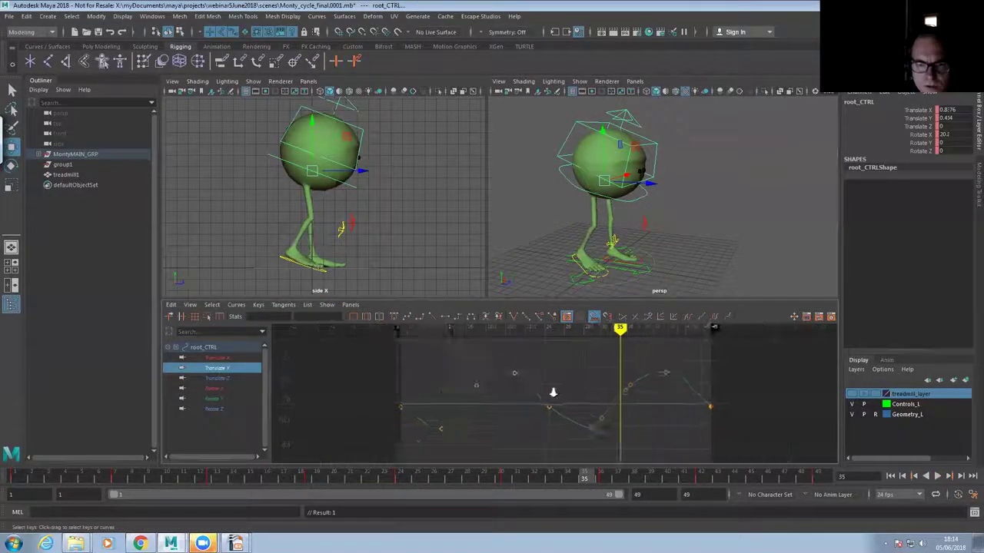
drag(688, 428, 688, 428)
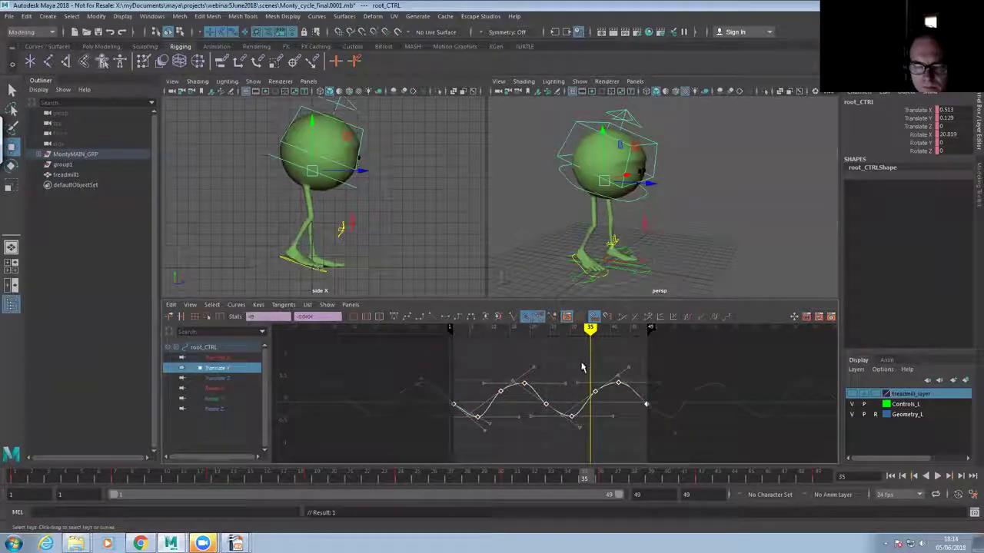
middle_drag(579, 364, 583, 379)
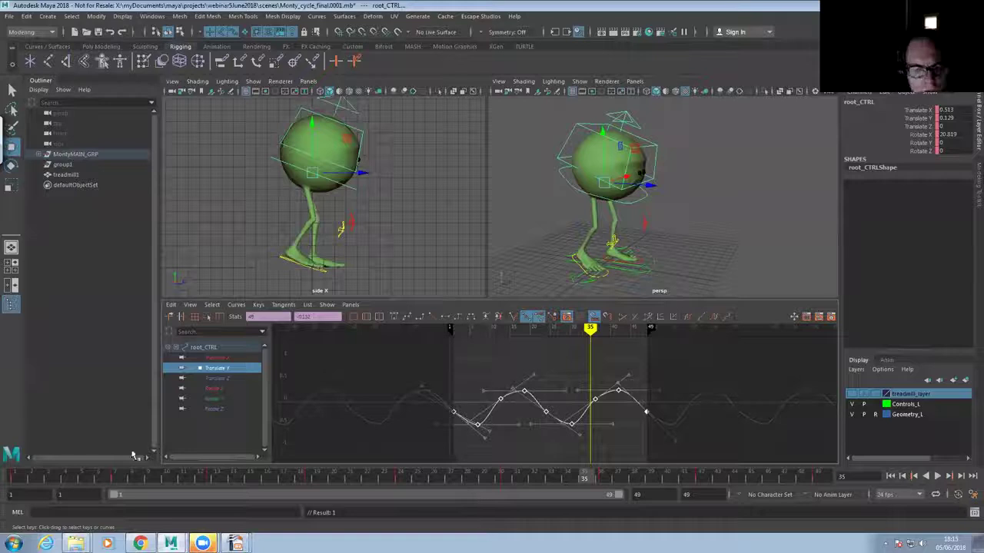
From frame 1, lower root_CTRL's Translate Y keys further until the last key is about -0.33, and play the cycle
click(32, 477)
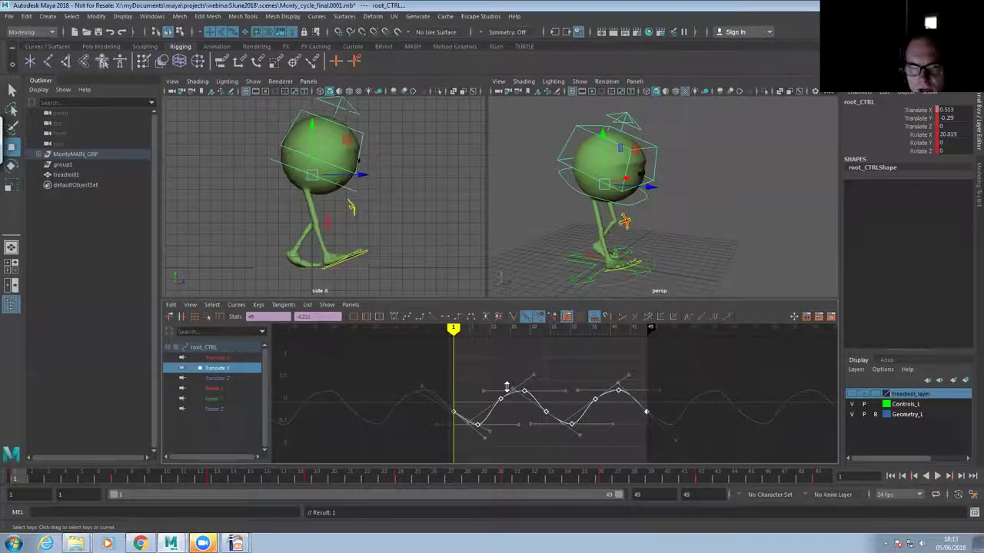
middle_drag(506, 387, 507, 391)
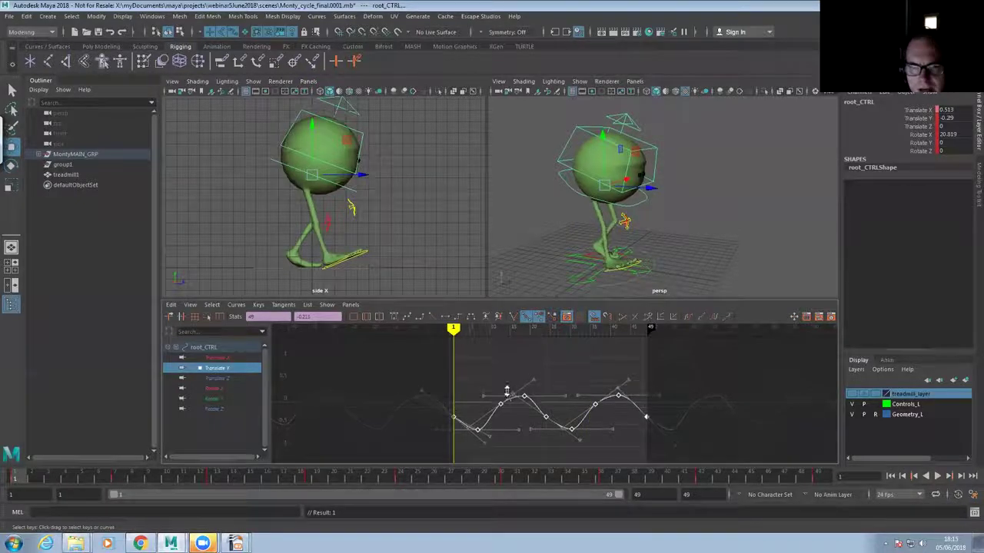
click(938, 476)
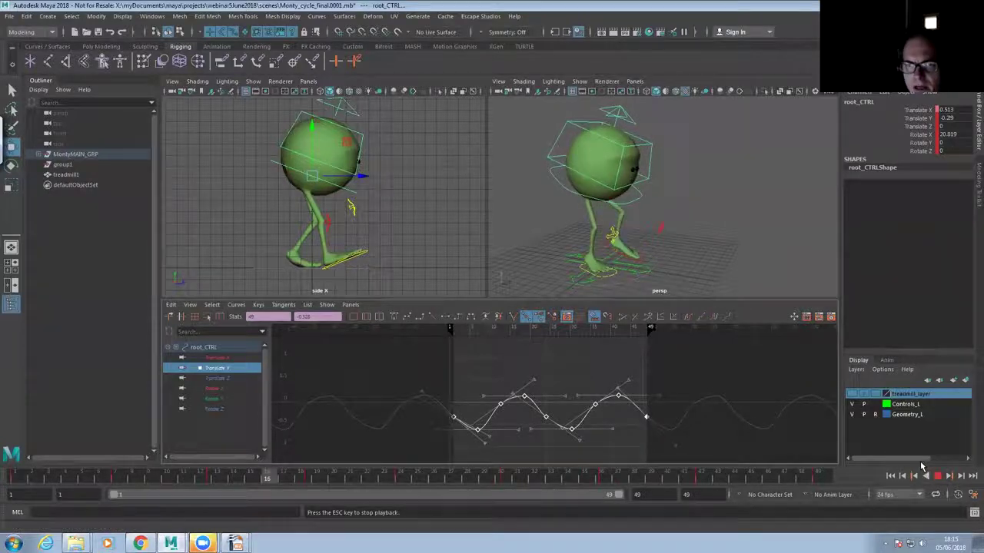
click(938, 476)
Make the hidden eyebrow controls visible on Monty's head in the perspective view
alt+drag(627, 231, 644, 229)
alt+middle_drag(644, 229, 624, 237)
alt+right_drag(624, 237, 690, 233)
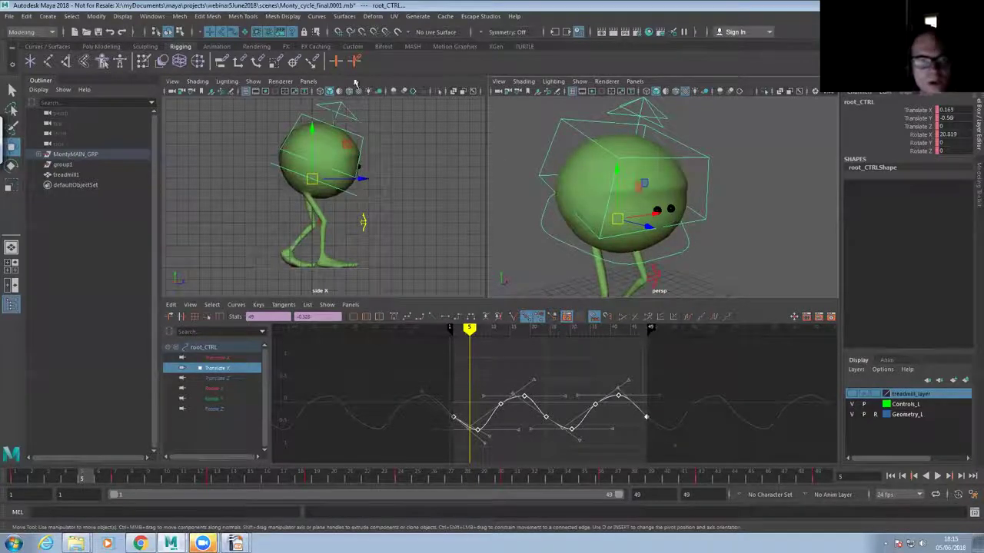
click(581, 82)
click(577, 157)
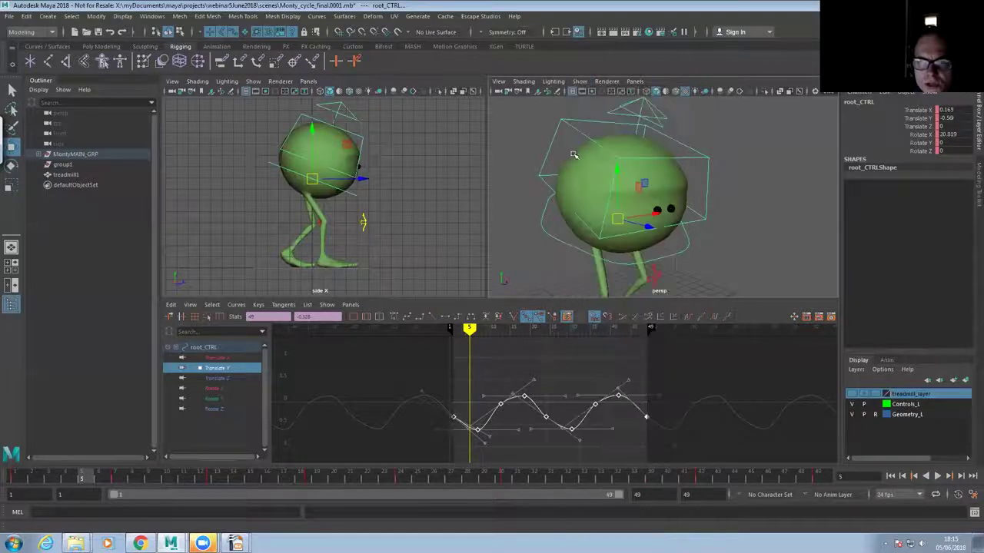
alt+right_drag(669, 186, 615, 245)
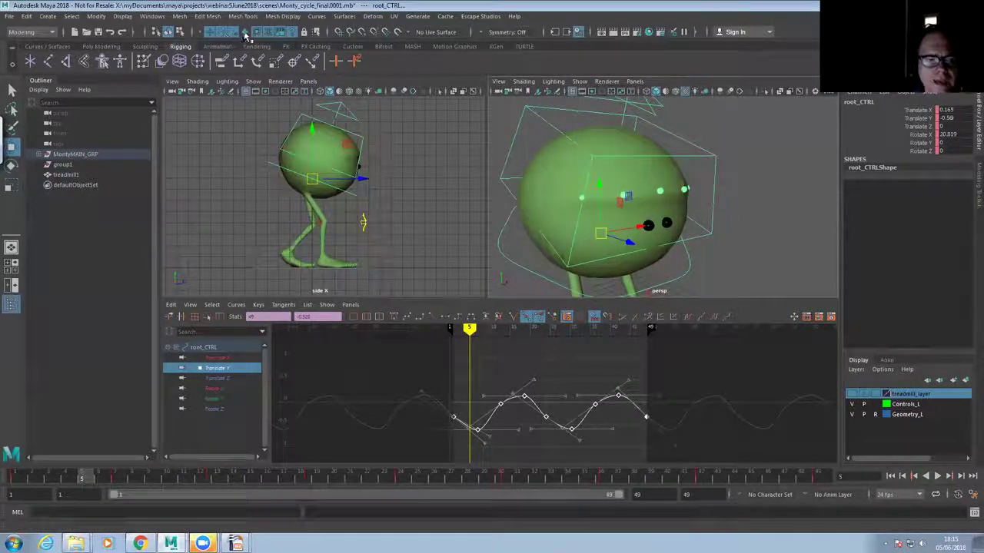
Rotate the middle eyebrow control upward, and raise the inner R01 and L01 eyebrow controls beside it
click(652, 189)
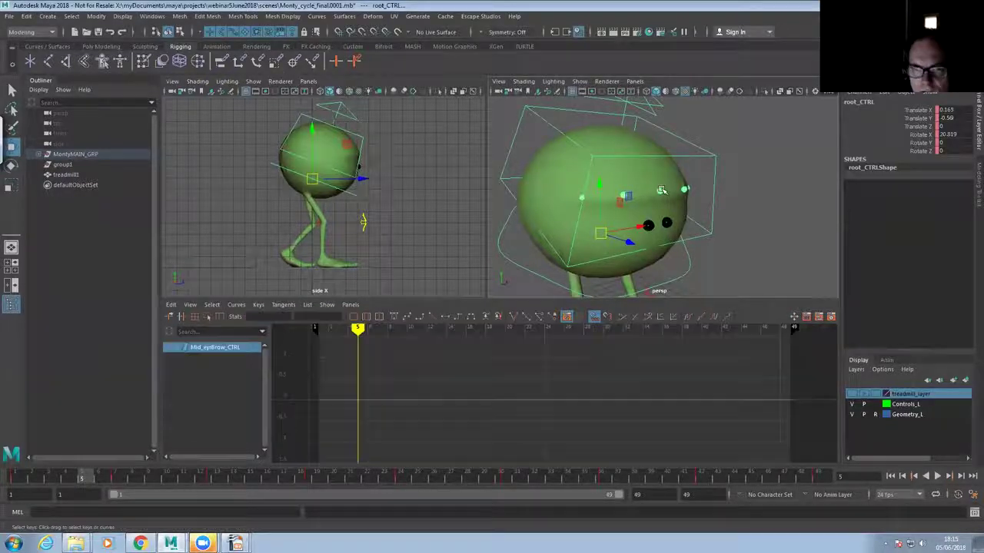
key(e)
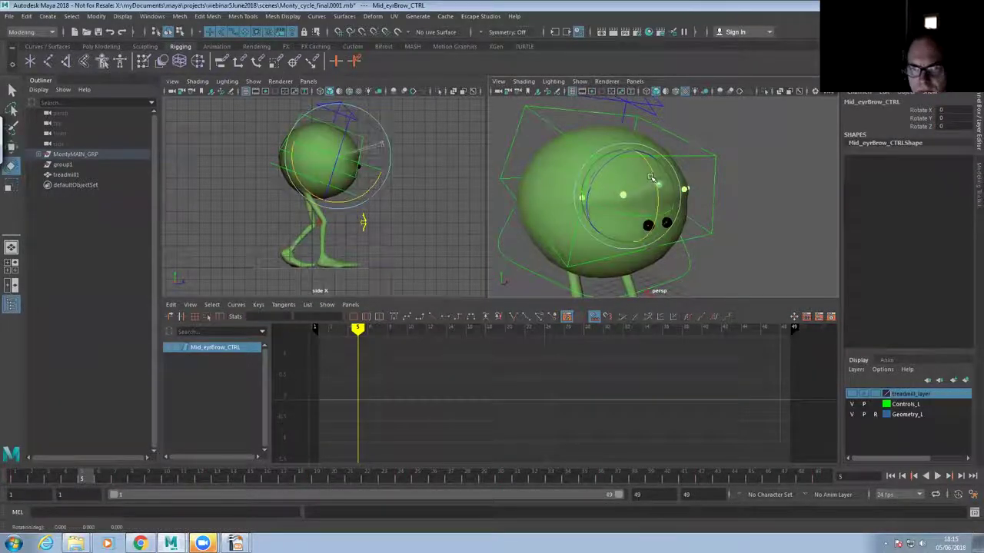
click(623, 193)
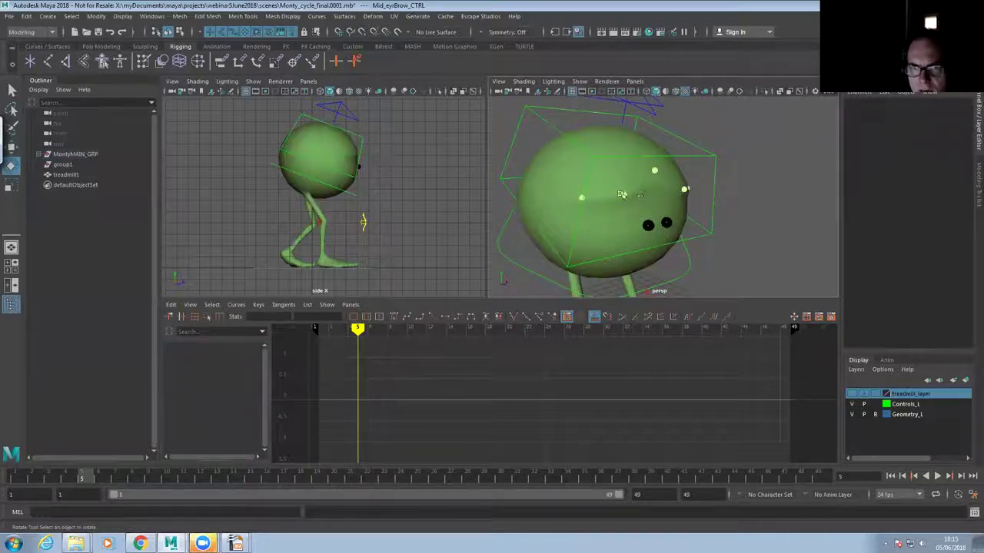
drag(624, 190, 616, 183)
click(684, 189)
alt+right_drag(648, 230, 671, 237)
alt+drag(671, 237, 566, 193)
Rotate the outer R02 and L02 eyebrow controls downward and lower the inner R01 and L01 controls slightly to shape the brow
click(580, 187)
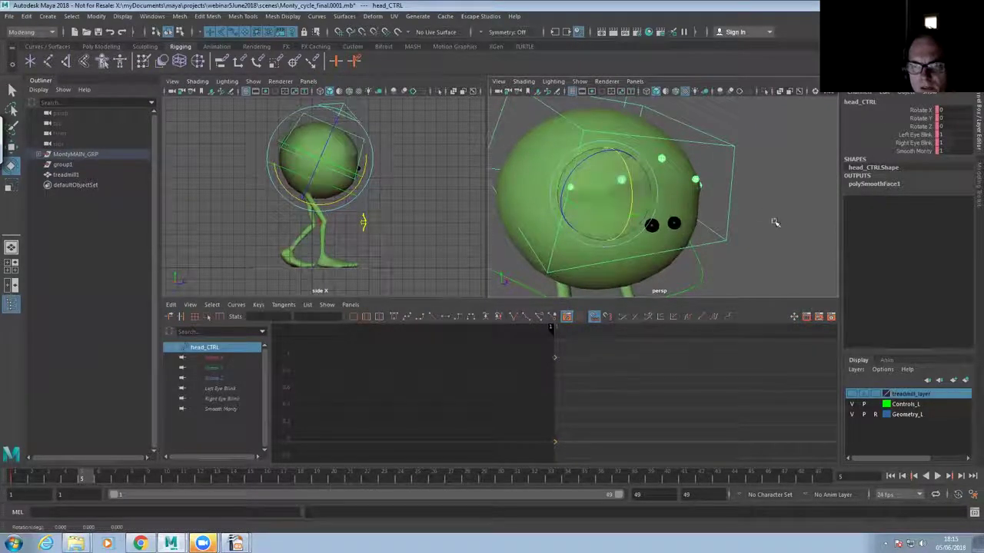
alt+right_drag(762, 226, 786, 234)
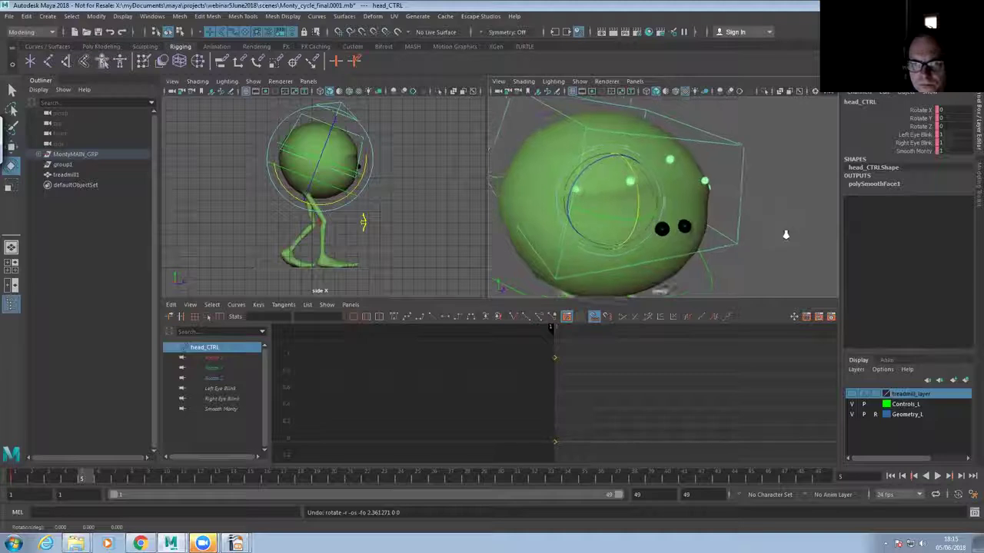
click(785, 234)
click(562, 189)
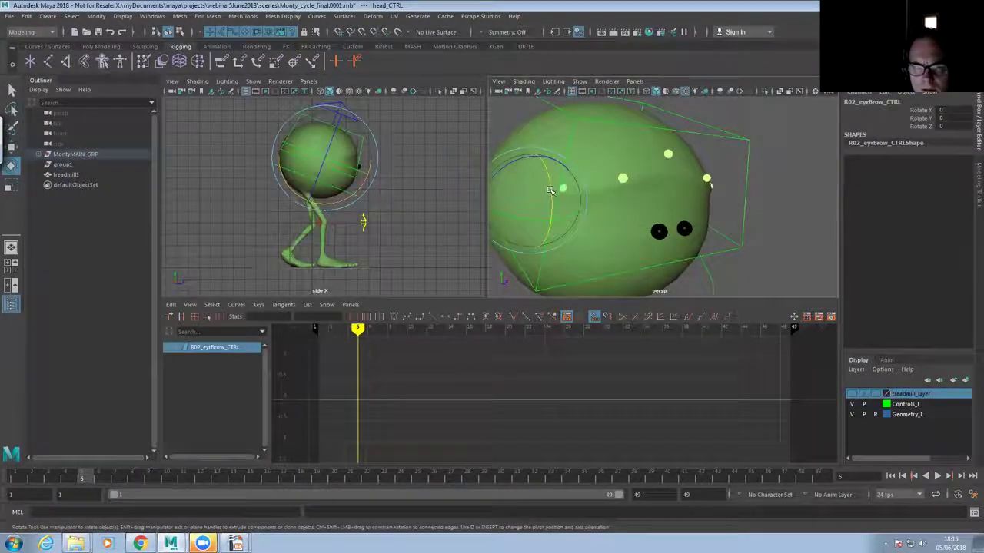
alt+drag(718, 245, 672, 239)
click(711, 191)
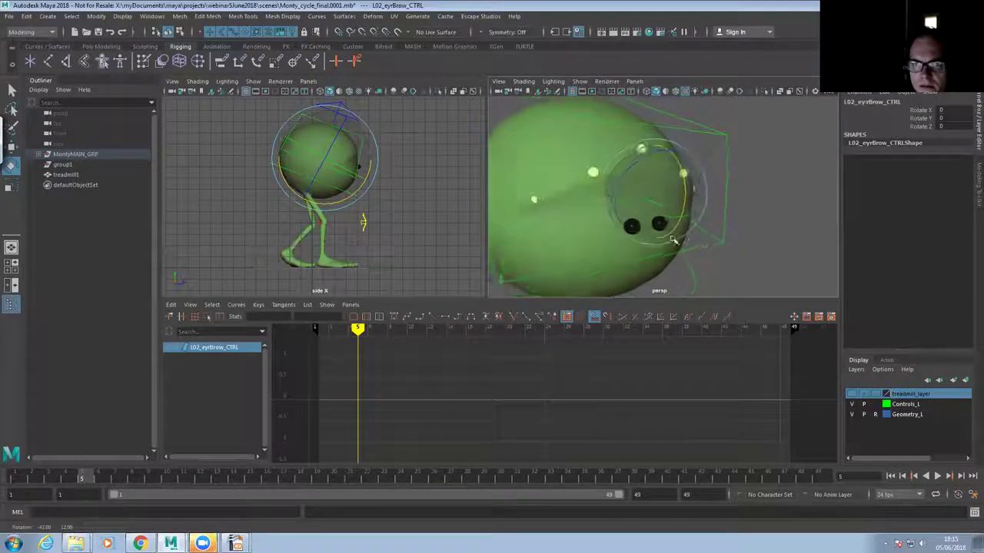
click(591, 173)
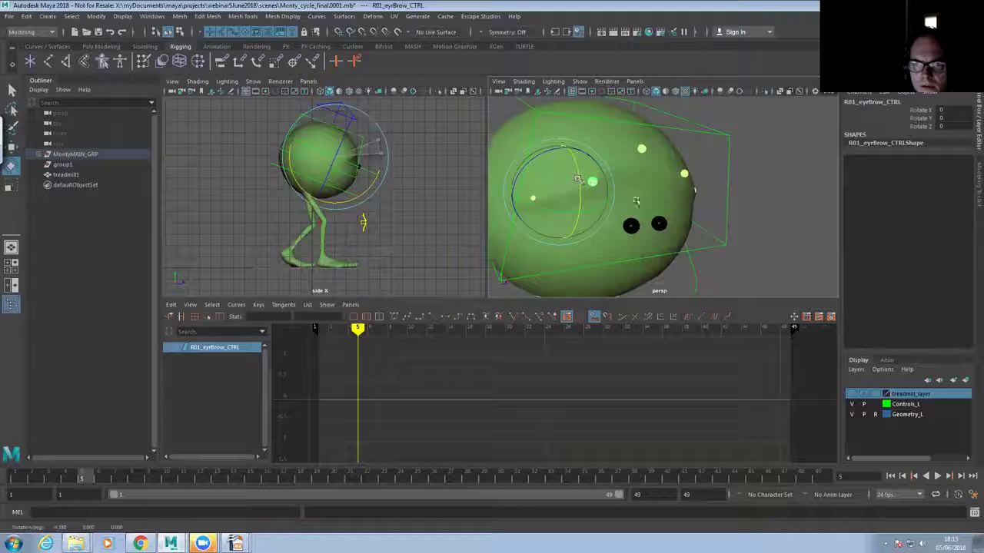
alt+drag(637, 203, 650, 220)
click(685, 173)
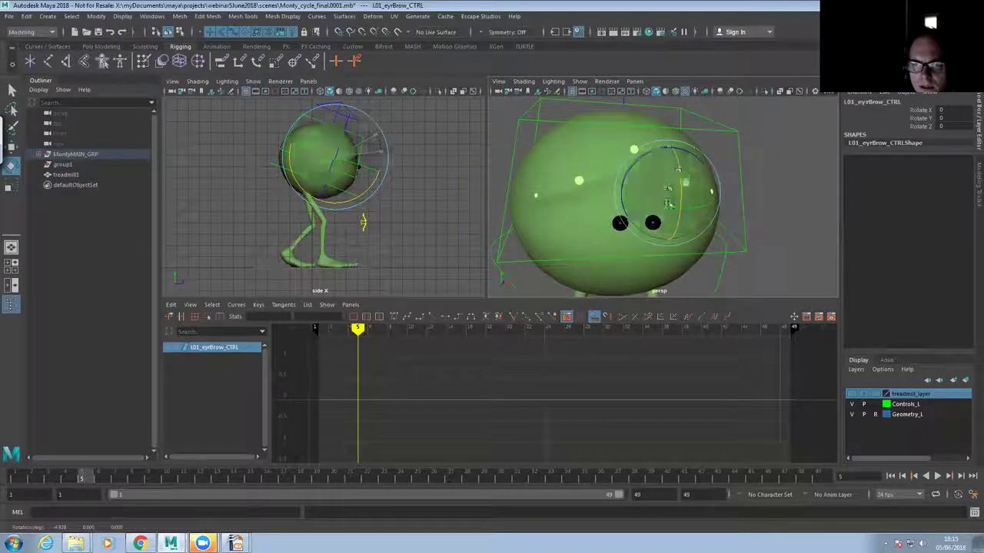
alt+right_drag(676, 184, 542, 238)
alt+drag(543, 238, 584, 253)
alt+middle_drag(584, 254, 567, 238)
alt+right_drag(566, 238, 617, 257)
click(710, 229)
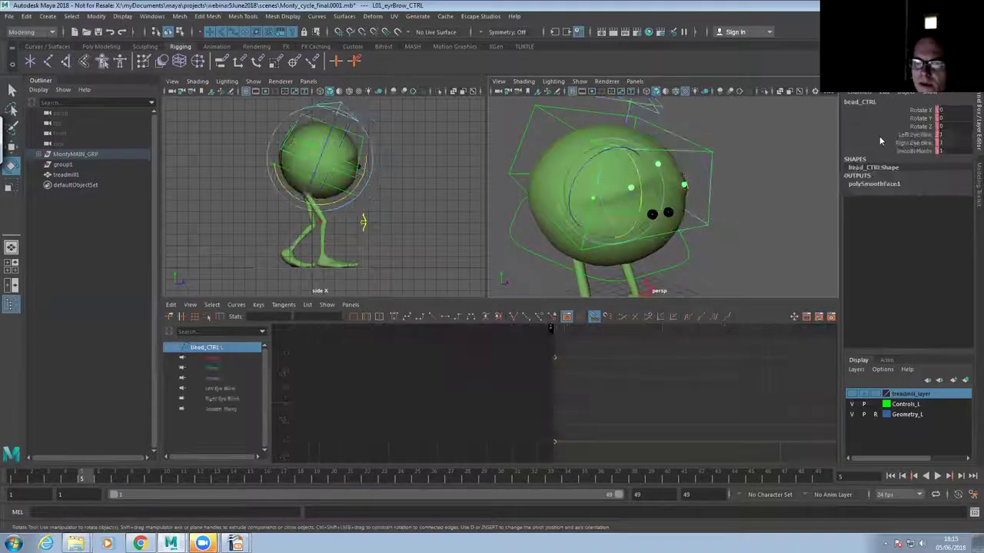
click(884, 143)
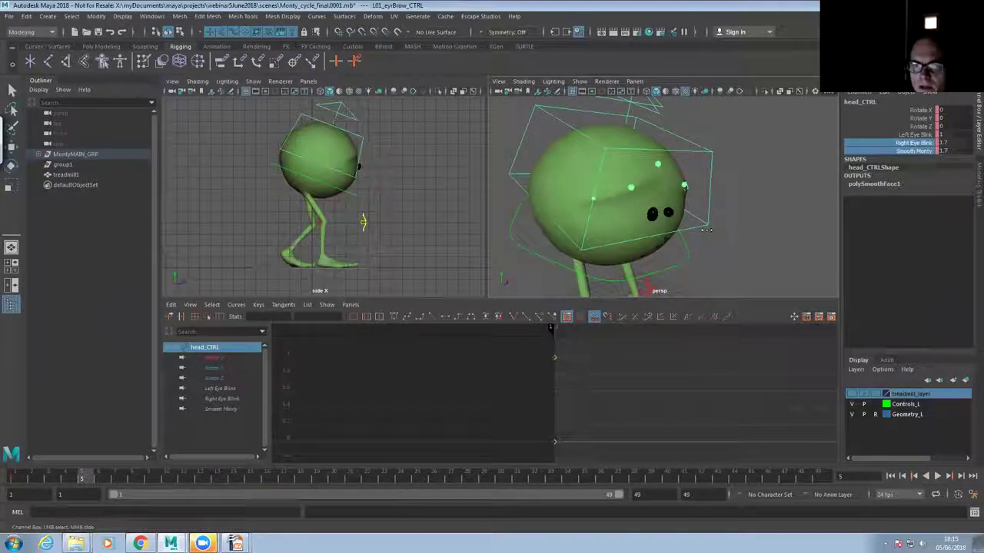
middle_drag(783, 190, 900, 154)
scroll(716, 226, up, 3)
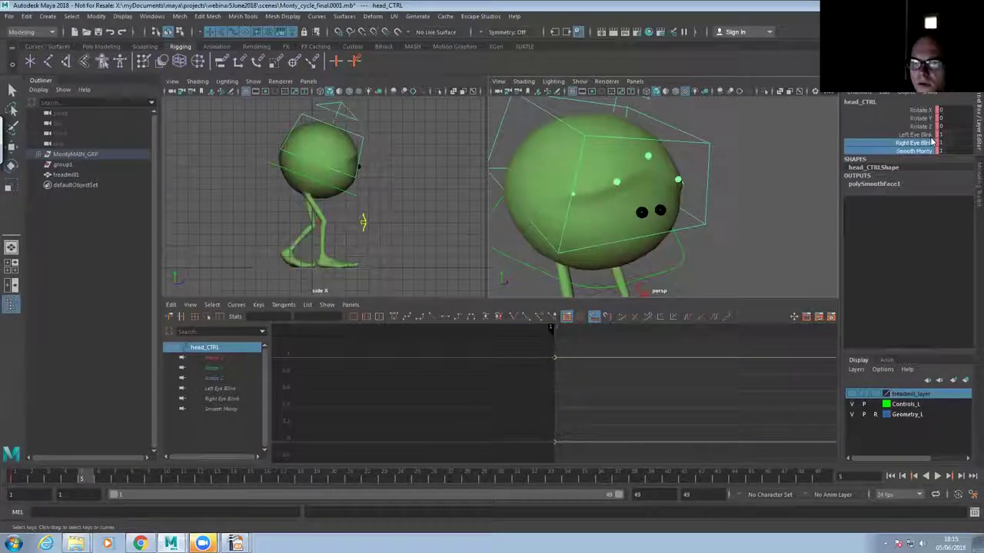
key(ctrl+a)
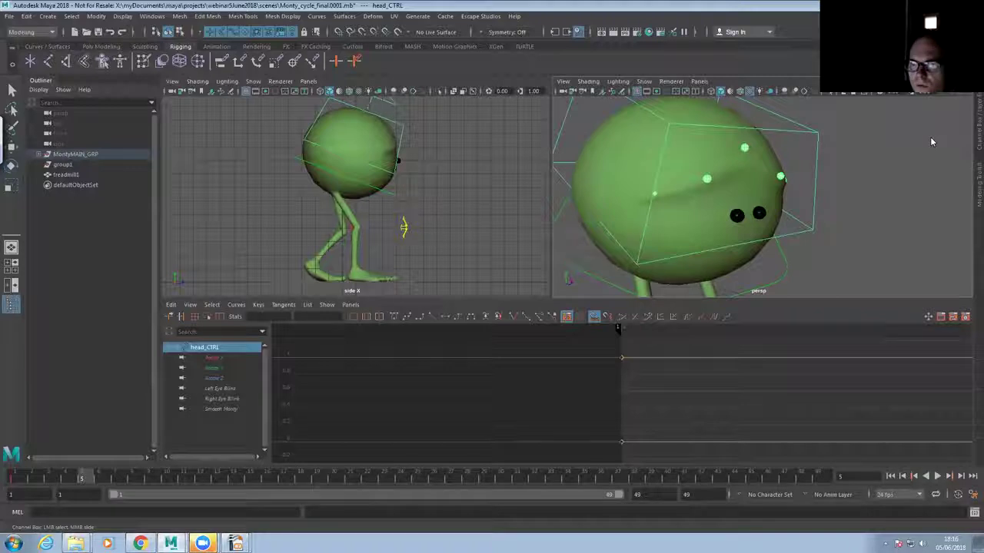
click(971, 111)
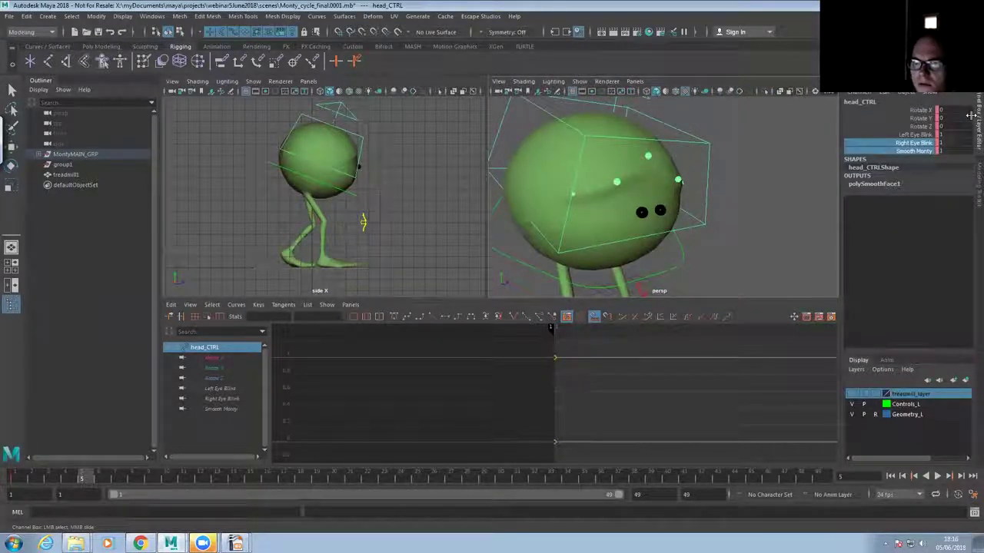
Set Left Eye Blink and Right Eye Blink on head_CTRL to 1.5 and play the cycle
drag(915, 134, 911, 143)
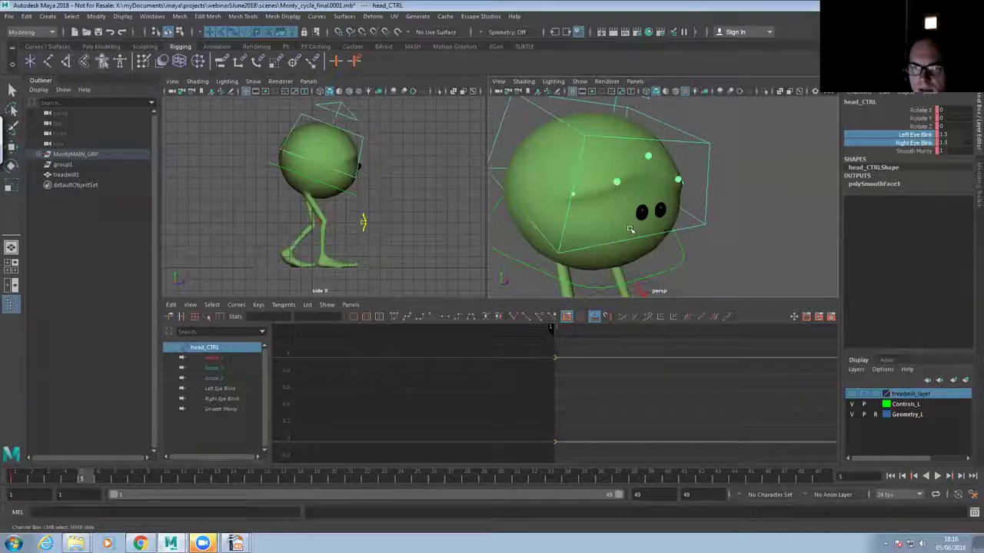
scroll(629, 229, down, 6)
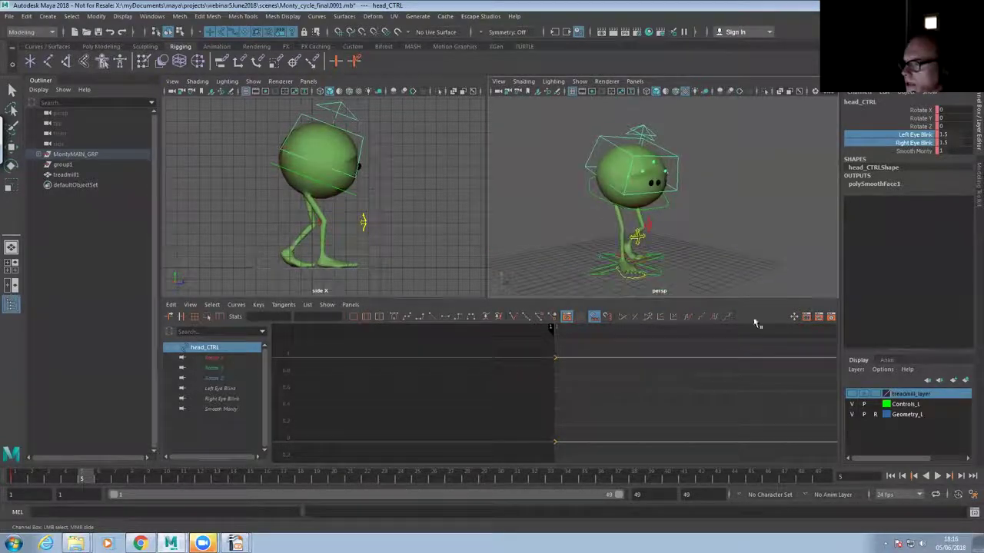
click(937, 476)
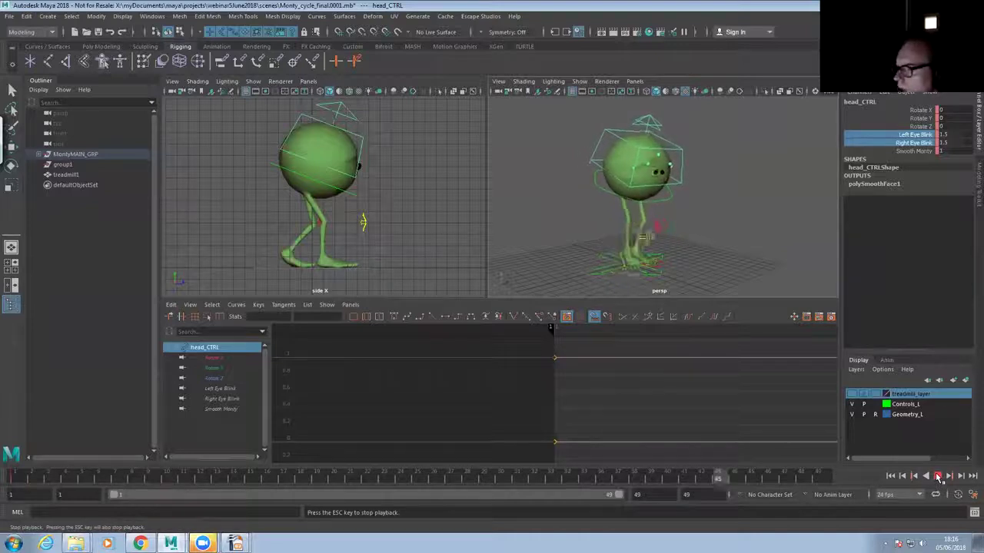
click(937, 476)
Try pitching R_foot_CTRL to a Rotate X of about 27.7 at frame 42 and tilting it slightly at frame 49
alt+drag(562, 266, 674, 289)
alt+middle_drag(630, 245, 612, 202)
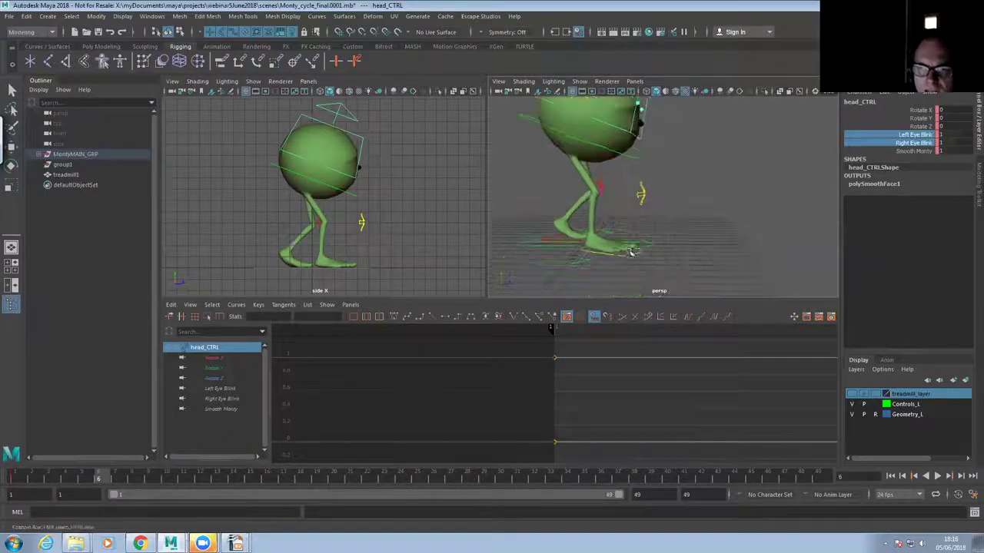
click(630, 252)
drag(212, 489, 702, 480)
drag(648, 217, 641, 218)
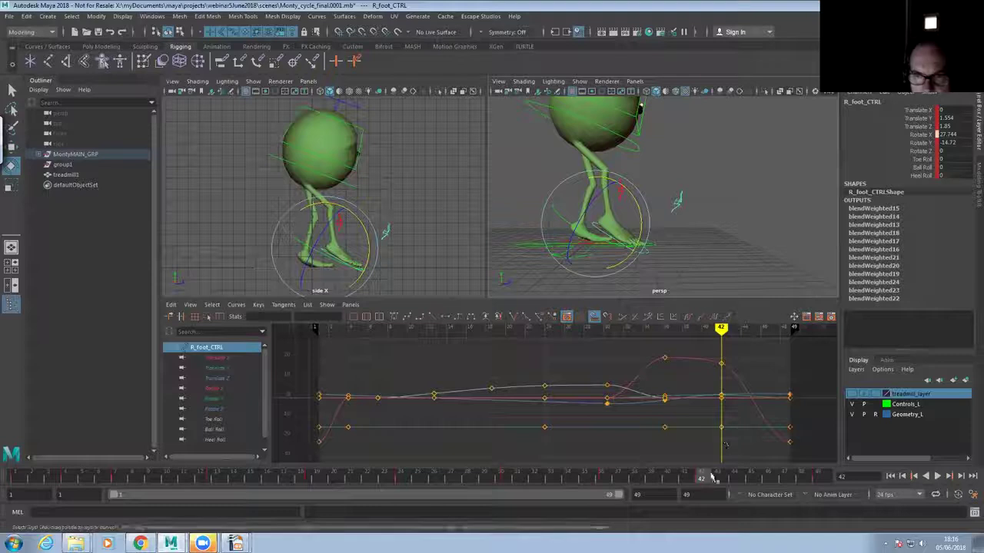
key(alt+v)
key(alt+v)
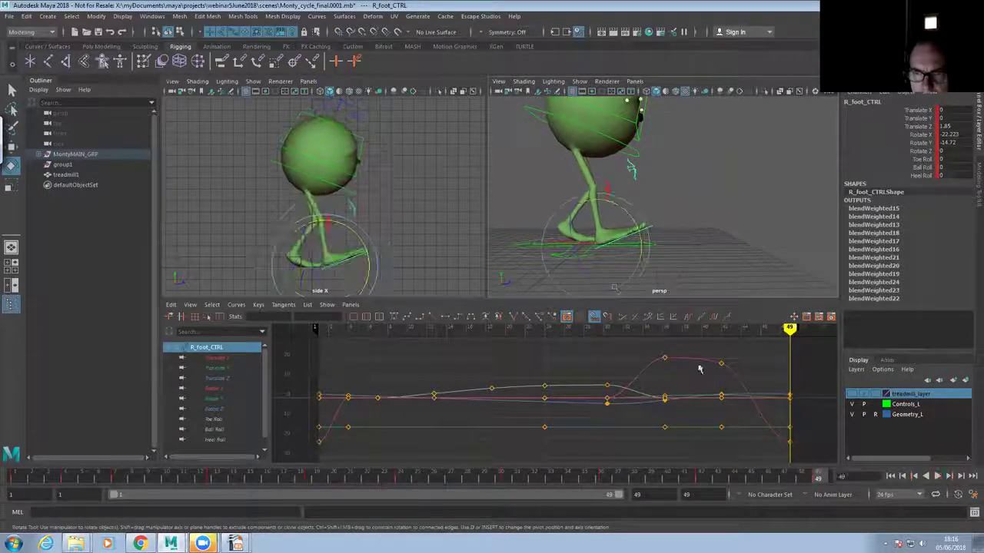
drag(641, 226, 634, 225)
click(23, 478)
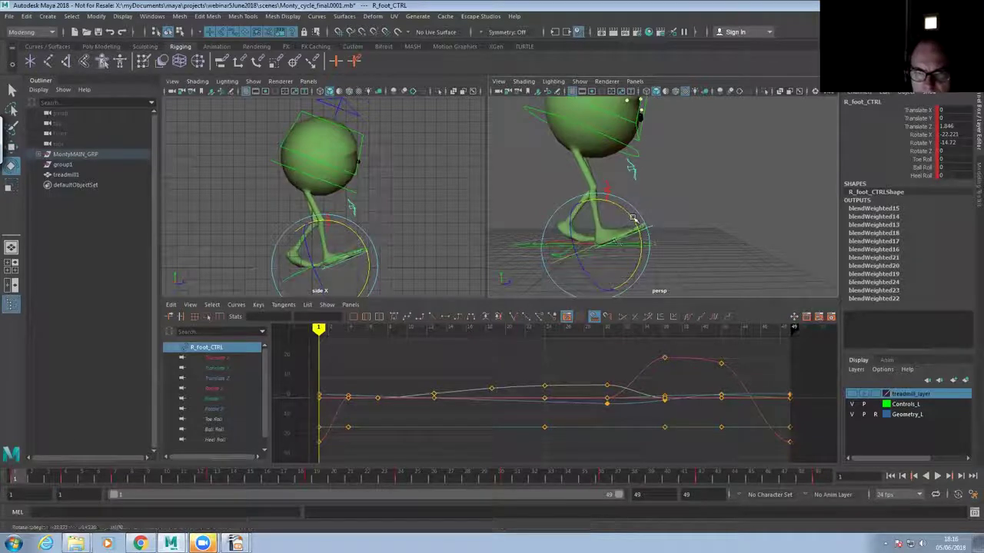
Play the walk cycle twice to review the overall motion with the posed brow
click(936, 476)
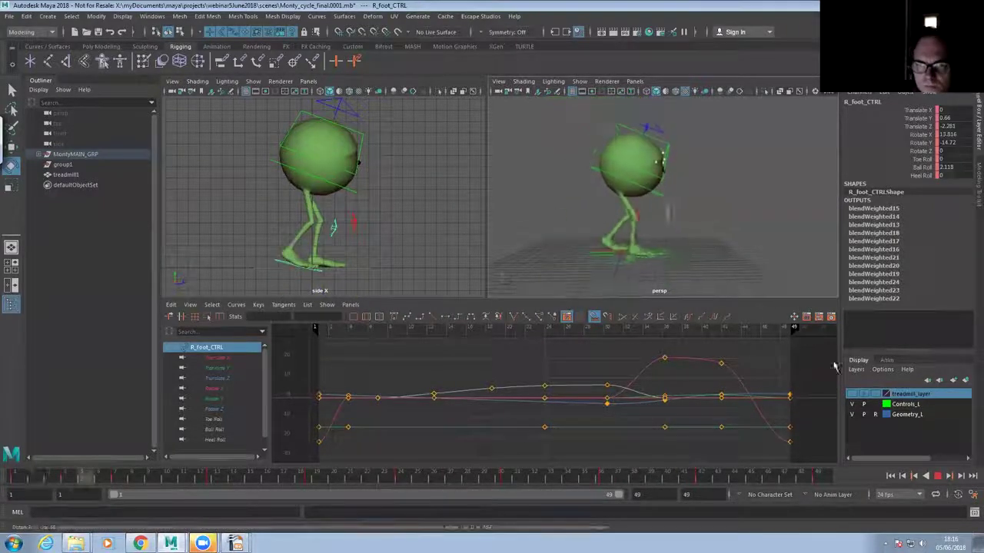
key(Escape)
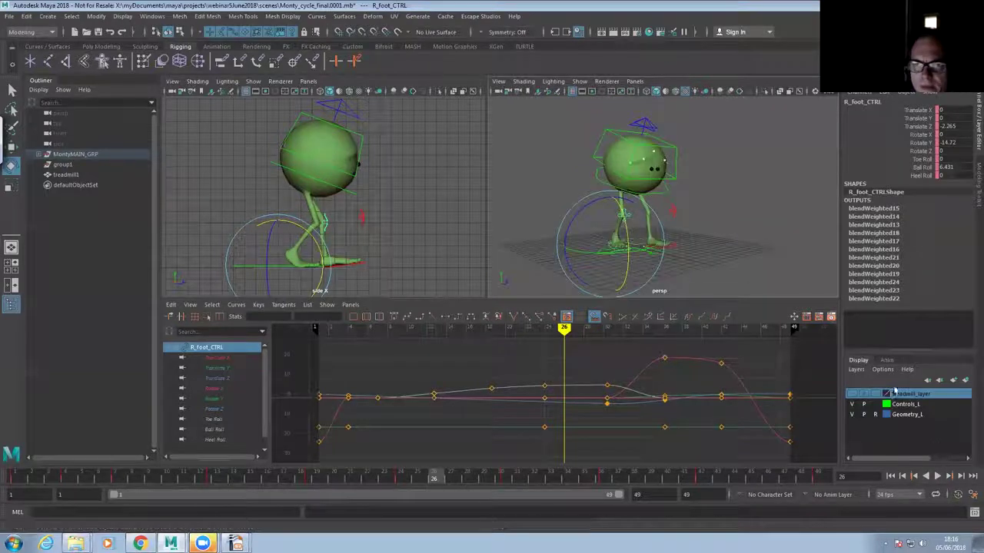
click(938, 477)
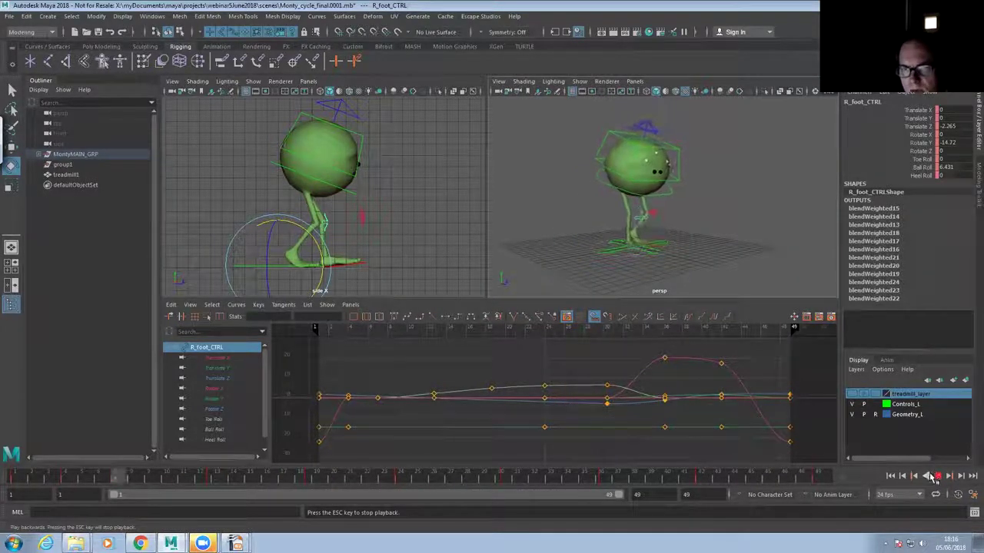
click(938, 476)
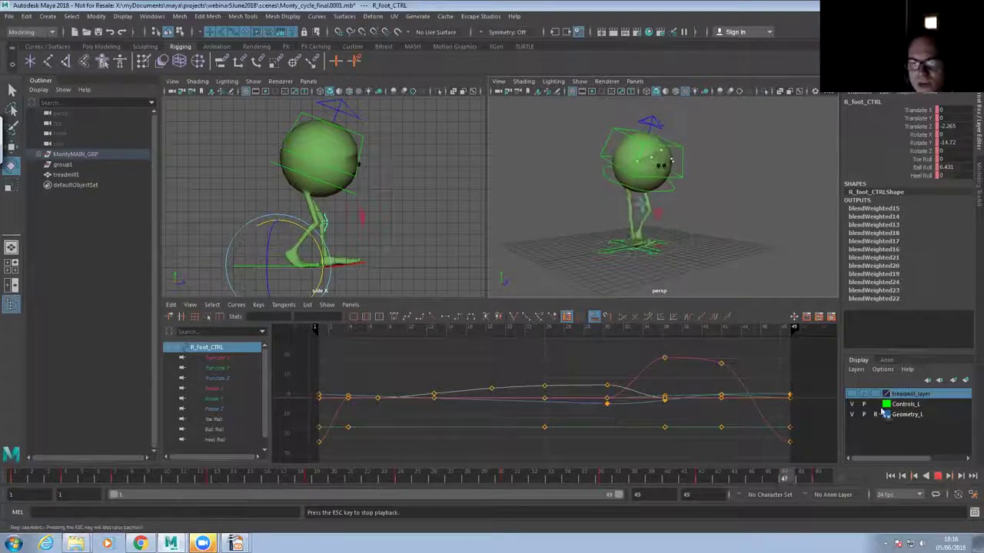
alt+drag(676, 238, 626, 221)
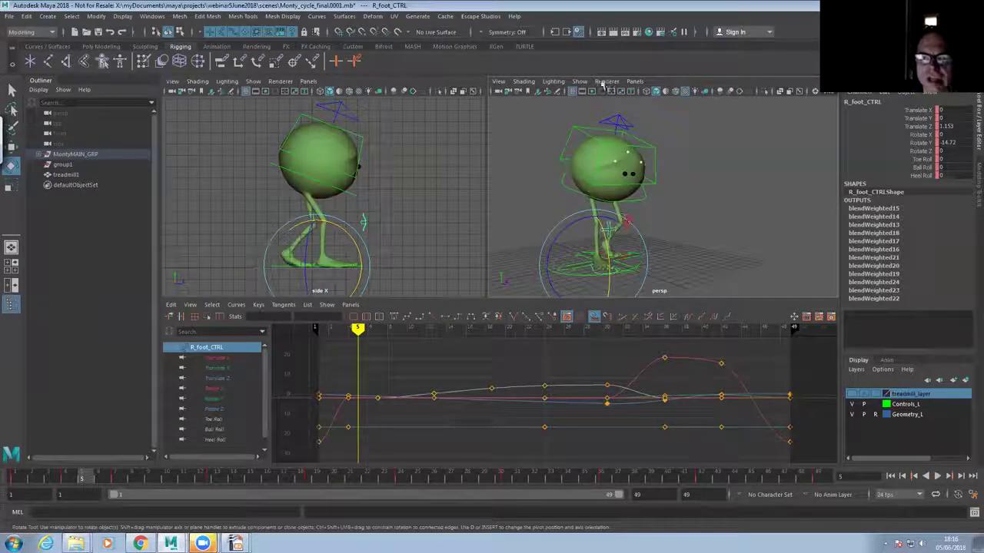
Change the colour of monty_SHADER to a light blue in Hypershade and play the cycle
click(649, 32)
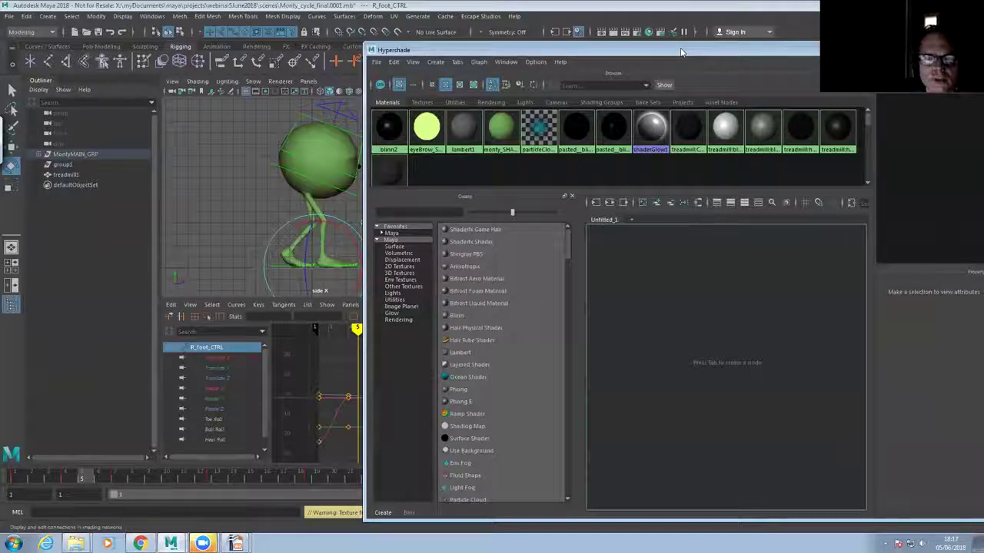
drag(681, 51, 445, 38)
click(265, 115)
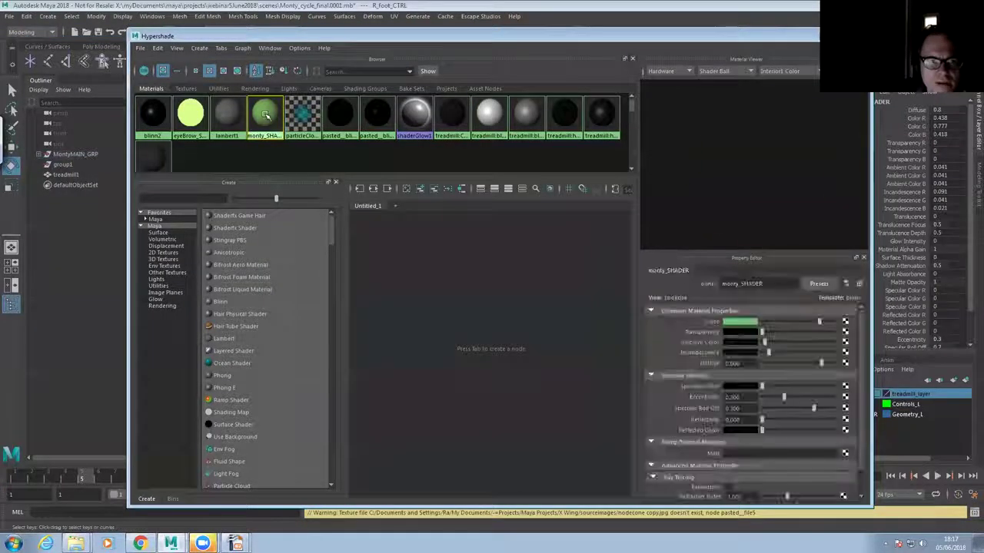
click(734, 324)
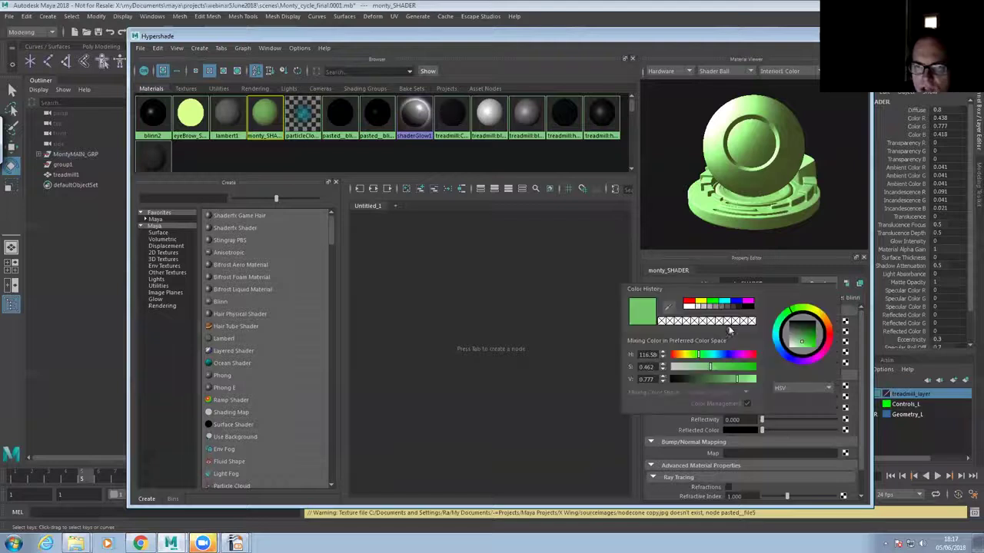
click(777, 347)
drag(802, 338, 803, 350)
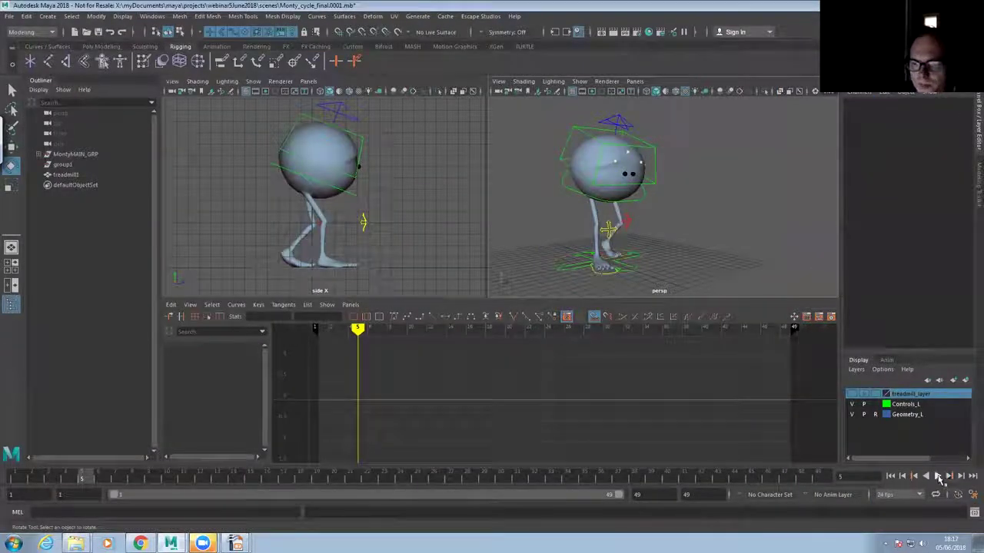
click(939, 477)
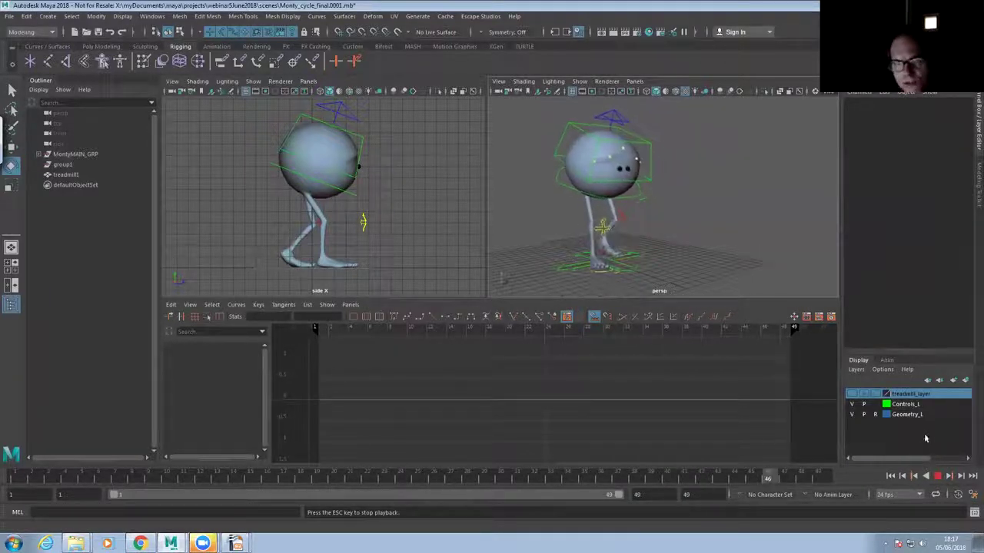
click(937, 477)
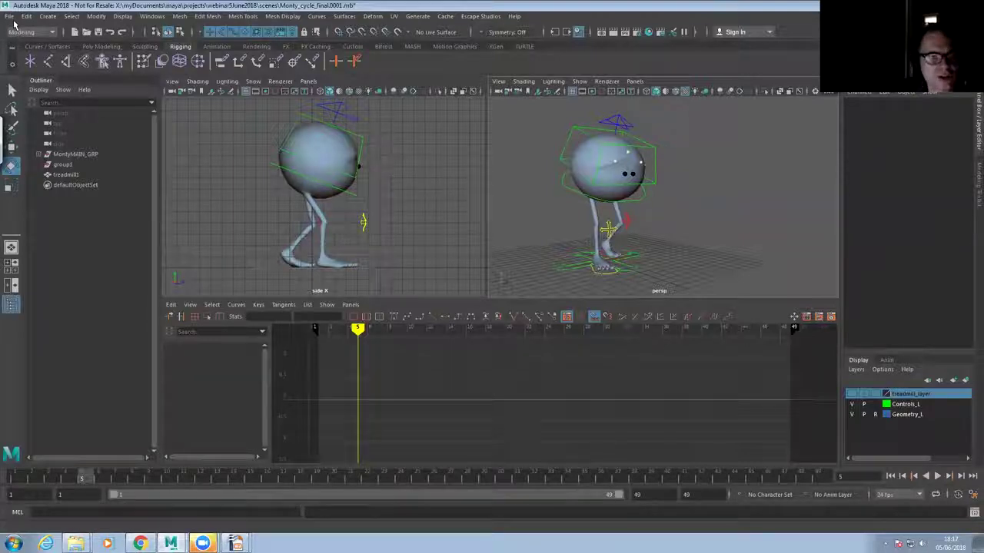
Reopen Monty_cycle_final.0001.mb without saving the current changes and play the original walk cycle
click(10, 16)
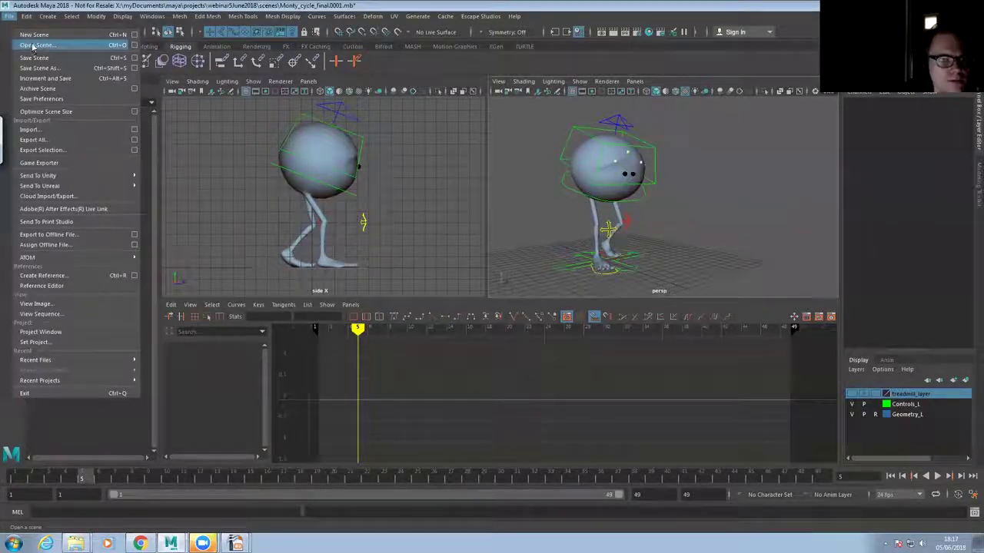
click(34, 46)
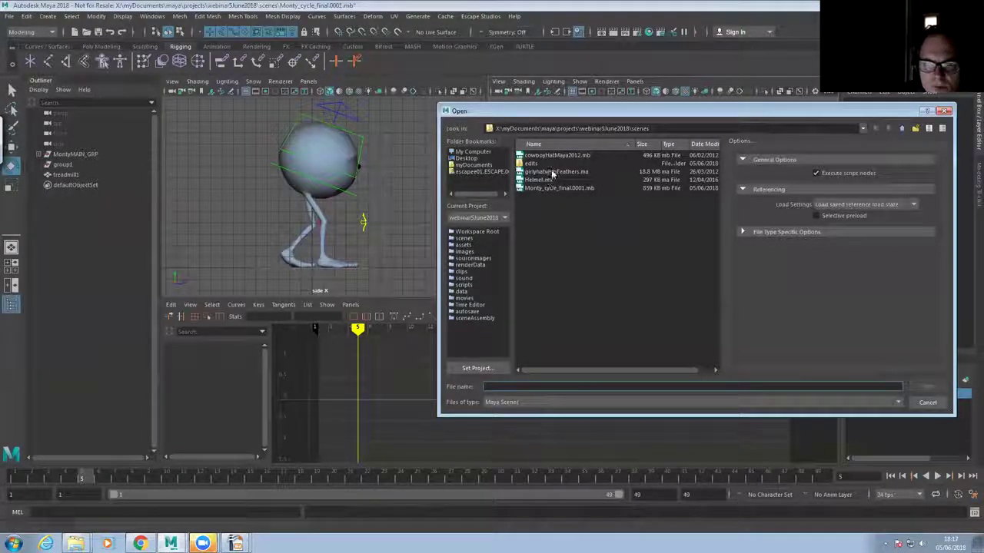
click(555, 188)
click(928, 386)
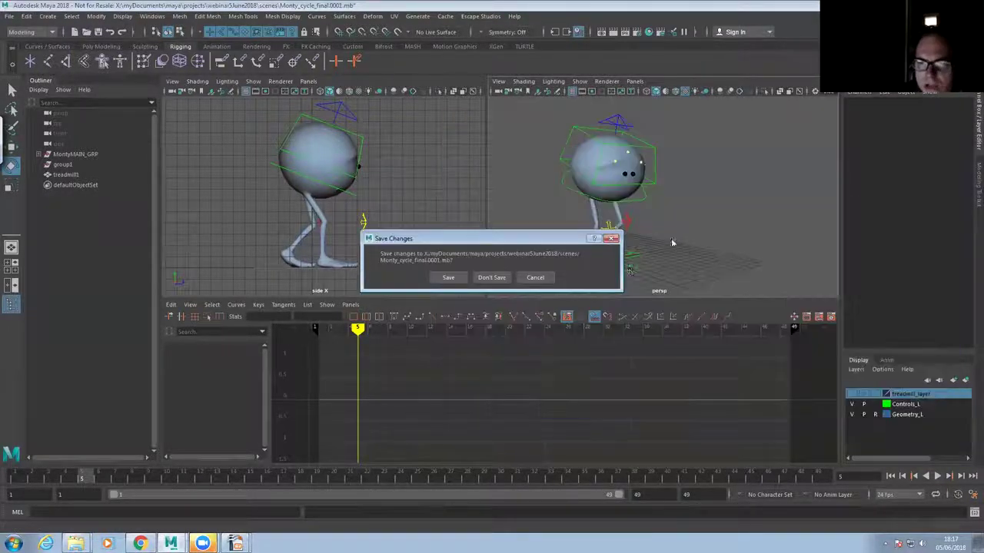
click(491, 277)
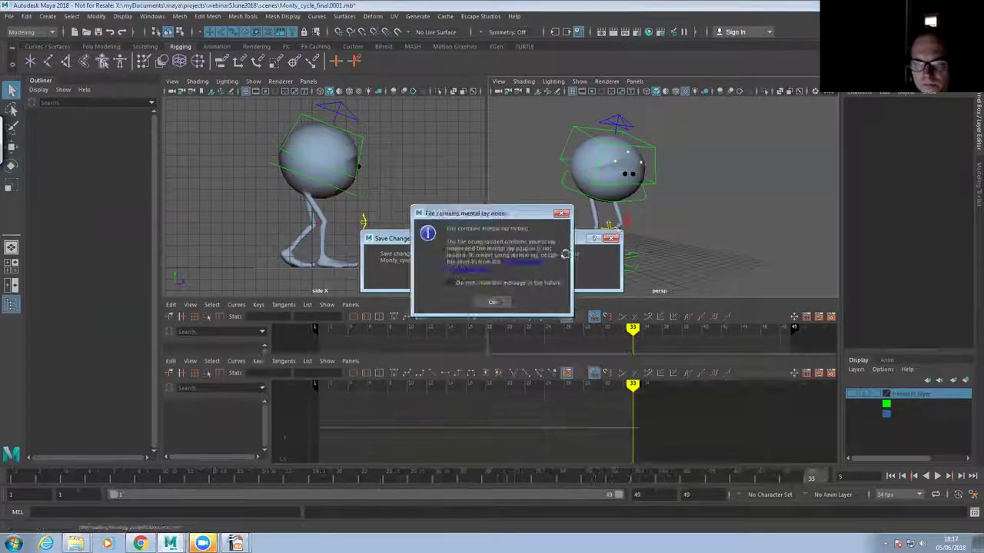
click(492, 302)
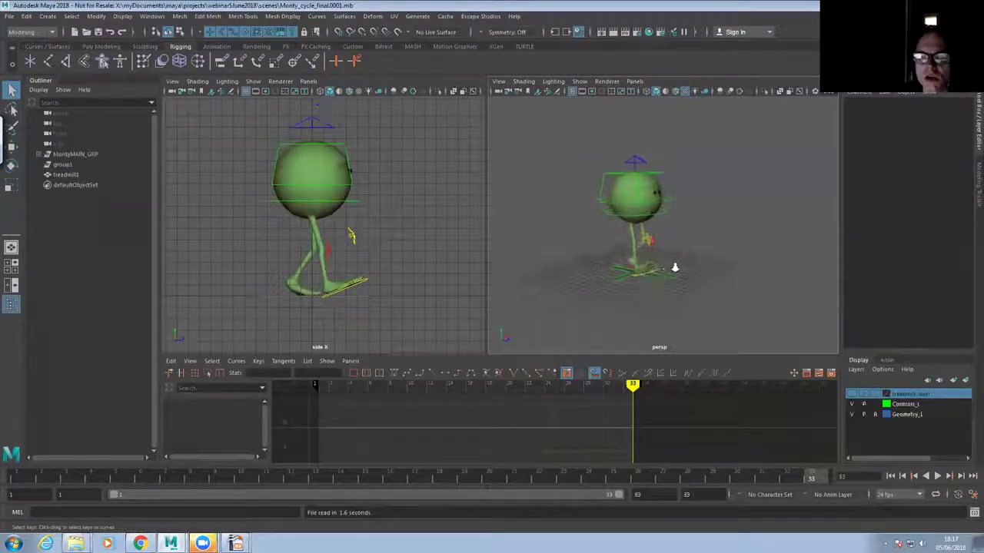
click(937, 477)
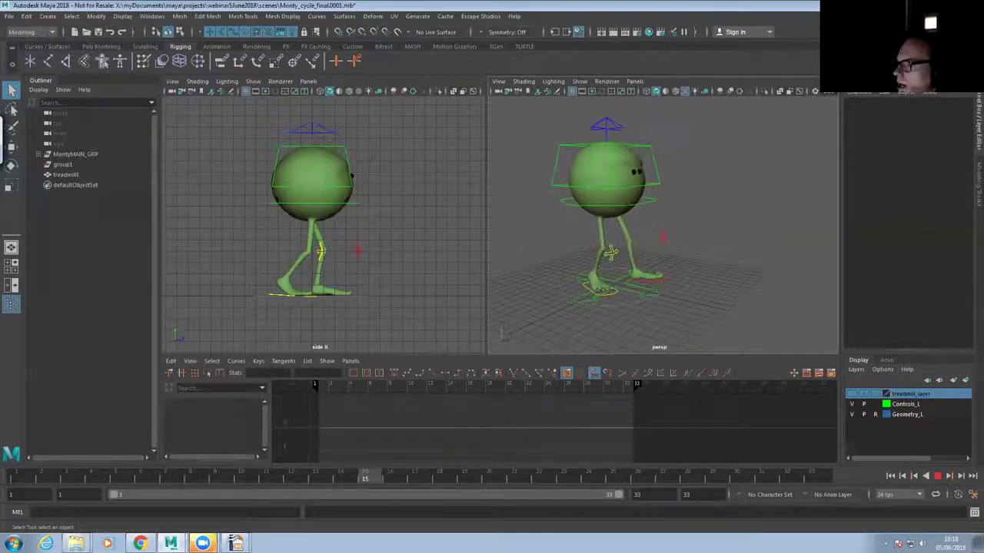
key(Escape)
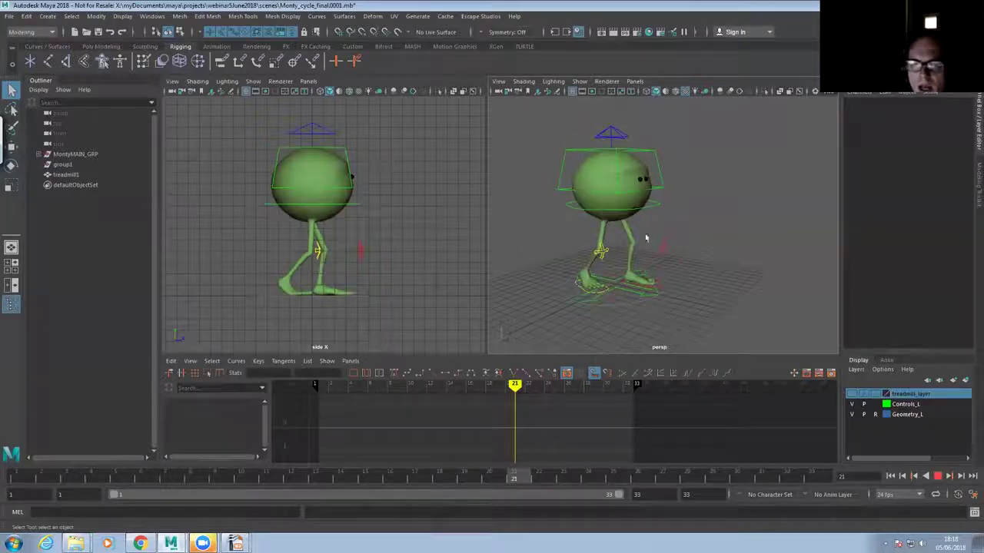
Show NURBS surfaces in the perspective view to reveal the eyebrow controls on Monty's face
scroll(646, 238, up, 5)
click(641, 208)
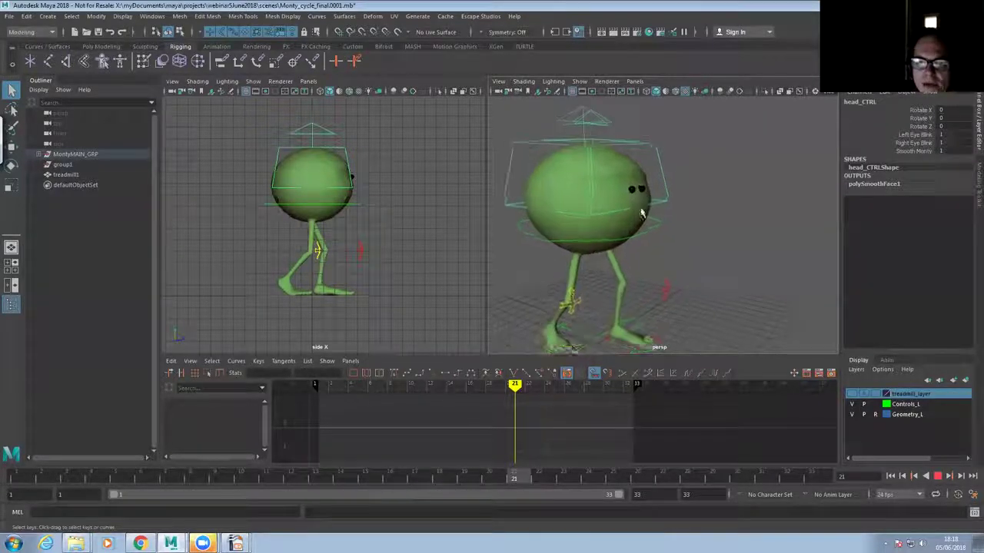
alt+drag(642, 212, 631, 211)
click(580, 81)
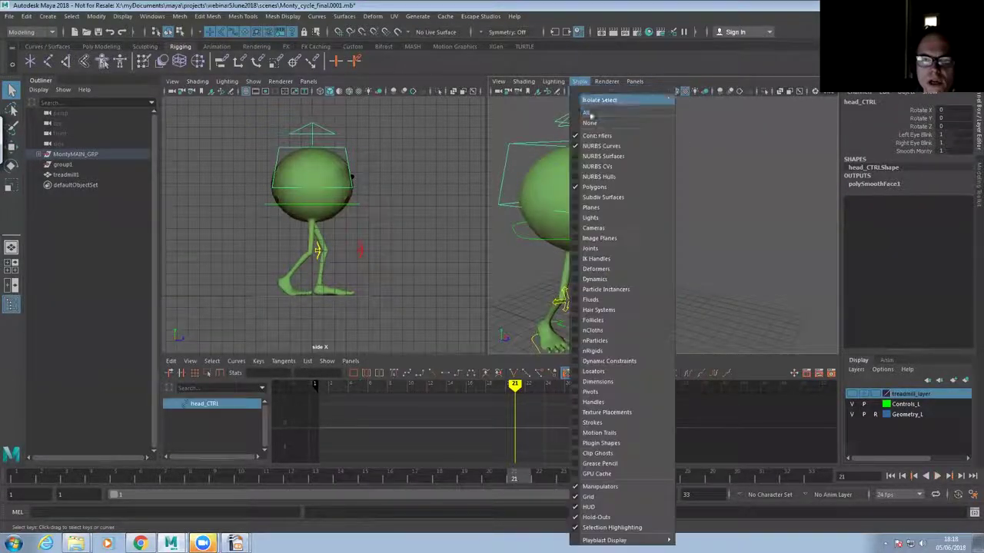
click(578, 156)
scroll(615, 215, up, 3)
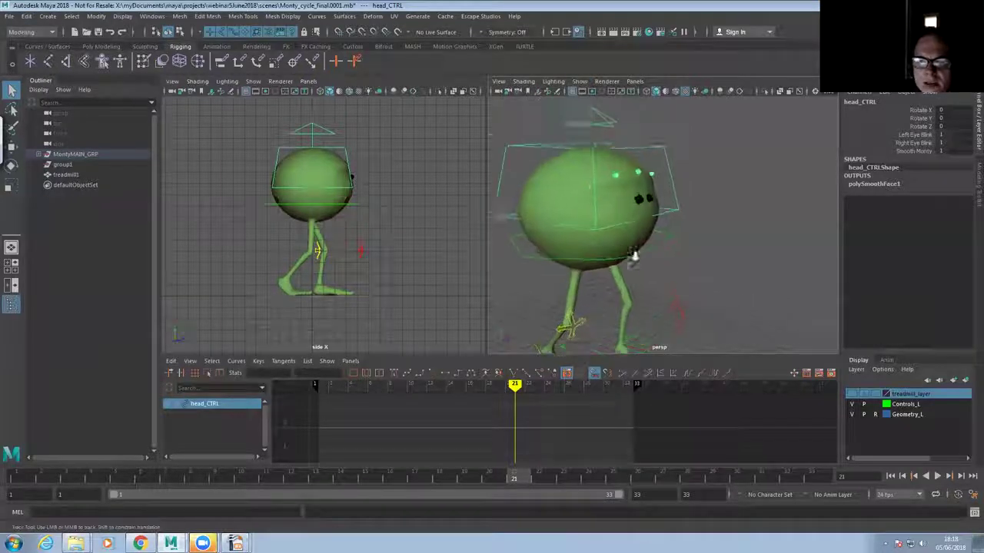
Rotate the middle eyebrow control downward to begin an angry frown
click(644, 171)
key(e)
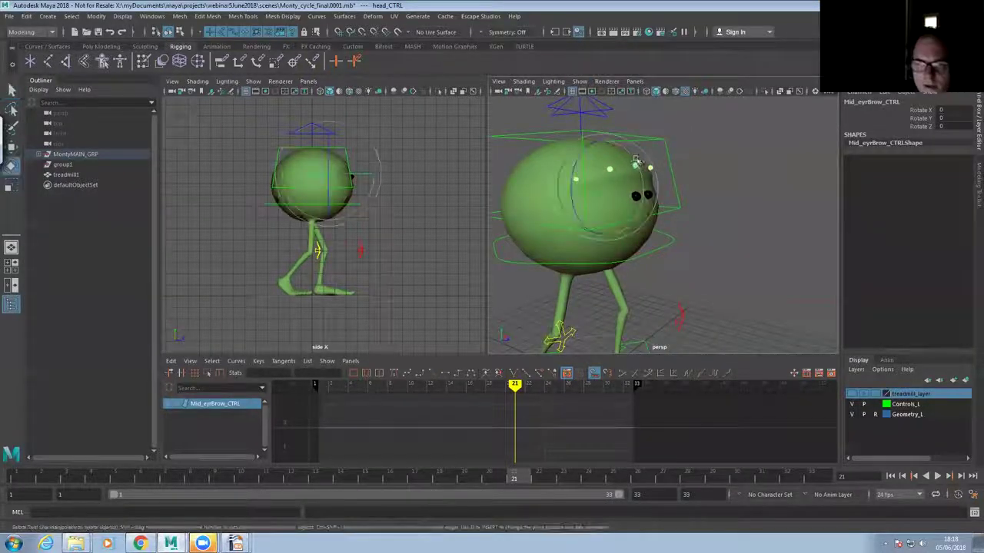
alt+drag(640, 175, 729, 176)
click(729, 175)
Try rotating the side eyebrow controls and undo the last rotation
click(631, 205)
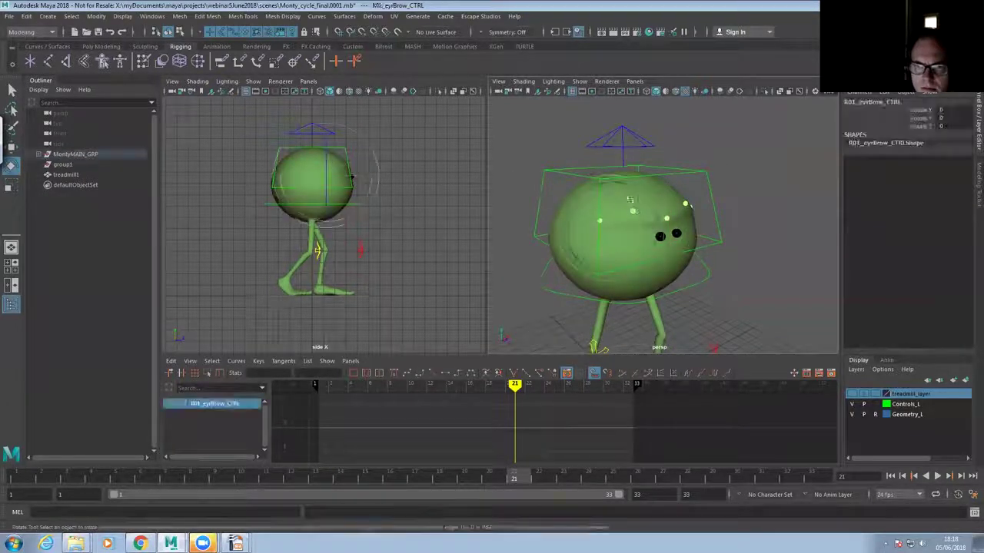
click(685, 203)
drag(686, 193, 641, 195)
click(599, 219)
key(ctrl+z)
scroll(723, 237, up, 5)
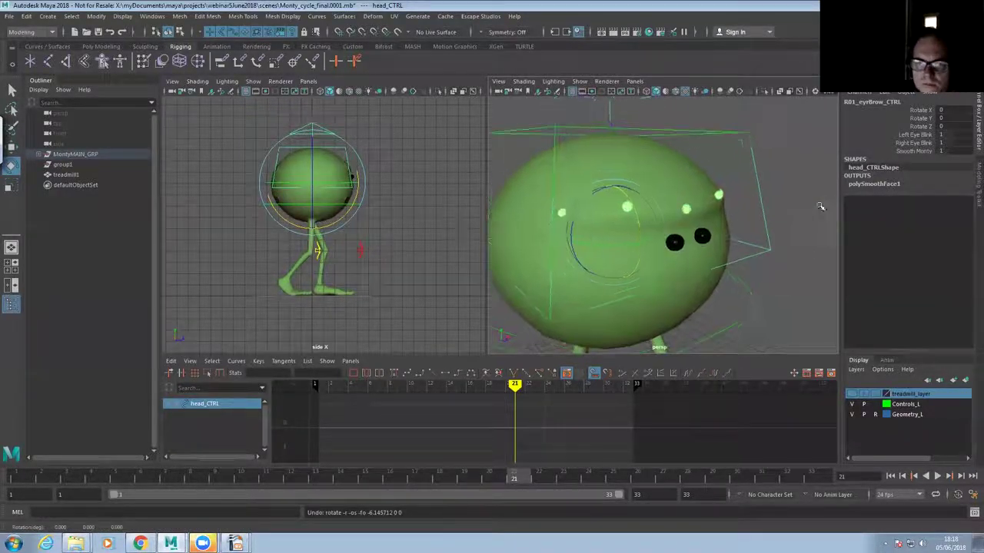
Rotate the outer eyebrow controls into an angry brow, giving L02_eyrBrow_CTRL a Rotate X of about -11.2
click(546, 214)
drag(547, 215, 560, 200)
alt+drag(645, 232, 744, 178)
click(761, 196)
alt+middle_drag(620, 243, 643, 240)
scroll(643, 241, down, 6)
alt+middle_drag(619, 277, 586, 246)
alt+drag(586, 246, 650, 261)
alt+middle_drag(650, 261, 643, 244)
alt+drag(643, 245, 642, 283)
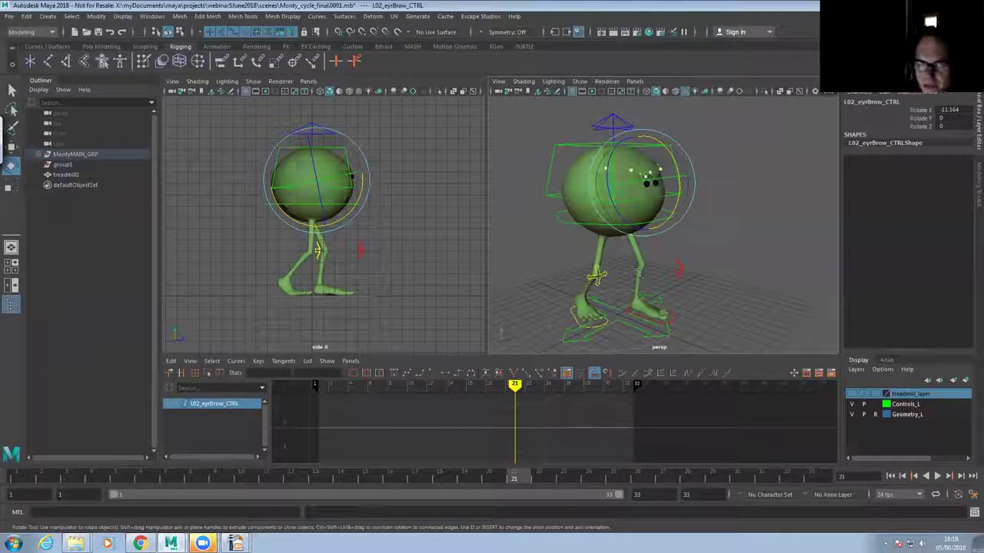
alt+middle_drag(634, 219, 653, 226)
scroll(653, 226, up, 1)
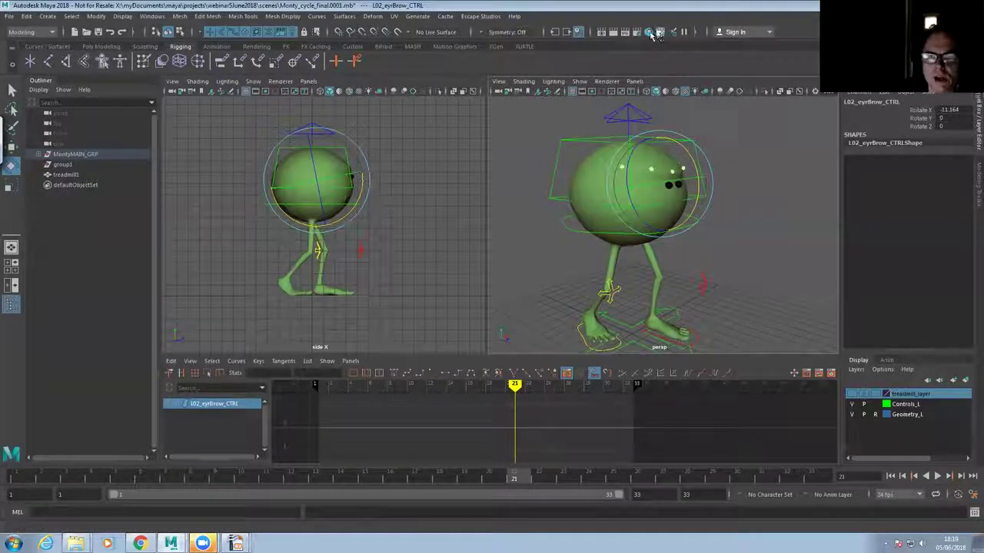
Change the colour of monty_SHADER in Hypershade to a muted red with HSV values of about 353.9, 0.628 and 0.647
click(651, 33)
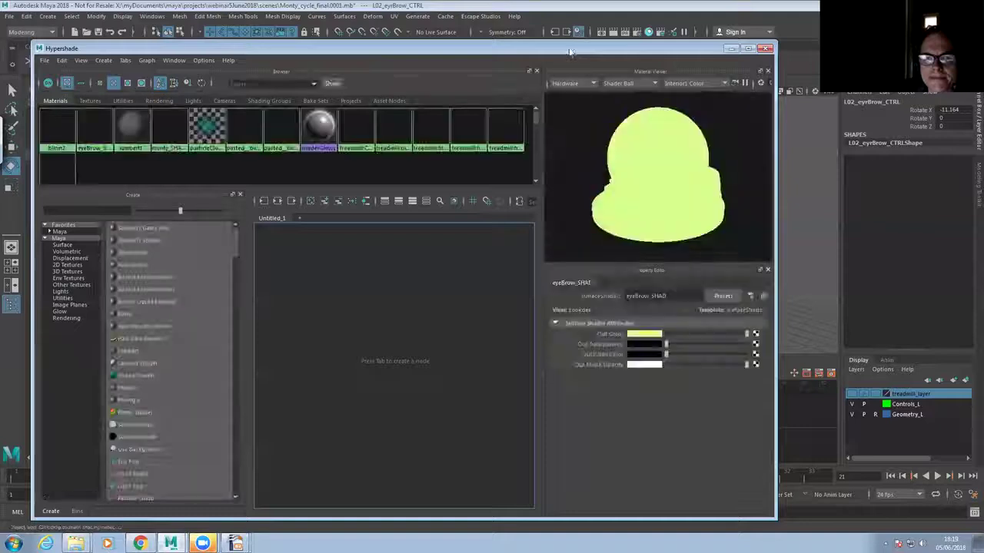
click(186, 123)
click(665, 331)
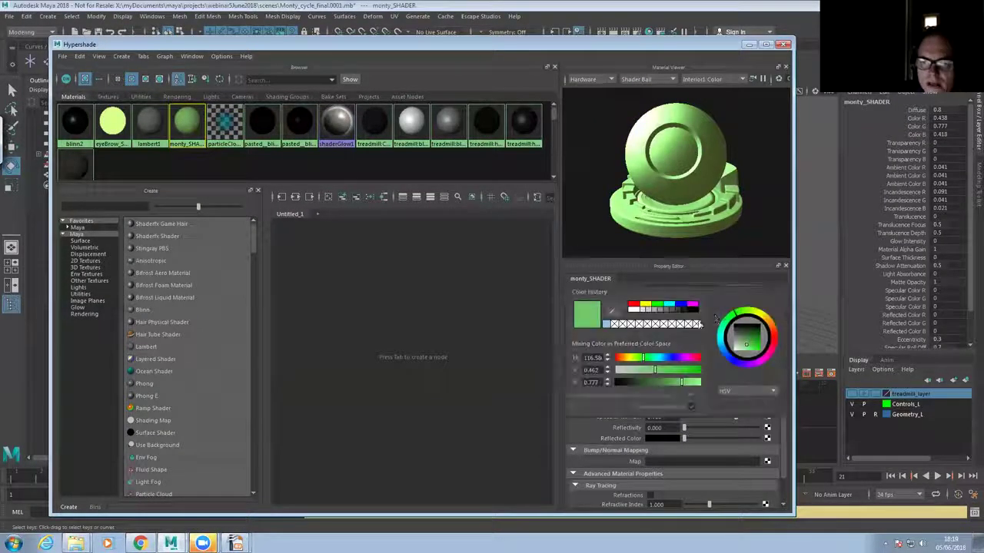
click(776, 344)
drag(747, 346, 751, 344)
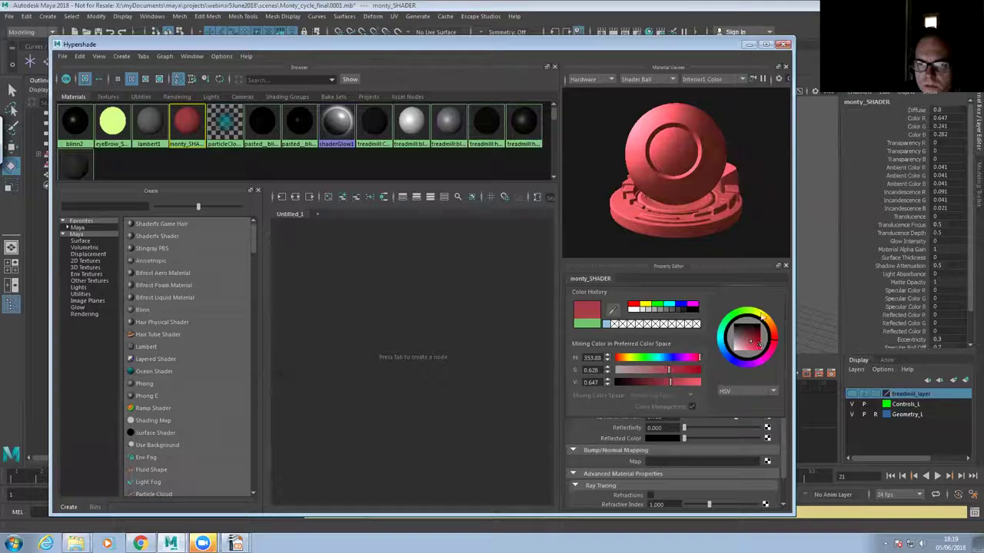
click(783, 43)
Play the walk cycle to review the red, frowning character in the perspective view
alt+drag(599, 236, 575, 239)
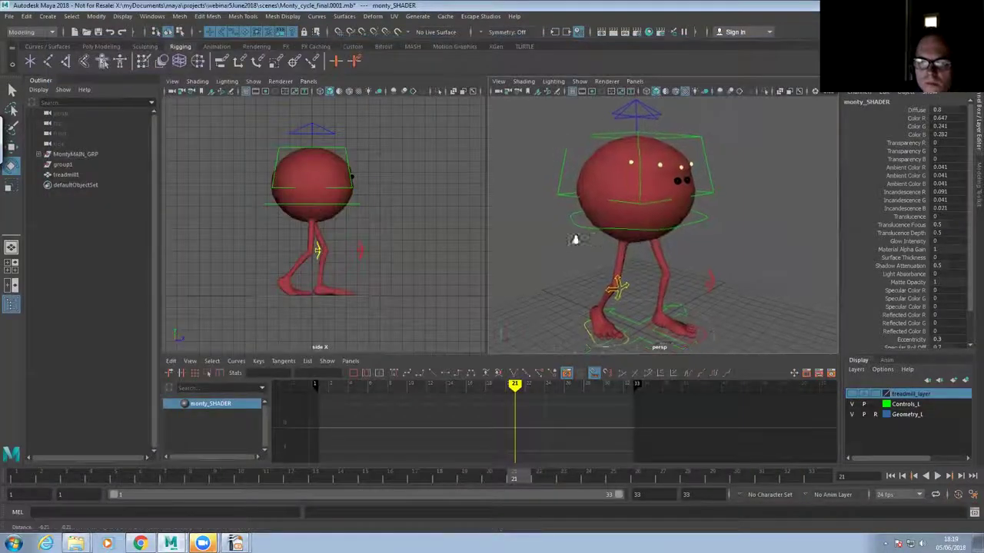
alt+right_drag(575, 239, 730, 347)
click(937, 476)
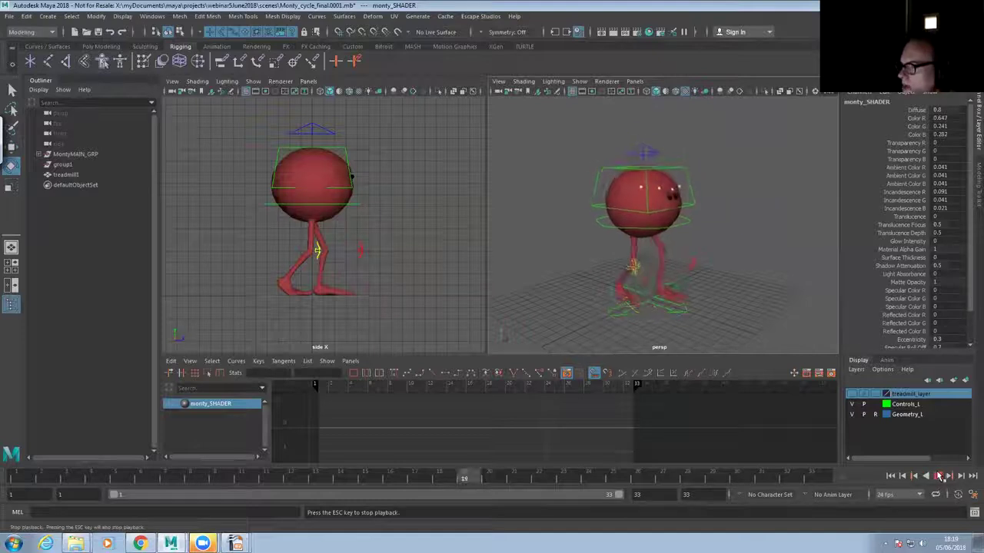
click(938, 476)
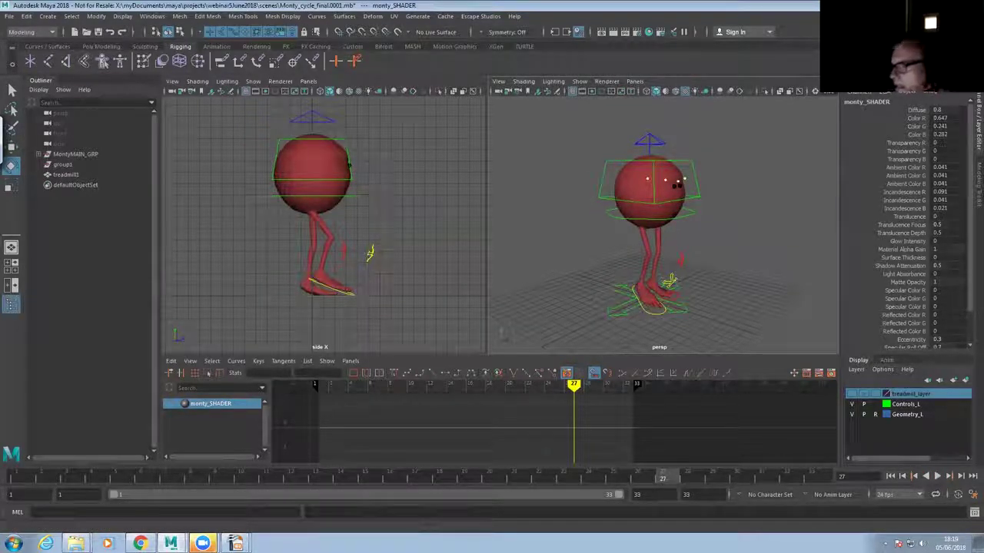
Scrub through the foot motion, selecting R_foot_CTRL and L_foot_CTRL, and stop at frame 13 with the left foot control selected
alt+middle_drag(617, 291, 612, 266)
alt+drag(612, 266, 626, 298)
click(625, 312)
key(alt+v)
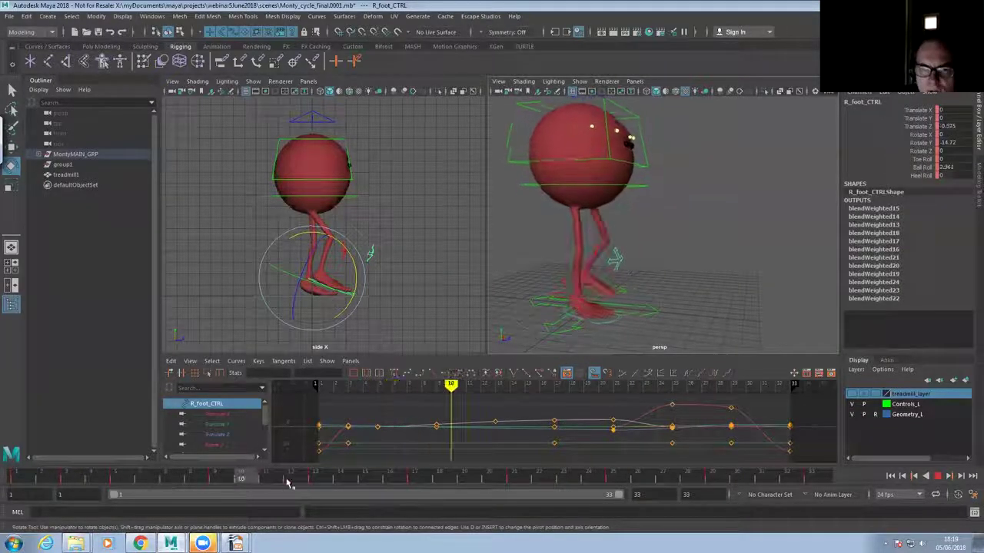
drag(289, 482, 367, 480)
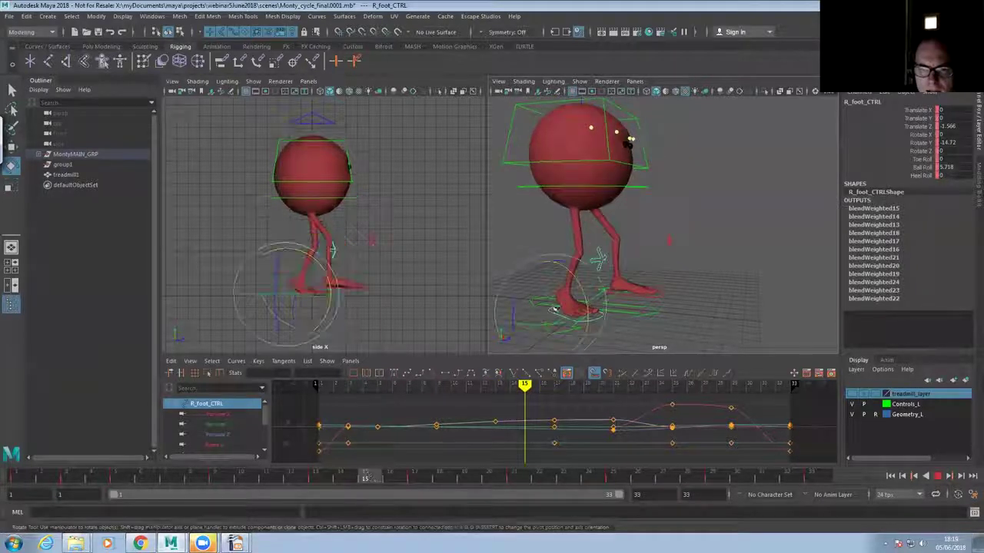
click(666, 298)
drag(413, 482, 313, 484)
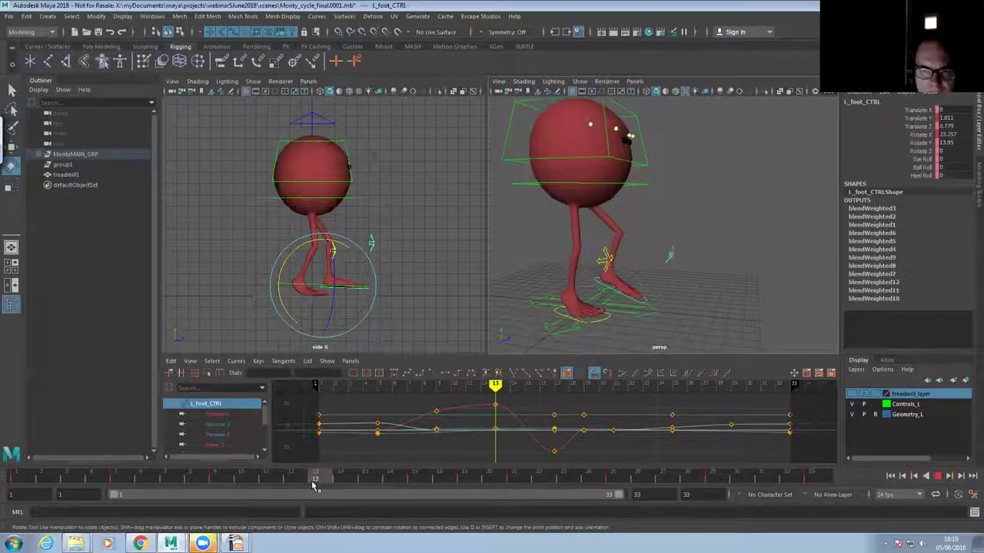
Try raising L_foot_CTRL to a Translate Y of about 4.1 at frame 13 and play the cycle
alt+middle_drag(577, 310, 584, 294)
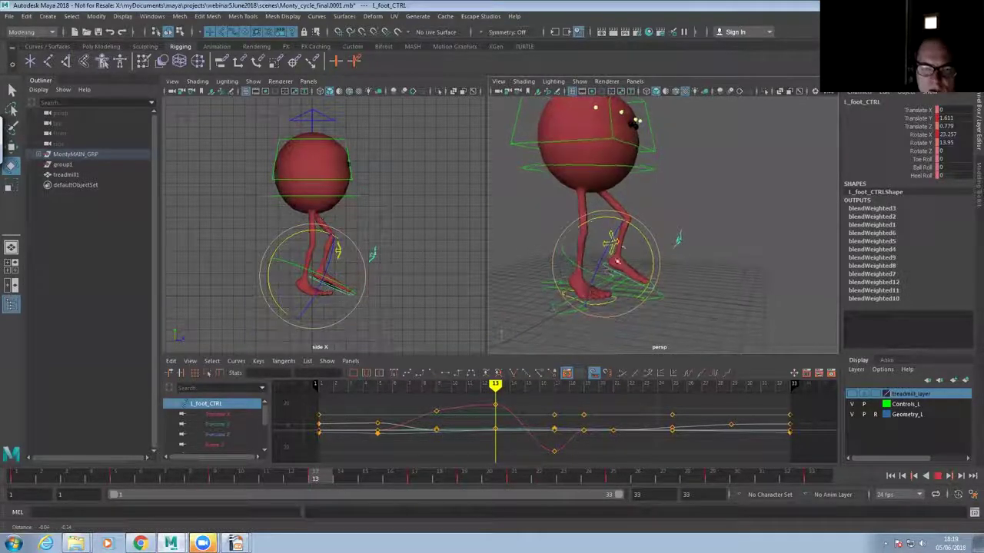
key(w)
drag(606, 216, 606, 186)
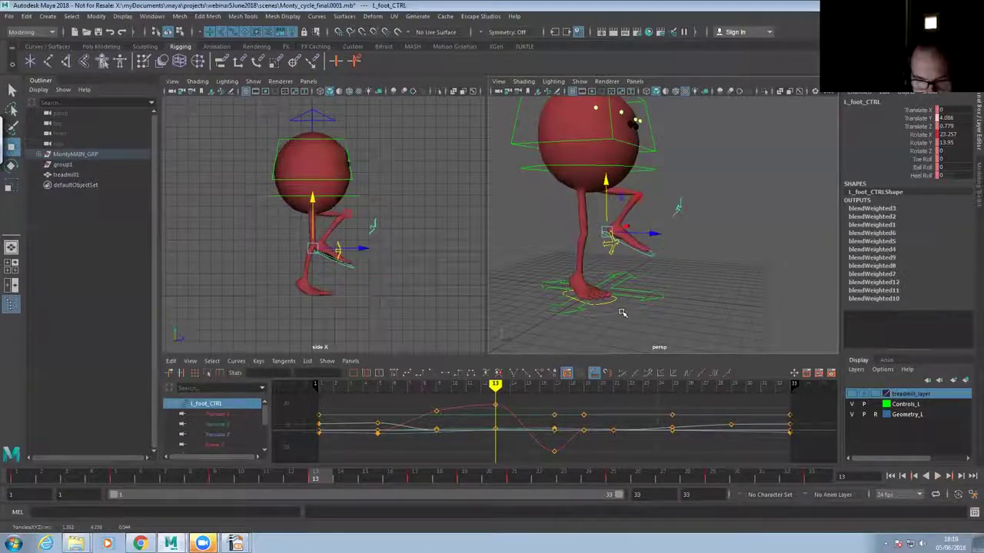
drag(327, 479, 155, 476)
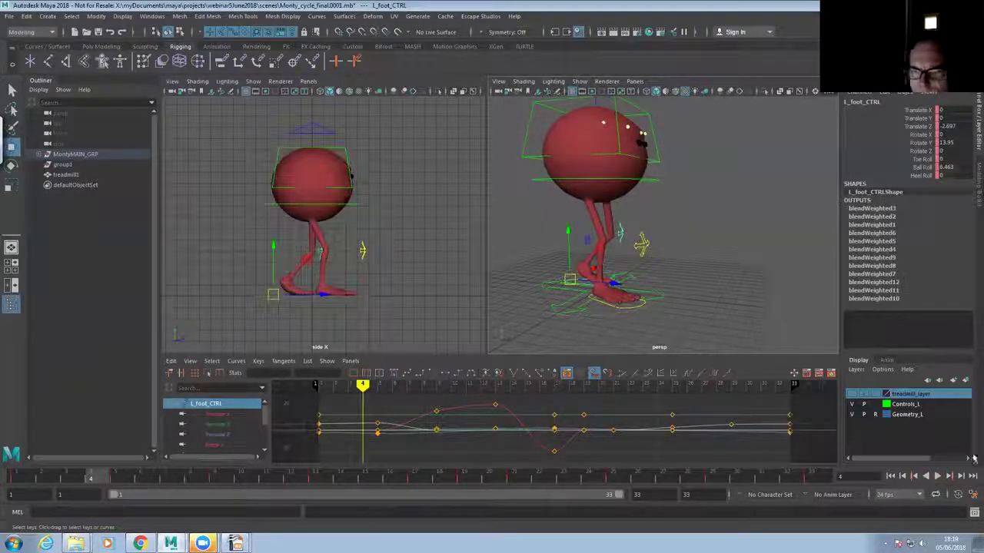
click(937, 476)
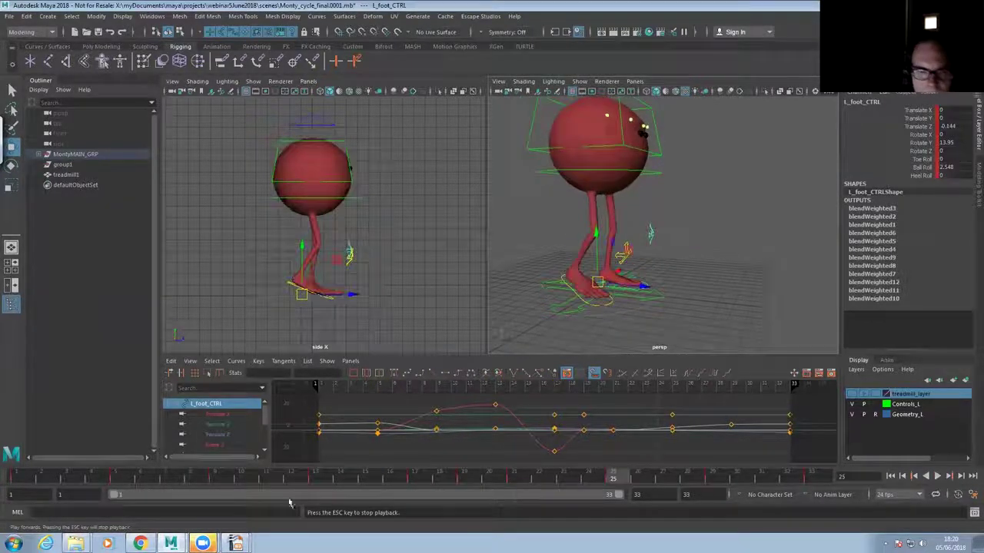
Turn on automatic keying and raise L_foot_CTRL to a Translate Y of about 3.9 at frame 13
drag(606, 218, 605, 186)
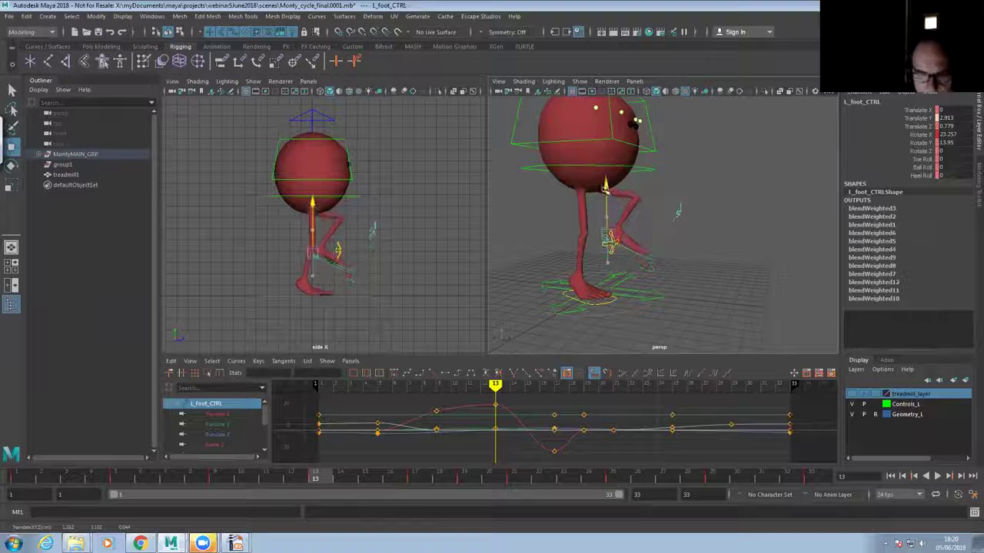
mouse_move(607, 295)
alt+mouse_down()
mouse_move(617, 291)
mouse_move(594, 289)
alt+mouse_up()
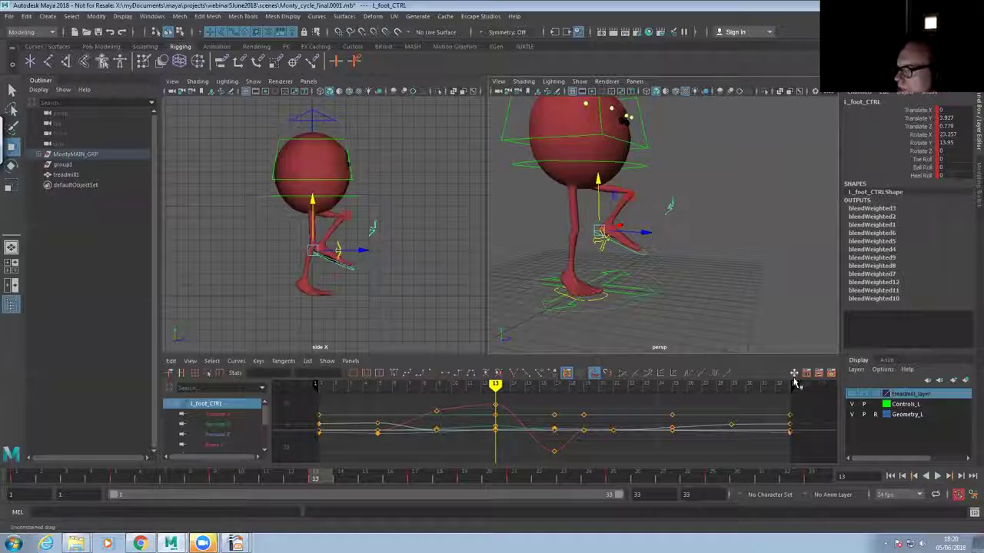
alt+right_drag(593, 183, 536, 279)
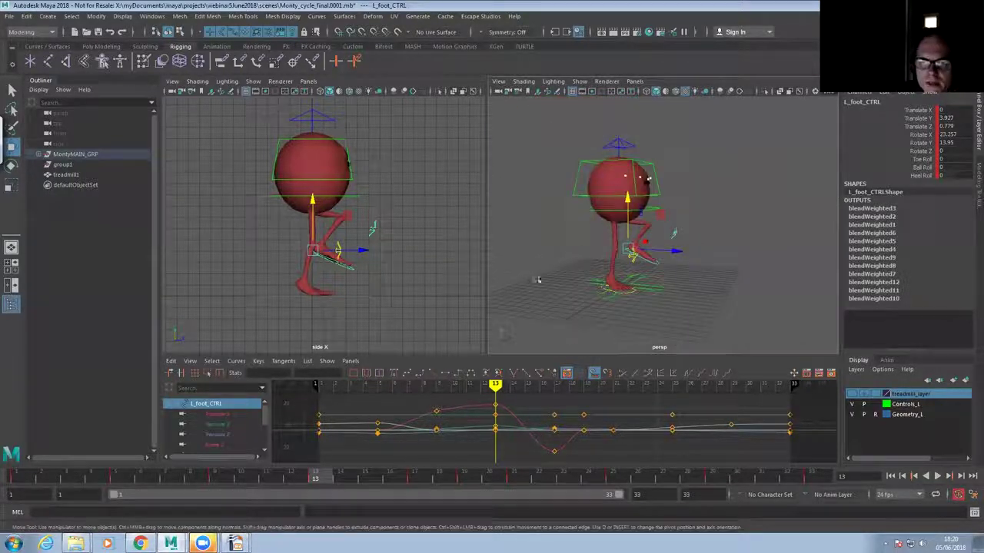
Lean the body forward by raising root_CTRL's whole Rotate X curve to about 12.7 in the Graph Editor
click(35, 479)
click(660, 214)
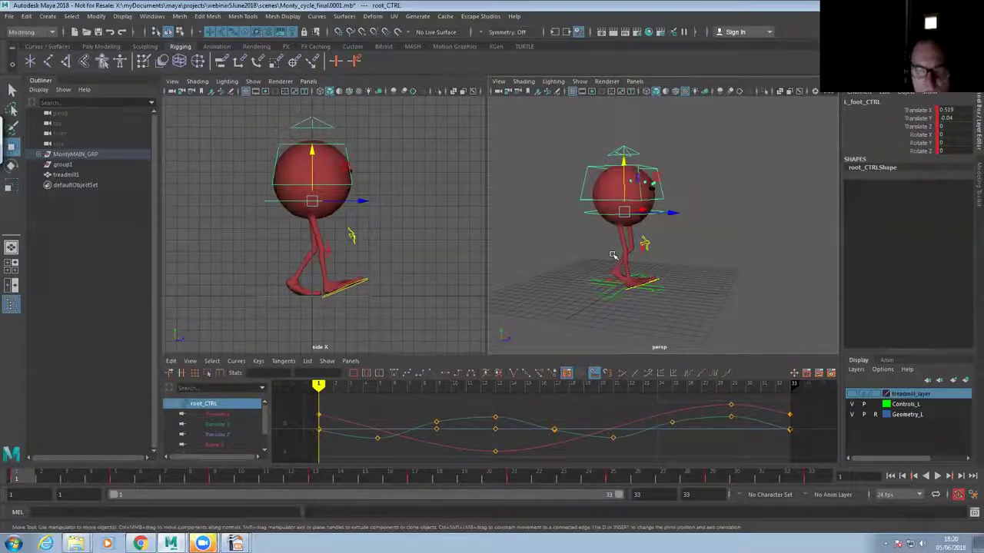
key(e)
click(242, 445)
alt+right_drag(534, 435, 471, 430)
click(536, 427)
alt+middle_drag(601, 439, 598, 417)
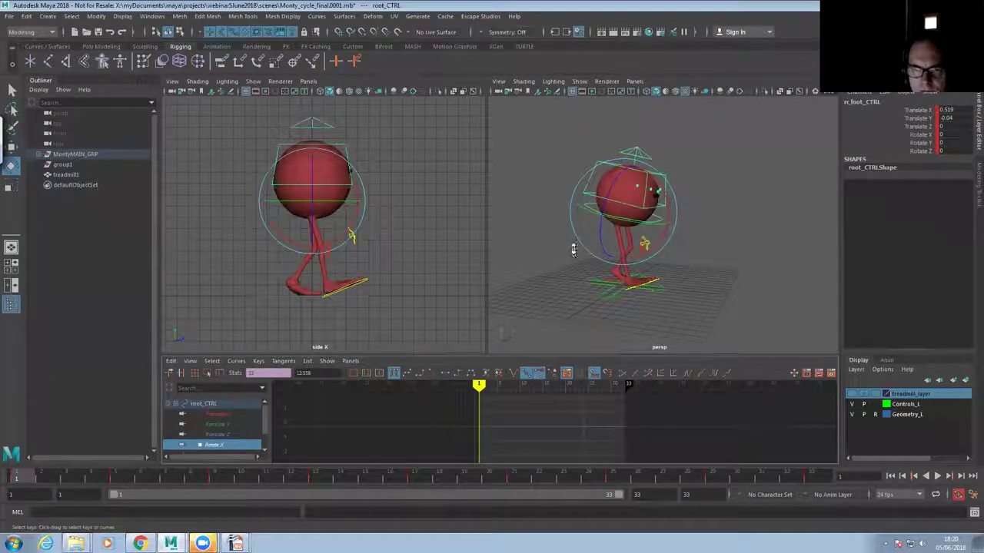
shift+middle_drag(573, 250, 593, 249)
Play the walk cycle to review the forward lean and the higher left-foot lift
alt+drag(593, 248, 551, 270)
alt+right_drag(551, 270, 558, 283)
alt+middle_drag(558, 284, 563, 276)
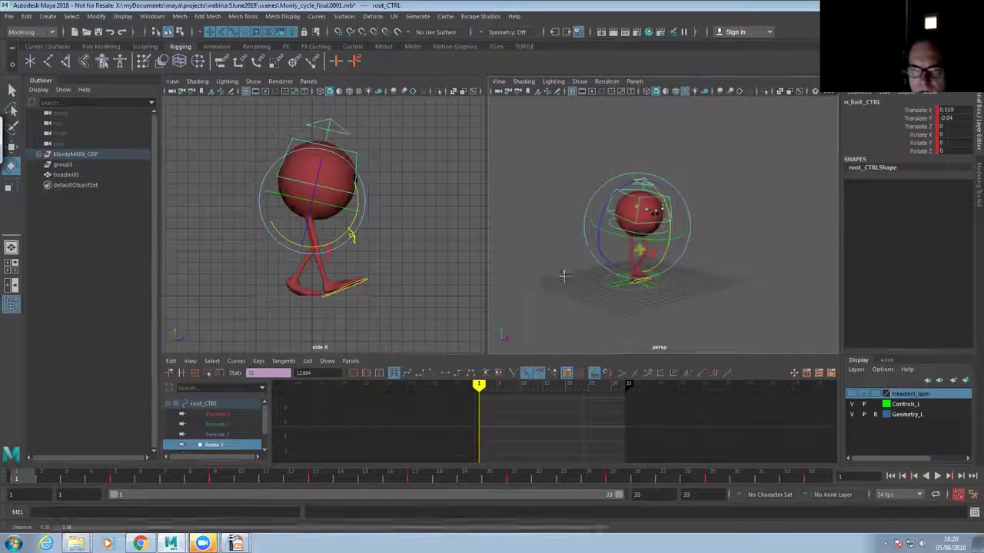
alt+right_drag(564, 276, 587, 277)
click(936, 476)
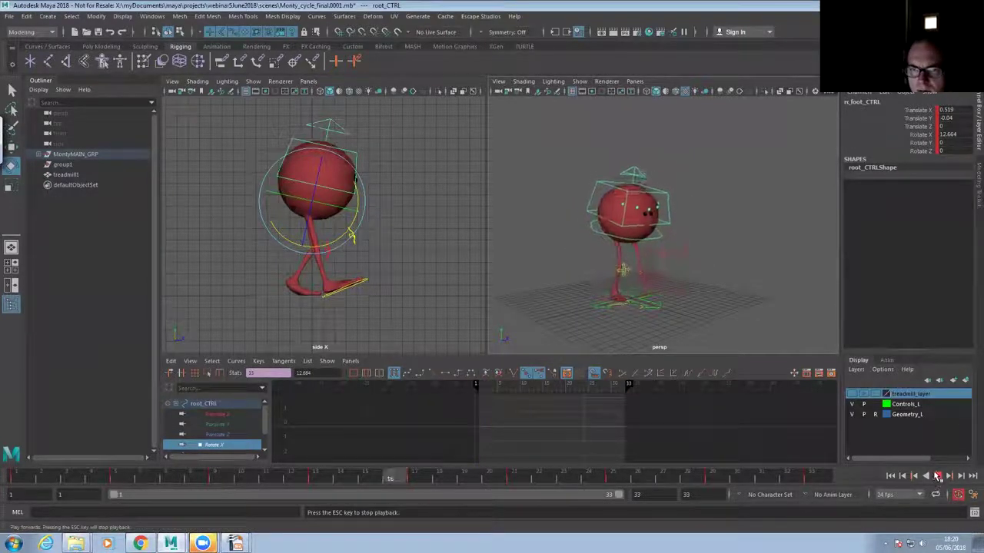
At frame 15, raise L_foot_CTRL to a Translate Y of about 3.2 and rotate it to a Rotate X of about -10.7
click(938, 478)
alt+right_drag(624, 328, 777, 332)
click(667, 336)
alt+middle_drag(691, 326, 656, 288)
alt+right_drag(656, 288, 645, 310)
click(412, 480)
drag(412, 479, 364, 483)
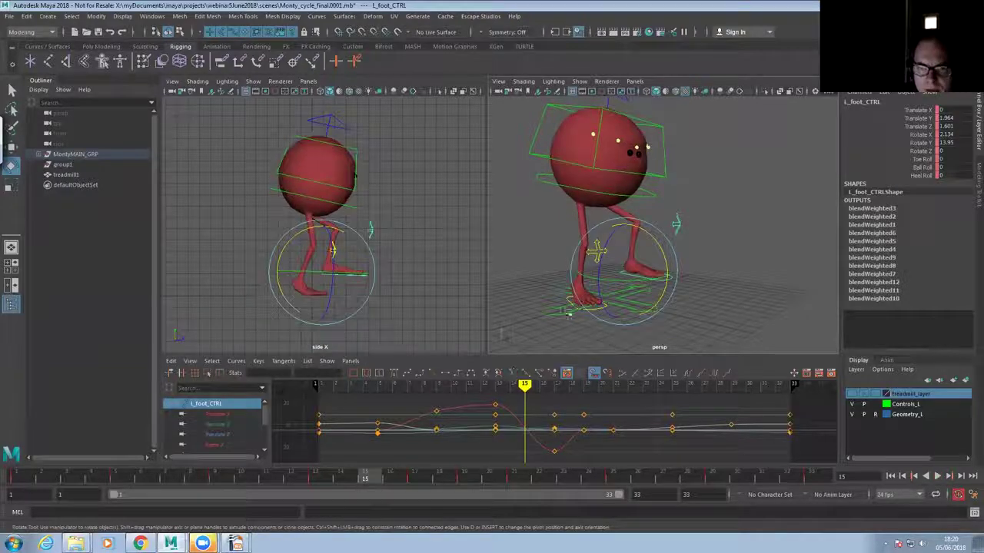
key(w)
drag(625, 224, 627, 211)
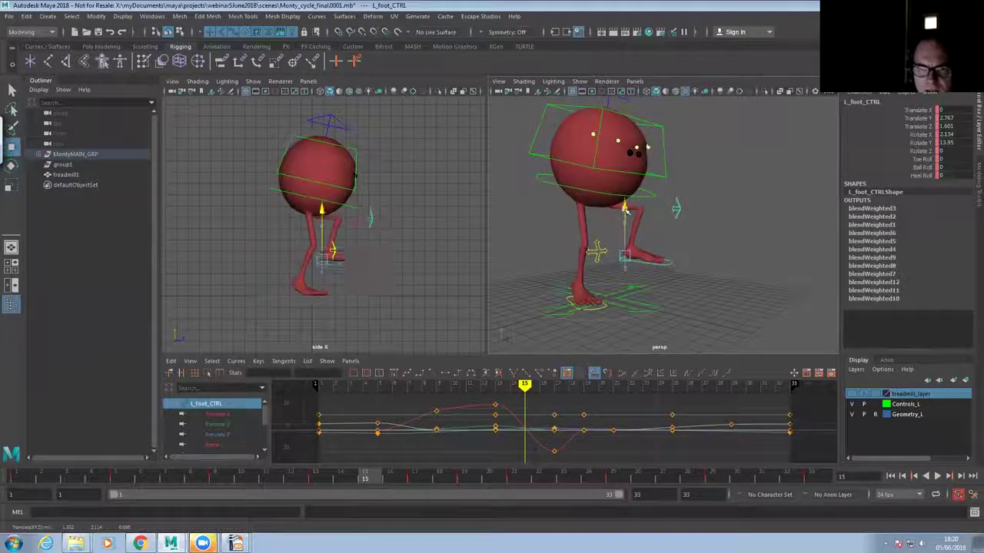
mouse_move(364, 478)
mouse_down()
mouse_move(286, 479)
mouse_move(367, 479)
mouse_up()
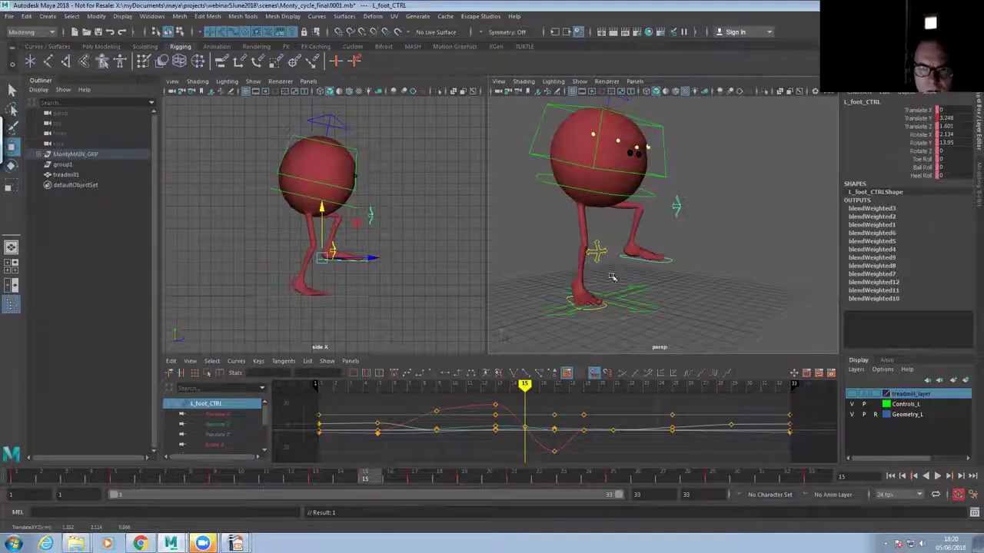
key(e)
drag(662, 243, 655, 224)
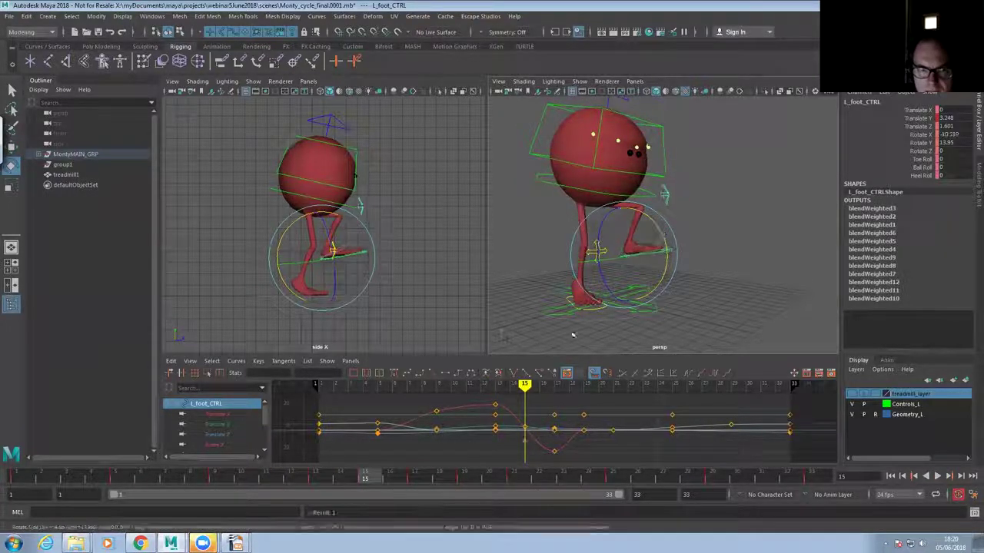
Raise L_foot_CTRL to a Translate Y of about 2.3 at frame 16, set its Rotate X to 0 at frame 18, and check playback
drag(377, 480, 399, 483)
key(w)
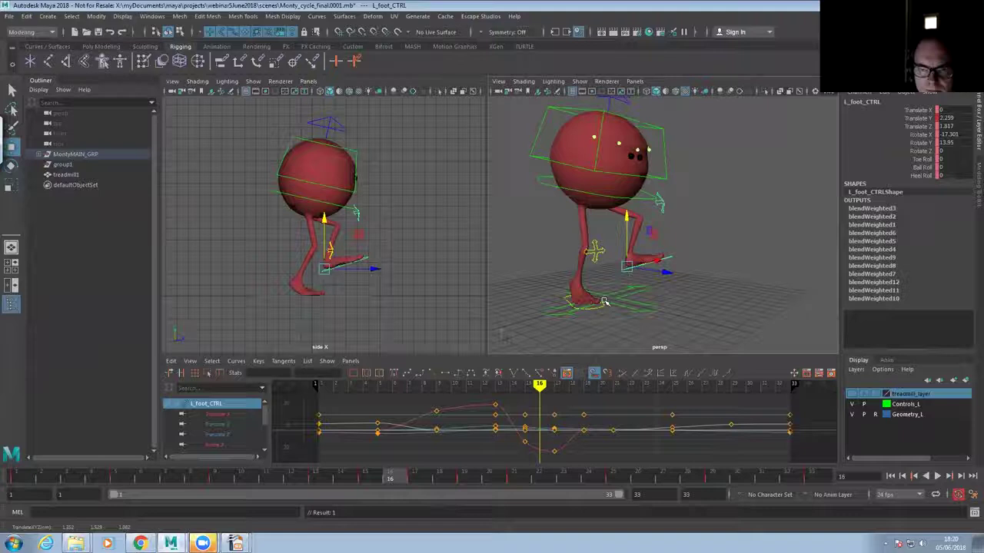
mouse_move(403, 479)
mouse_down()
mouse_move(335, 483)
mouse_move(464, 489)
mouse_move(408, 479)
mouse_move(443, 480)
mouse_up()
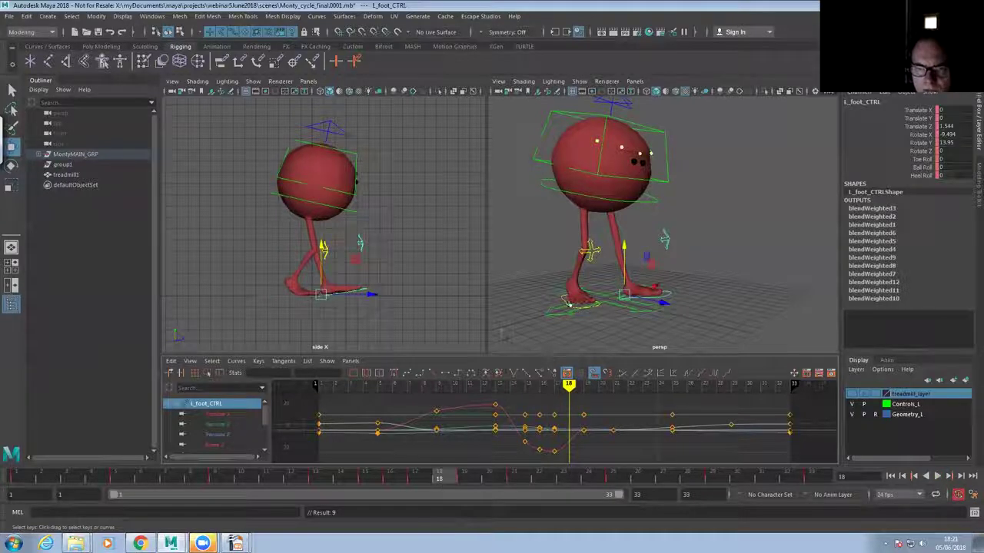
key(e)
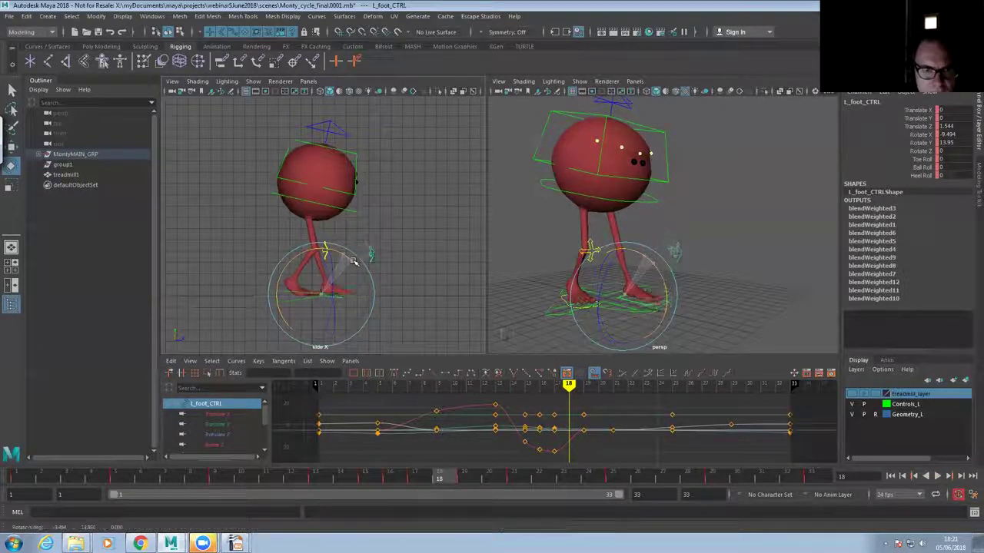
mouse_move(350, 260)
mouse_down()
mouse_move(356, 268)
mouse_move(342, 255)
mouse_up()
click(959, 135)
text(0)
key(Return)
click(937, 476)
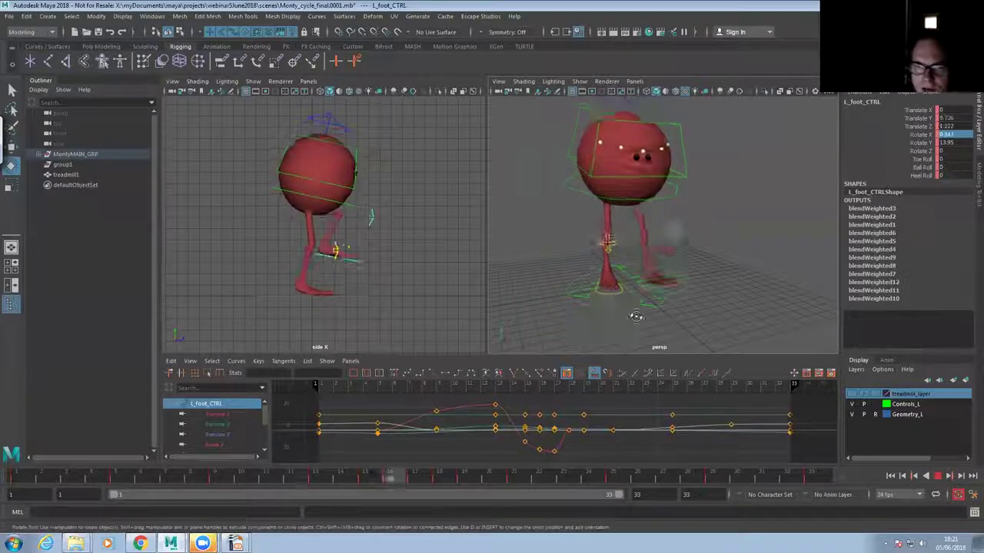
click(938, 477)
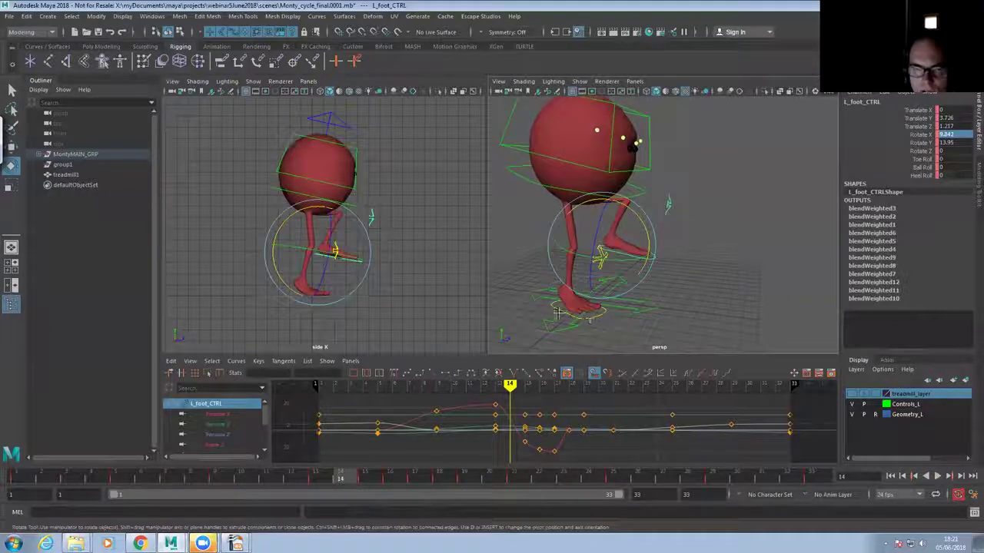
Raise R_foot_CTRL to a Translate Y of about 3.4 at frame 29, key it there, and add another key at frame 27
scroll(607, 329, up, 4)
click(594, 333)
drag(340, 477, 16, 479)
drag(37, 478, 712, 477)
alt+drag(612, 332, 643, 305)
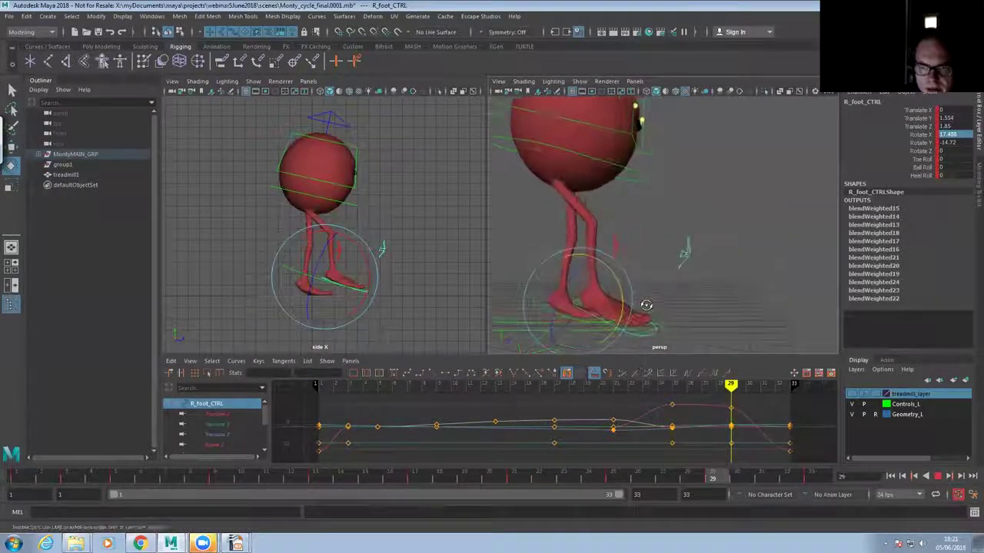
key(w)
drag(580, 248, 582, 215)
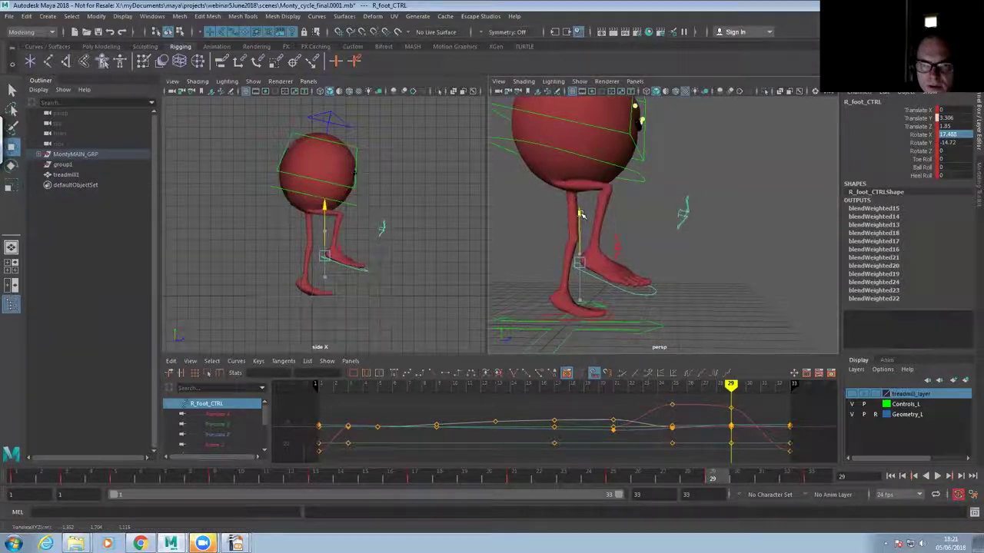
key(s)
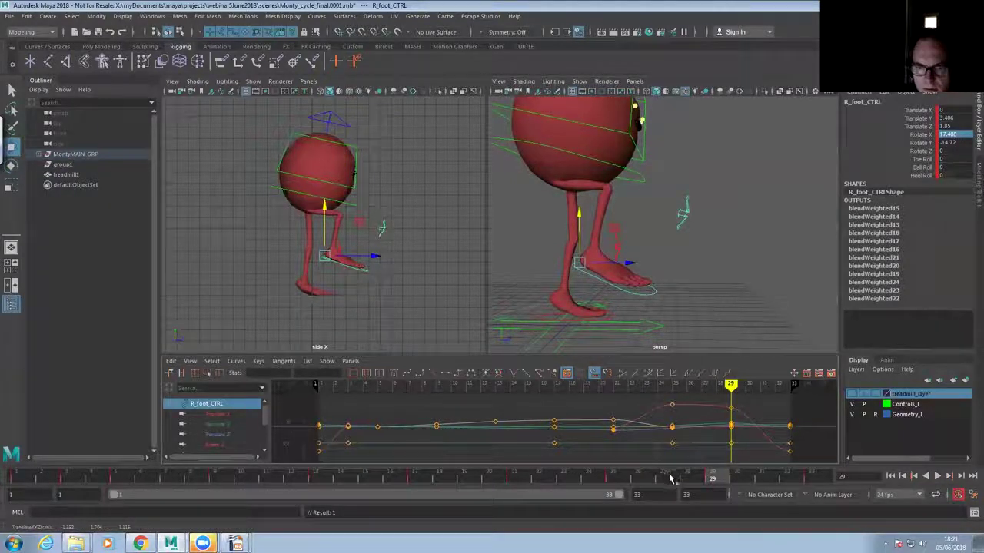
click(670, 479)
key(s)
At frame 31, key R_foot_CTRL with a Translate Y of about 3.3 and a Rotate X of about -11.8
click(761, 477)
drag(582, 248, 583, 218)
key(s)
key(e)
drag(629, 270, 623, 252)
key(s)
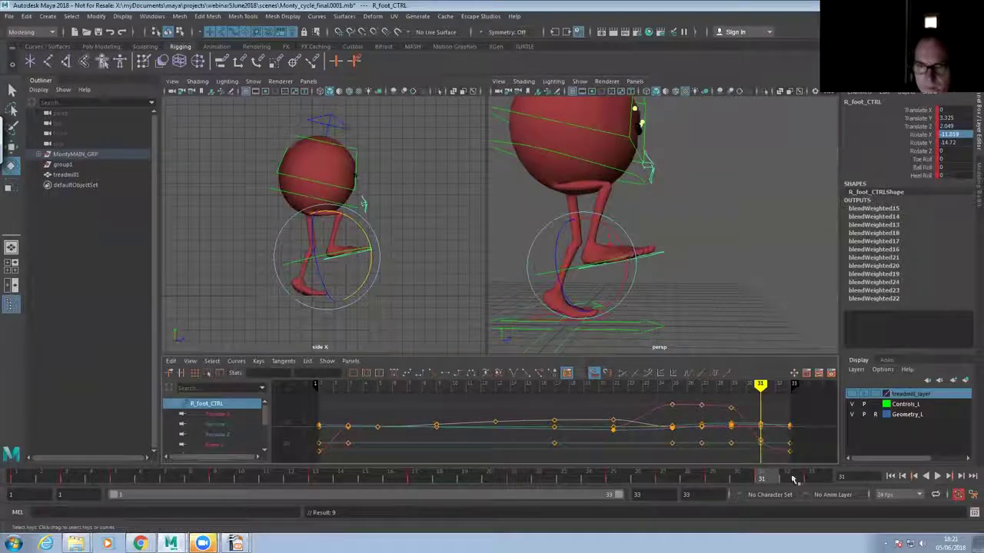
Raise R_foot_CTRL to a Translate Y of about 2.3 at frame 32 and key it
click(786, 477)
key(w)
drag(584, 261, 583, 248)
key(s)
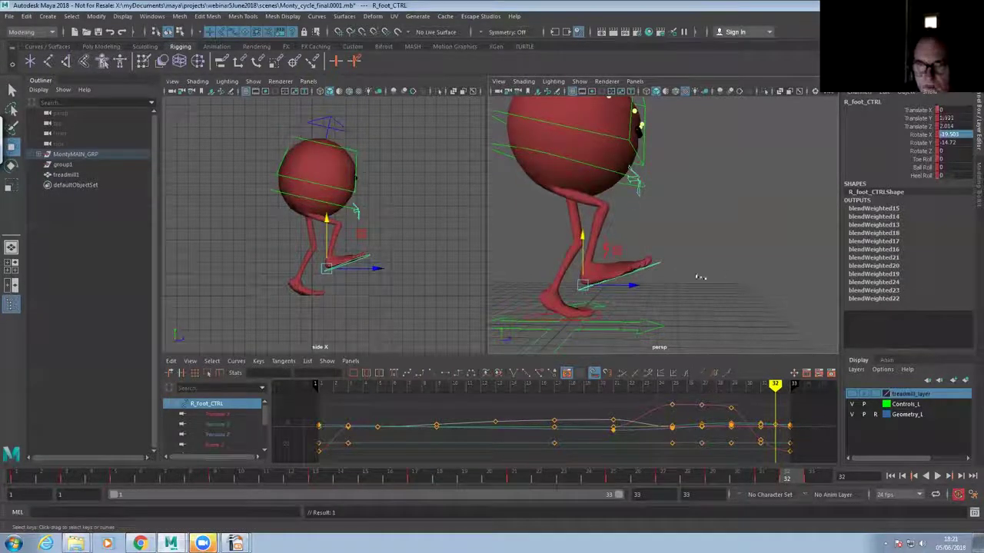
Play the angry walk cycle from several angles to review the lift of both feet and the forward lean
alt+drag(700, 277, 651, 301)
alt+right_drag(652, 302, 615, 289)
click(938, 477)
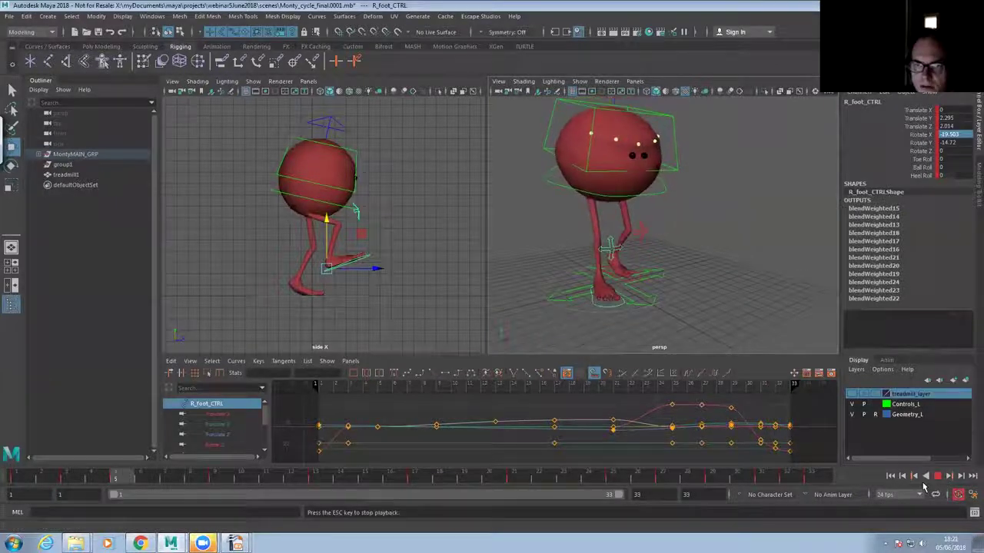
alt+drag(704, 272, 732, 323)
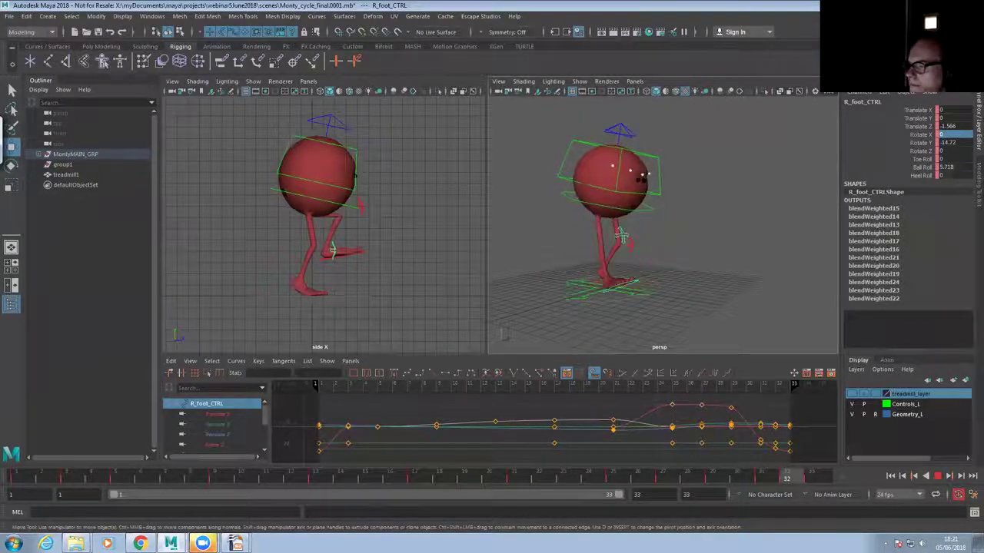
alt+drag(714, 223, 738, 230)
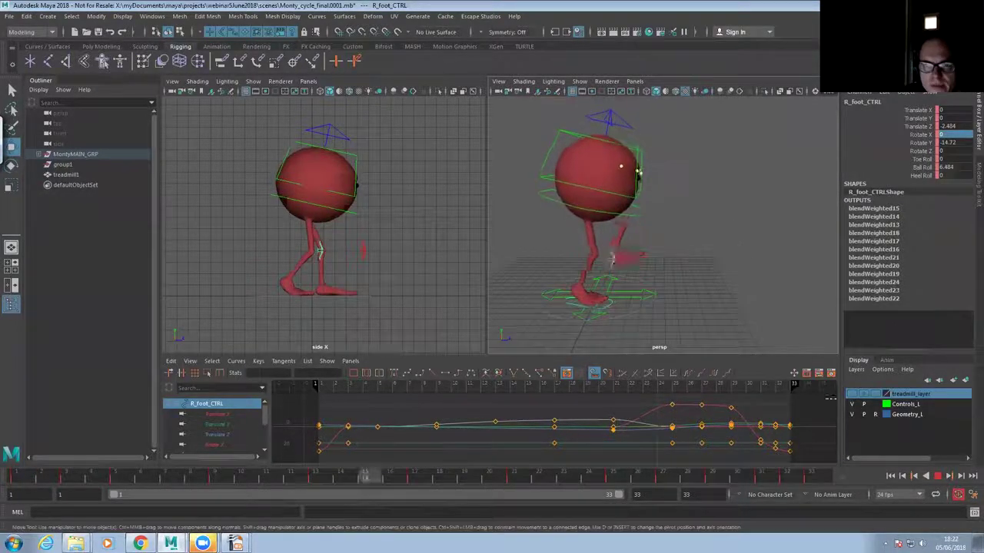
key(Escape)
click(644, 231)
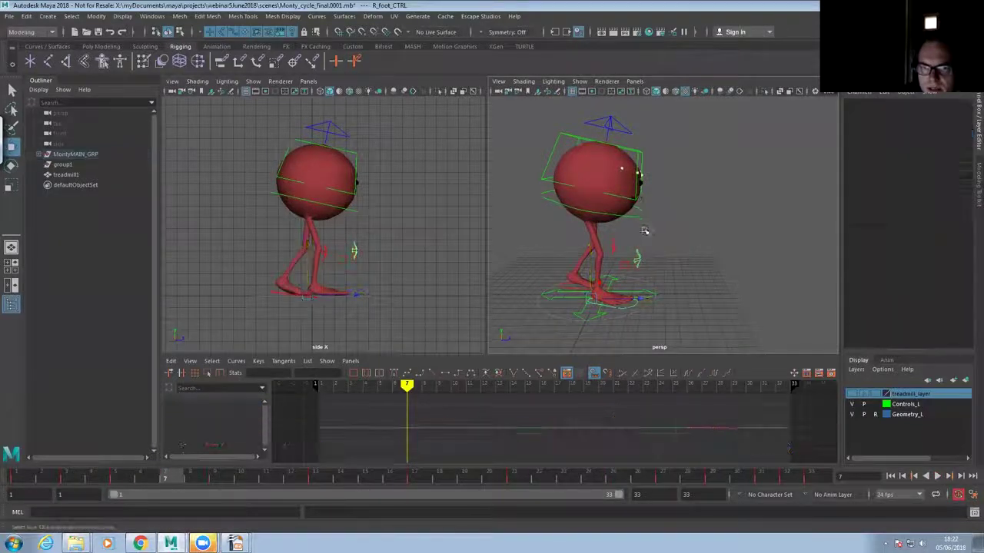
click(644, 224)
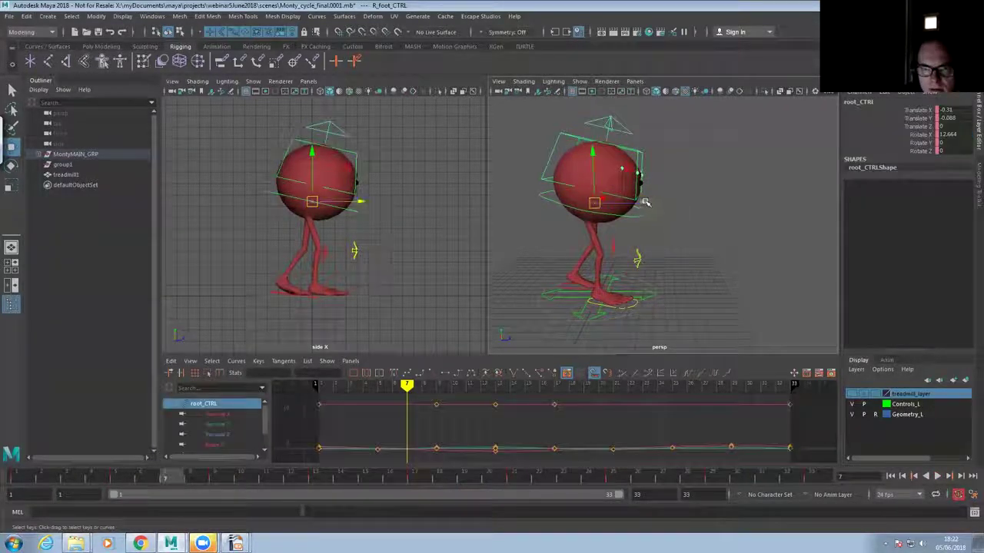
key(ctrl+z)
alt+drag(553, 246, 573, 285)
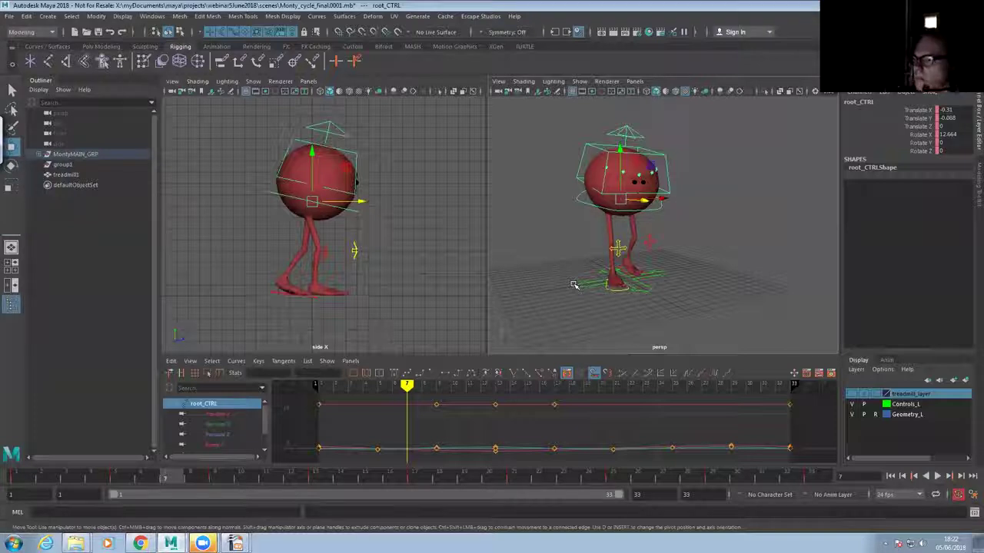
click(937, 475)
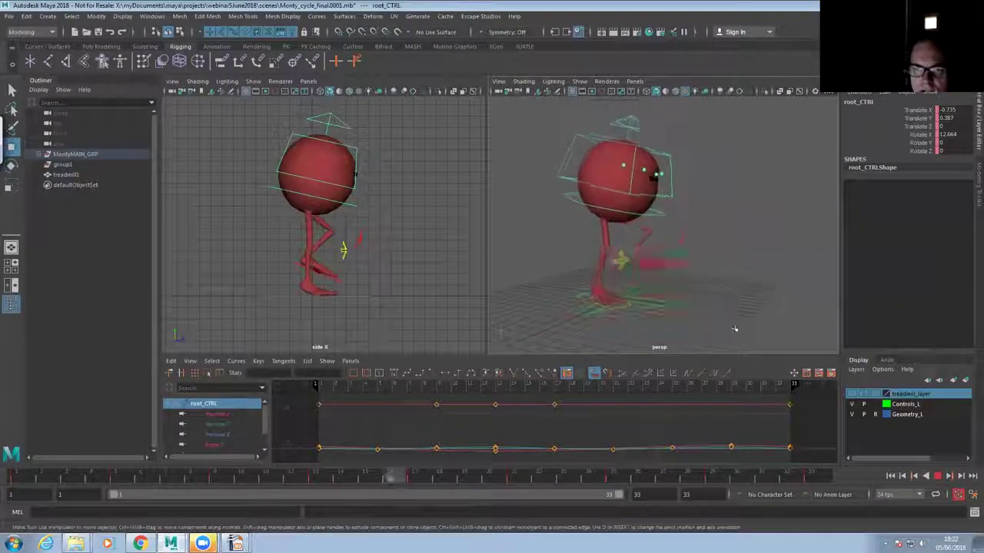
click(939, 476)
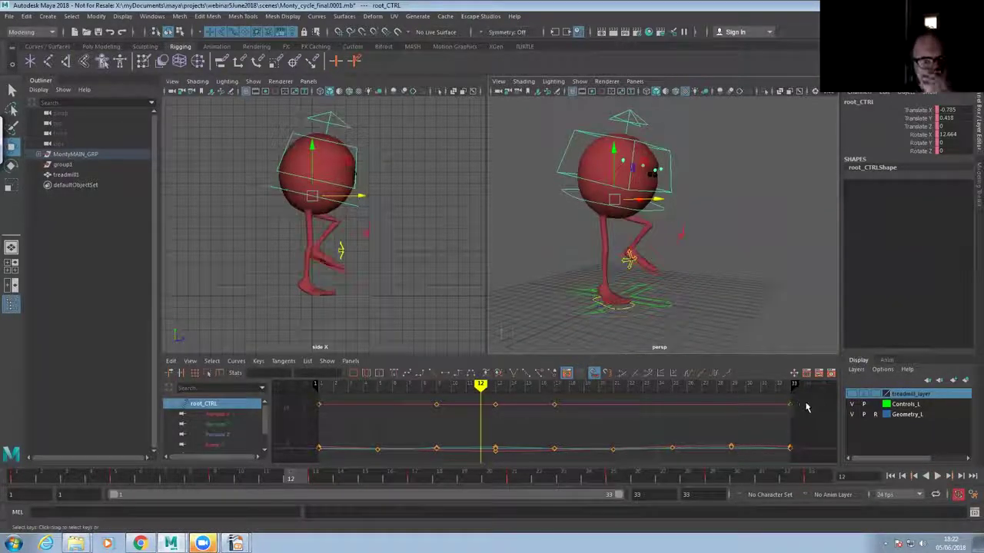
Reopen Monty_cycle_final.0001.mb without saving the current changes and play the original walk cycle
click(9, 16)
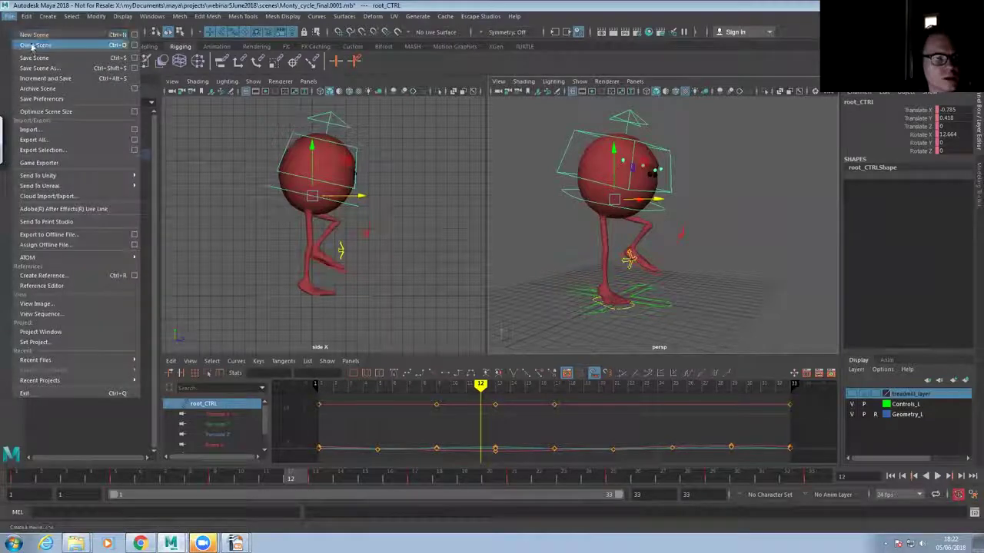
click(34, 37)
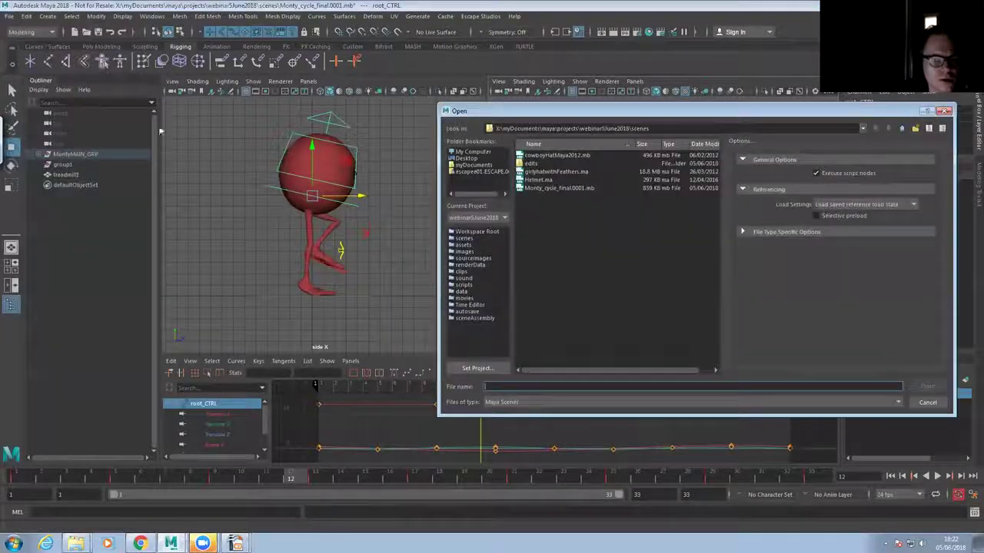
click(557, 189)
click(928, 386)
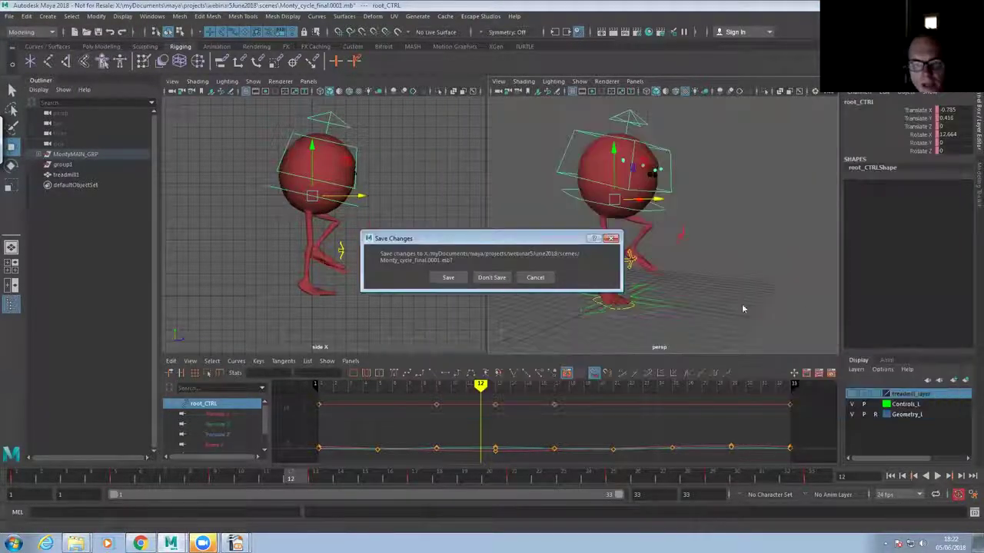
click(499, 281)
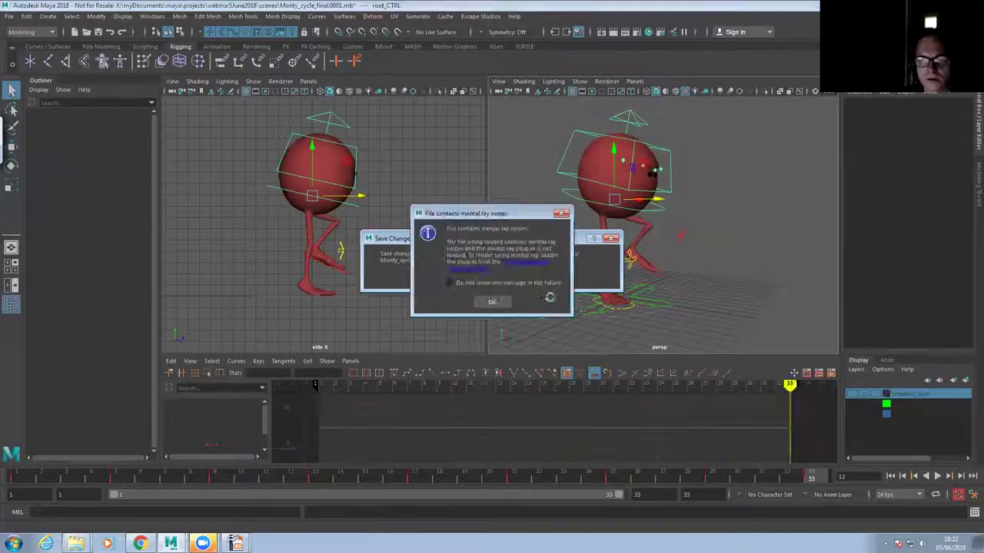
click(501, 304)
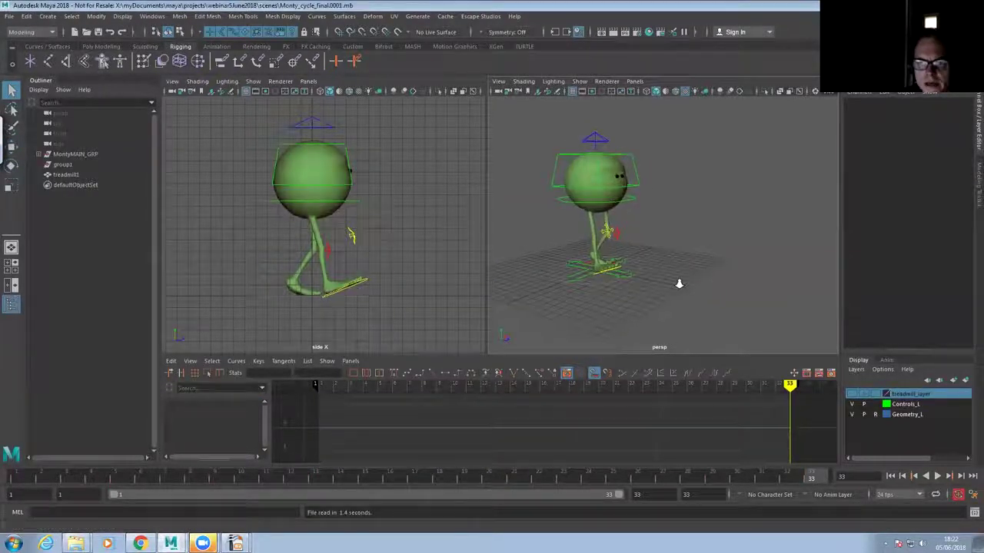
click(937, 475)
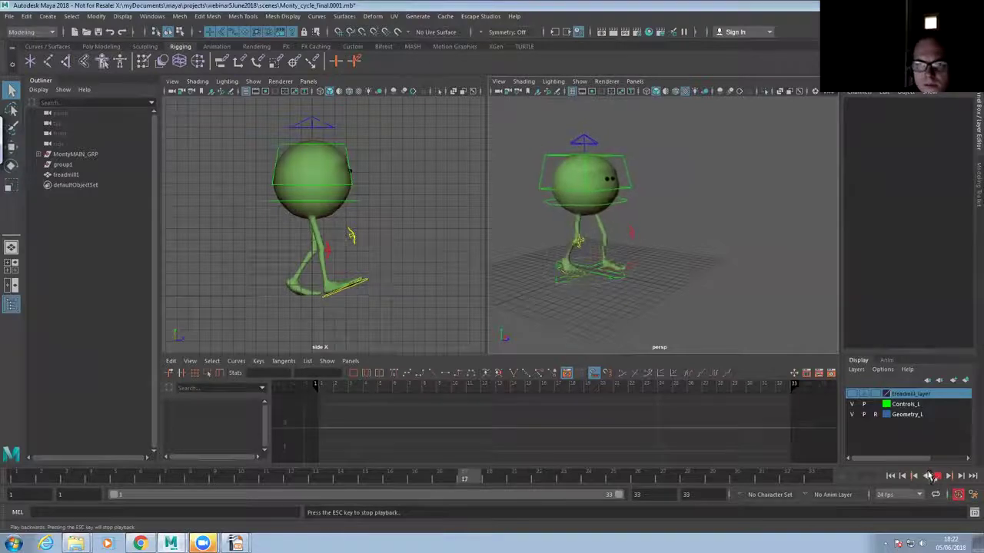
click(936, 476)
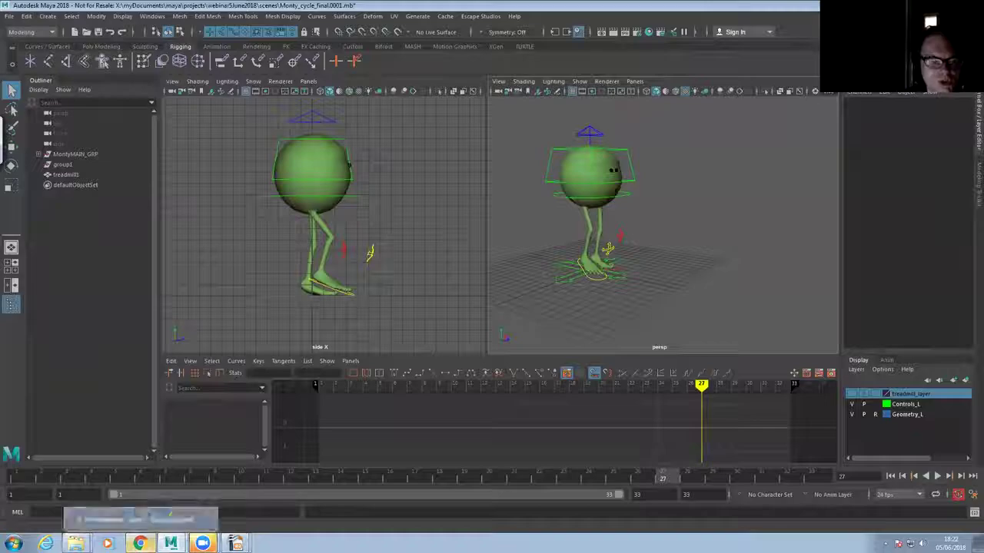
Switch to Chrome, search in a new tab for "bio motion lab walker", and open the BioMotionLab BMLwalker demo page
click(139, 543)
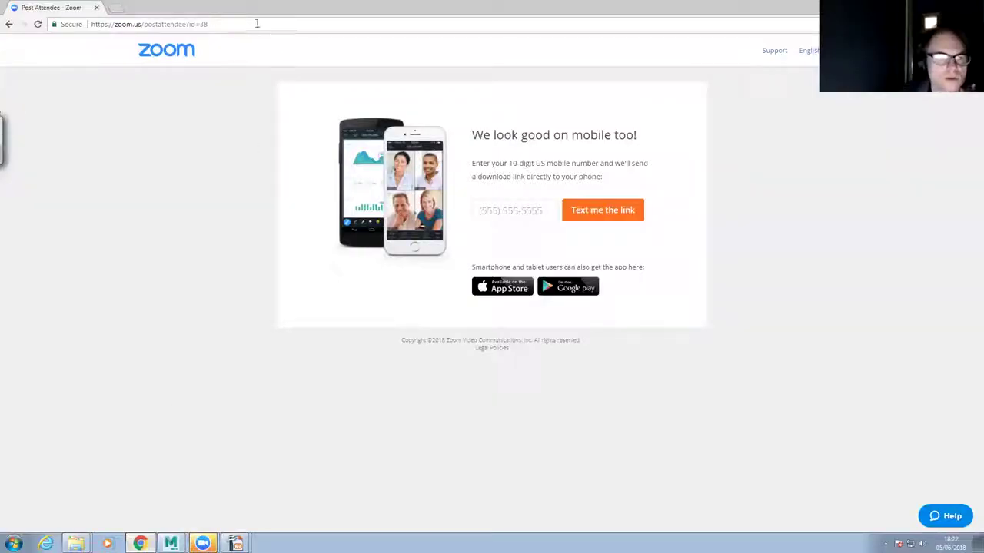
click(116, 8)
text(bi)
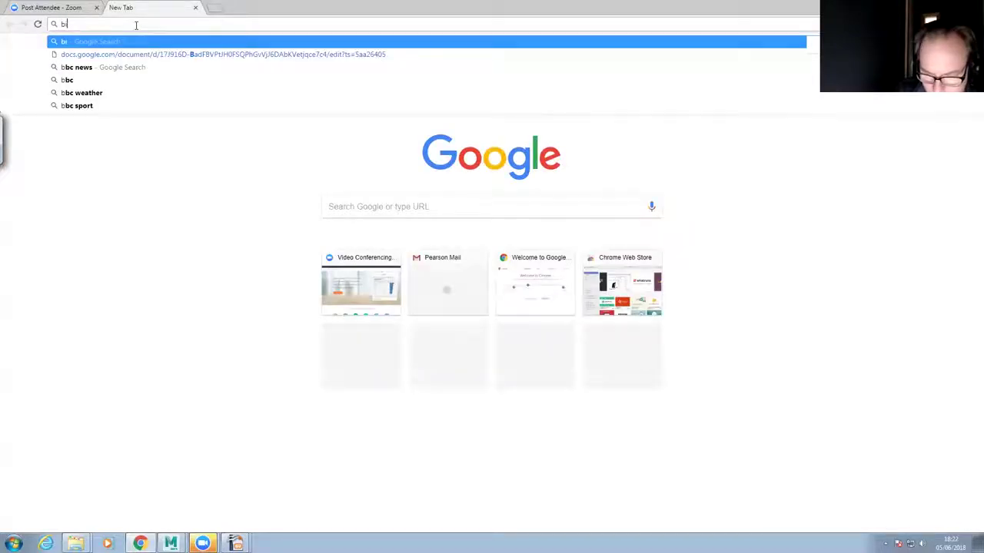
text(o walk)
key(BackSpace)
key(BackSpace)
key(BackSpace)
key(BackSpace)
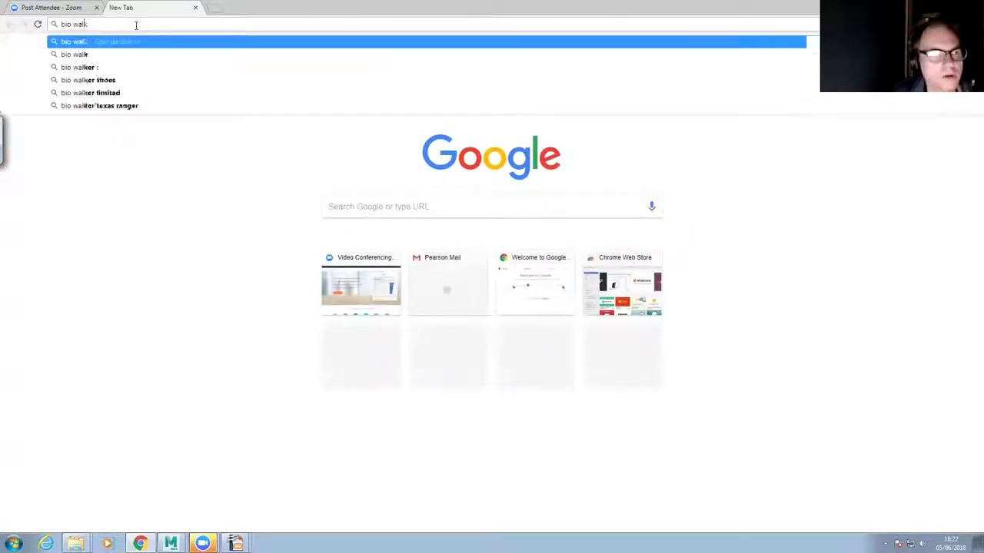
text(motion lab)
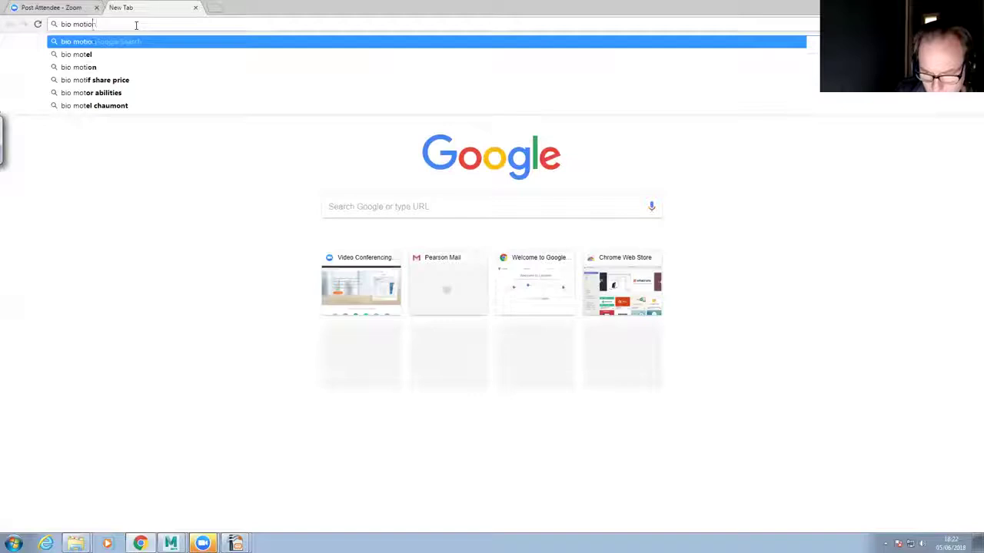
text( walker)
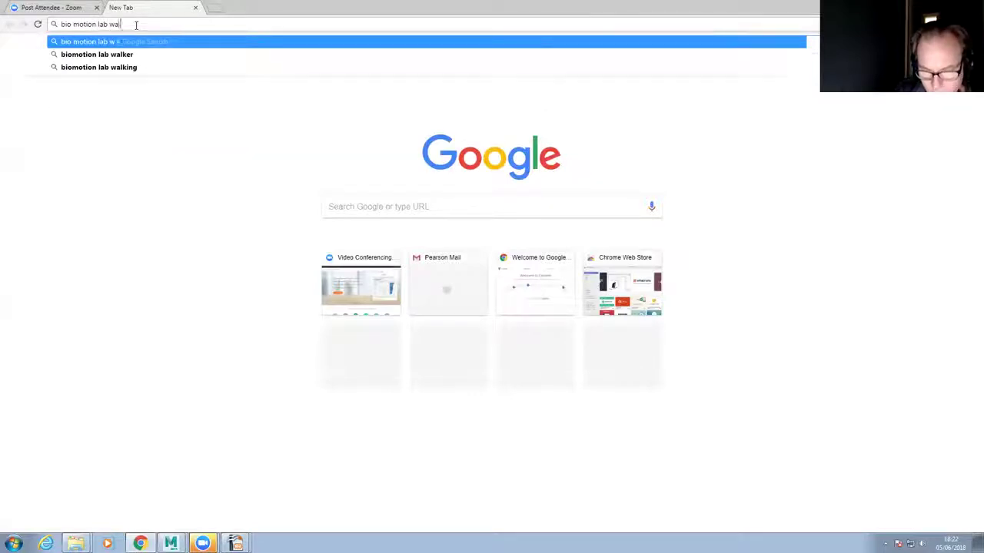
key(Return)
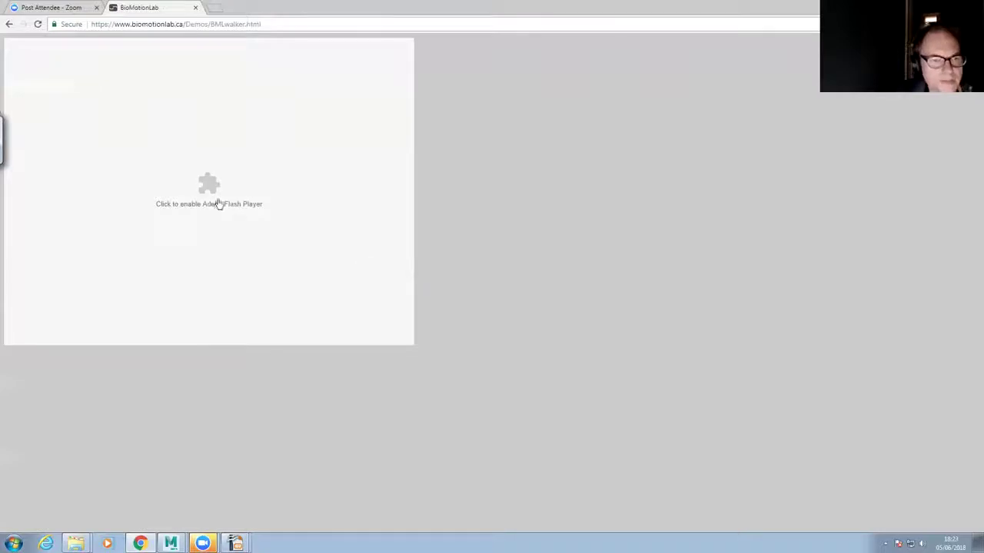
Enable Flash Player for the BMLwalker demo and compare the walker at the Female and Male extremes
click(220, 202)
click(149, 80)
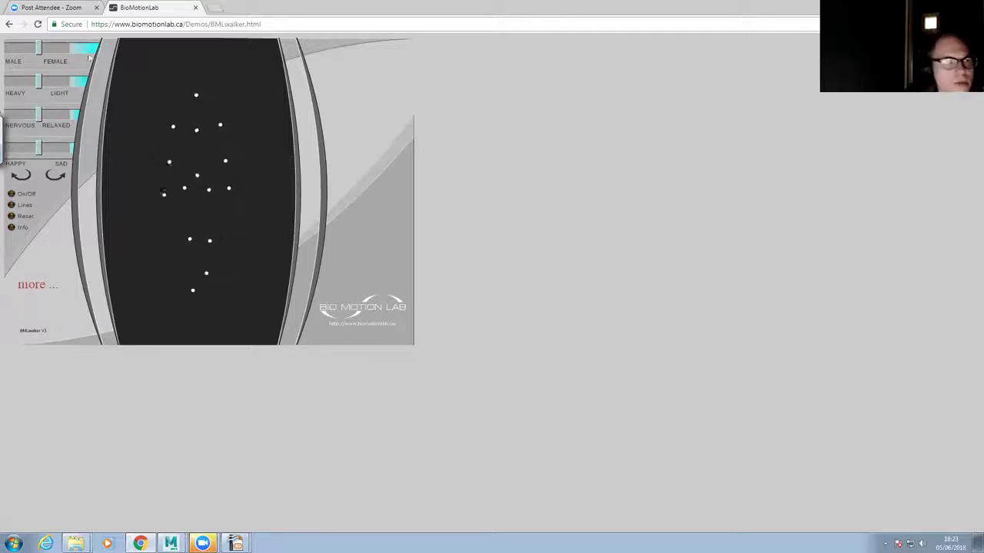
drag(37, 49, 72, 49)
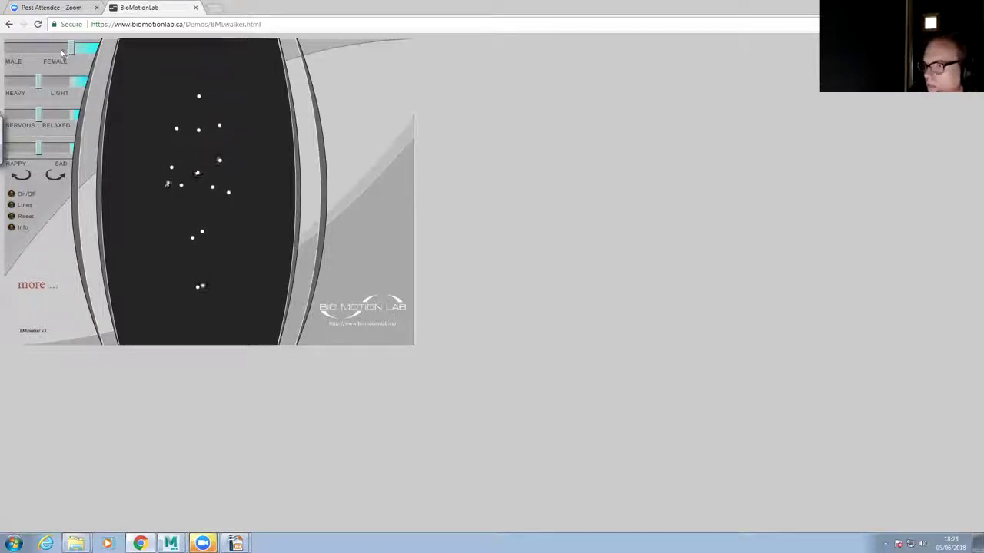
mouse_move(61, 50)
mouse_down()
mouse_move(2, 52)
mouse_move(73, 51)
mouse_up()
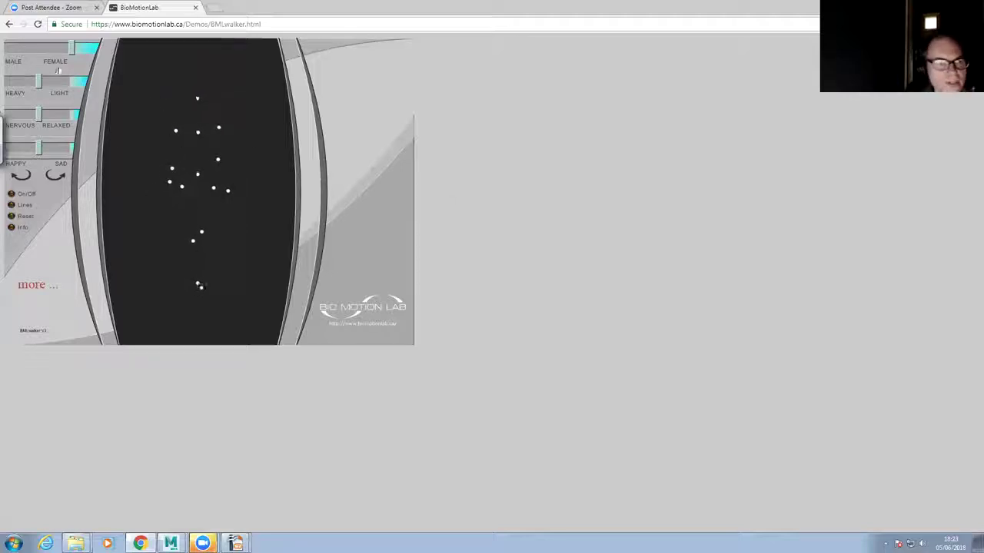
drag(72, 47, 6, 48)
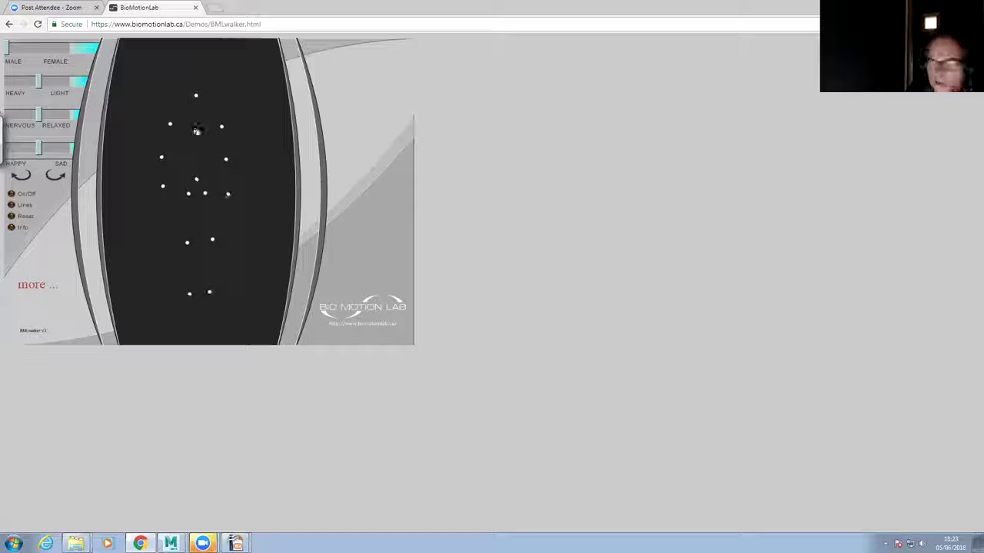
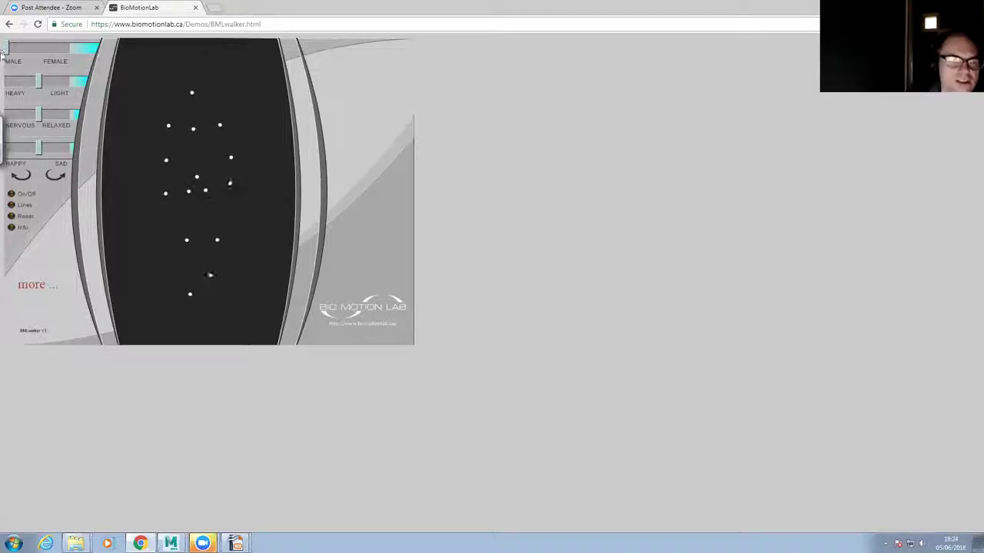
drag(6, 47, 79, 56)
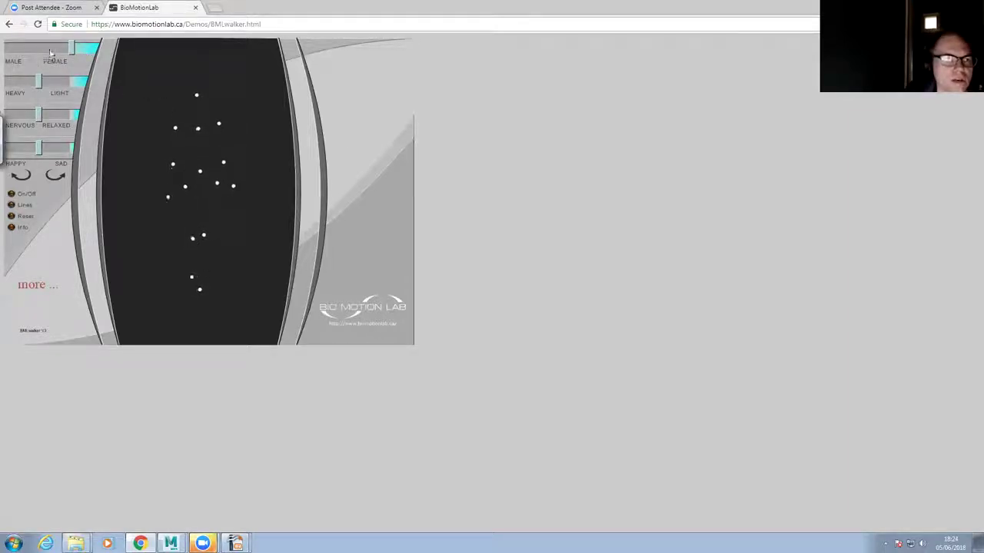
drag(72, 50, 22, 60)
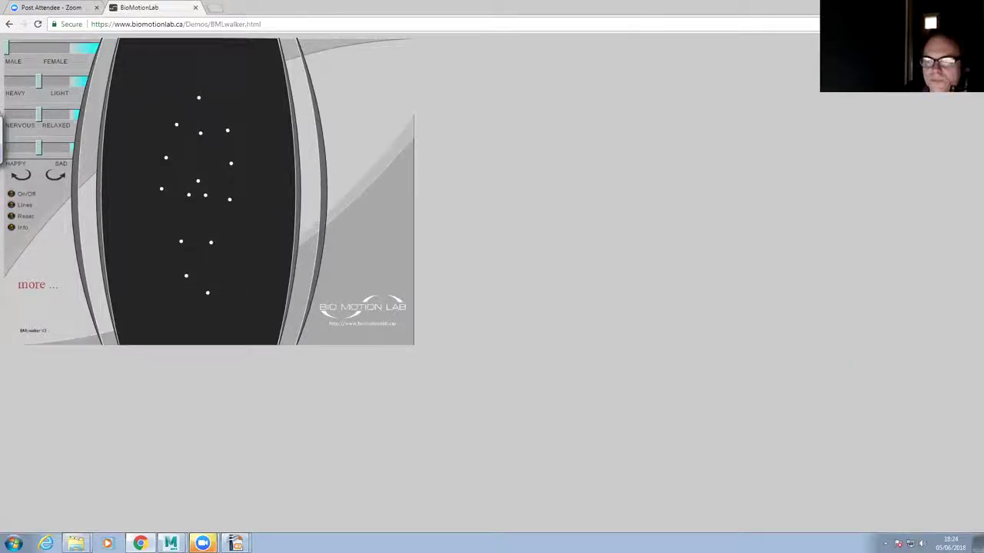
Switch back to Maya, lower the root_CTRL Translate Y dips at frames 5 and 21 to about -0.51, and play the walk
key(alt+Tab)
mouse_move(604, 288)
alt+middle_down()
mouse_move(644, 286)
mouse_move(613, 279)
alt+middle_up()
scroll(644, 286, up, 2)
click(12, 480)
alt+right_drag(613, 279, 564, 279)
alt+drag(564, 279, 612, 261)
click(605, 217)
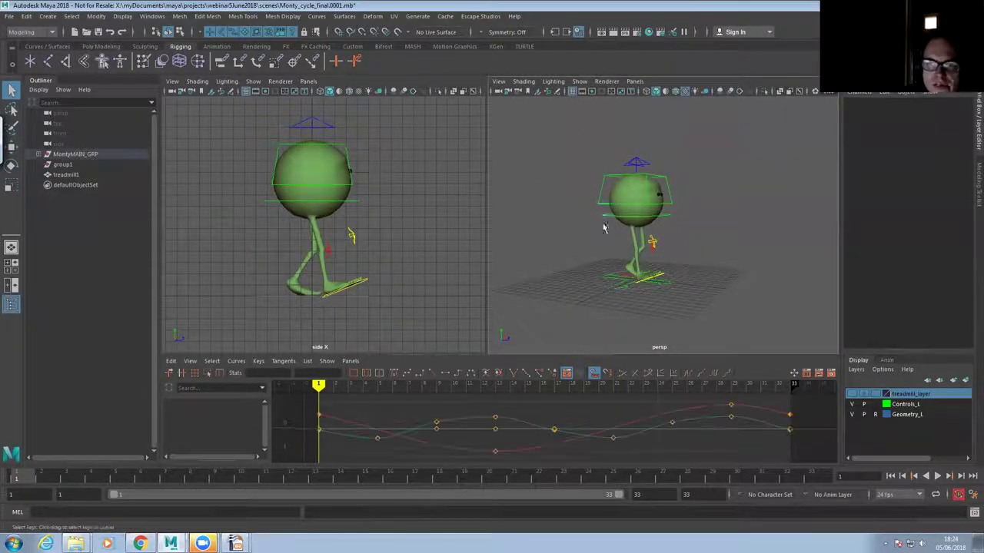
click(230, 425)
key(f)
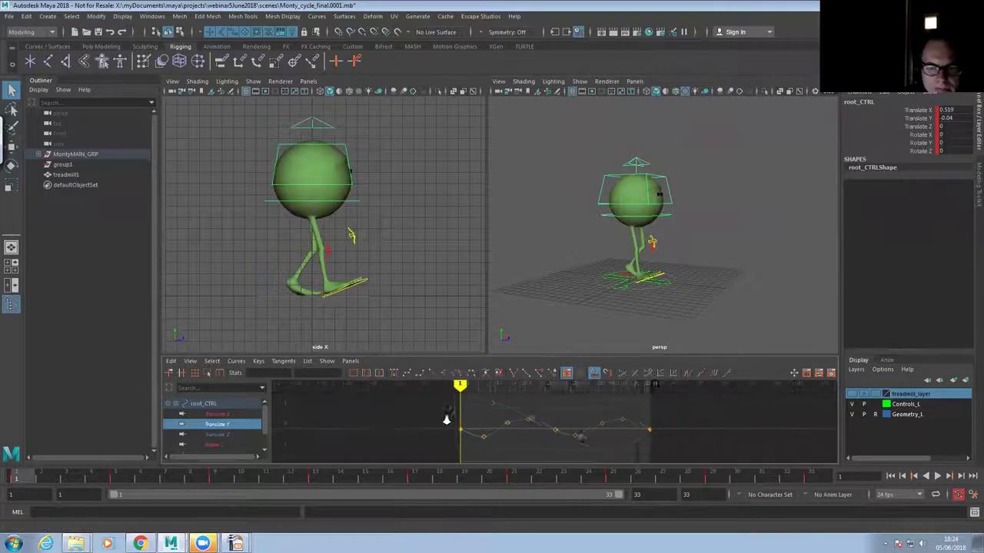
drag(509, 355, 510, 266)
drag(451, 397, 576, 419)
click(939, 477)
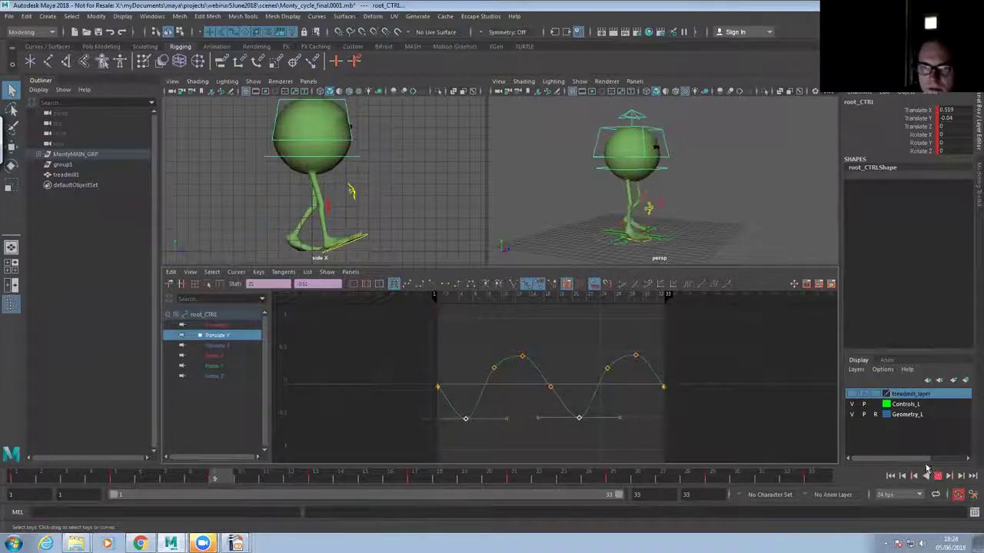
key(Escape)
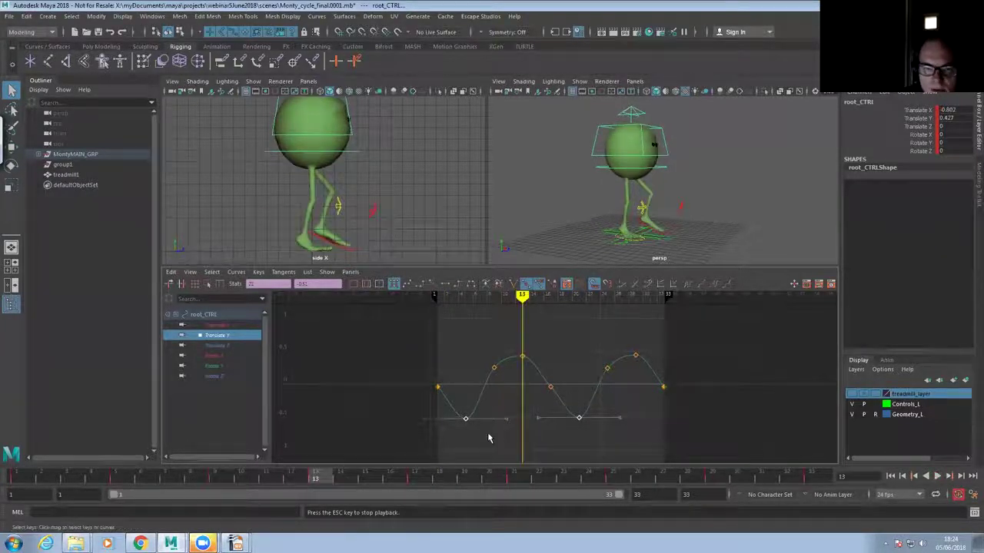
Raise the root_CTRL Translate Y peak keys at frames 13 and 29 to about 0.47 and play the cycle
drag(391, 479, 316, 477)
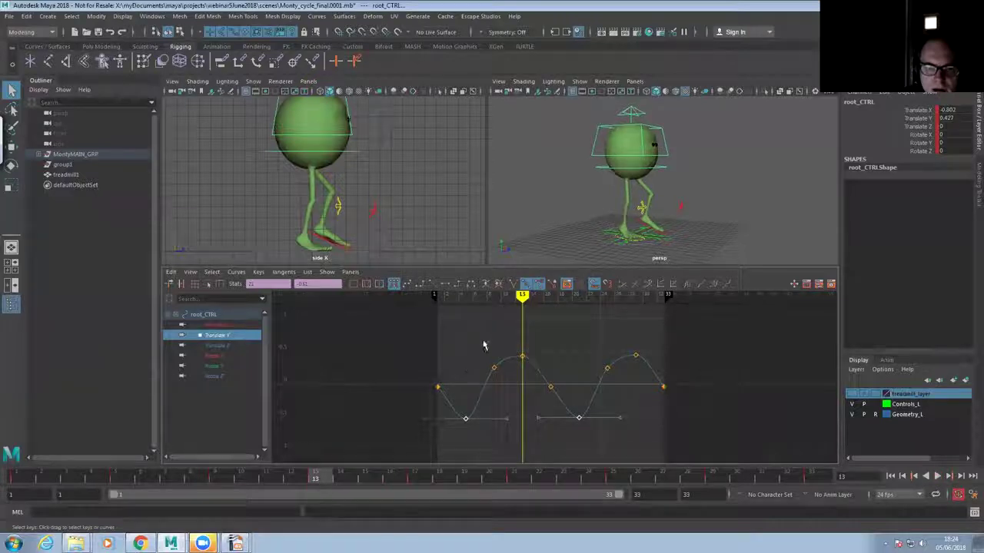
shift+middle_drag(611, 372, 609, 368)
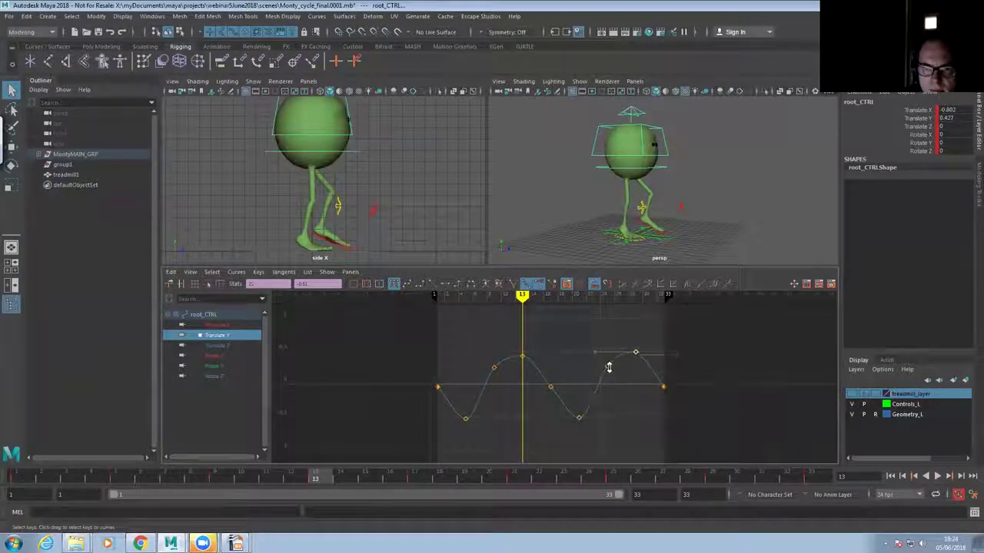
key(ctrl+z)
drag(508, 338, 647, 369)
shift+middle_drag(581, 382, 580, 379)
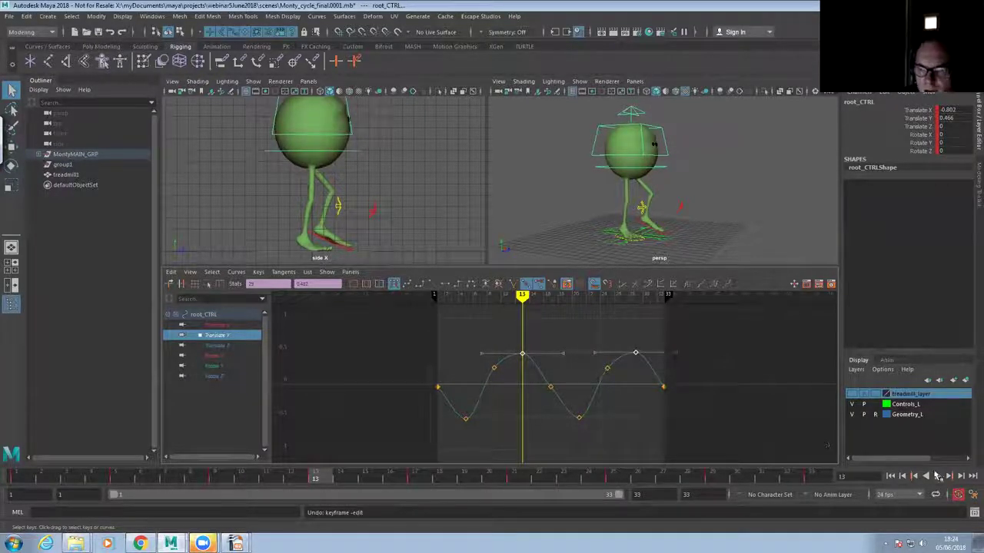
click(937, 477)
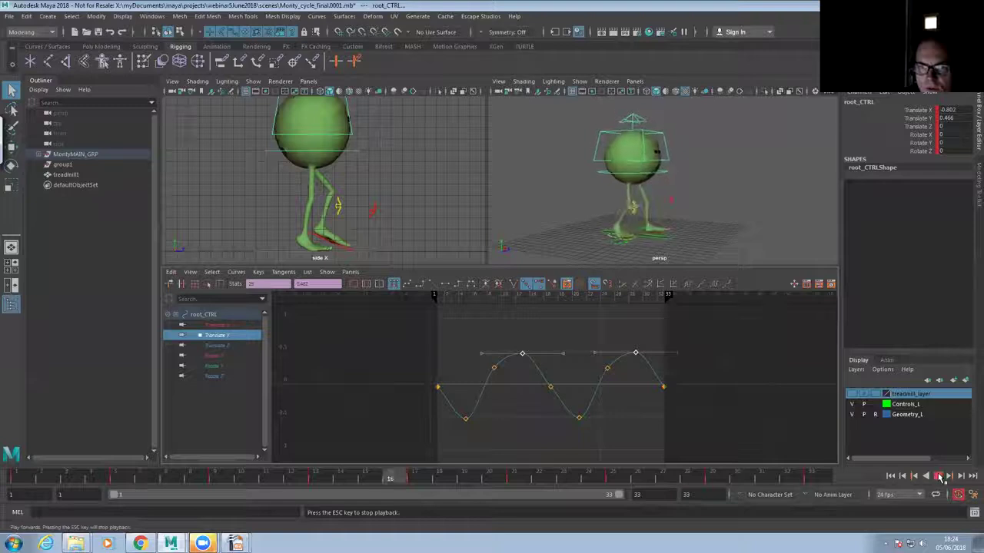
click(939, 477)
Shift all Translate X keys of R_foot_CTRL outward to about -0.84
alt+drag(609, 236, 529, 235)
alt+right_drag(530, 235, 619, 227)
click(617, 229)
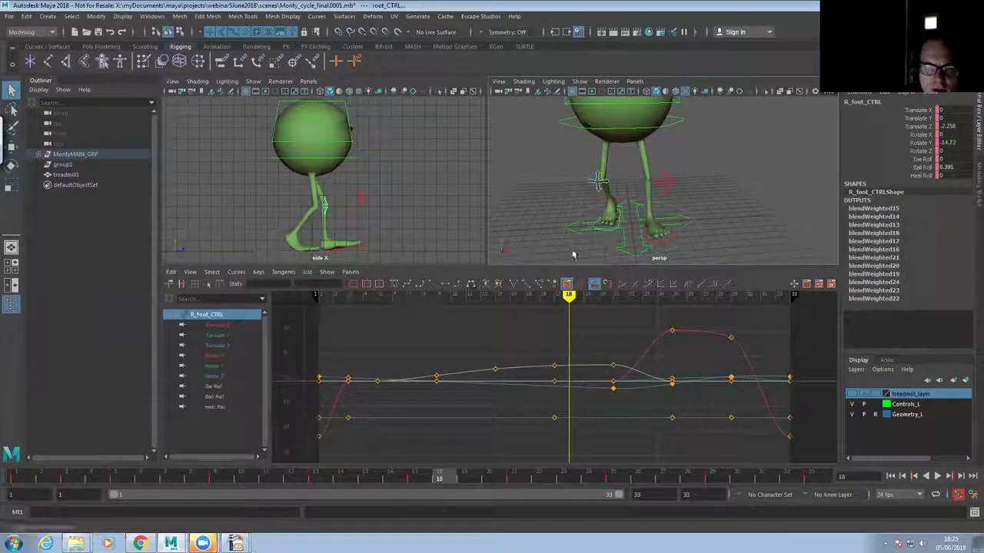
key(w)
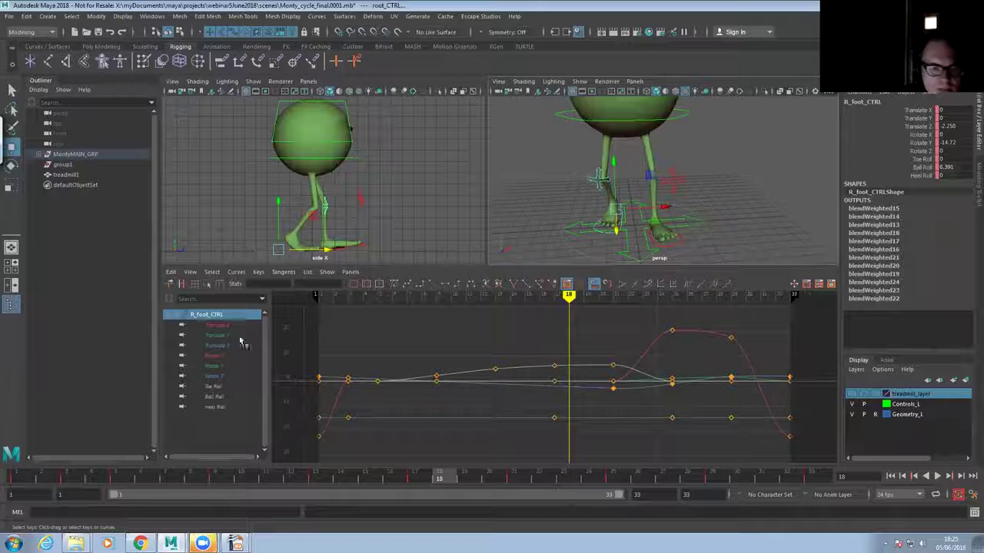
click(223, 324)
alt+right_drag(505, 376, 420, 378)
drag(450, 355, 650, 415)
mouse_move(588, 406)
shift+middle_down()
mouse_move(586, 396)
mouse_move(584, 413)
shift+middle_up()
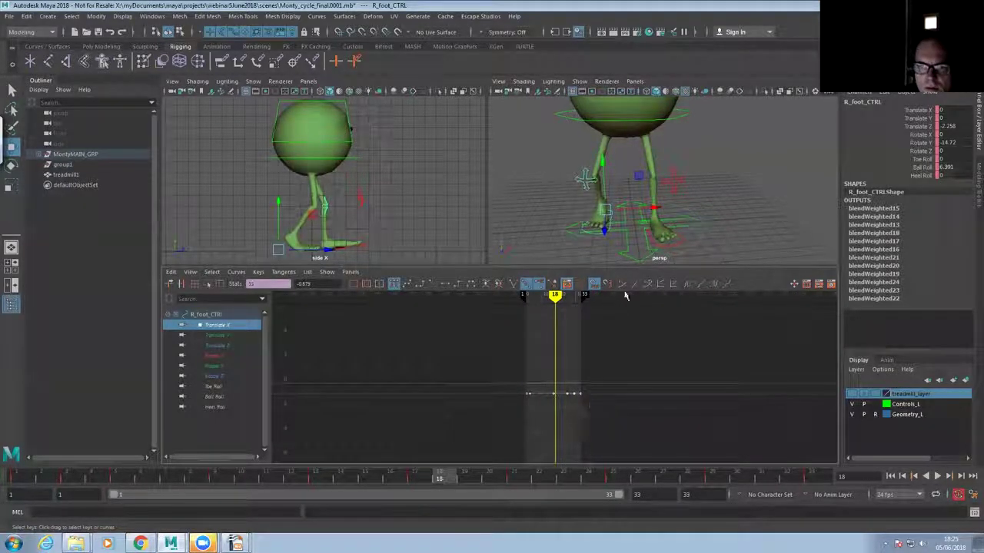
Shift all Translate X keys of L_foot_CTRL outward to about 0.98
alt+right_drag(575, 221, 679, 244)
click(670, 239)
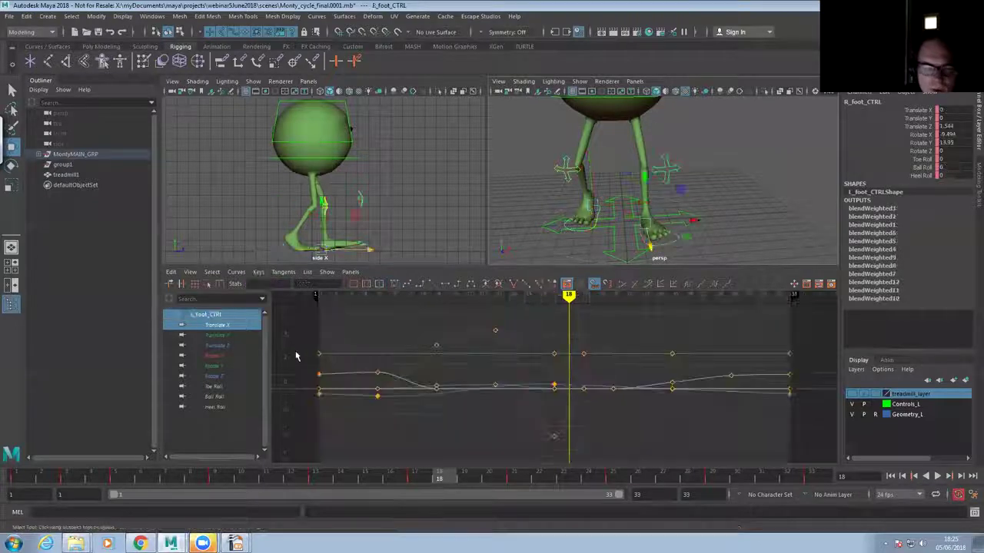
click(231, 326)
alt+right_drag(550, 378, 453, 385)
drag(456, 360, 615, 411)
shift+middle_drag(582, 382, 580, 373)
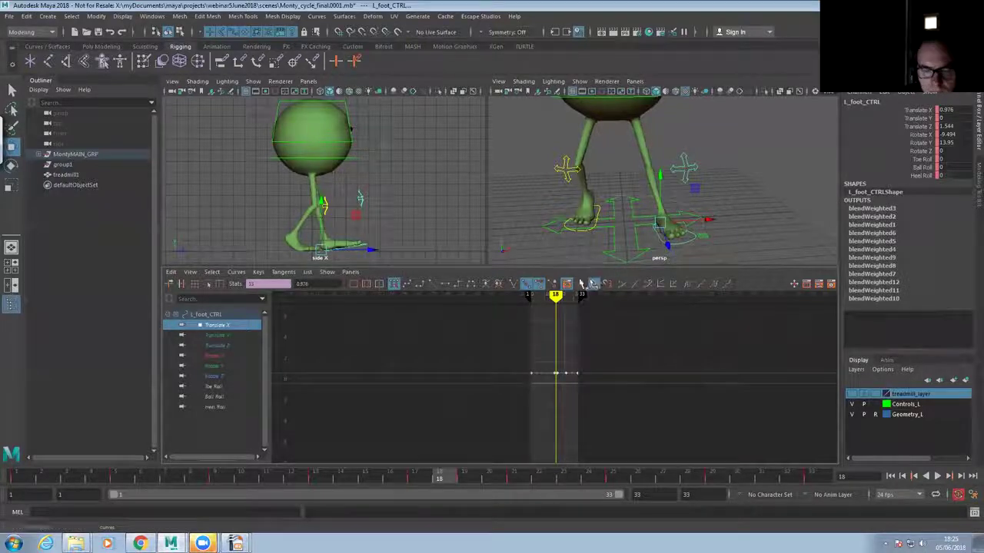
Turn the left foot outward by moving all Rotate Y keys of L_foot_CTRL to about 24
click(231, 366)
drag(494, 362, 636, 413)
mouse_move(580, 379)
shift+middle_down()
mouse_move(577, 393)
mouse_move(577, 376)
shift+middle_up()
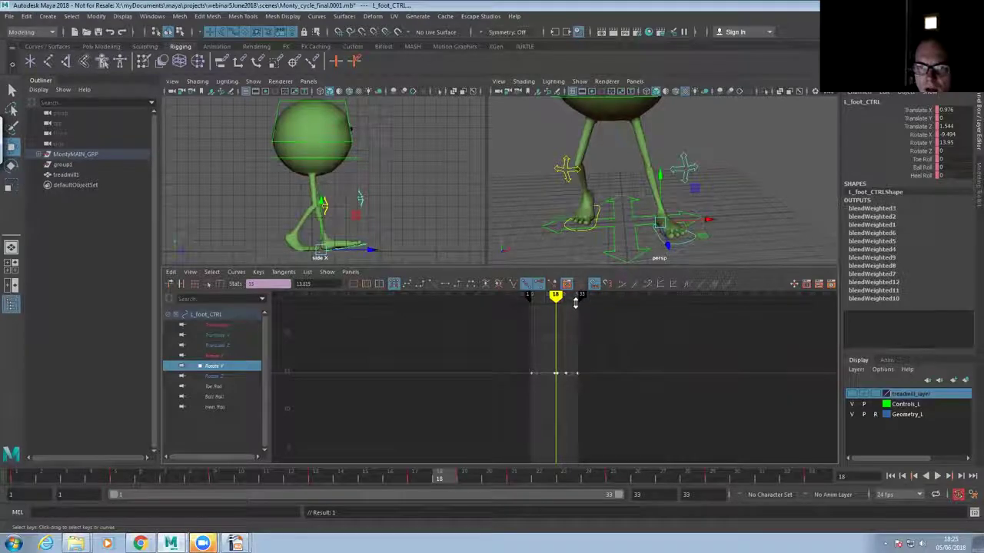
Turn the right foot outward by moving all R_foot_CTRL Rotate Y keys to about -23.9, then play the walk from the front
click(597, 212)
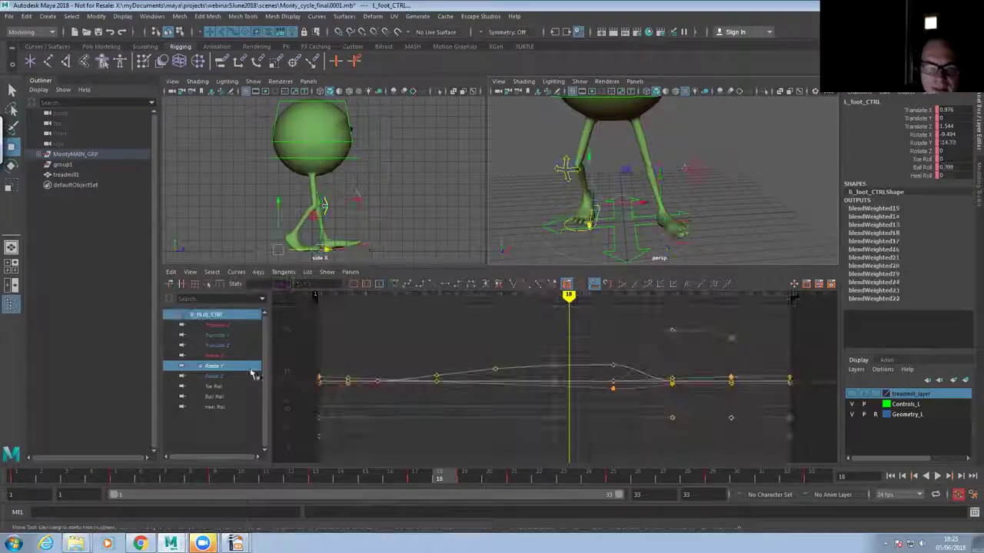
click(225, 368)
alt+right_drag(554, 390, 500, 375)
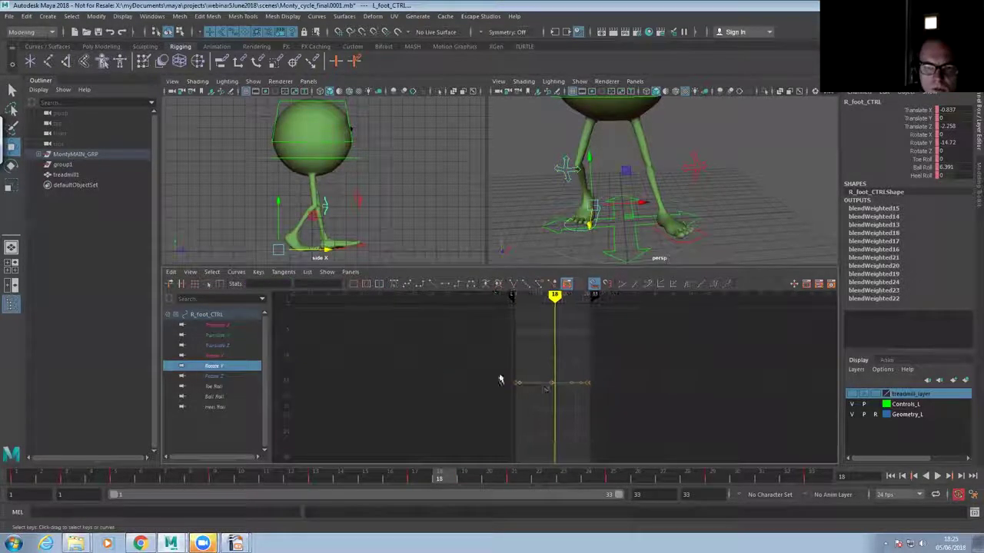
drag(500, 369, 602, 395)
middle_drag(599, 382, 594, 415)
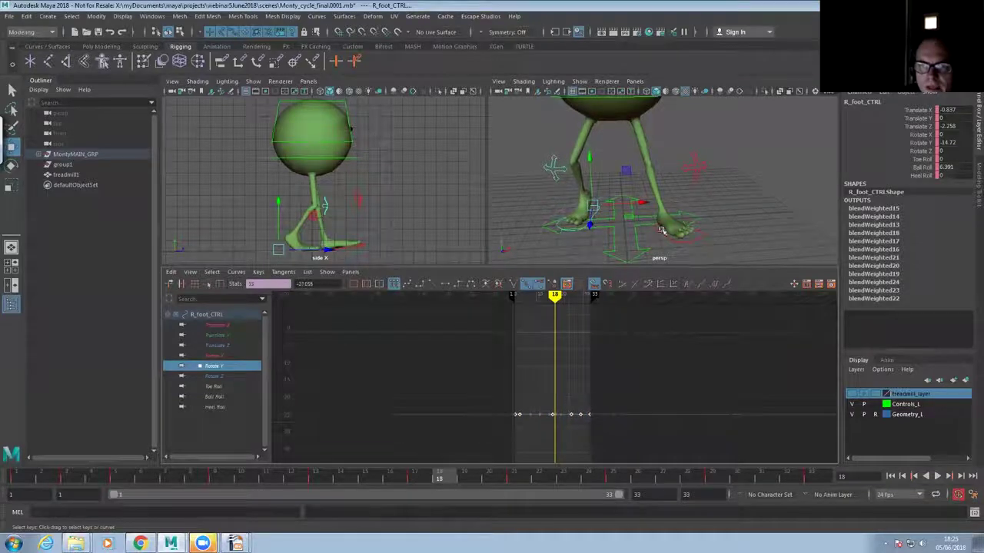
alt+right_drag(660, 230, 507, 235)
click(937, 476)
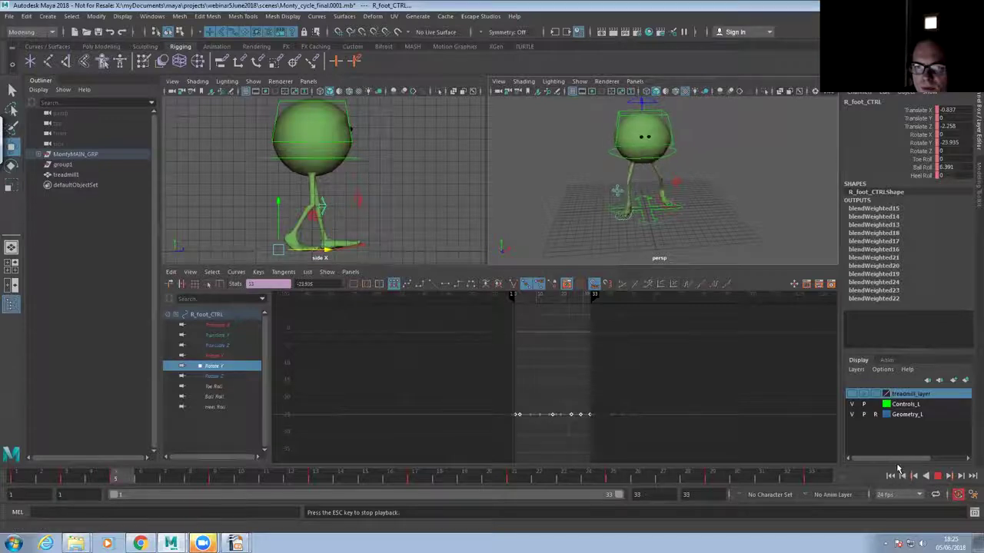
scroll(598, 217, up, 3)
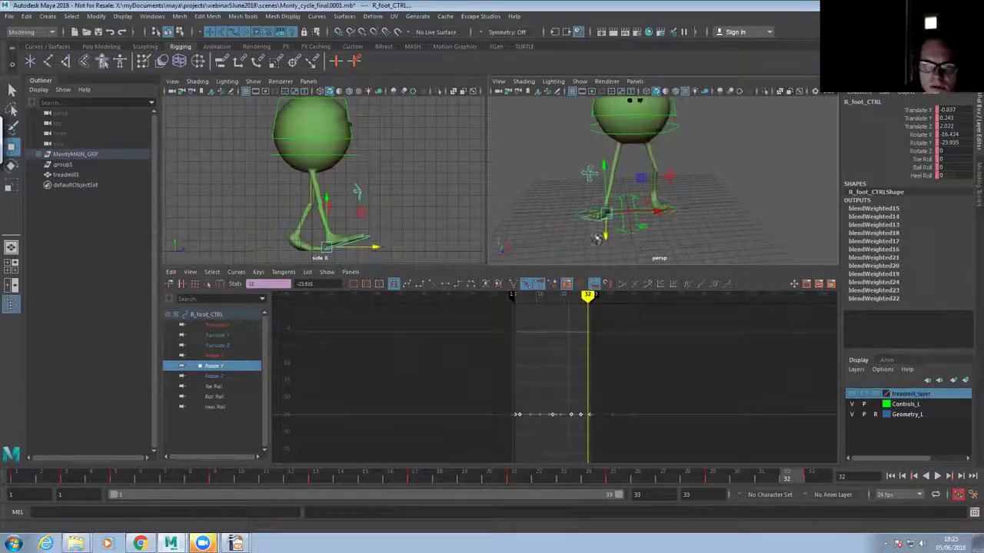
alt+middle_drag(572, 209, 545, 201)
key(Escape)
Narrow the stance by moving all R_foot_CTRL Translate X keys to about -0.57
click(223, 327)
scroll(524, 382, down, 1)
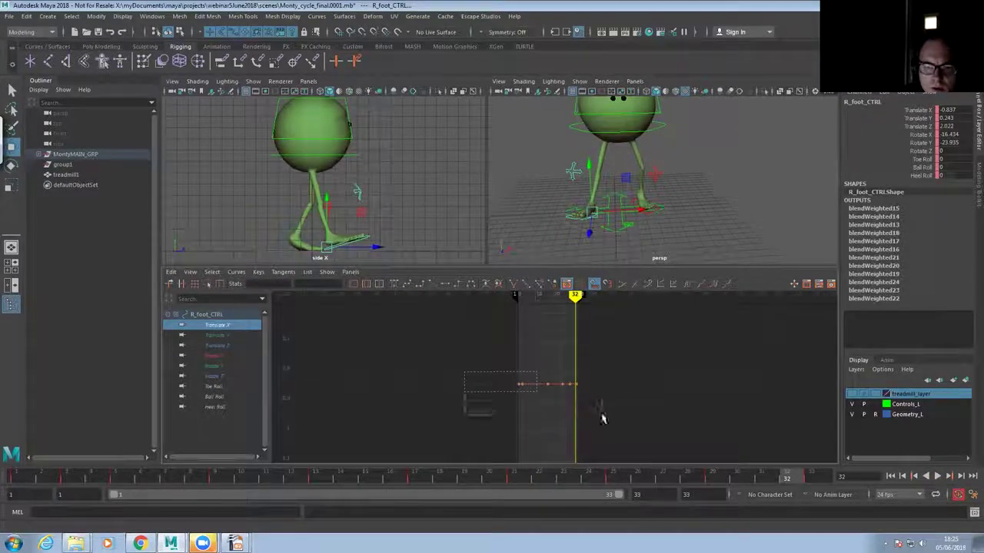
drag(602, 414, 604, 417)
shift+middle_drag(558, 408, 561, 384)
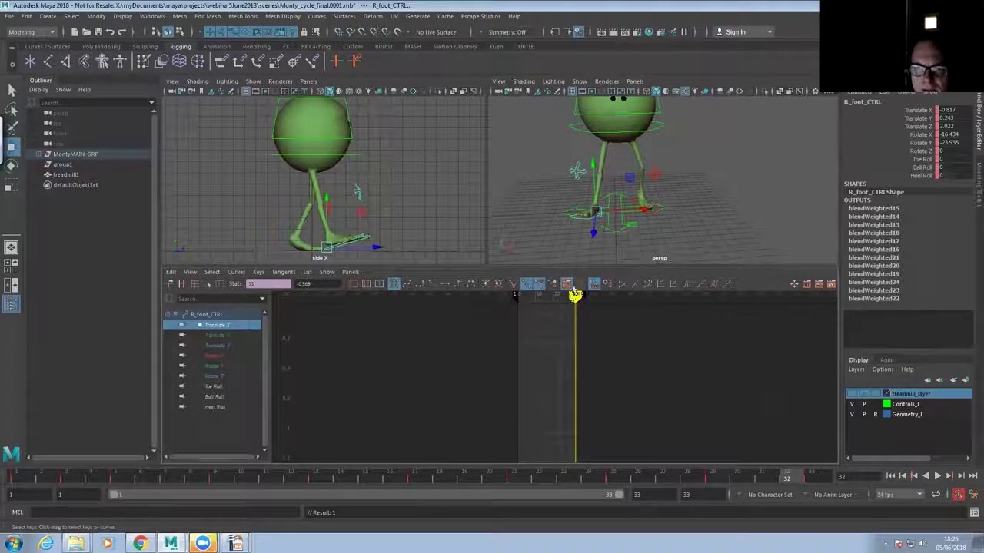
Move all L_foot_CTRL Translate X keys inward to about 0.62
scroll(645, 250, up, 3)
alt+middle_drag(646, 251, 626, 230)
click(626, 229)
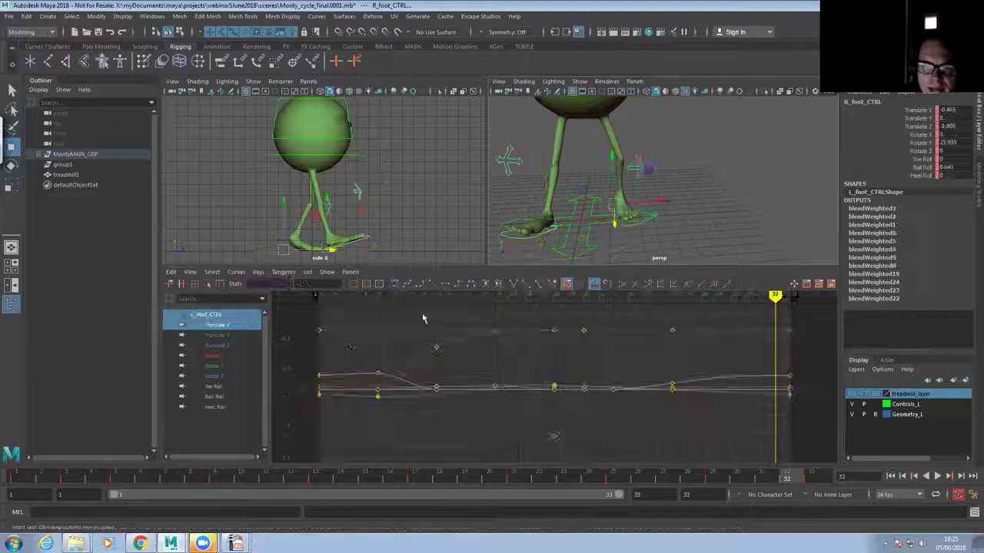
click(235, 327)
alt+right_drag(552, 393, 475, 394)
drag(461, 367, 647, 417)
middle_drag(597, 378, 796, 393)
Play the adjusted walk cycle and review the foot spacing and turnout from several angles
click(939, 477)
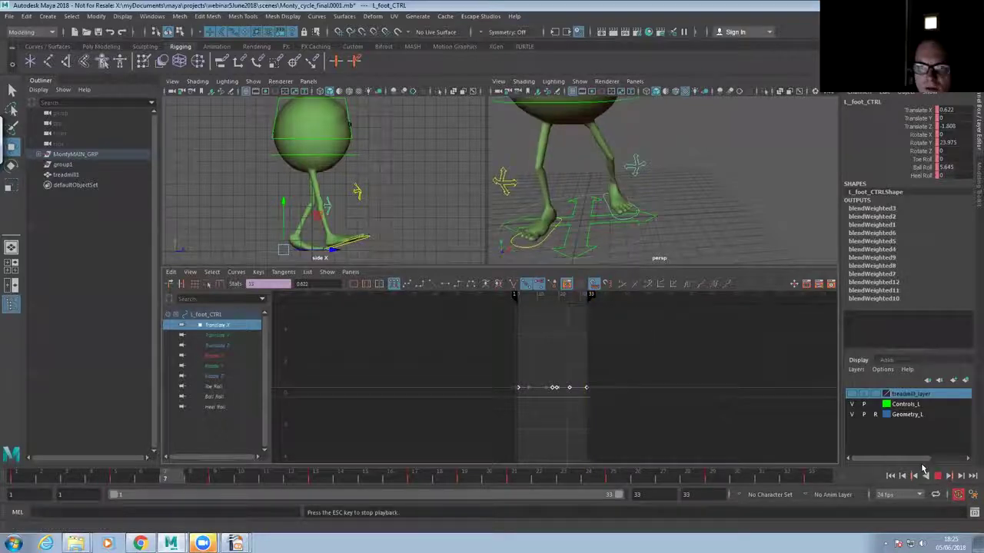
alt+right_drag(542, 222, 587, 235)
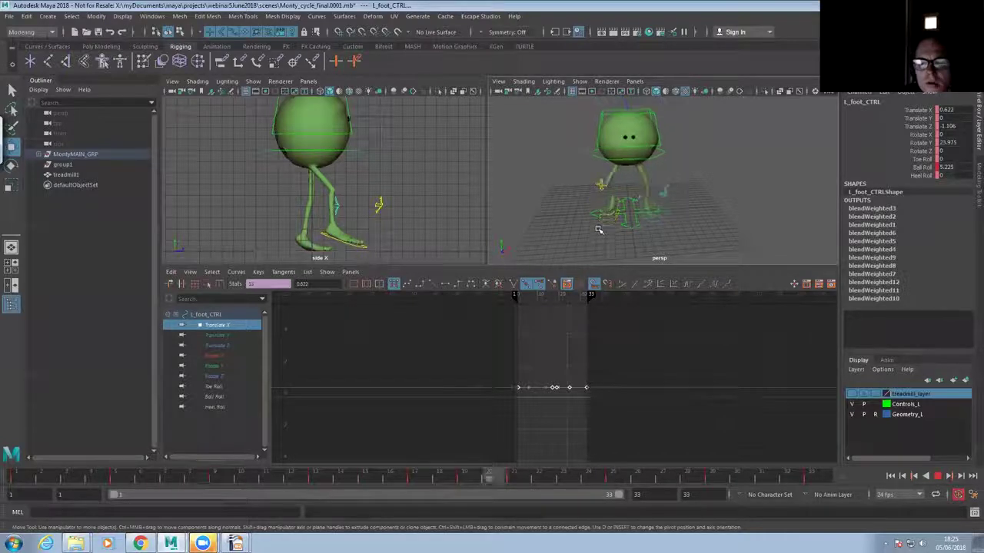
alt+drag(597, 229, 619, 215)
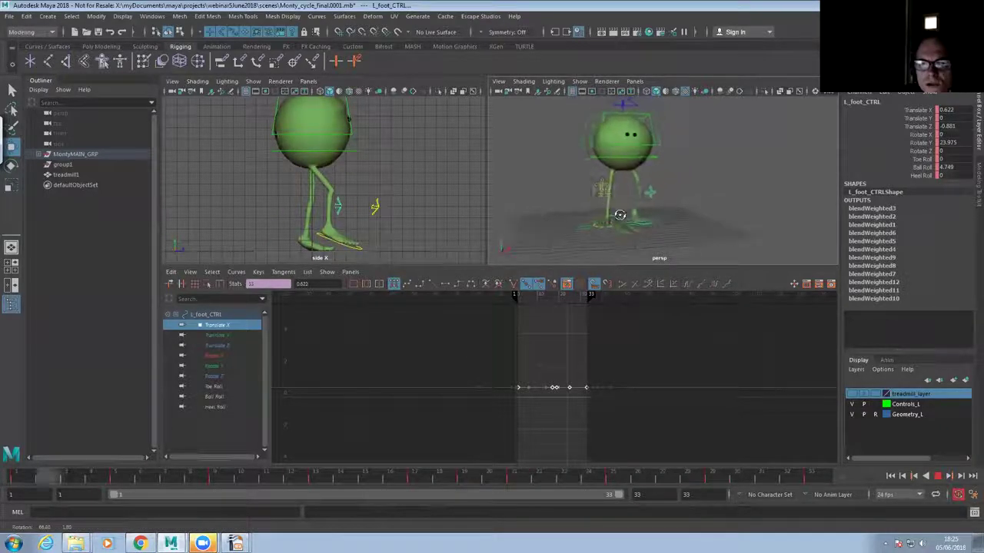
alt+right_drag(639, 212, 580, 226)
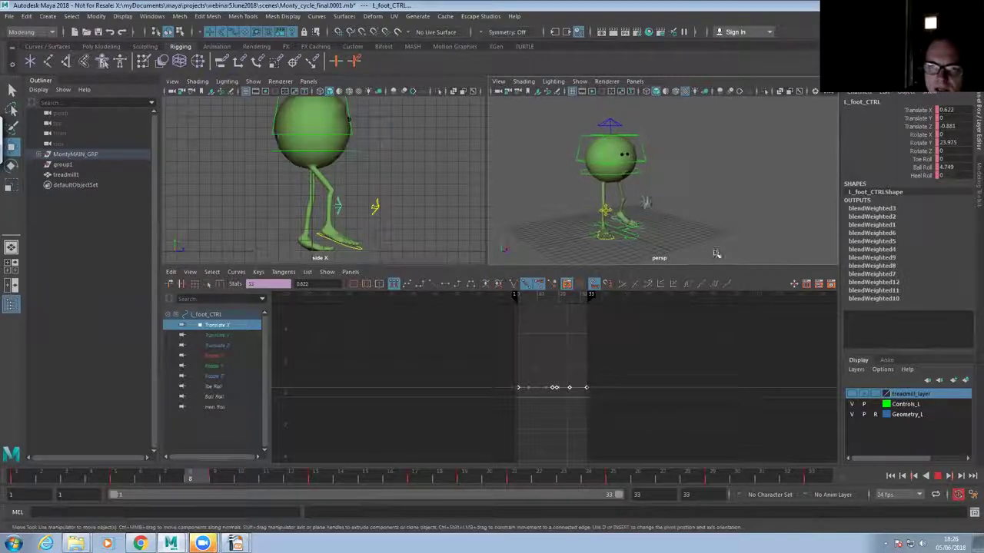
key(Escape)
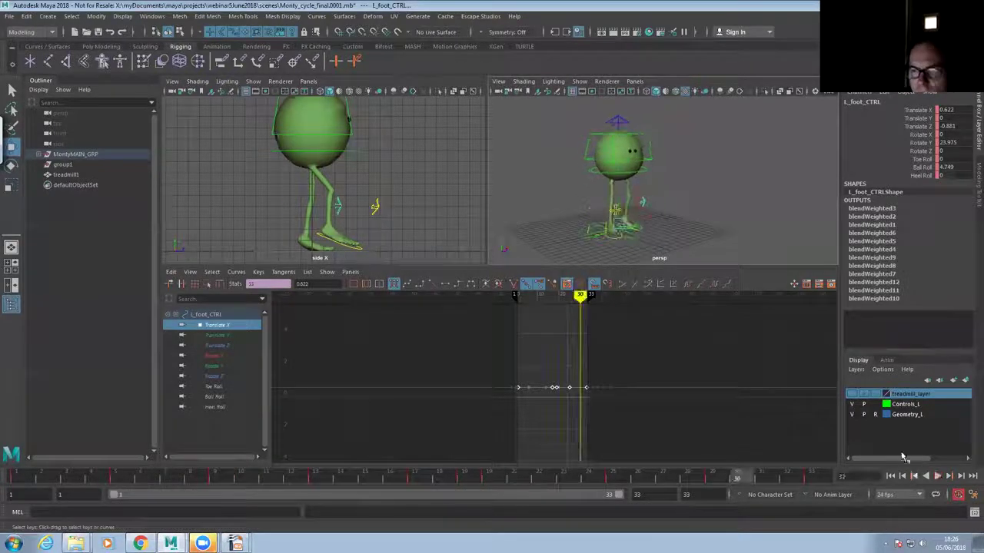
Try shifting R_knee_CTRL sideways to turn the right knee outward, then undo the move
alt+right_drag(602, 202, 639, 213)
click(606, 231)
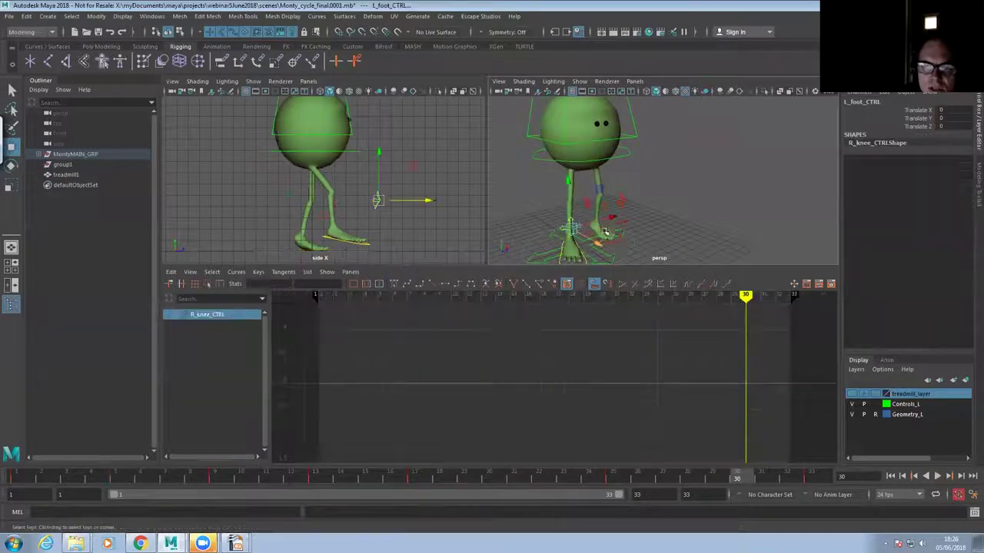
drag(657, 208, 671, 204)
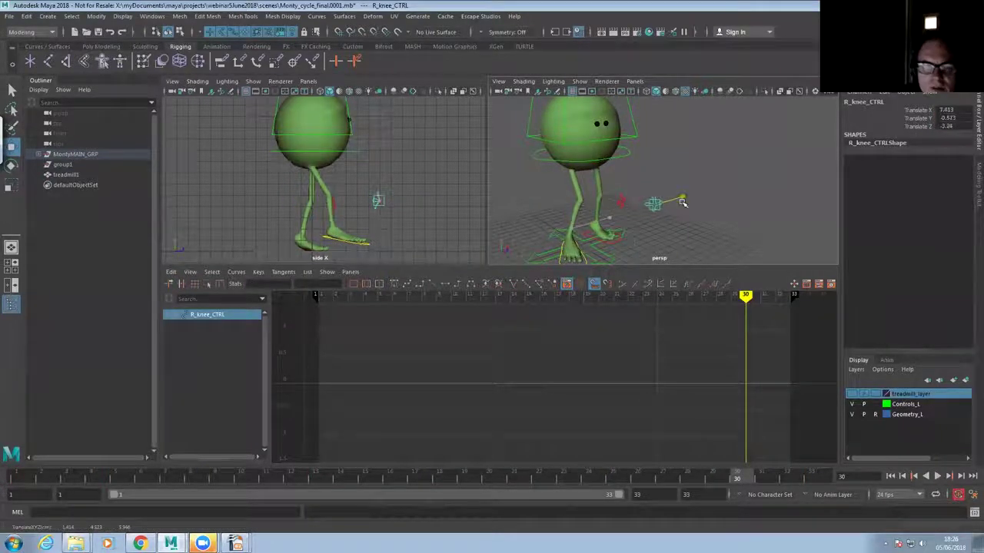
key(ctrl+z)
alt+drag(617, 220, 545, 211)
scroll(559, 217, down, 4)
drag(642, 192, 615, 207)
Import cowboyHatMaya2012.mb into the scene and select the hat mesh above Monty's head
click(9, 16)
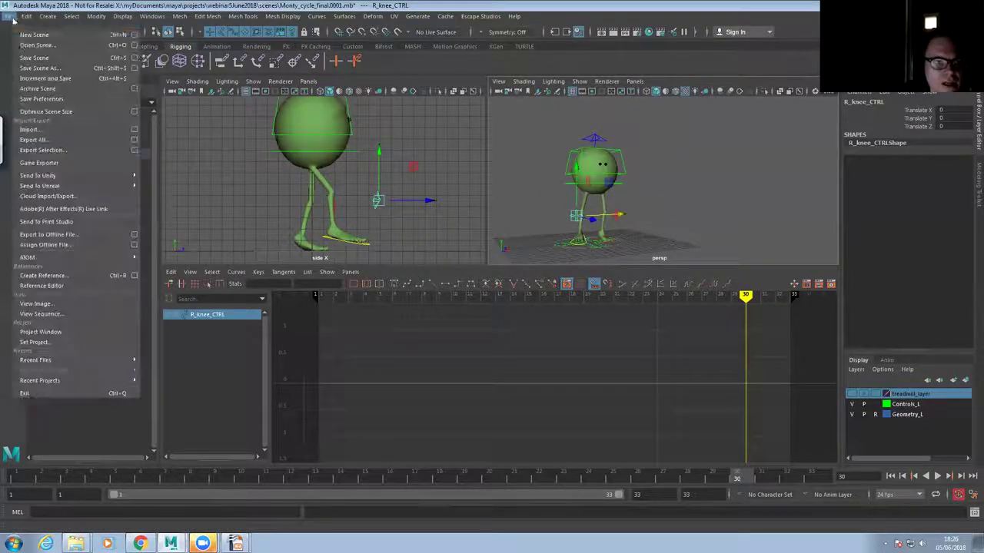
click(46, 129)
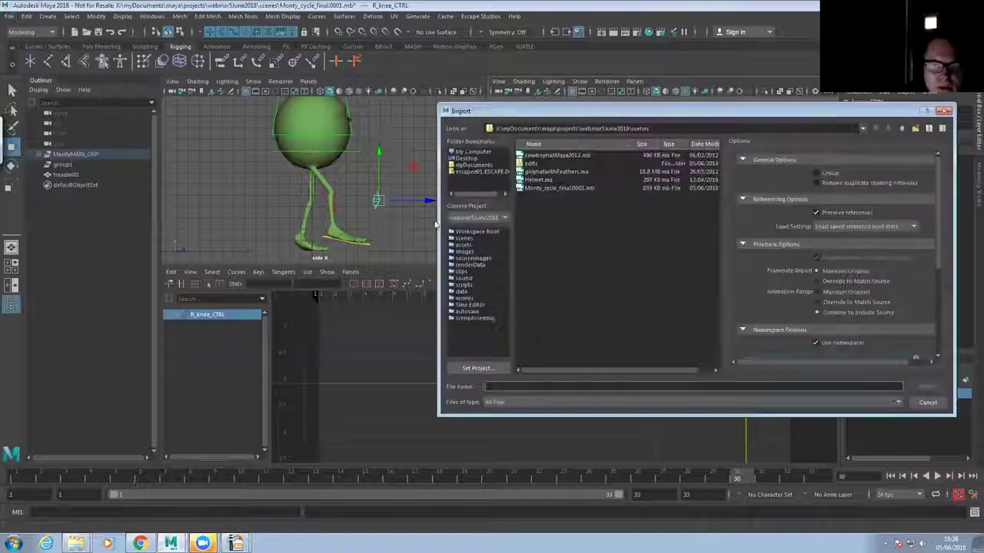
click(565, 156)
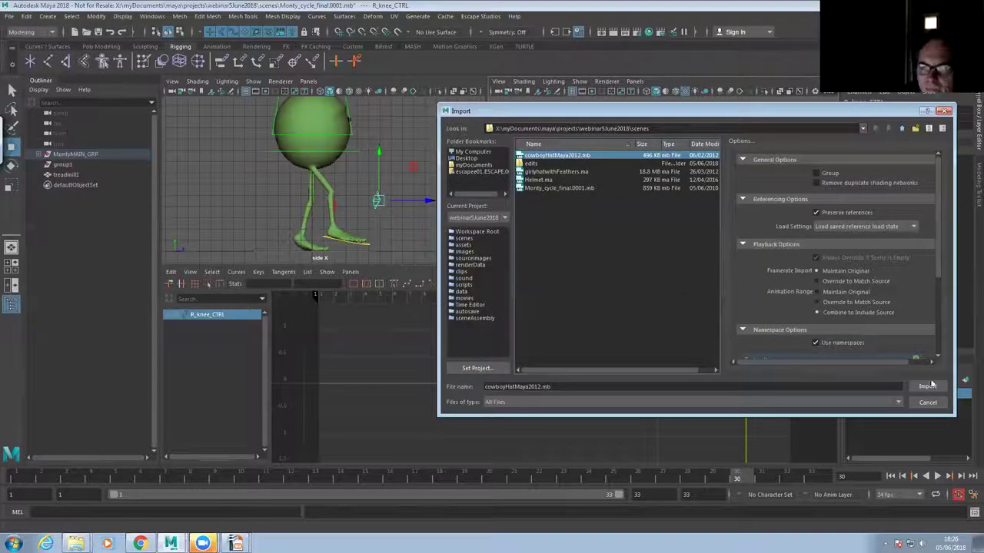
alt+middle_drag(632, 174, 646, 225)
scroll(647, 226, up, 3)
alt+drag(609, 202, 604, 174)
click(599, 169)
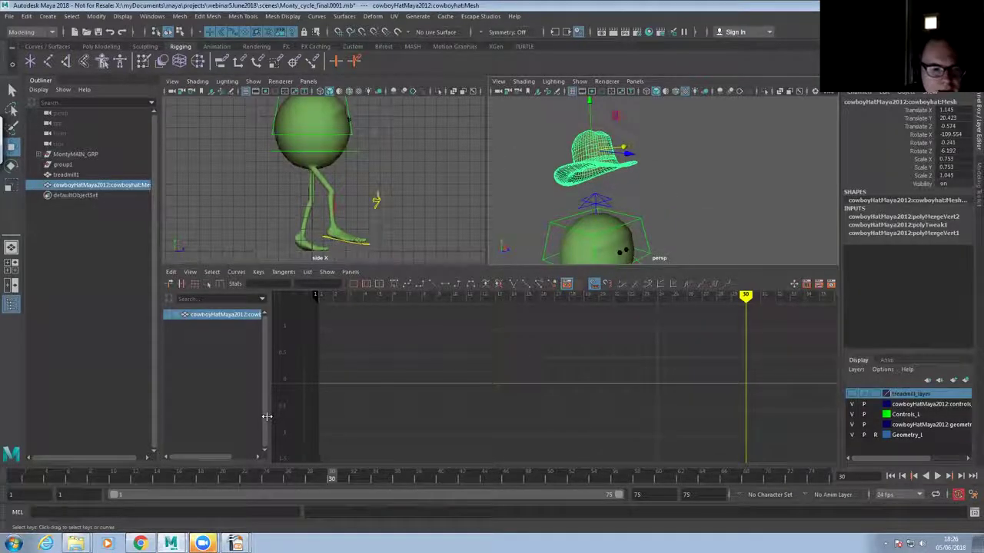
Switch to Chrome, search Google for TurboSquid in a new tab and open the TurboSquid site
click(141, 545)
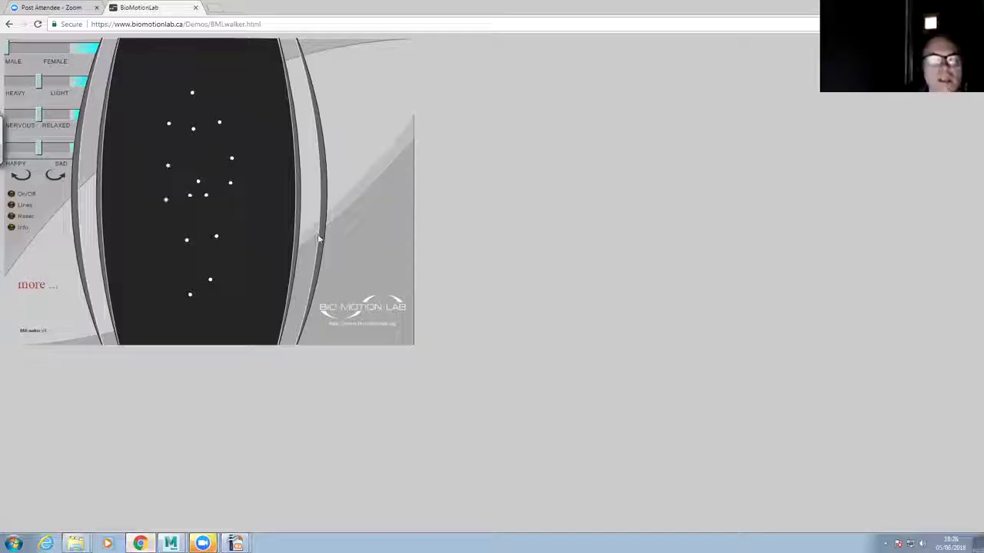
click(219, 11)
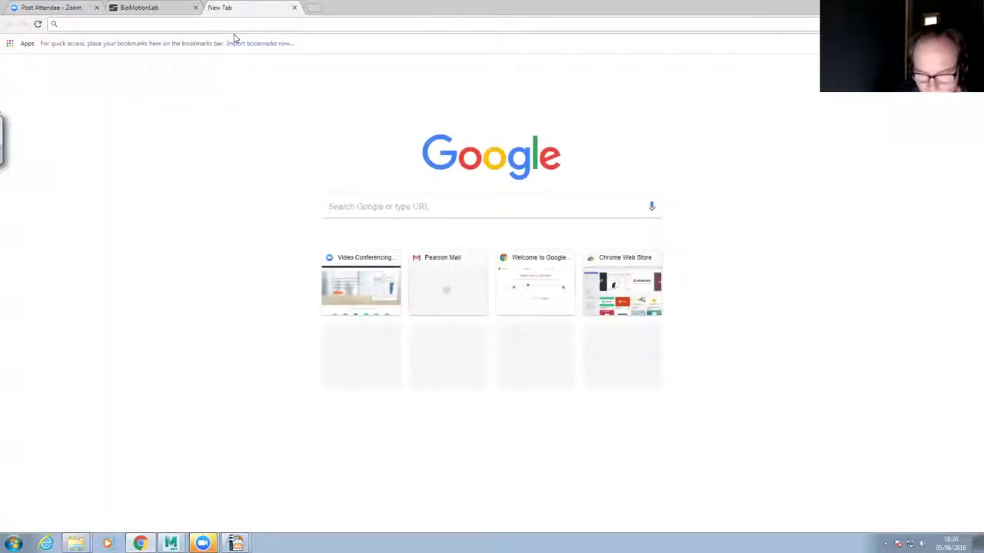
text(turbn)
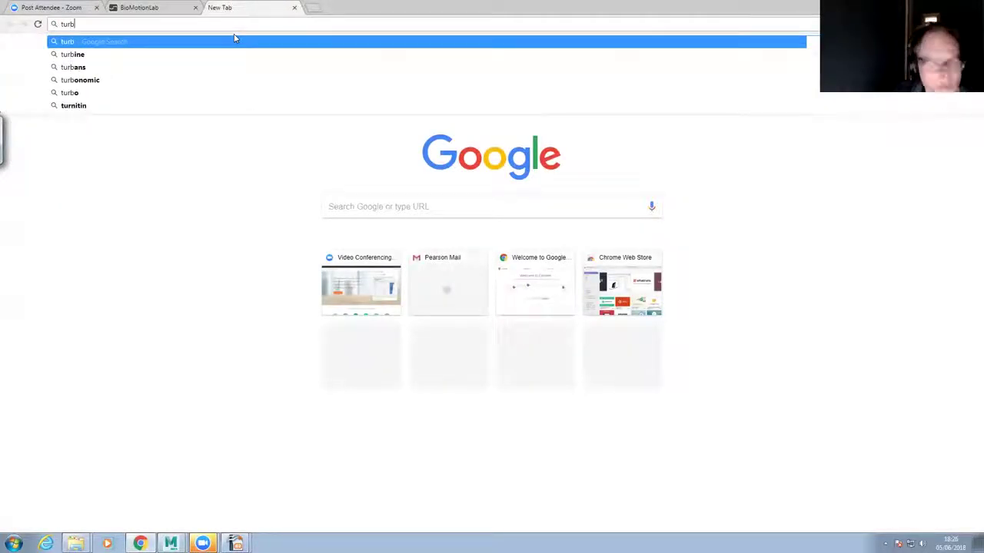
key(Return)
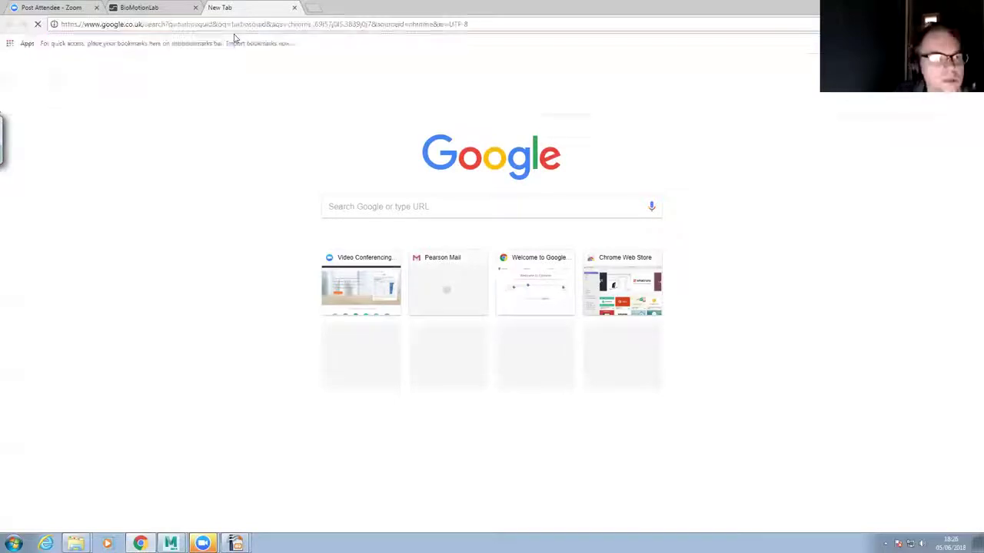
click(178, 131)
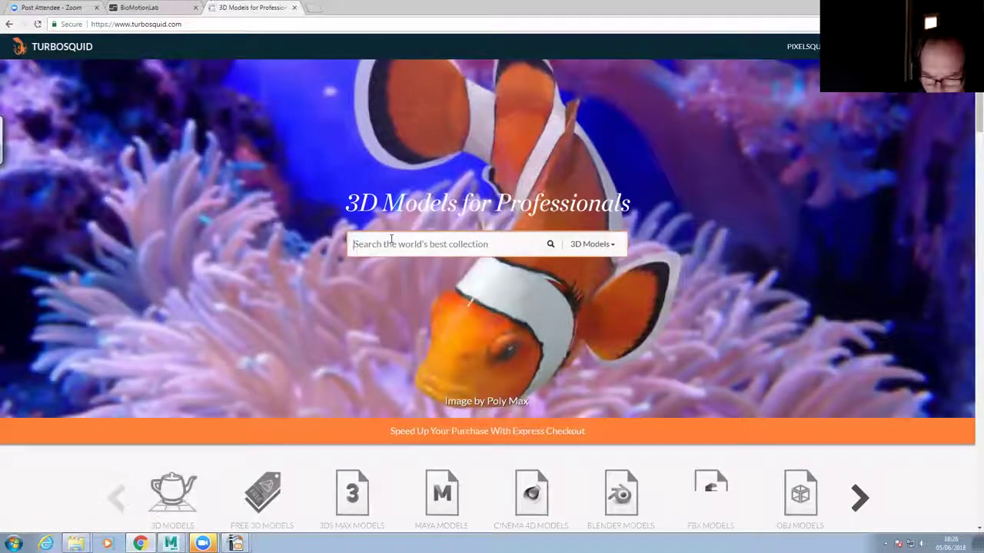
Search TurboSquid's 3D models for "cowboy hat"
click(392, 239)
text(cowb)
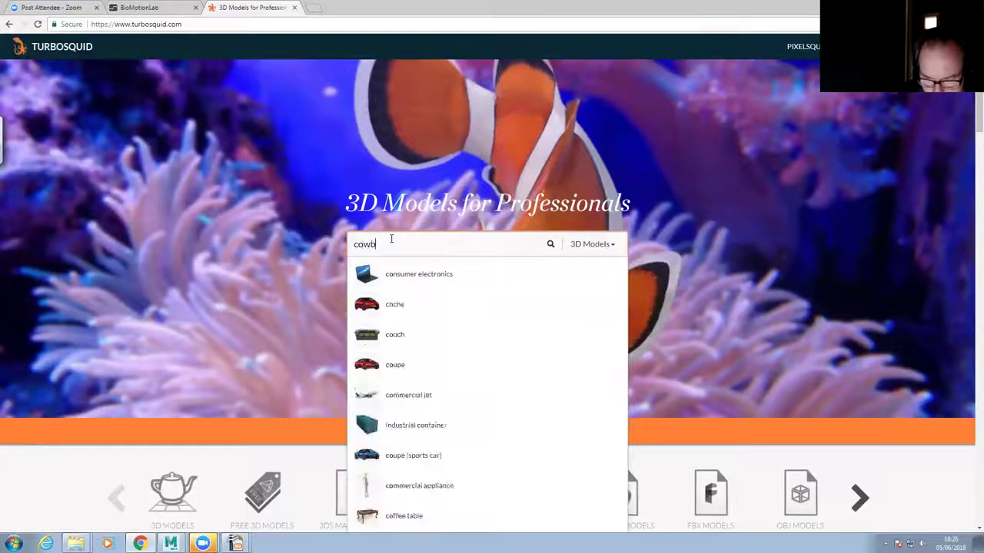
text(oy hat)
key(Return)
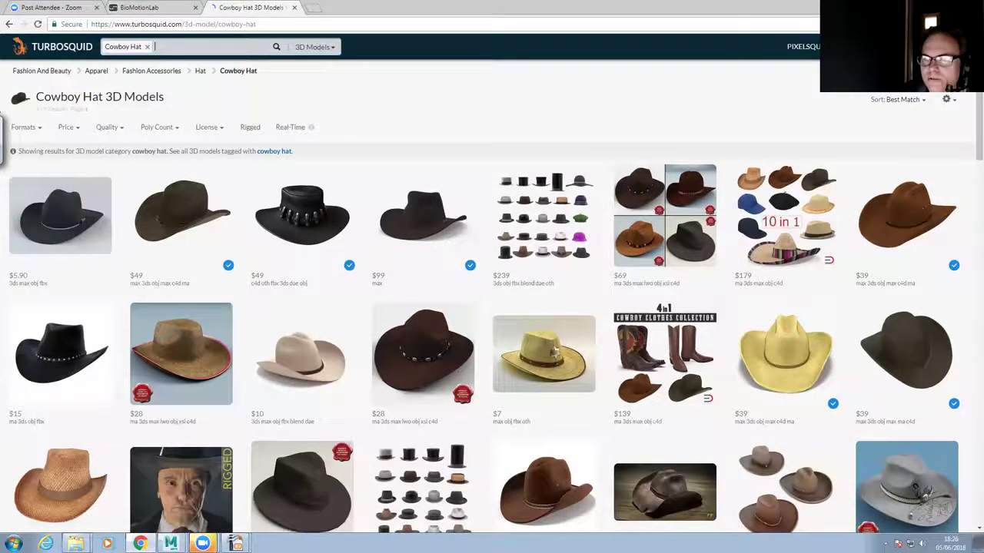
Sort the hat results by Lower Prices, view the free CowboyHat model's page, then return to Maya
drag(820, 11, 715, 69)
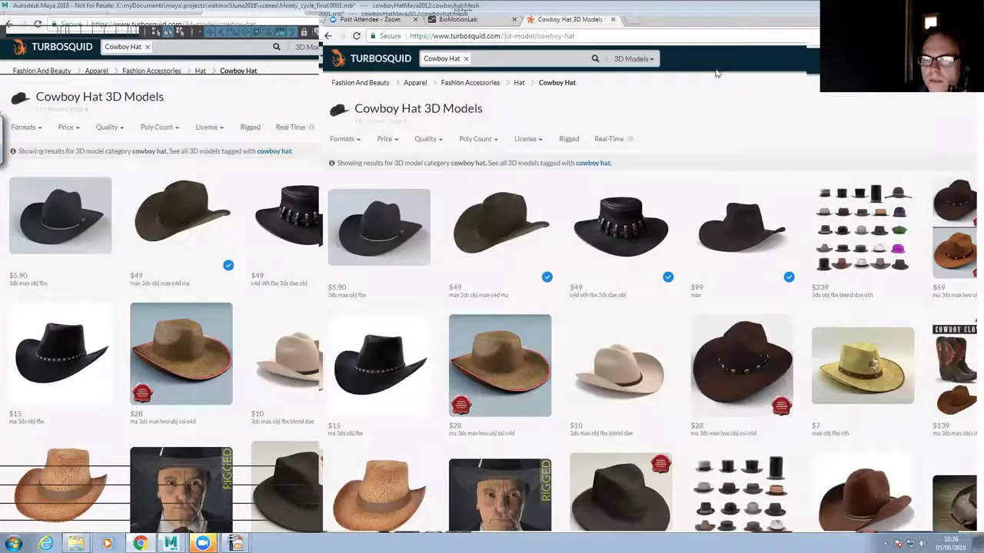
click(817, 159)
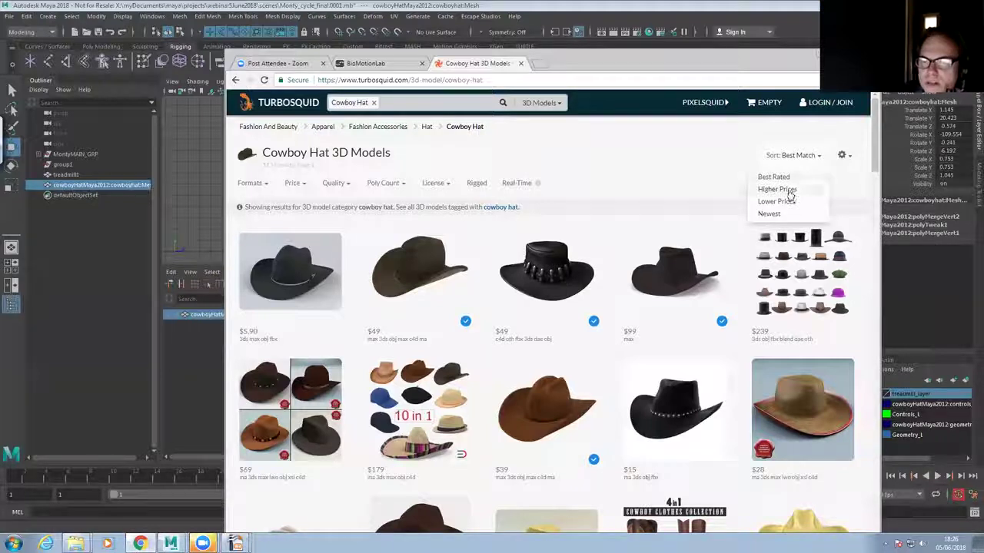
click(791, 201)
scroll(864, 173, down, 1)
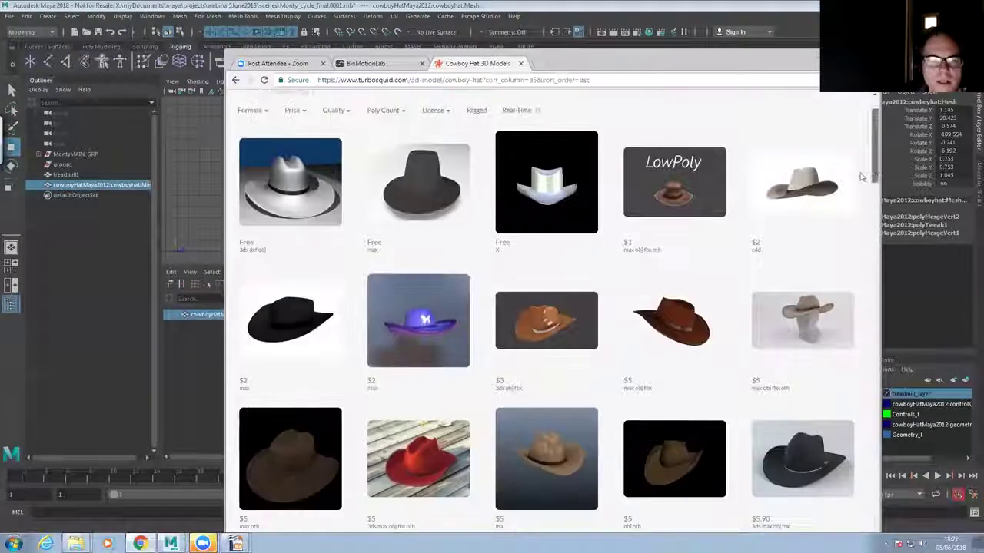
click(292, 213)
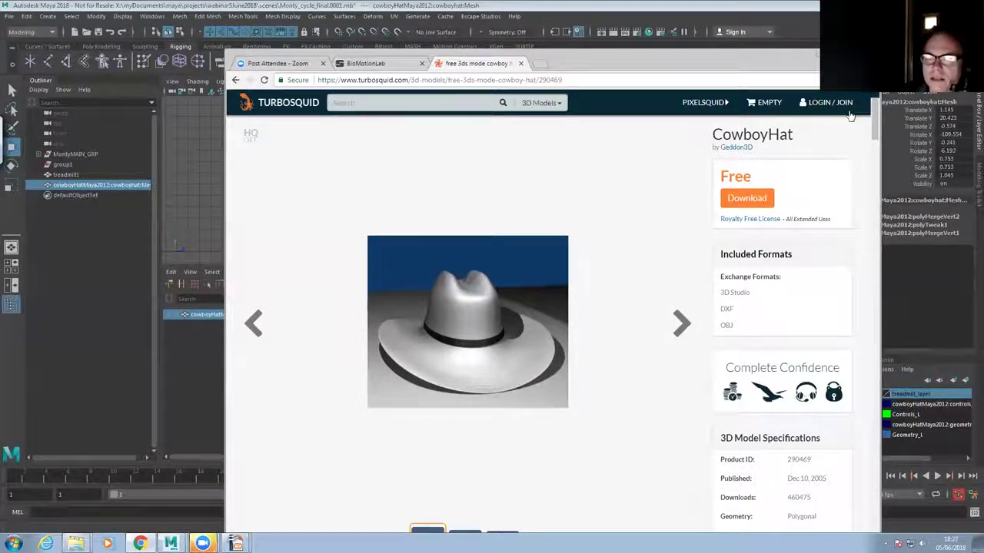
drag(750, 59, 658, 63)
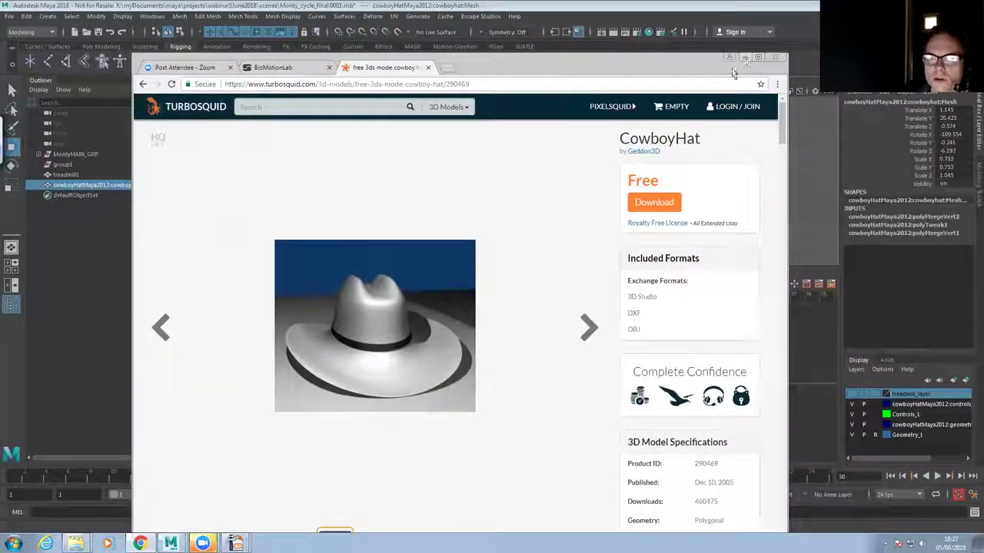
click(721, 56)
Go to frame 1 and lower the cowboy hat onto Monty's head, to a Translate Y of about 15.56
alt+middle_drag(612, 183, 626, 177)
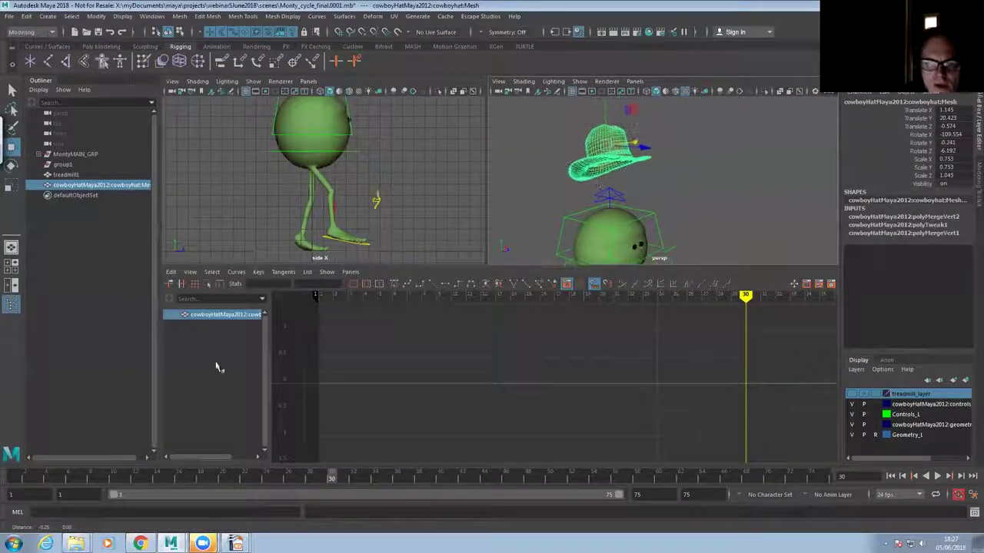
click(9, 479)
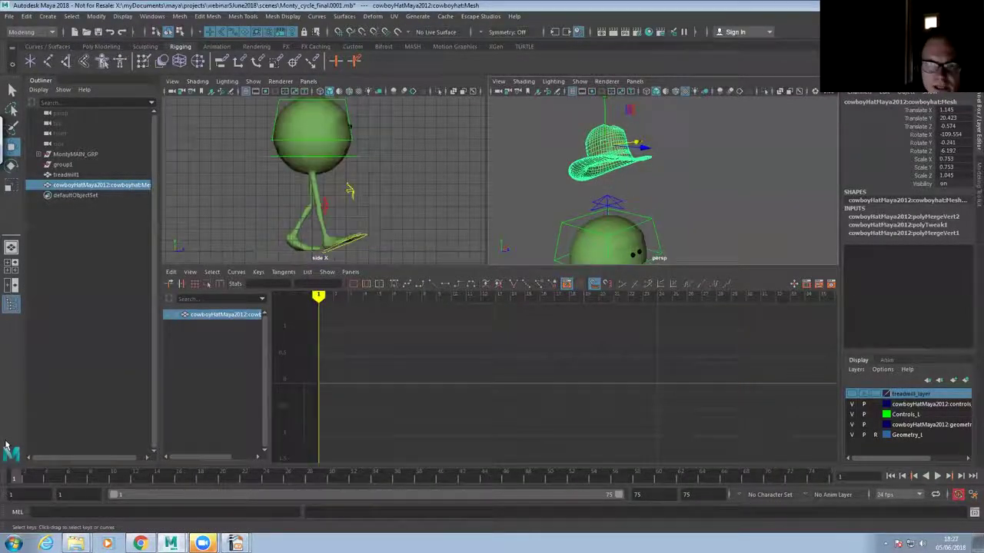
alt+drag(607, 184, 569, 185)
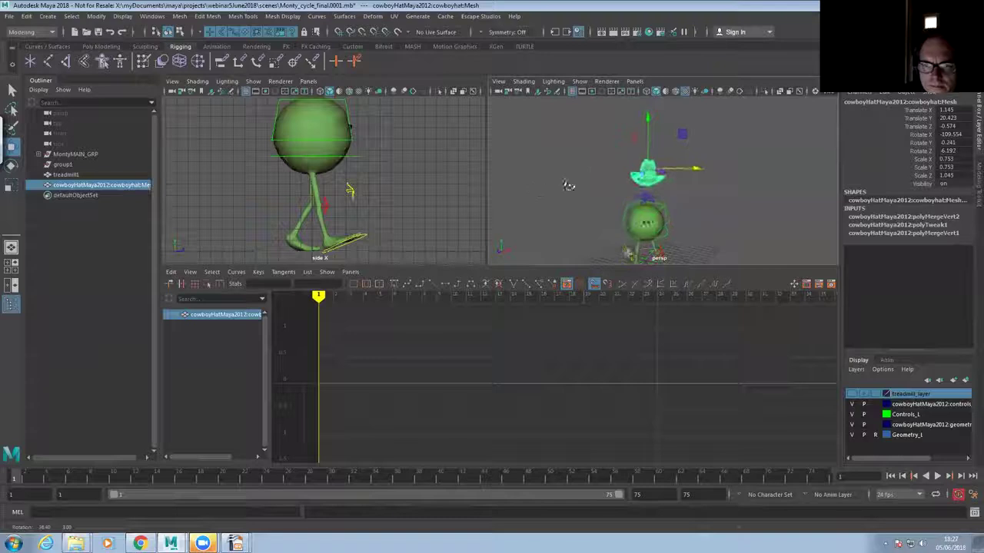
drag(648, 119, 647, 142)
alt+drag(522, 183, 596, 182)
alt+right_drag(596, 181, 893, 177)
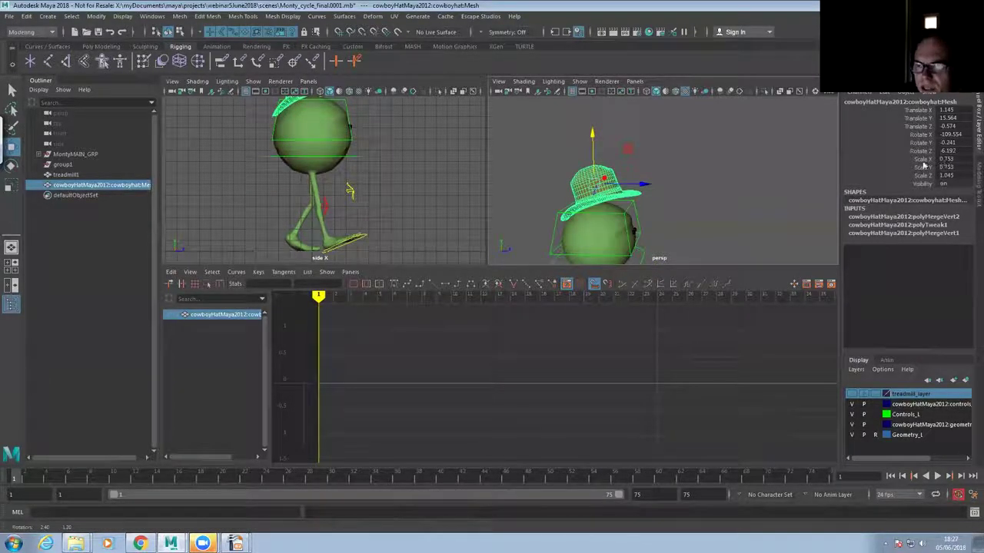
Enlarge the cowboy hat to fit the head, with scale about 1.244 in X and Y and 1.726 in Z
drag(922, 159, 909, 177)
click(11, 186)
drag(617, 182, 578, 195)
drag(653, 176, 676, 182)
Reposition the enlarged hat on the head at about Translate X 1.005, Y 14.895 and Z -1.419
key(w)
alt+drag(561, 223, 504, 223)
drag(653, 139, 651, 136)
alt+right_drag(569, 207, 619, 234)
alt+drag(618, 235, 632, 233)
scroll(632, 235, up, 8)
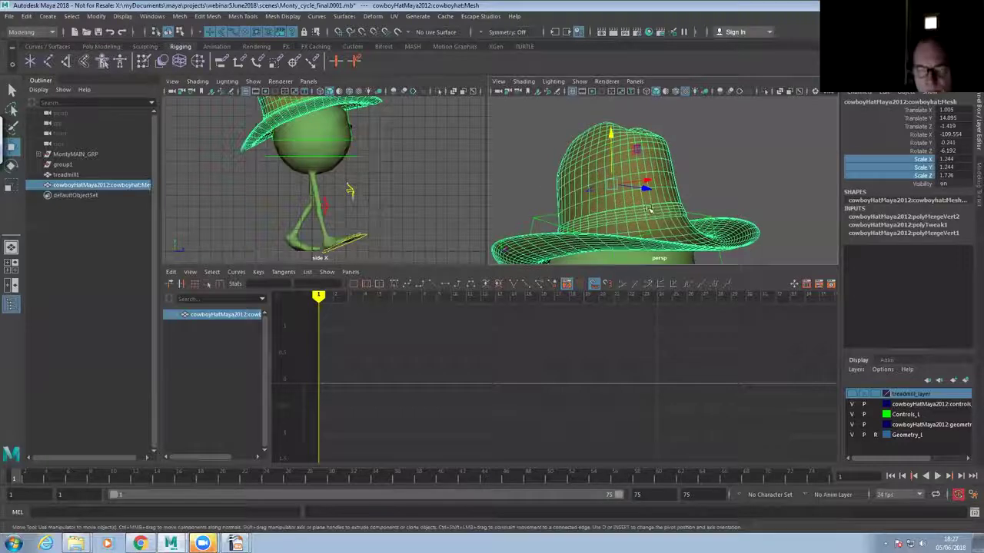
Parent the cowboy hat to squash_CTRL, using wireframe display to reach the control, then restore shaded display
key(4)
alt+middle_drag(650, 208, 733, 213)
scroll(746, 226, up, 6)
scroll(766, 224, up, 2)
alt+drag(766, 224, 683, 206)
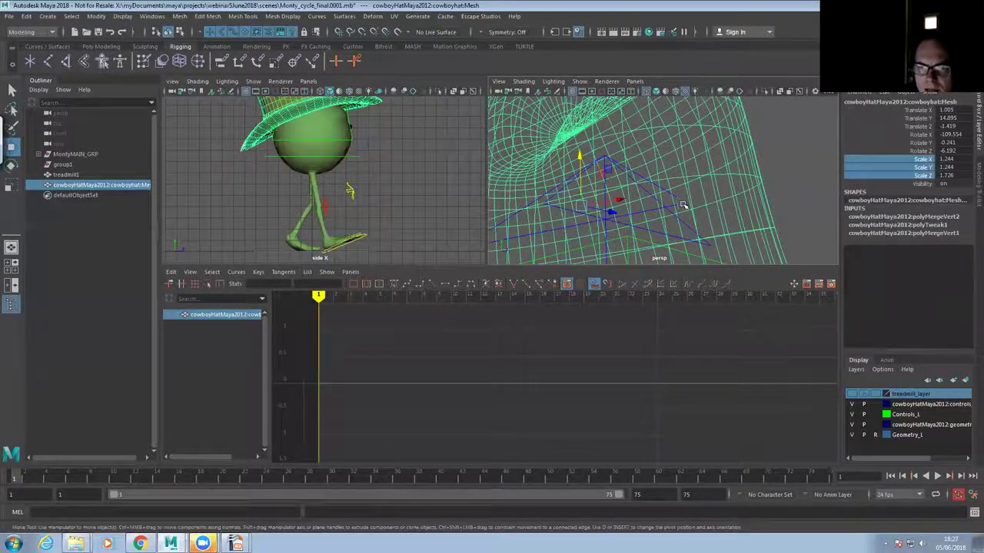
click(684, 205)
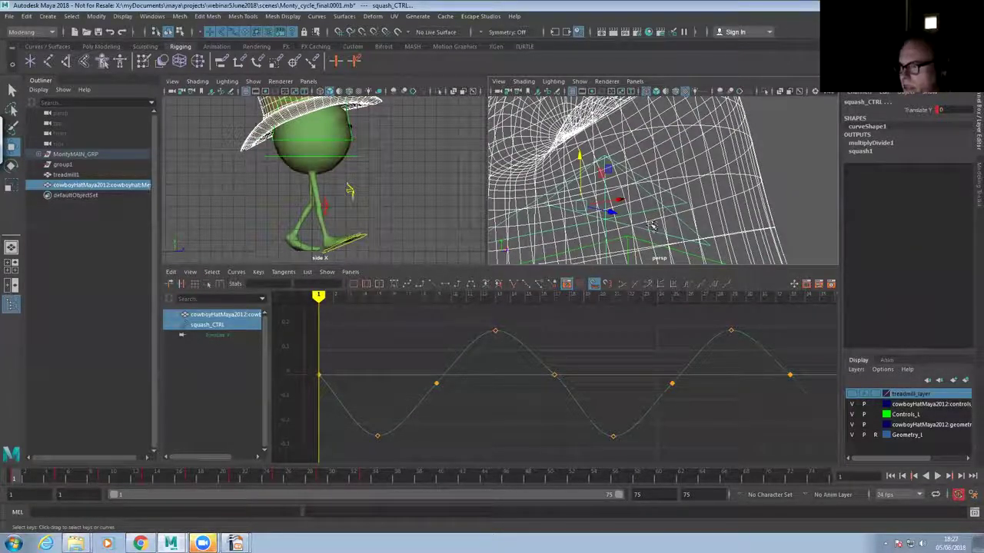
click(648, 223)
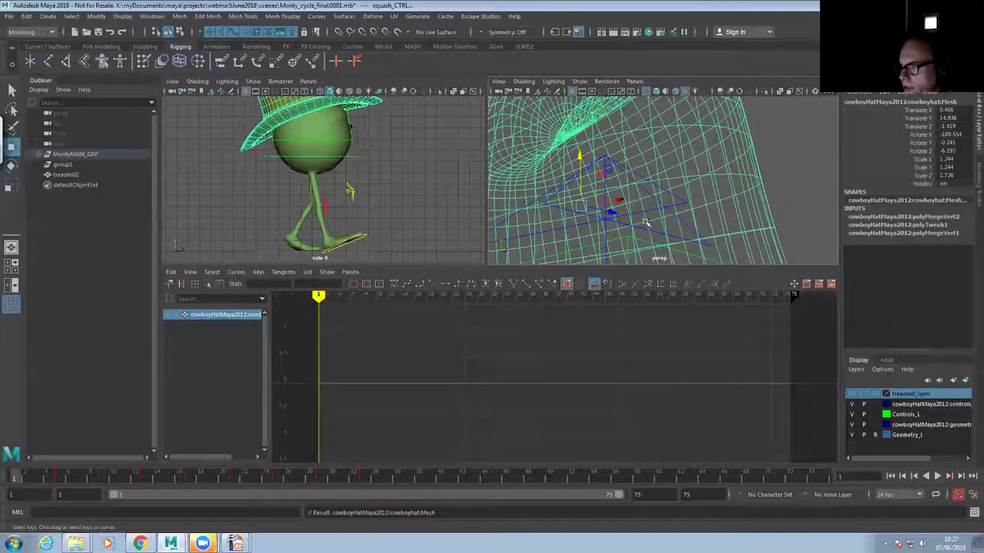
key(f)
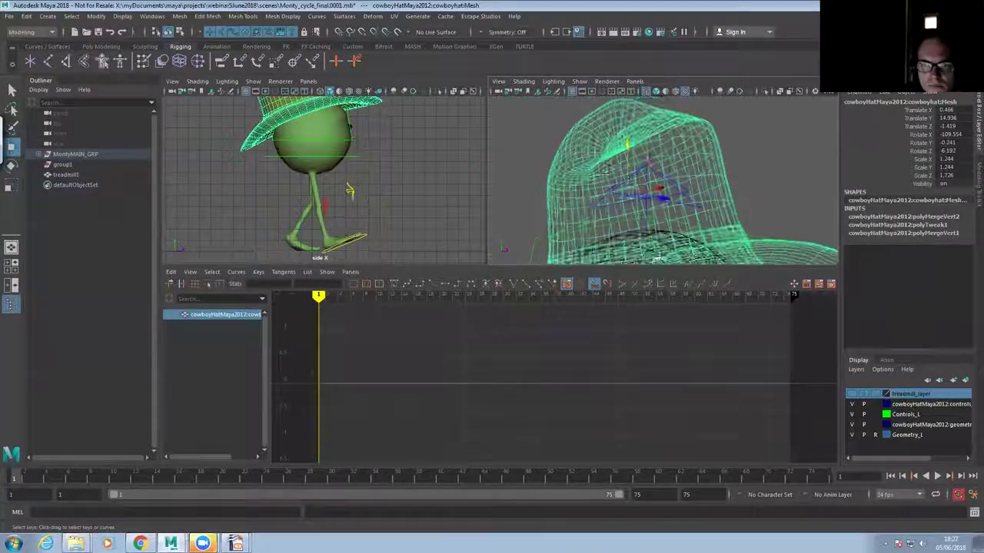
key(5)
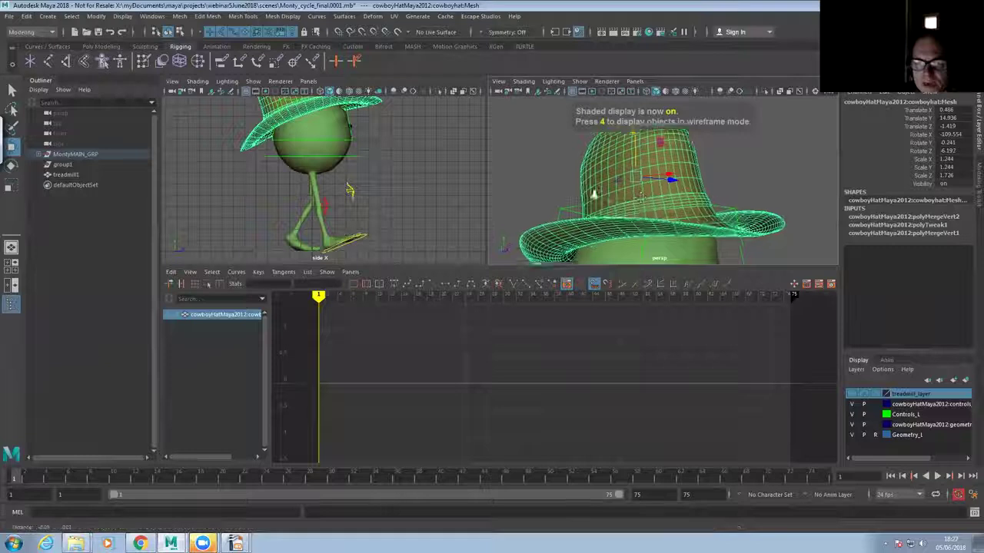
Play the walk cycle with the hat attached and review it from the front, then stop playback
scroll(703, 191, down, 3)
click(703, 192)
alt+right_drag(703, 192, 636, 193)
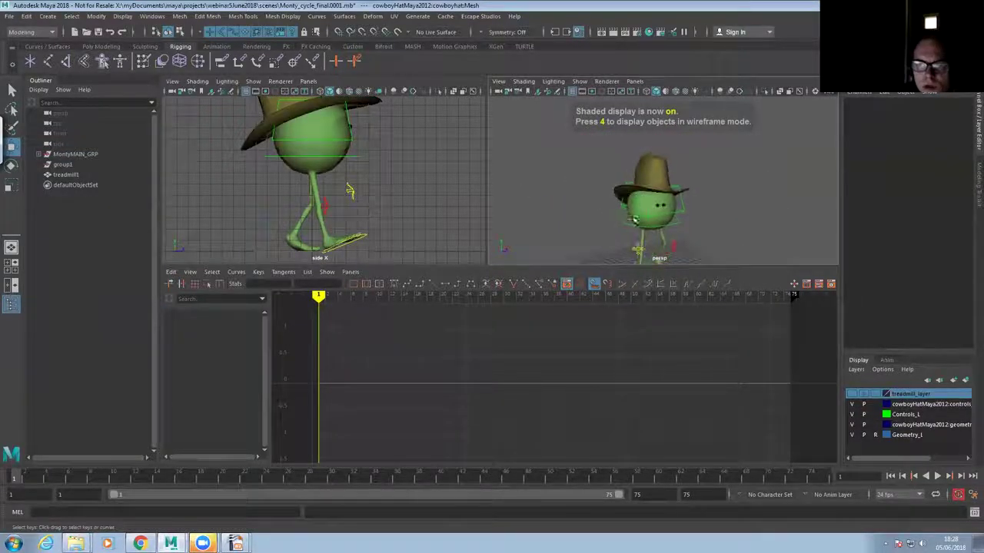
click(935, 477)
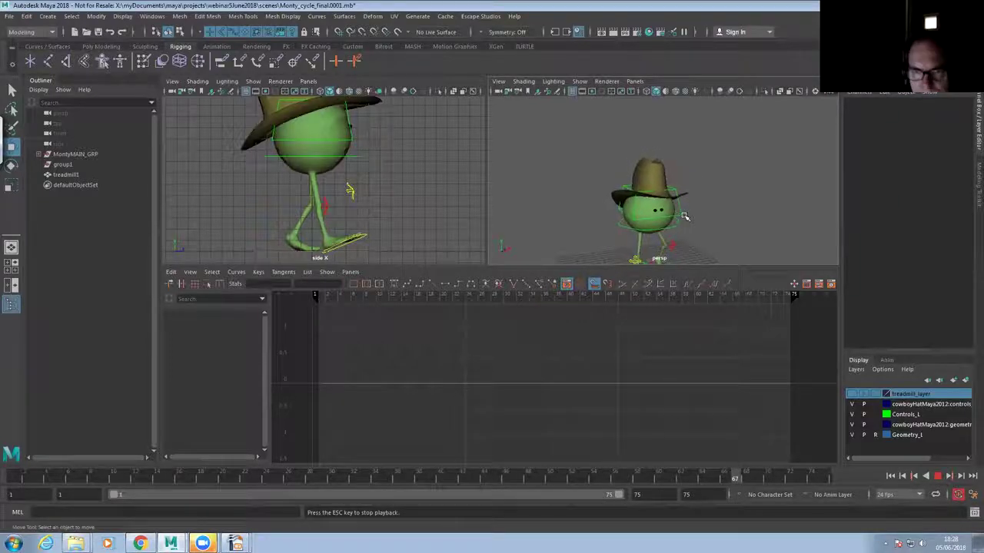
alt+drag(650, 178, 611, 214)
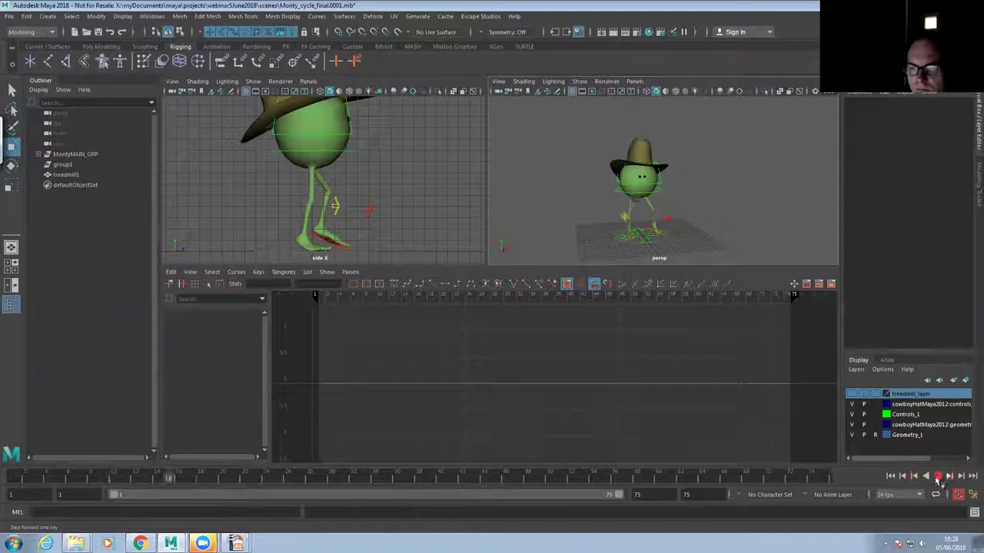
key(Escape)
Increase the hip sway by lowering root_CTRL's Translate X key at frame 13 to about -1.12
click(670, 168)
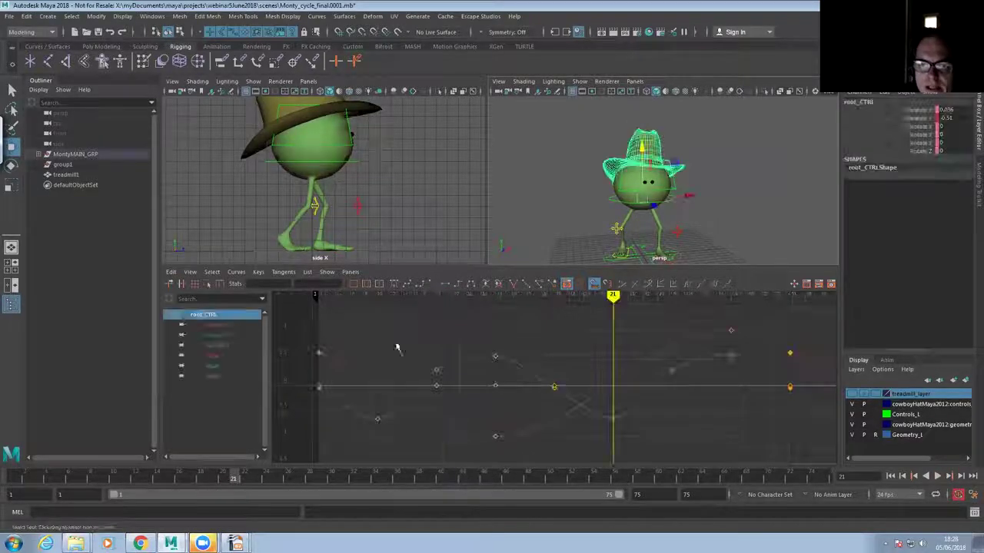
click(219, 325)
click(14, 477)
alt+right_drag(571, 372, 528, 406)
drag(510, 399, 534, 424)
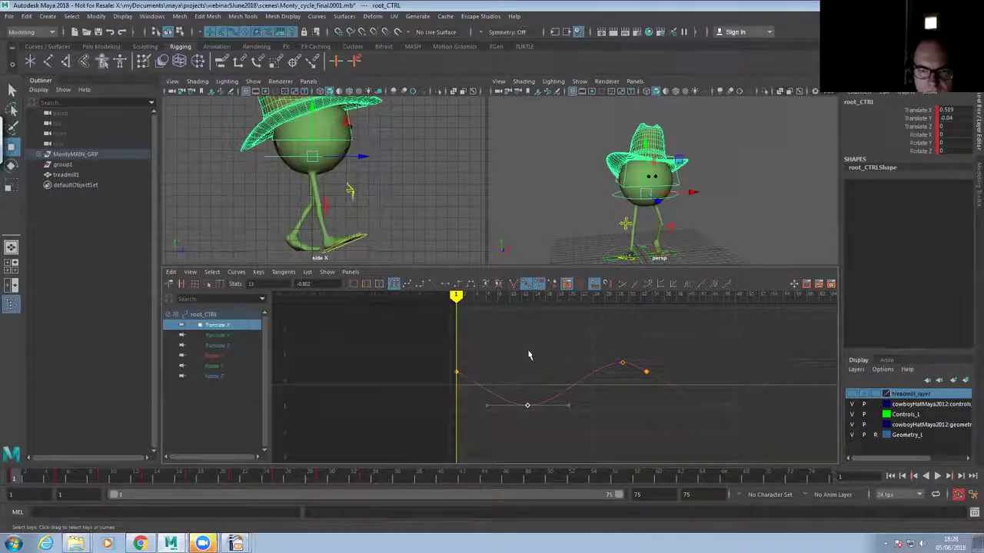
drag(42, 480, 146, 478)
shift+middle_drag(494, 429, 494, 431)
Raise root_CTRL's Translate X key at frame 29 and the first and last keys to about 0.82, then play the walk
shift+middle_drag(602, 401, 615, 382)
drag(451, 369, 652, 388)
shift+middle_drag(630, 389, 630, 372)
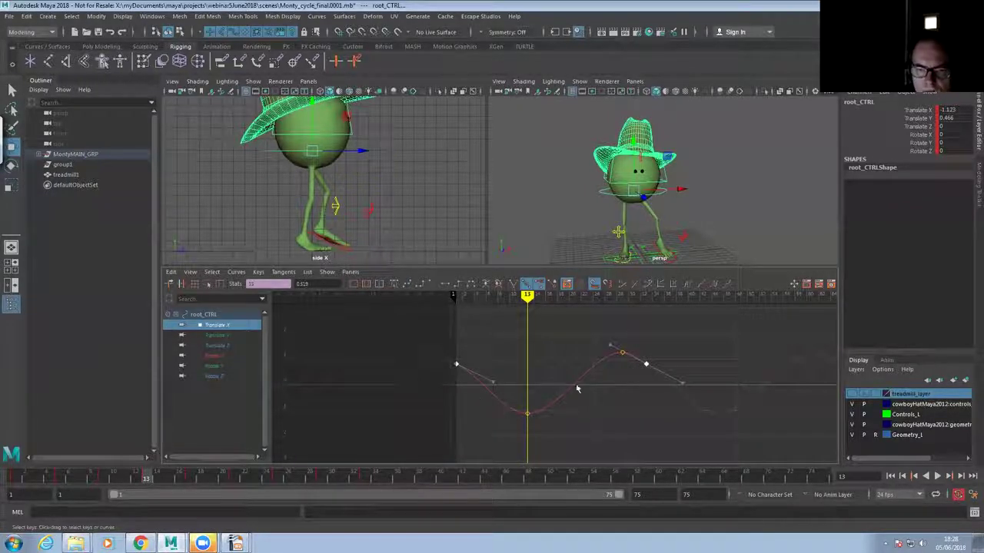
click(936, 476)
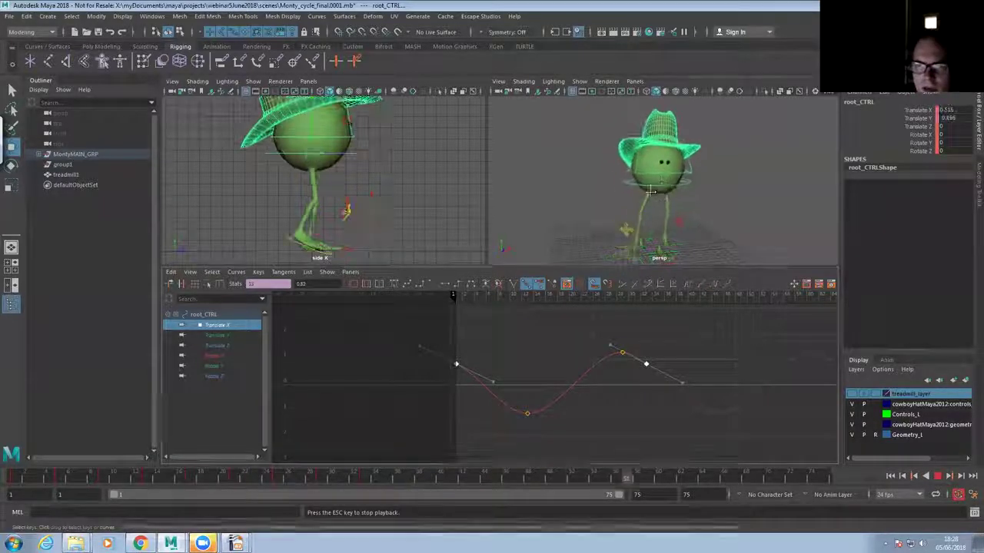
Clear the selection and hide NURBS curves in the perspective view to review the walk without its controls, then stop playback
click(680, 223)
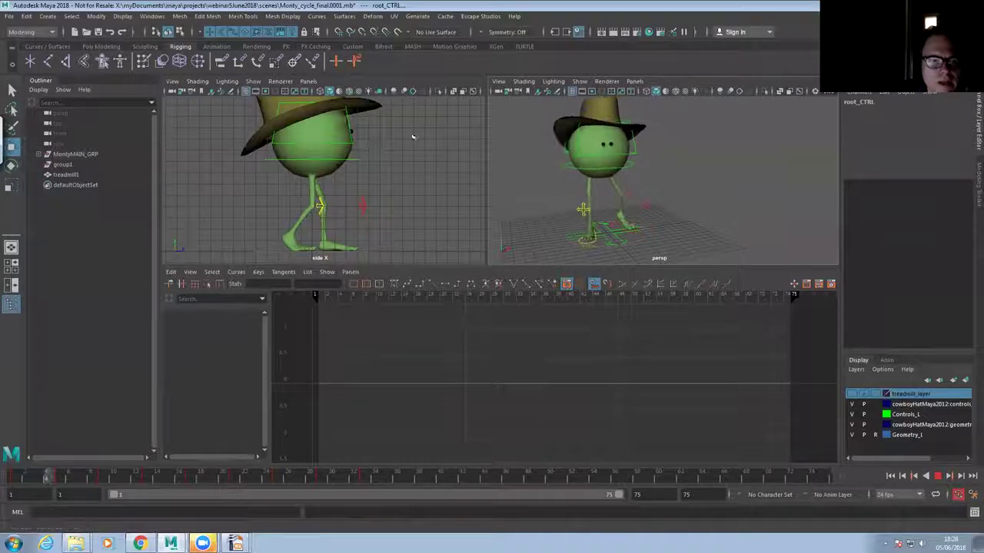
click(580, 81)
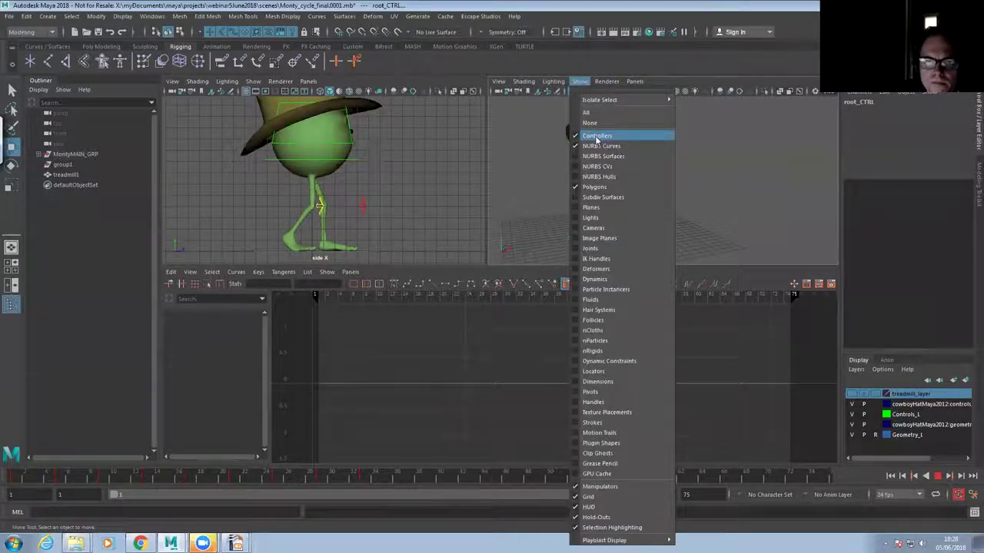
click(598, 146)
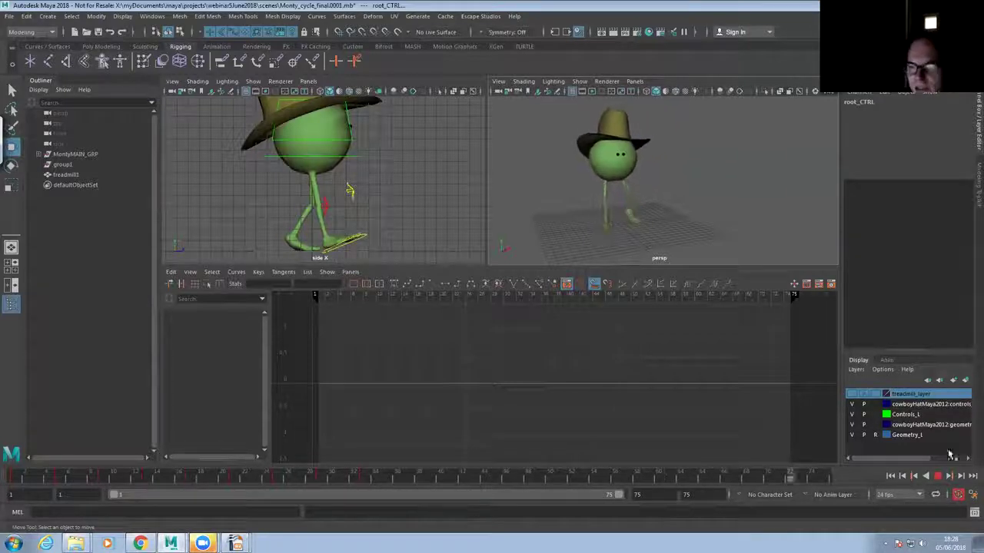
click(937, 478)
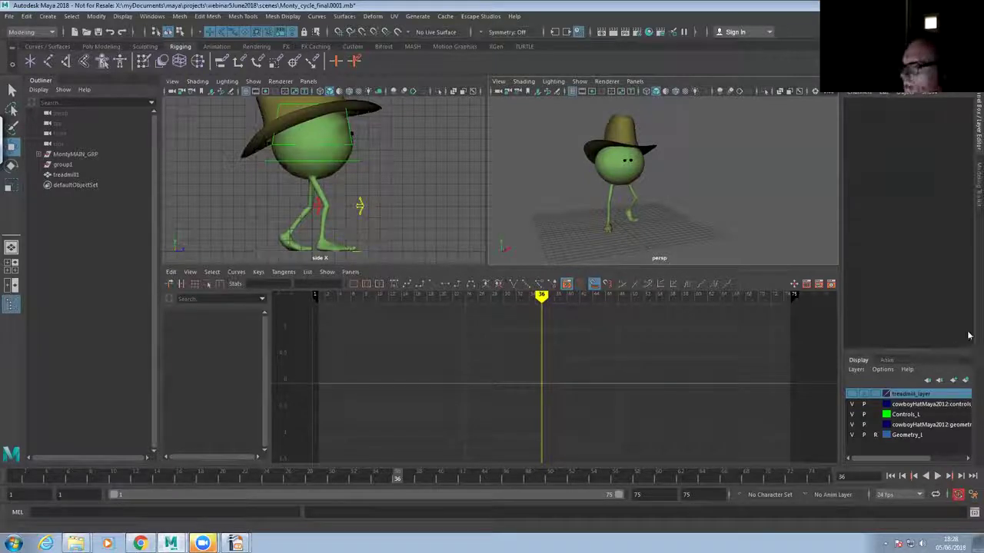
Show the NURBS curves in the perspective view again and select root_CTRL with the Rotate tool
click(936, 475)
click(582, 81)
click(592, 146)
click(637, 179)
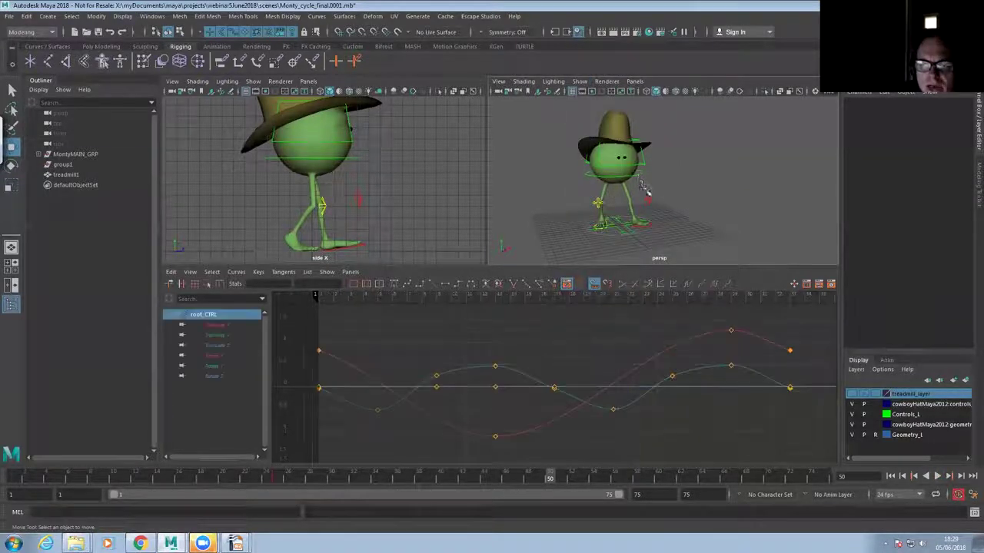
key(e)
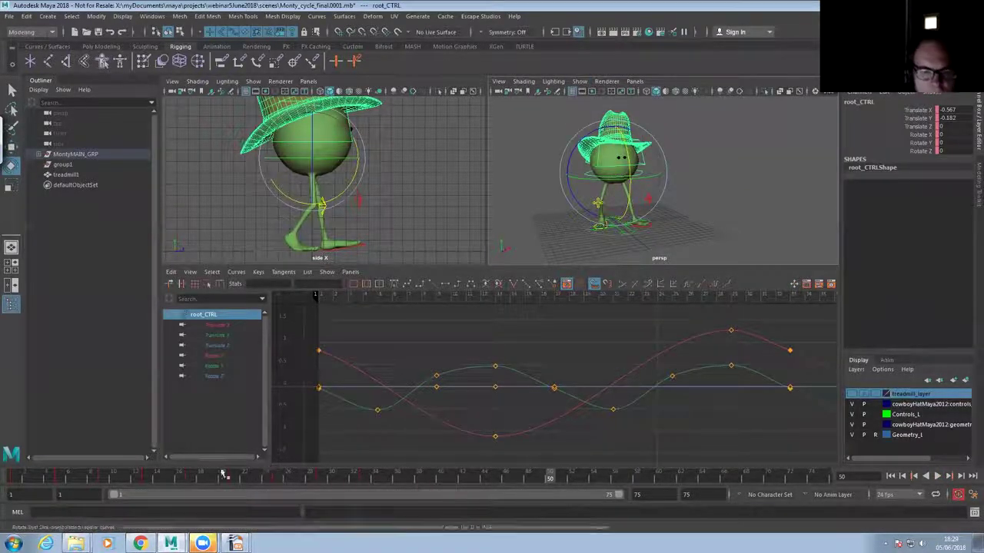
Key the root control's Rotate Y at about -7.9 on frame 1, -3.4 on frame 33 and 10.7 on frame 17
key(alt+shift+v)
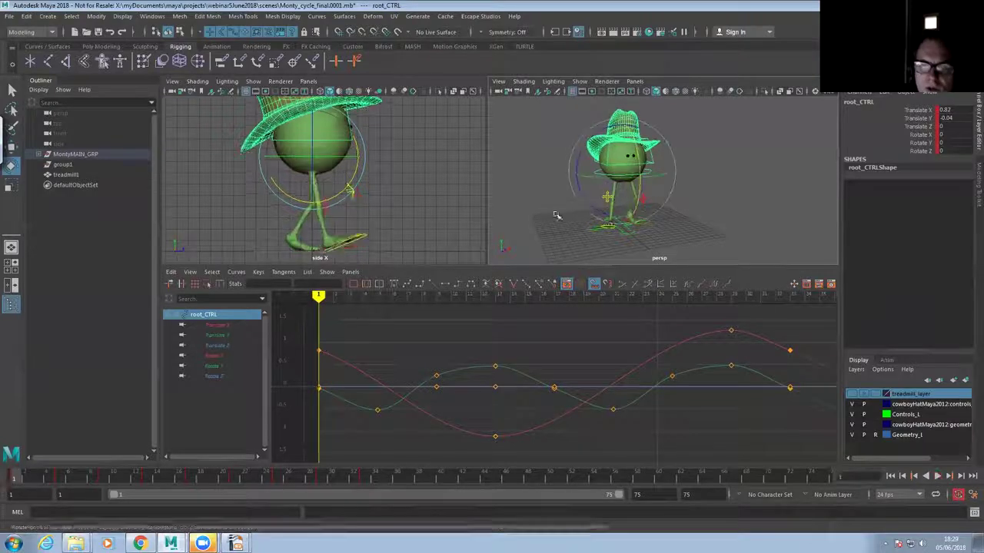
alt+drag(556, 215, 543, 234)
drag(662, 179, 653, 191)
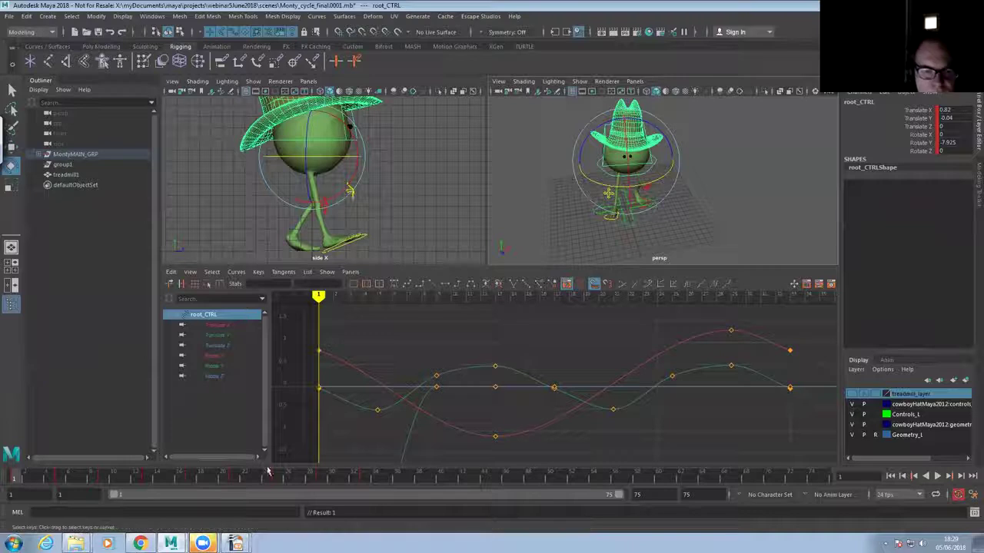
click(365, 479)
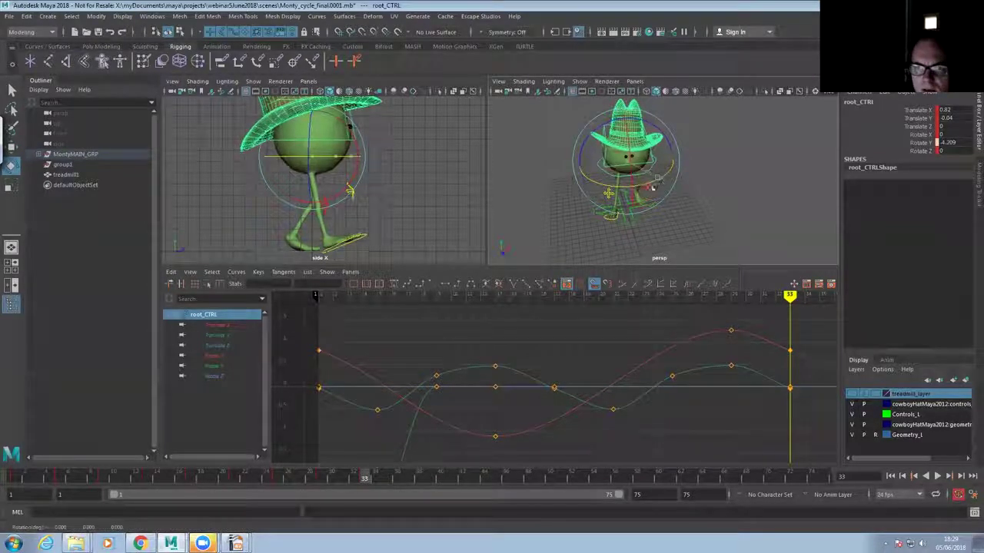
drag(653, 187, 656, 184)
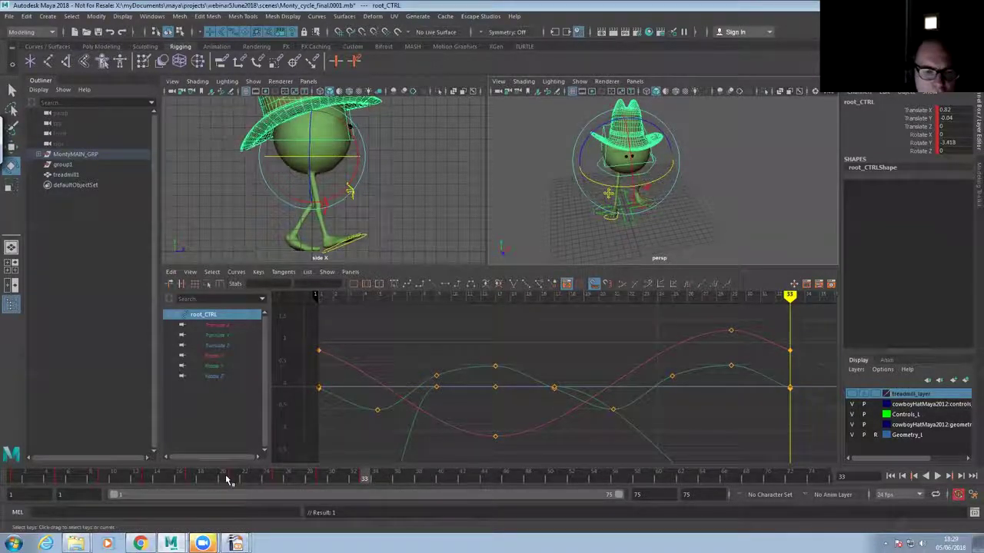
click(191, 479)
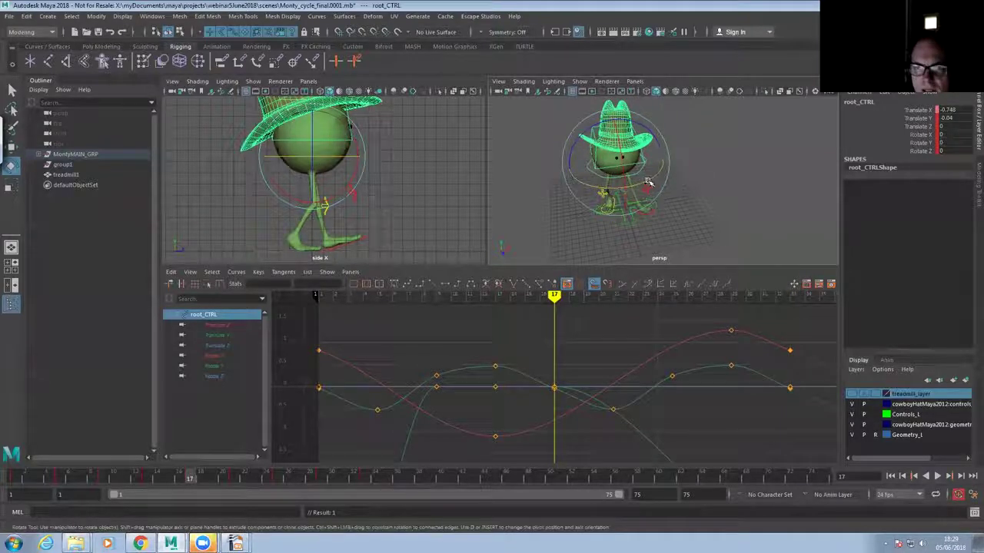
drag(647, 181, 657, 179)
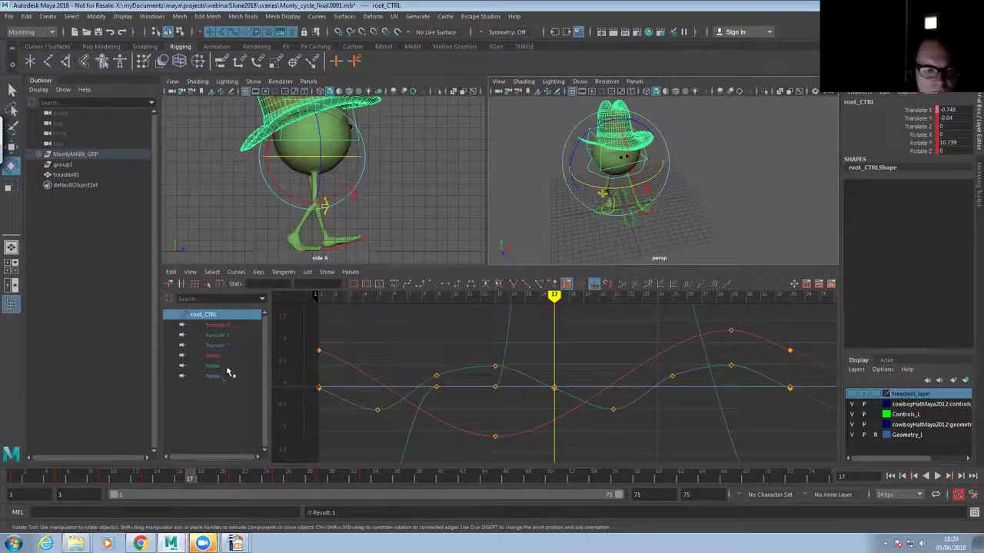
Reduce the root's Rotate Y curve to keys on frames 1, 17 and 33, set the last to about -7.75, and play the cycle
click(228, 368)
key(Delete)
alt+right_drag(681, 408, 665, 402)
click(688, 400)
shift+middle_drag(679, 406, 680, 421)
click(945, 476)
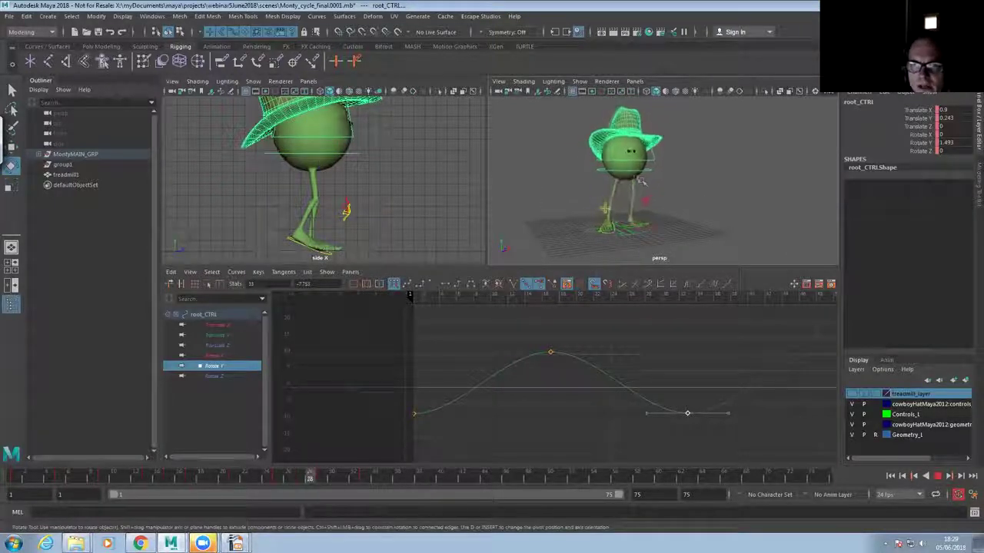
click(937, 476)
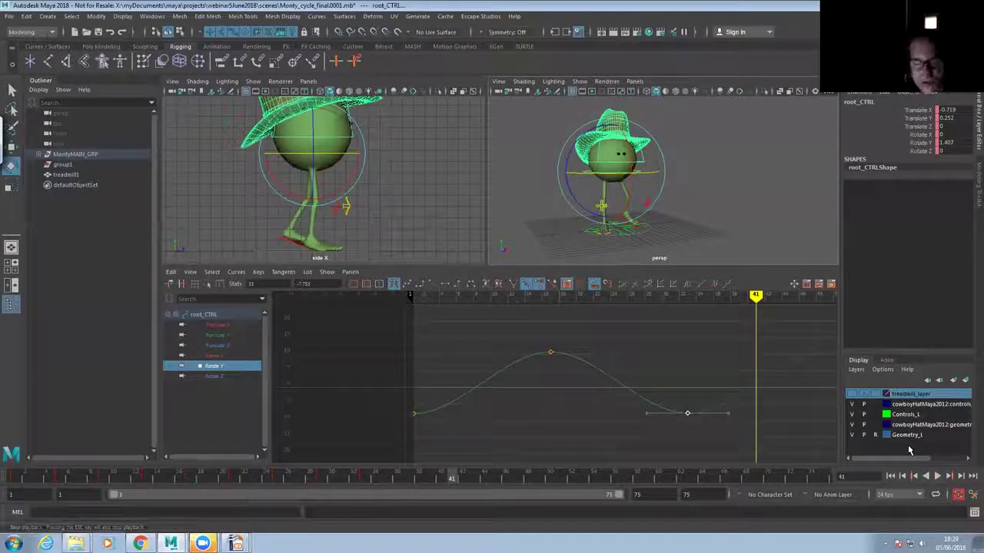
Reopen the scene Monty_cycle_final.0001.mb without saving the current changes and dismiss the mental ray notice
click(10, 16)
click(35, 38)
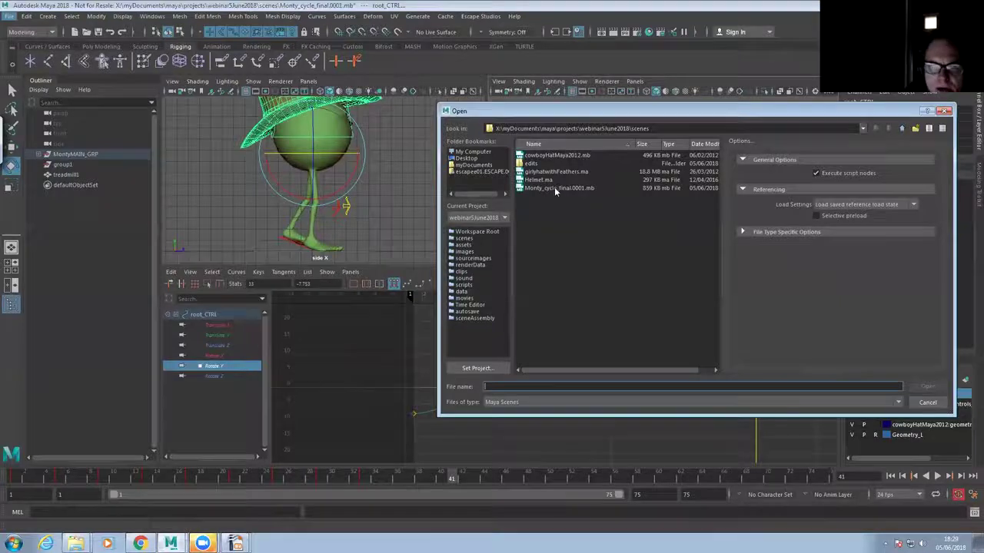
click(555, 188)
click(928, 386)
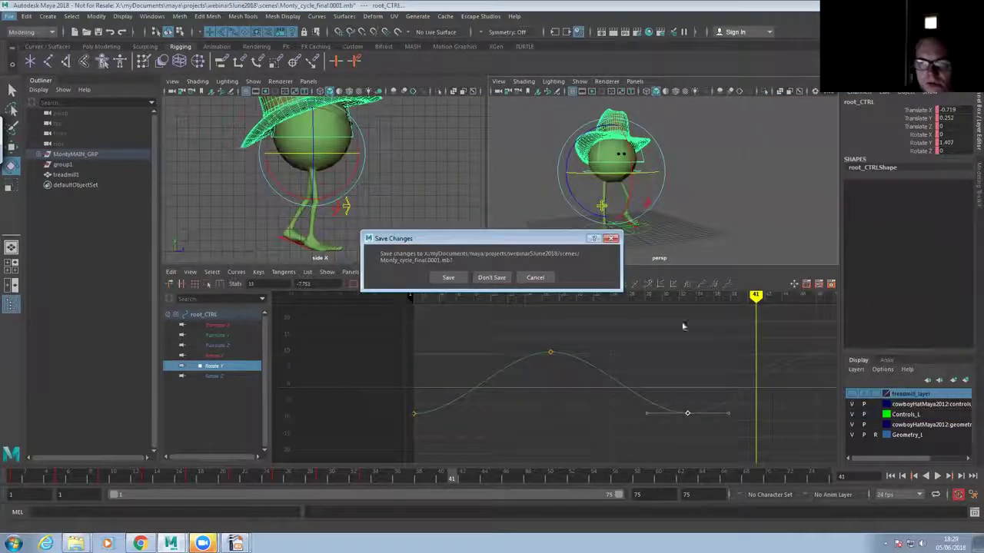
click(499, 278)
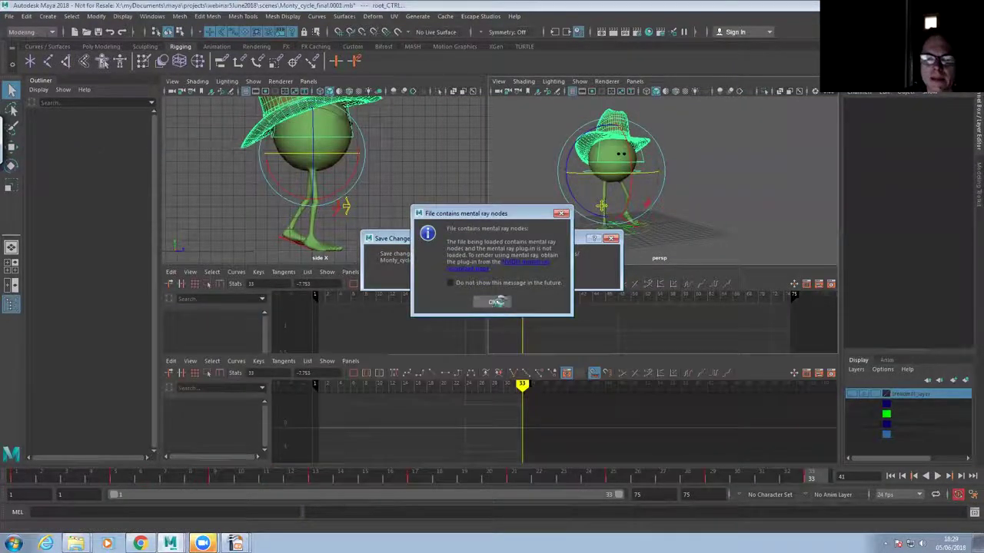
click(497, 305)
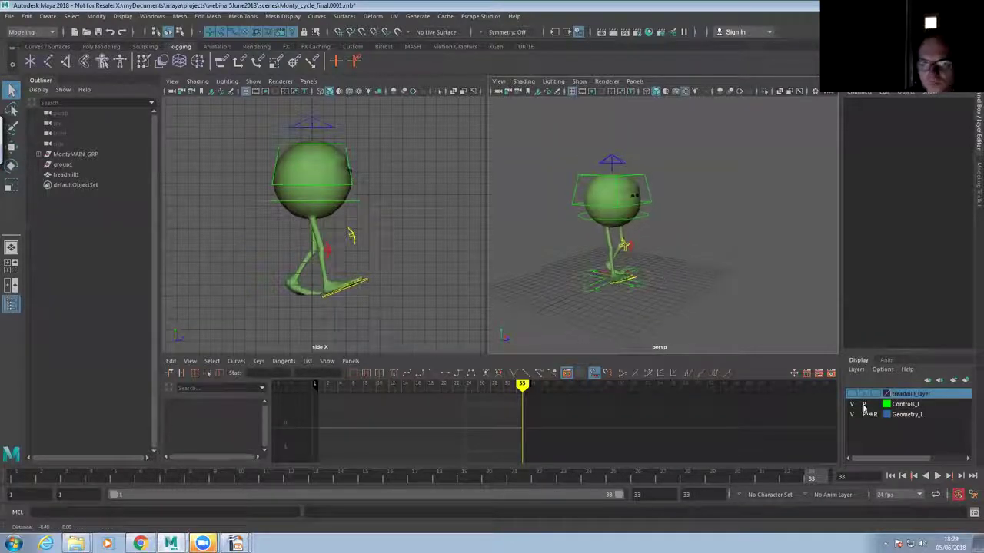
Play the original walk cycle in the perspective view and stop it
click(939, 477)
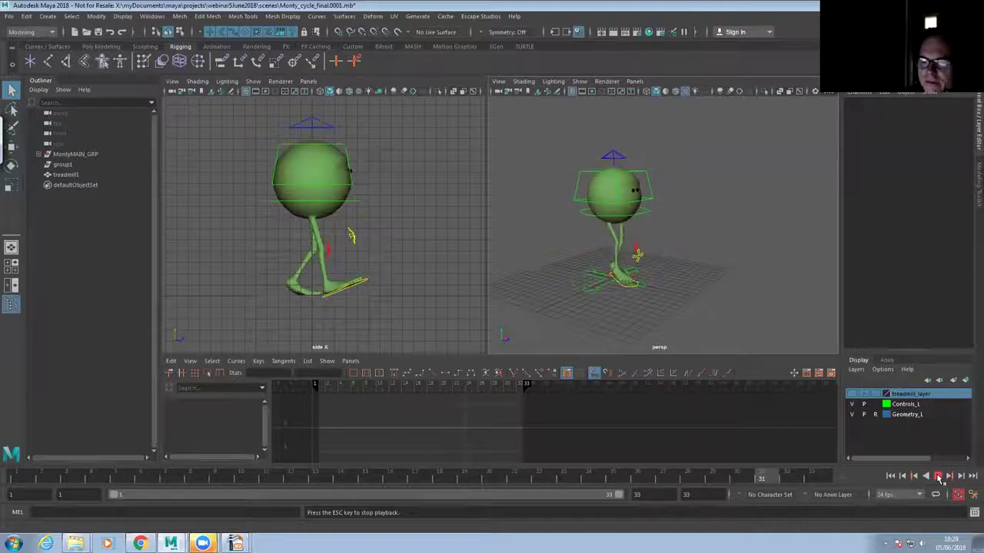
mouse_move(644, 281)
alt+mouse_down()
mouse_move(582, 279)
mouse_move(651, 272)
alt+mouse_up()
key(Escape)
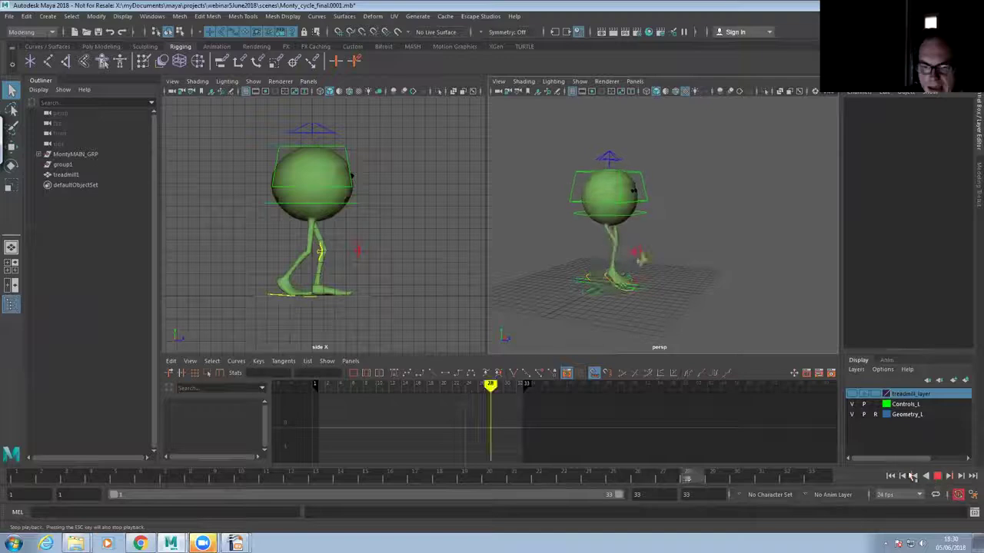
Switch to Chrome and examine the BioMotionLab walker with its gender slider set fully to female, then minimise the browser
click(139, 543)
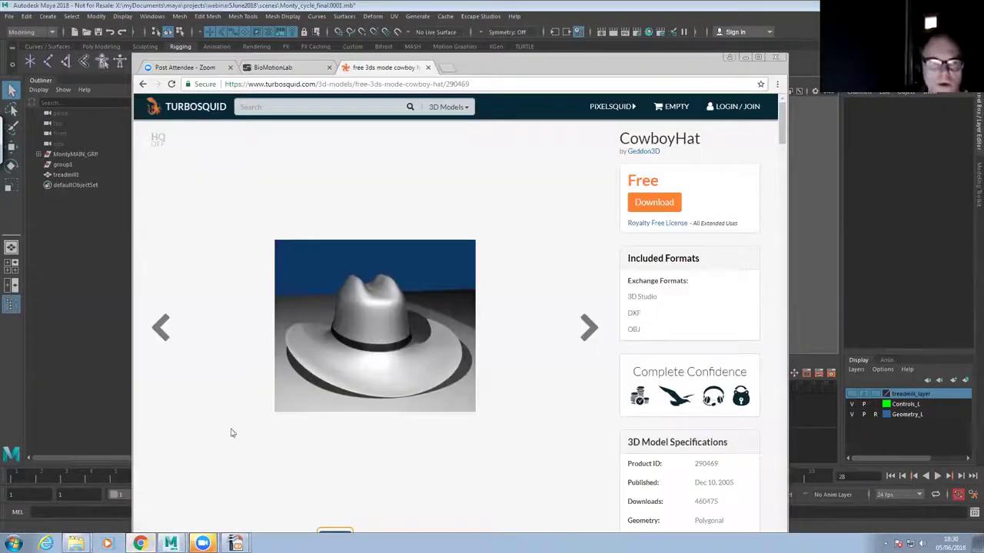
click(274, 68)
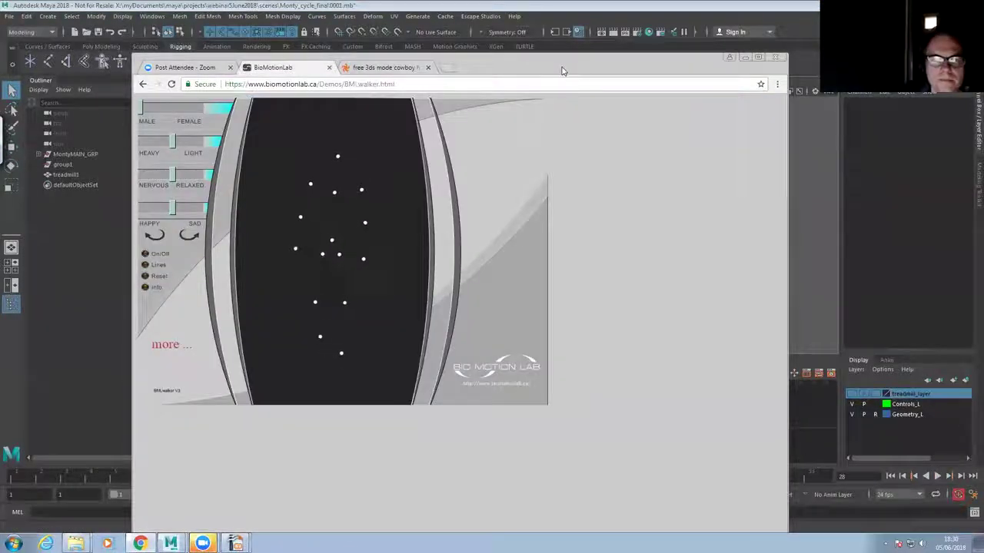
drag(572, 58, 588, 43)
drag(164, 97, 221, 92)
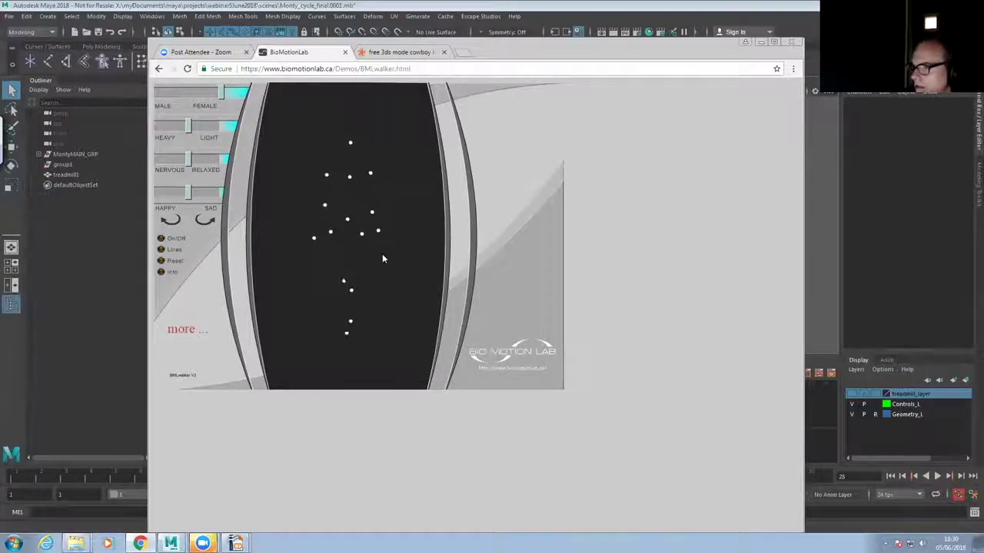
click(761, 43)
Isolate the root control's Translate Y curve in an enlarged Graph Editor and go to frame 5
alt+right_drag(585, 238, 619, 238)
alt+drag(618, 239, 639, 239)
click(637, 209)
click(218, 424)
drag(530, 356, 523, 282)
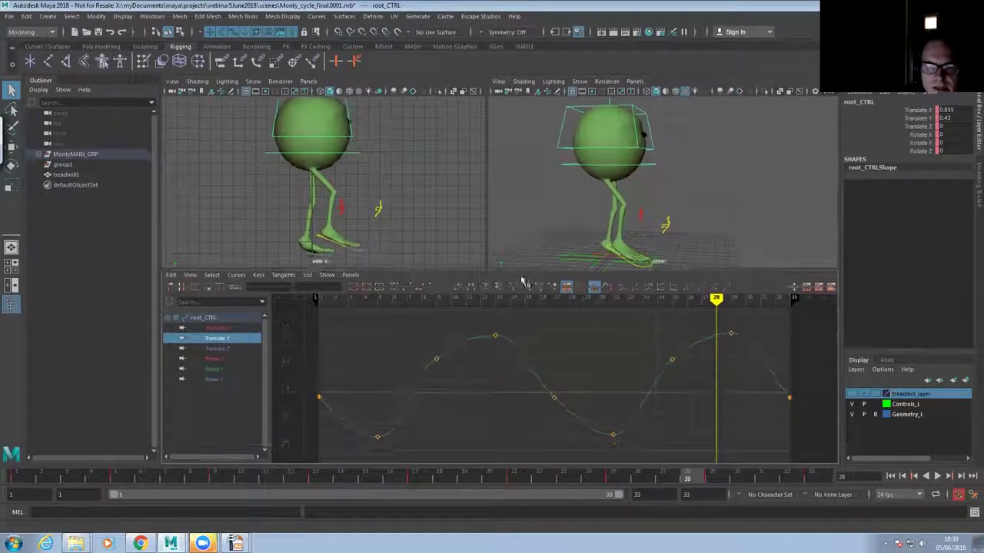
drag(43, 478, 123, 478)
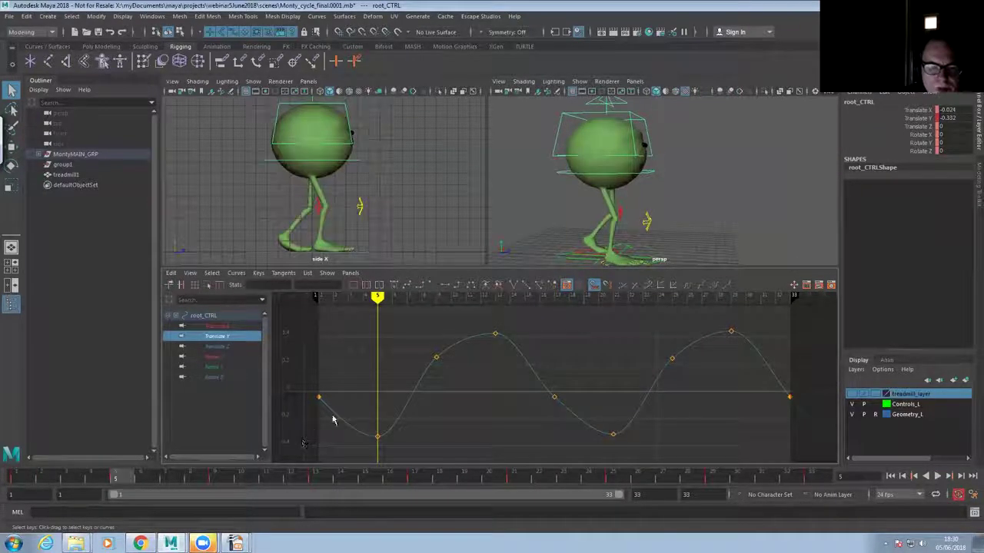
click(580, 421)
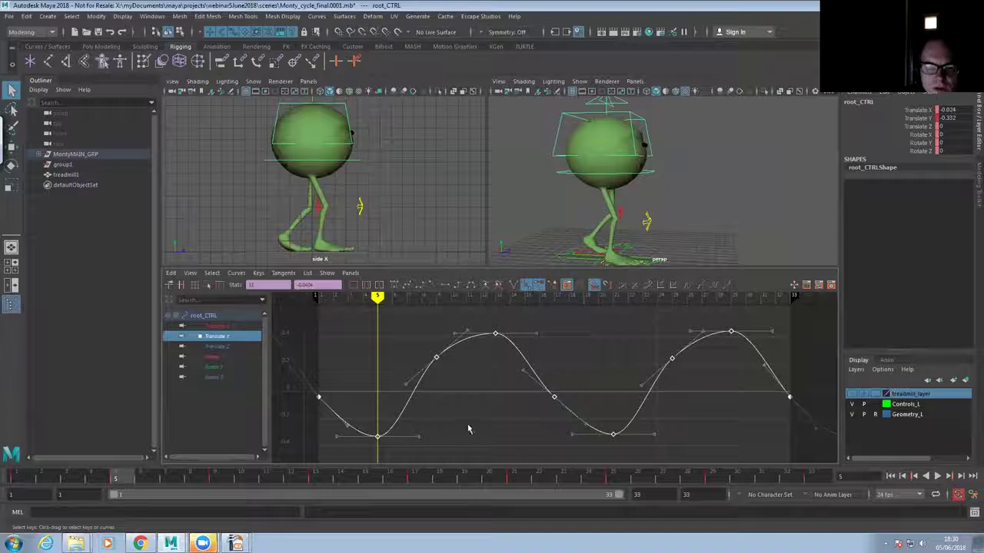
middle_drag(465, 440, 465, 430)
key(ctrl+z)
click(358, 428)
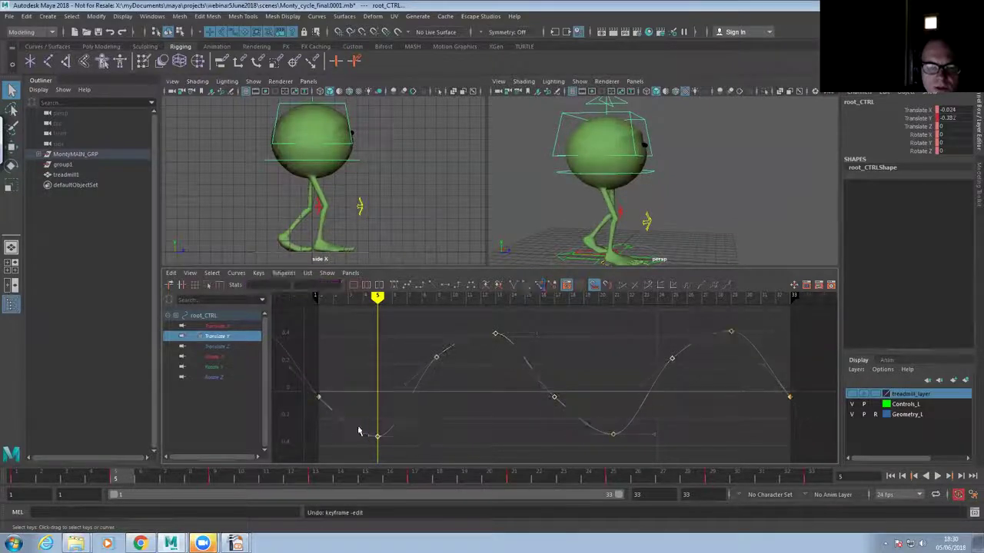
click(382, 425)
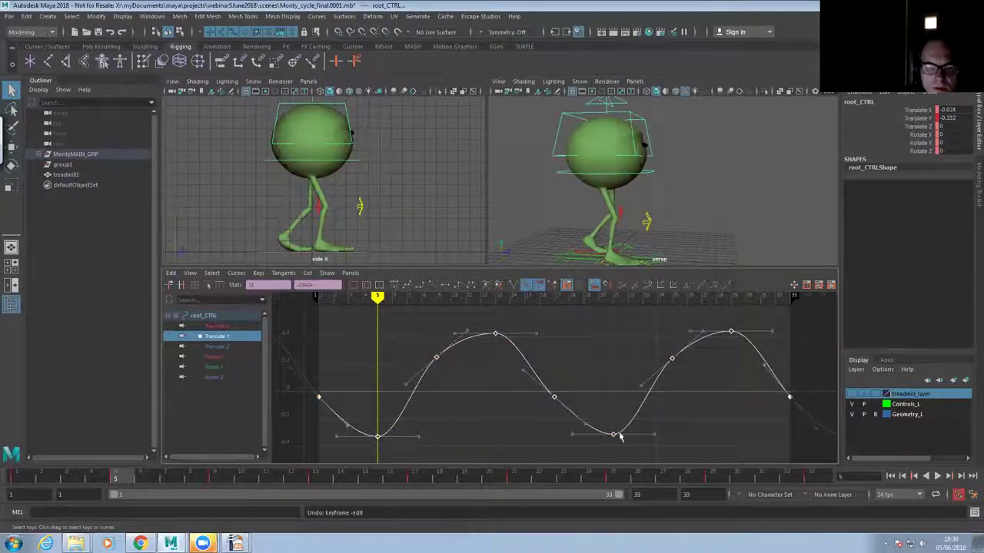
Flatten the root's Translate Y curve by raising the low keys to about -0.19 and lowering the peak keys on frames 13 and 29
drag(524, 441, 348, 446)
middle_drag(375, 428, 375, 408)
drag(571, 364, 736, 368)
shift+middle_drag(723, 373, 721, 394)
drag(467, 337, 727, 369)
middle_drag(727, 369, 719, 378)
Play back the walk cycle to review the root's reduced vertical bounce
click(937, 476)
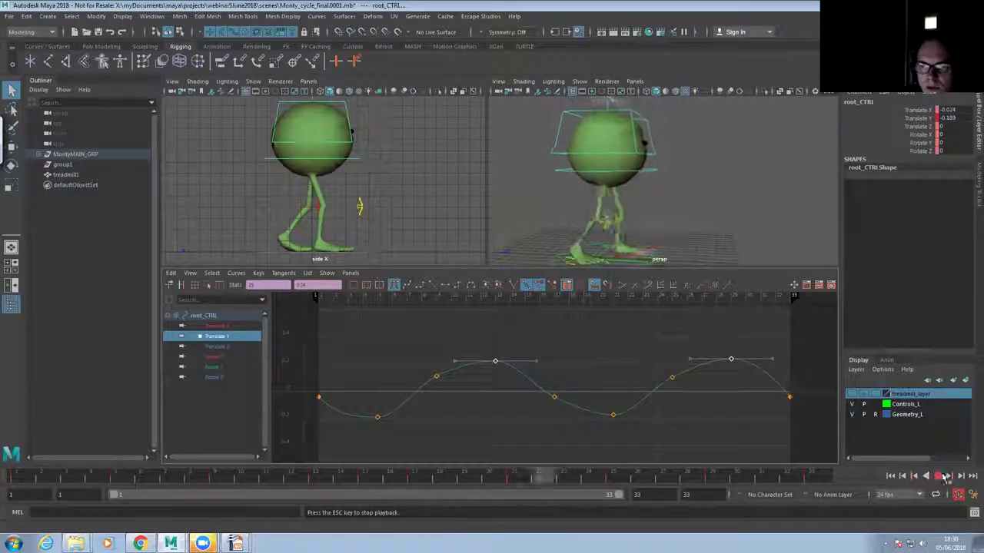
alt+middle_drag(630, 154, 646, 198)
alt+right_drag(646, 198, 613, 136)
key(Escape)
Reduce the squash control's Translate Y amplitude by moving its peak and low keys closer to zero, and check it in playback
click(615, 136)
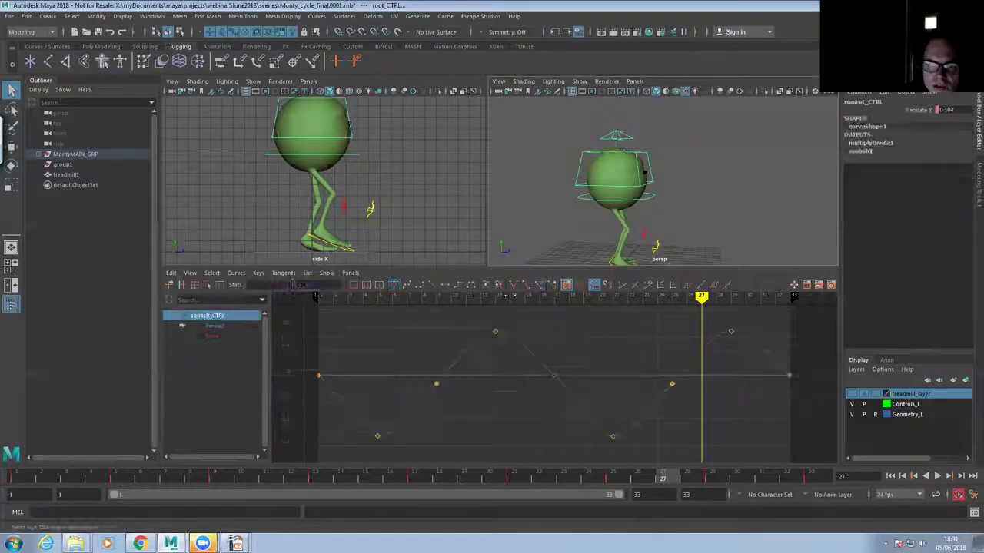
drag(439, 308, 736, 362)
middle_drag(712, 362, 712, 385)
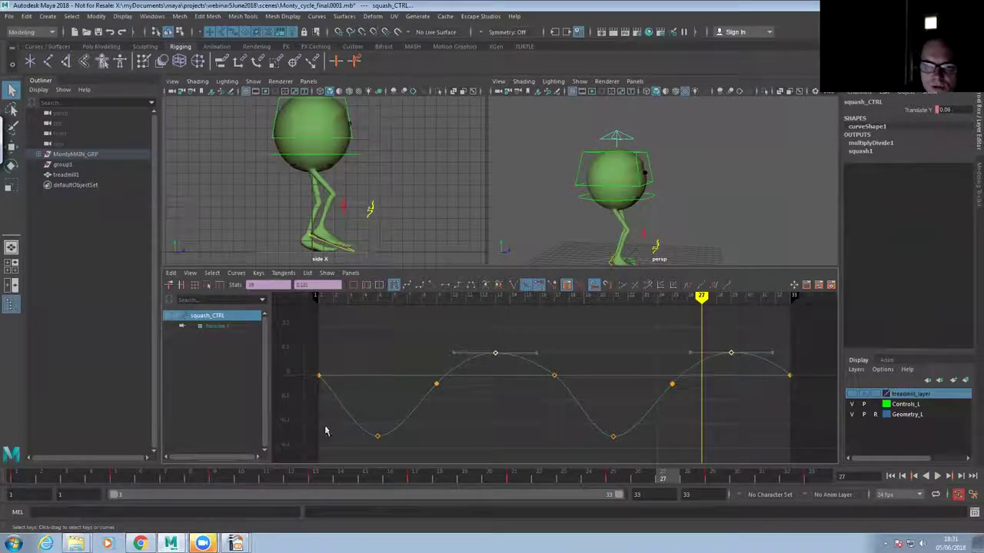
drag(471, 443, 637, 450)
middle_drag(637, 450, 610, 402)
drag(459, 337, 744, 369)
middle_drag(730, 372, 730, 375)
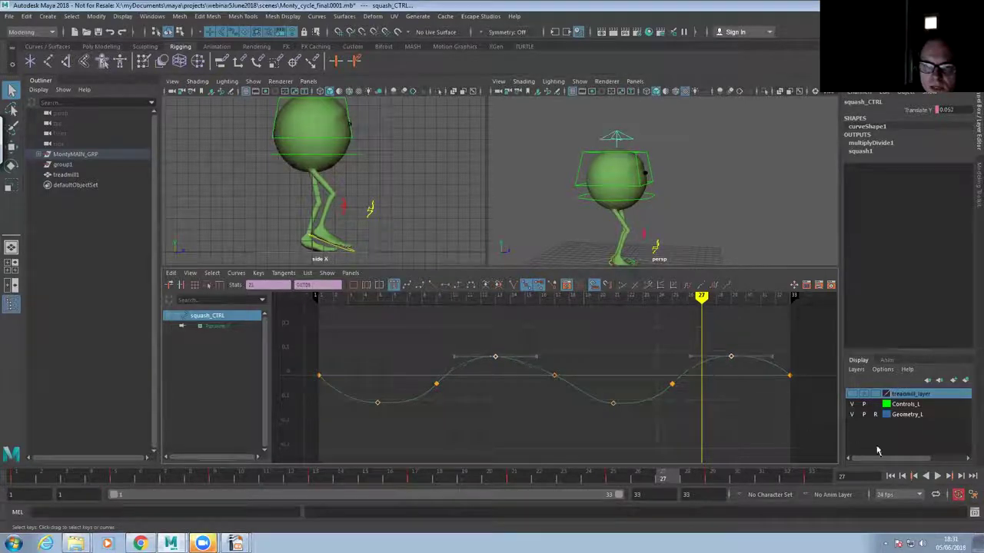
click(937, 476)
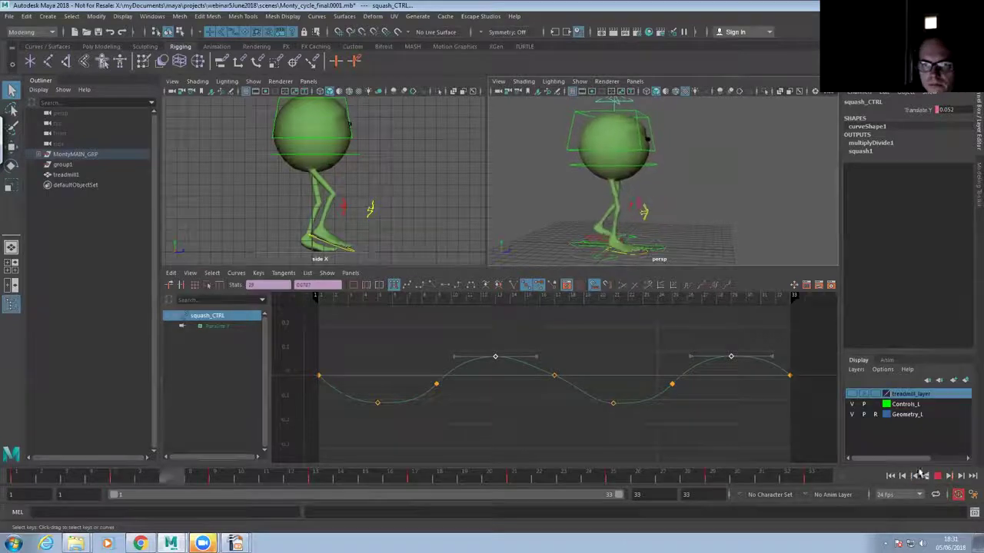
click(937, 478)
Shift all the right foot control's Translate X keys inward to about 1.1
alt+drag(677, 245, 536, 241)
alt+middle_drag(536, 242, 551, 217)
alt+right_drag(551, 217, 632, 247)
alt+middle_drag(631, 246, 635, 265)
alt+right_drag(636, 264, 608, 239)
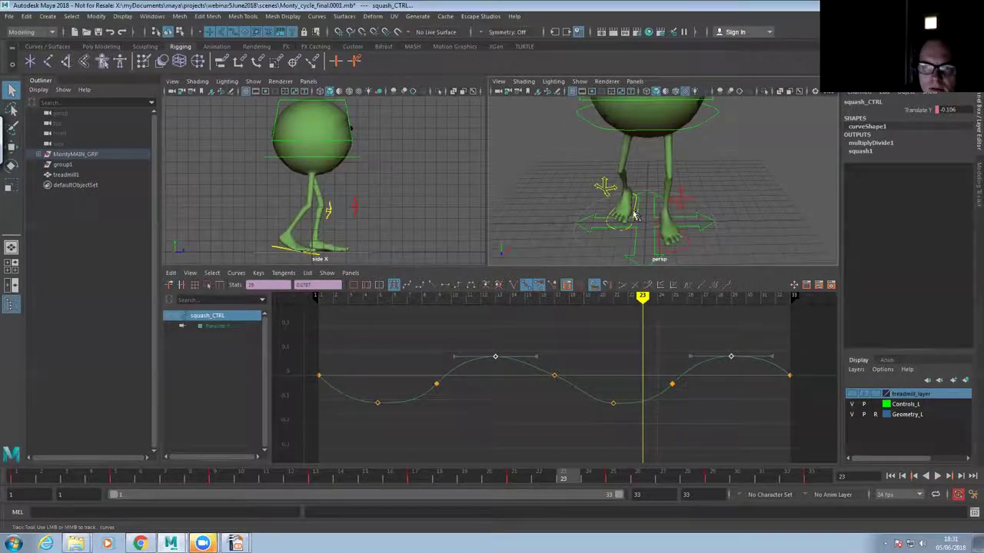
click(635, 216)
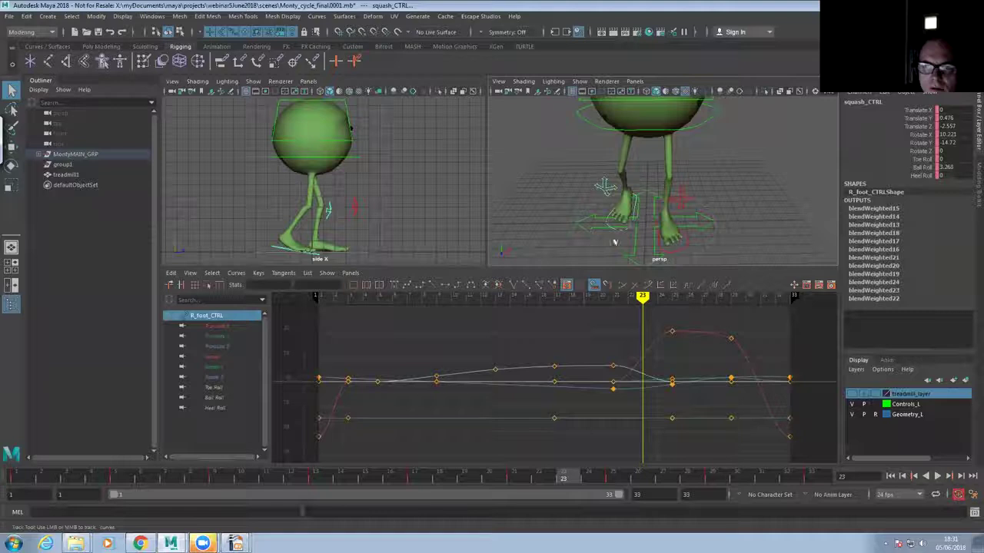
click(217, 326)
alt+right_drag(581, 358, 443, 358)
drag(443, 358, 647, 389)
shift+middle_drag(606, 369, 623, 351)
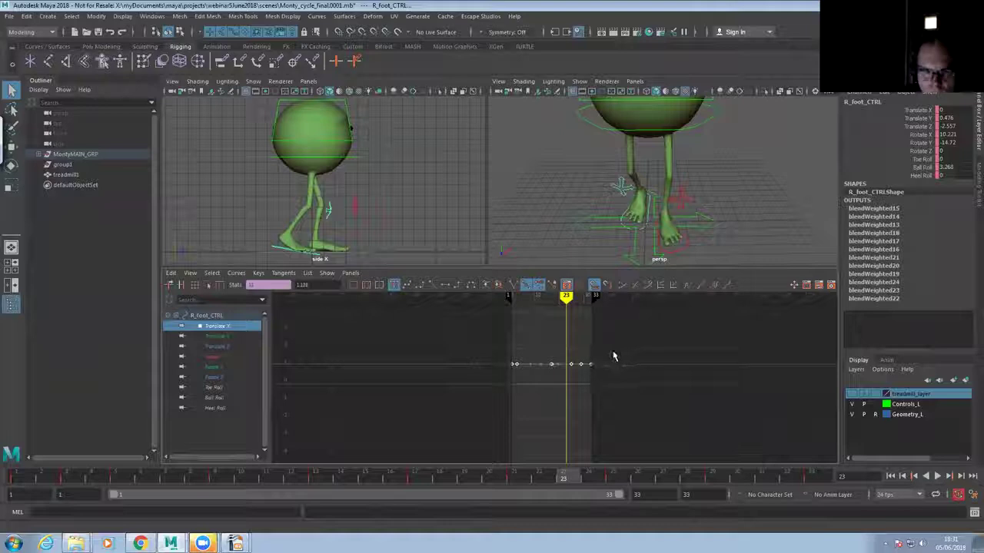
Raise all the right foot control's Rotate Y keys toward zero to reduce the foot's outward turn
click(215, 367)
drag(470, 356, 650, 417)
shift+middle_drag(611, 385, 604, 236)
shift+middle_drag(598, 197, 596, 166)
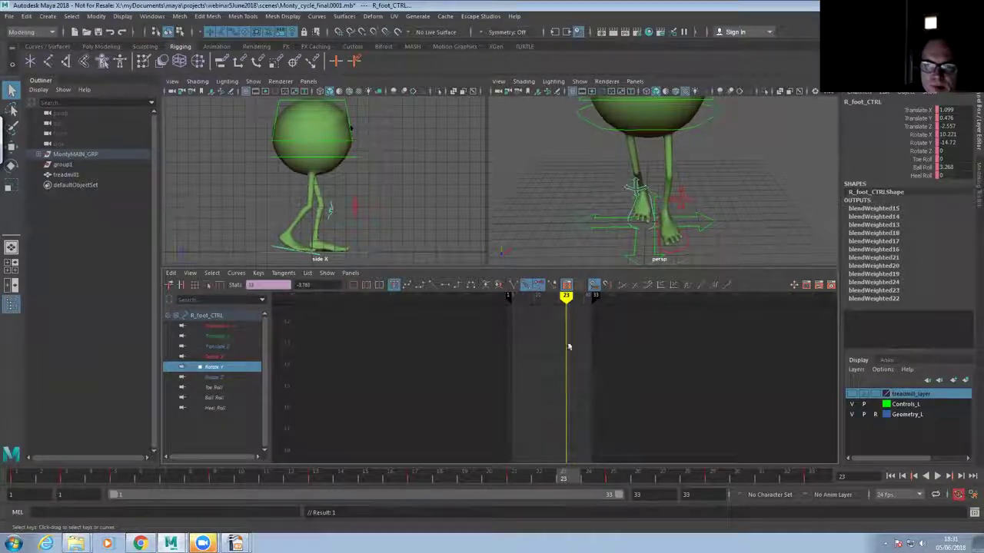
Shift all the left foot control's Translate X keys inward to about -0.8
click(667, 250)
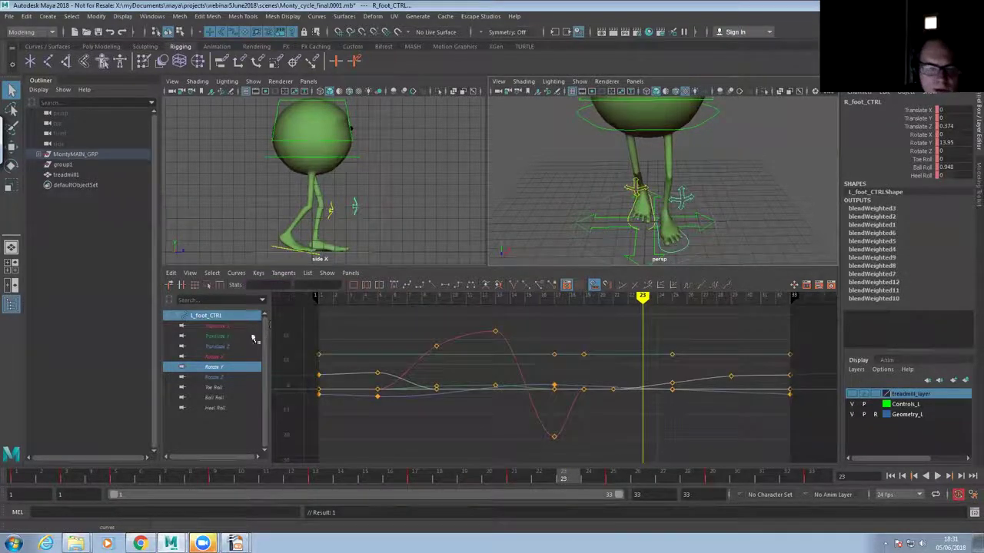
alt+right_drag(598, 394, 456, 367)
drag(595, 399, 598, 400)
shift+middle_drag(600, 375, 599, 380)
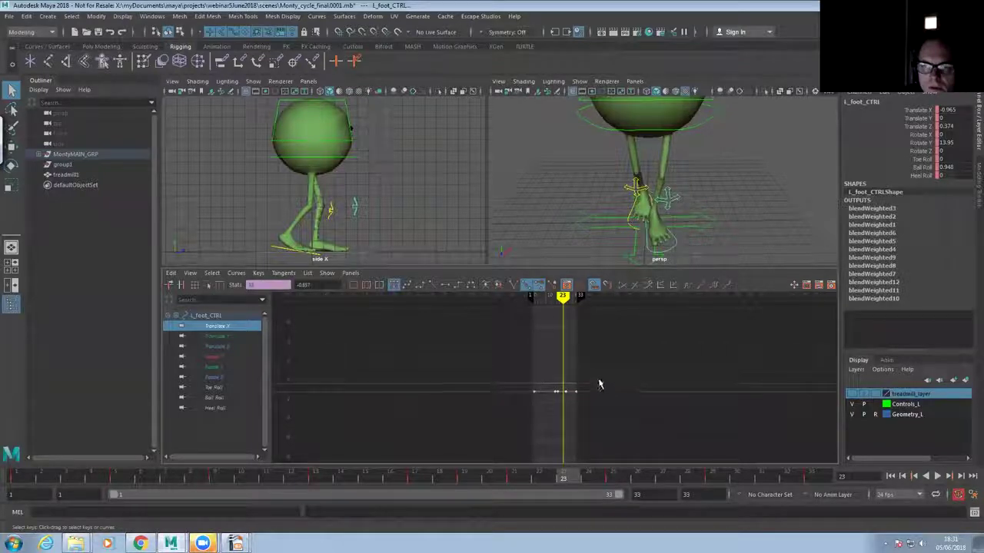
Lower all the left foot control's Rotate Y keys to about 2.3 to straighten the foot
click(234, 367)
drag(508, 372, 587, 418)
shift+middle_drag(574, 404, 580, 372)
shift+middle_drag(552, 442, 536, 487)
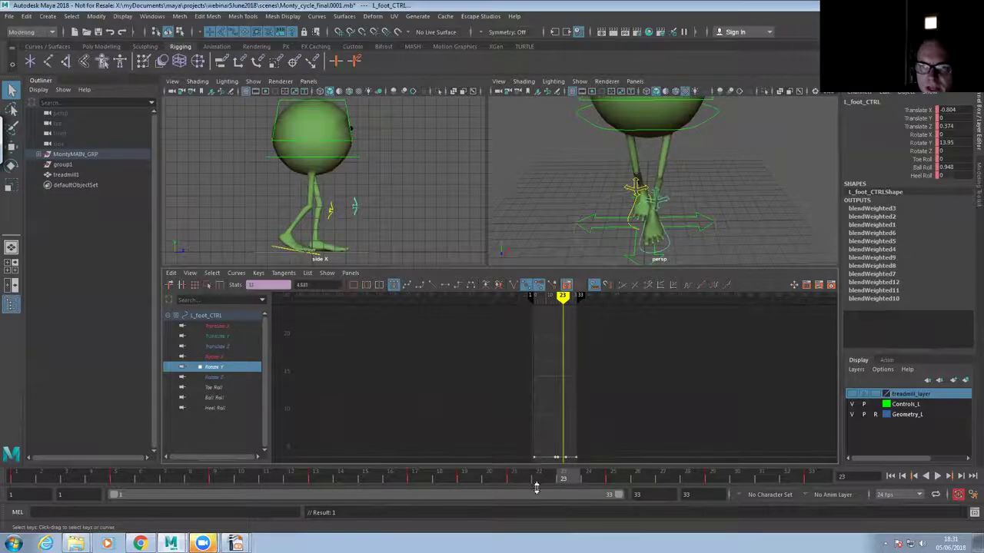
alt+drag(615, 215, 698, 219)
alt+middle_drag(698, 219, 709, 211)
scroll(709, 212, down, 3)
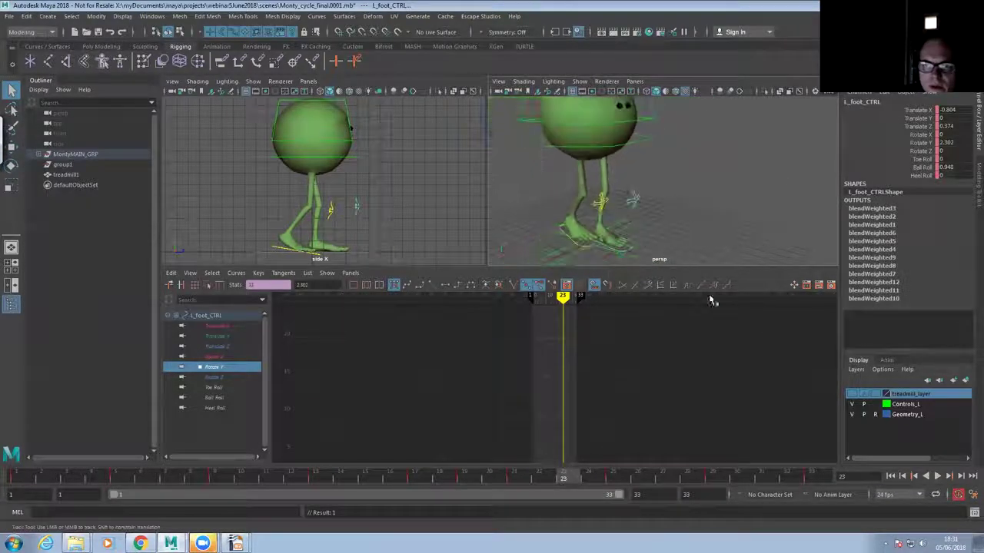
Play back the walk cycle and examine the foot placement from the front
click(936, 475)
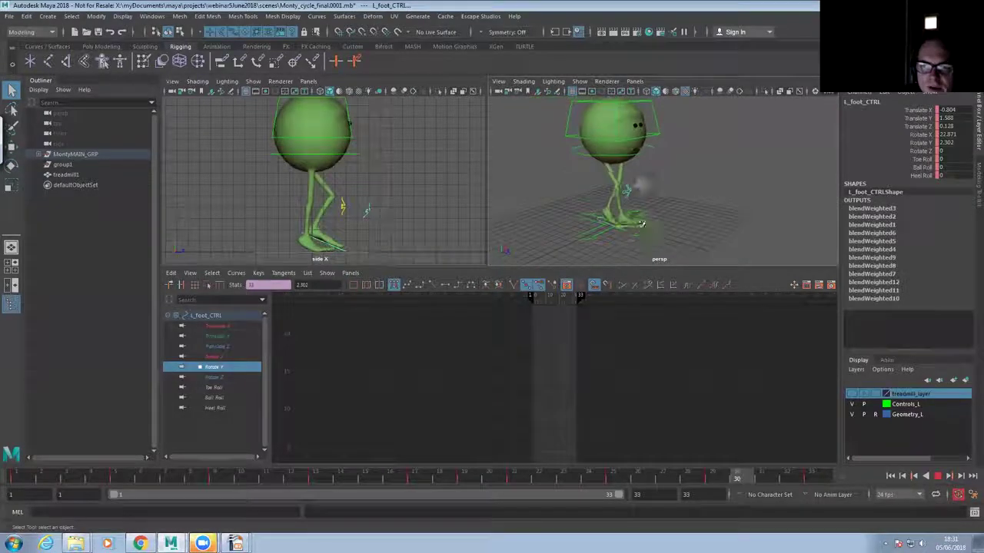
alt+drag(631, 217, 569, 228)
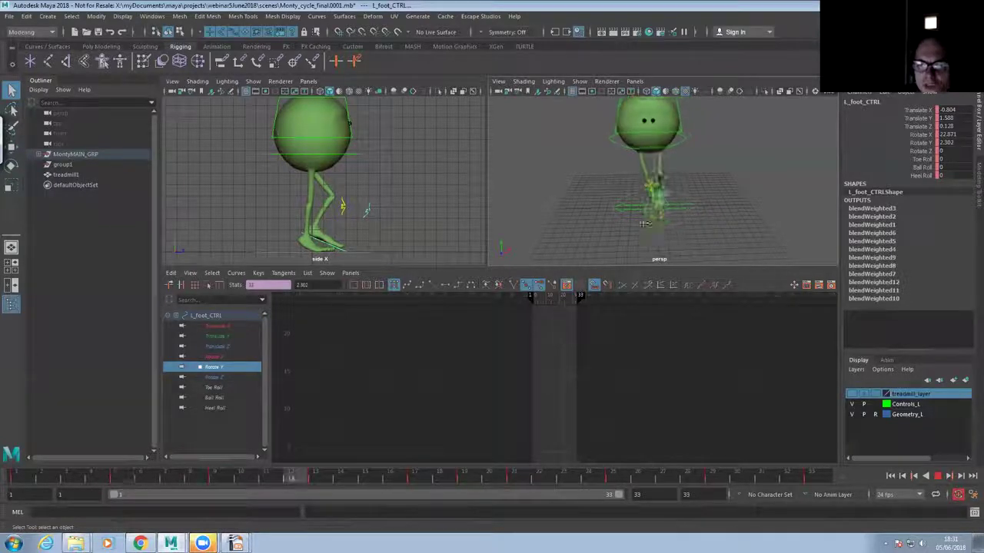
alt+drag(648, 229, 670, 227)
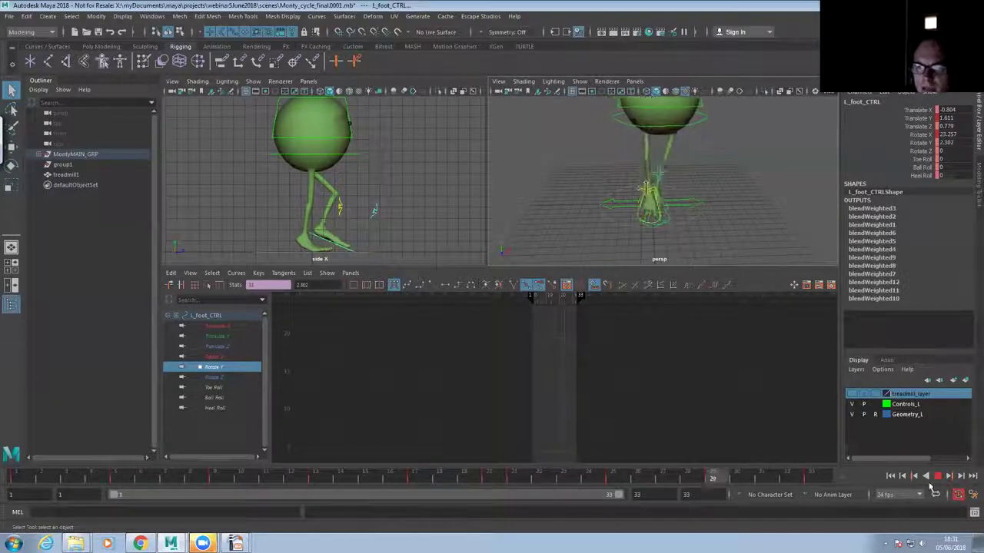
click(936, 476)
Move the left foot control slightly outward at frame 13 so the passing foot clears the planted foot
drag(150, 476, 317, 479)
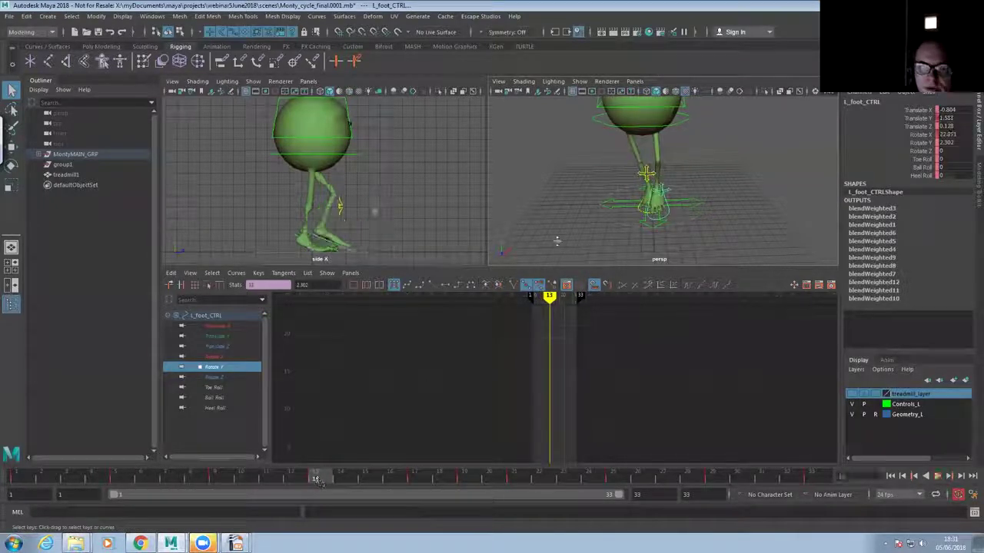
alt+drag(622, 231, 670, 238)
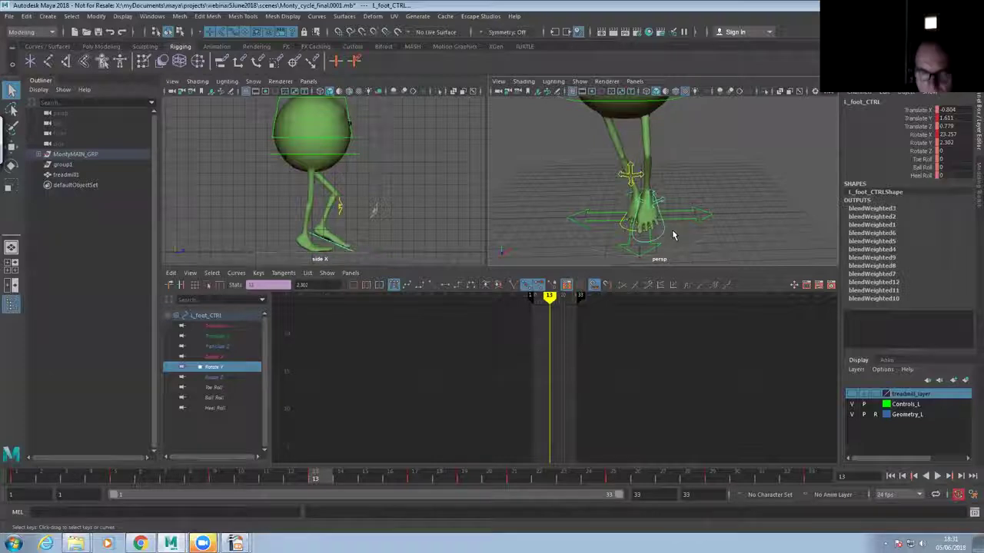
key(w)
drag(701, 199, 691, 223)
Move the right foot control outward at frame 25 to a Translate X of about 0.45
mouse_move(222, 478)
mouse_down()
mouse_move(315, 487)
mouse_move(318, 477)
mouse_move(515, 480)
mouse_up()
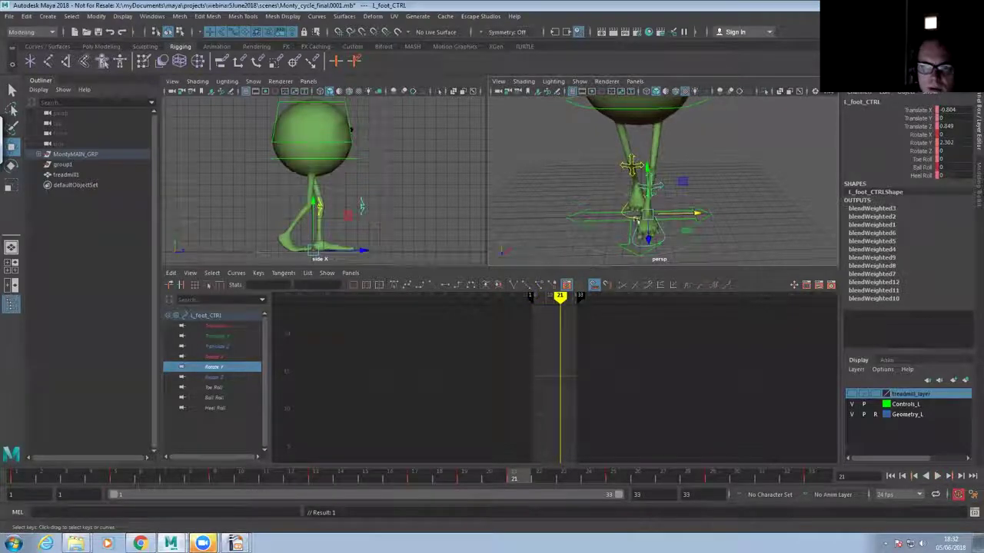
click(631, 218)
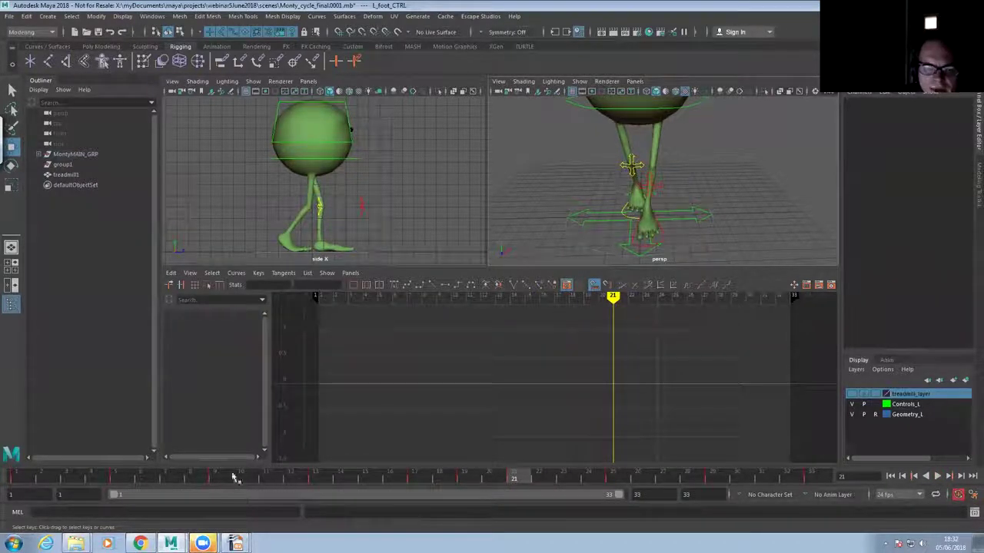
alt+drag(541, 221, 582, 225)
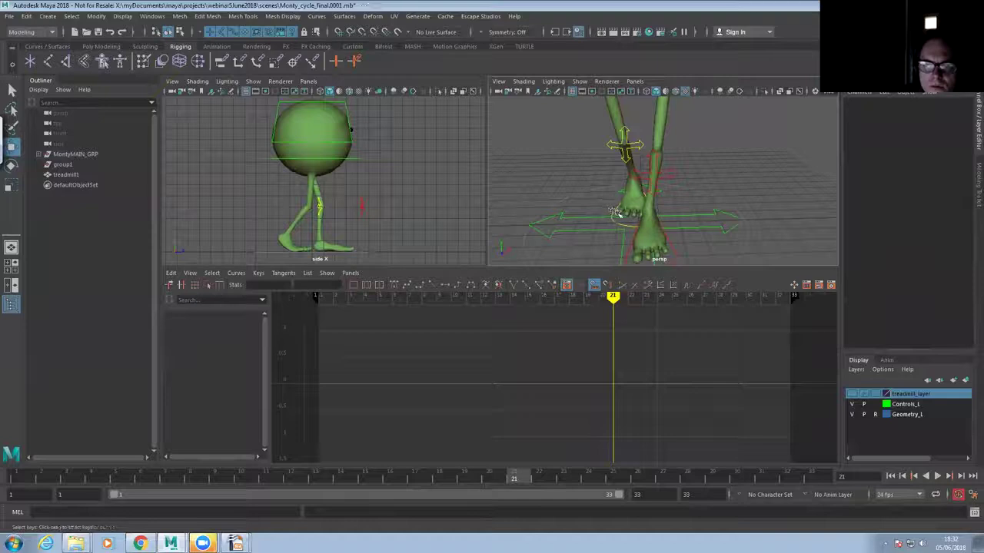
click(617, 212)
drag(74, 476, 613, 475)
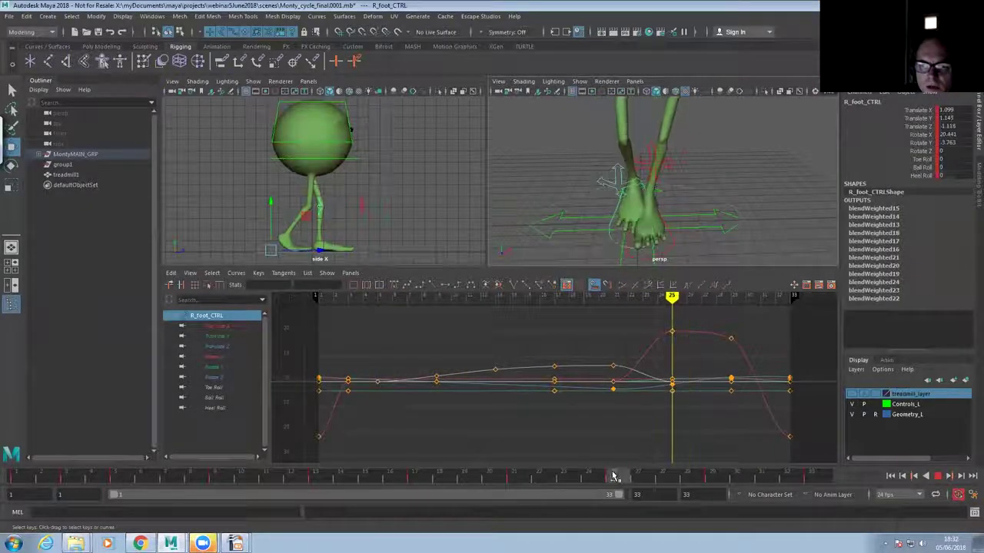
drag(684, 185, 674, 185)
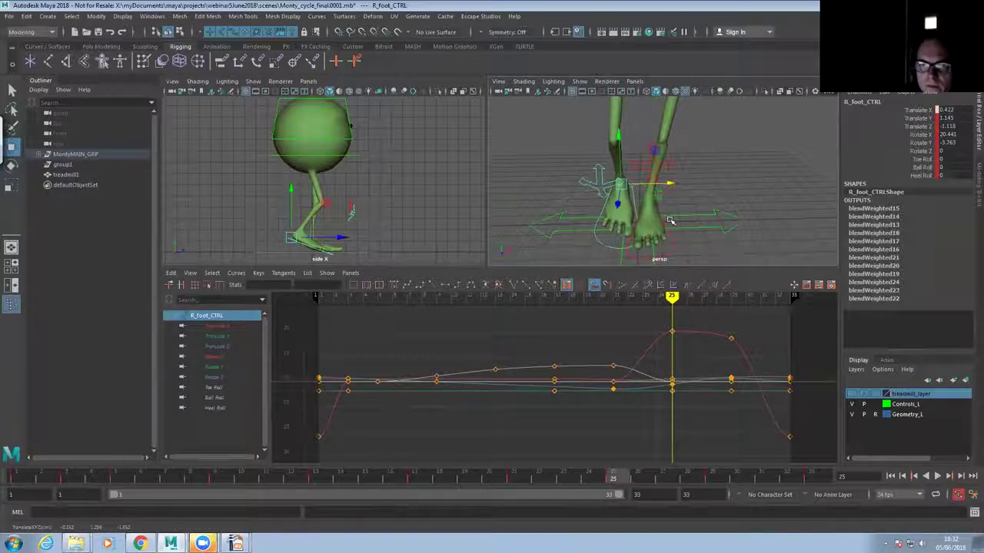
Play back the walk cycle and examine how the feet pass each other from the front, side and three-quarter angles
click(937, 477)
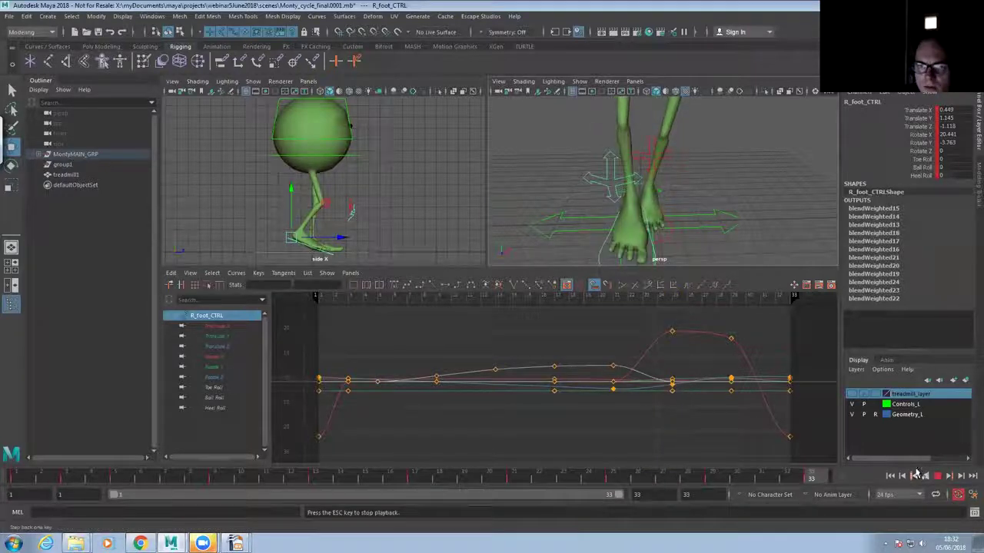
alt+right_drag(547, 211, 514, 208)
alt+drag(513, 208, 691, 198)
alt+middle_drag(651, 187, 658, 176)
alt+drag(650, 180, 676, 186)
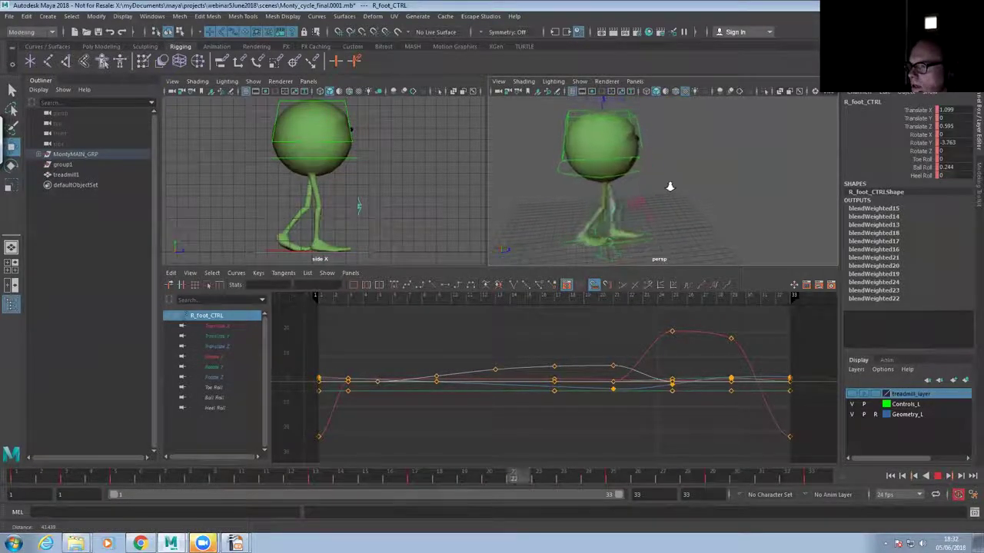
alt+right_drag(670, 186, 679, 204)
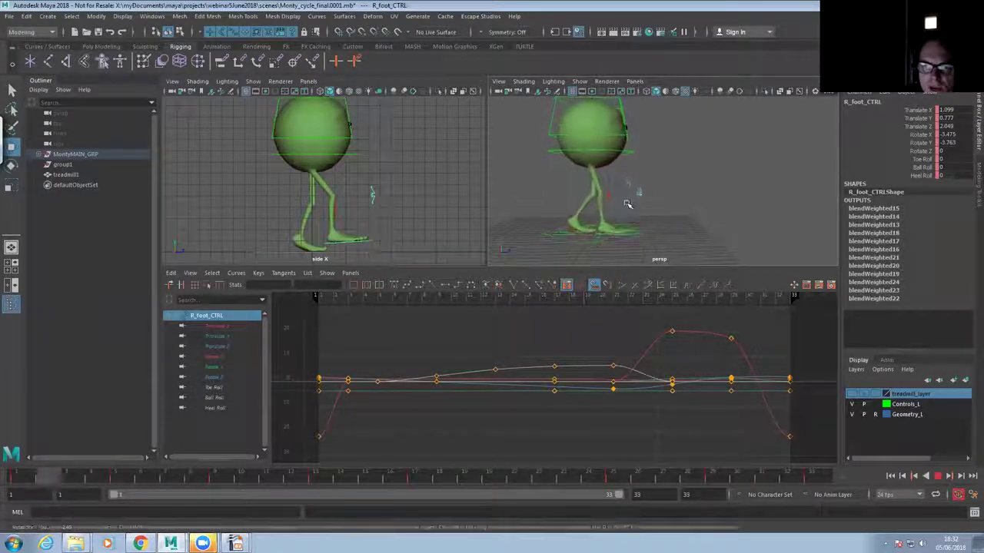
alt+drag(627, 203, 596, 219)
alt+middle_drag(618, 198, 620, 224)
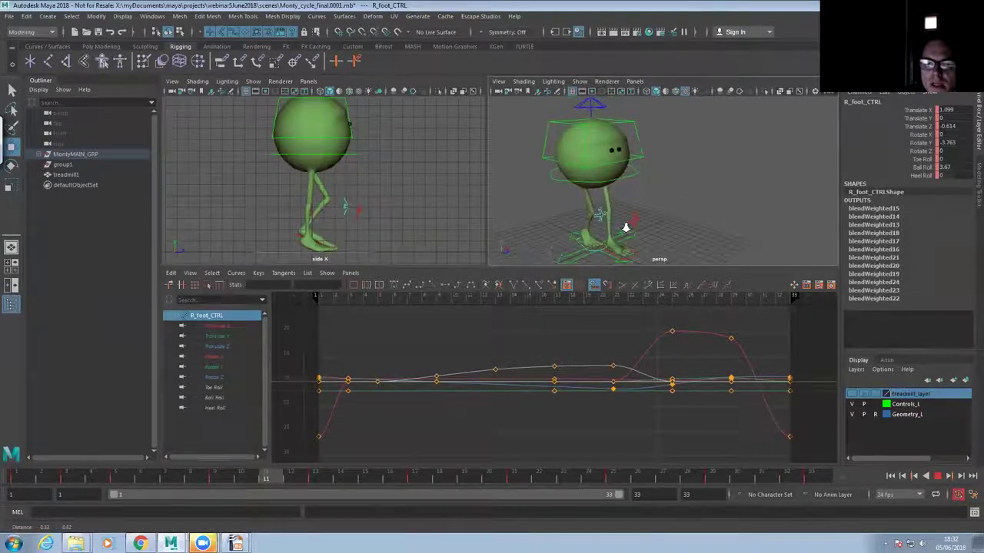
click(938, 475)
Flatten the left foot control's contact pose at frame 17 to Rotate X about 4 and Translate Y about 0.26, then check the playback
alt+drag(594, 231, 632, 218)
alt+right_drag(632, 217, 707, 193)
alt+drag(707, 193, 637, 230)
alt+middle_drag(637, 231, 645, 187)
alt+right_drag(645, 187, 654, 257)
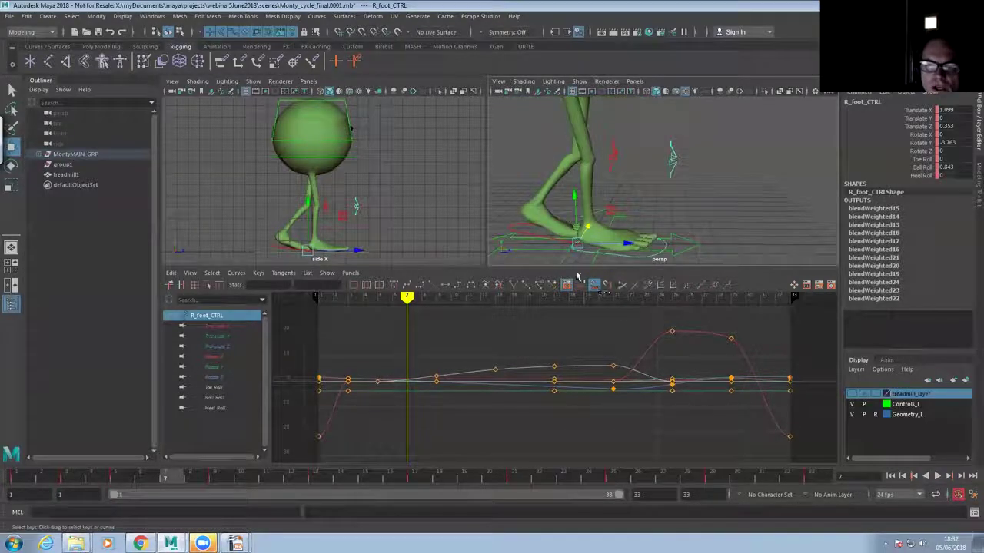
click(533, 250)
drag(110, 478, 414, 478)
mouse_move(654, 203)
alt+mouse_down()
mouse_move(691, 213)
mouse_move(642, 210)
mouse_move(612, 190)
mouse_move(644, 208)
alt+mouse_up()
key(e)
key(w)
key(e)
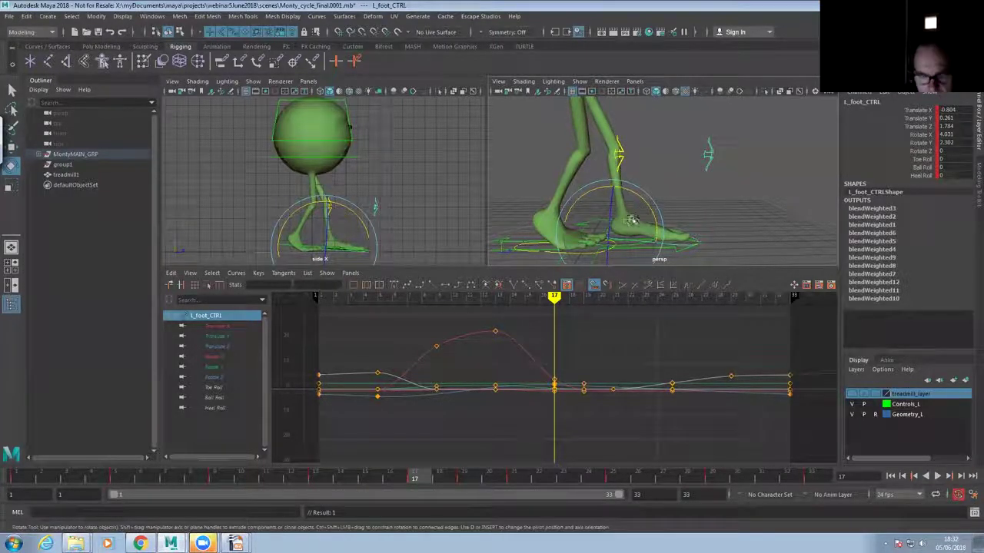
drag(342, 474, 392, 474)
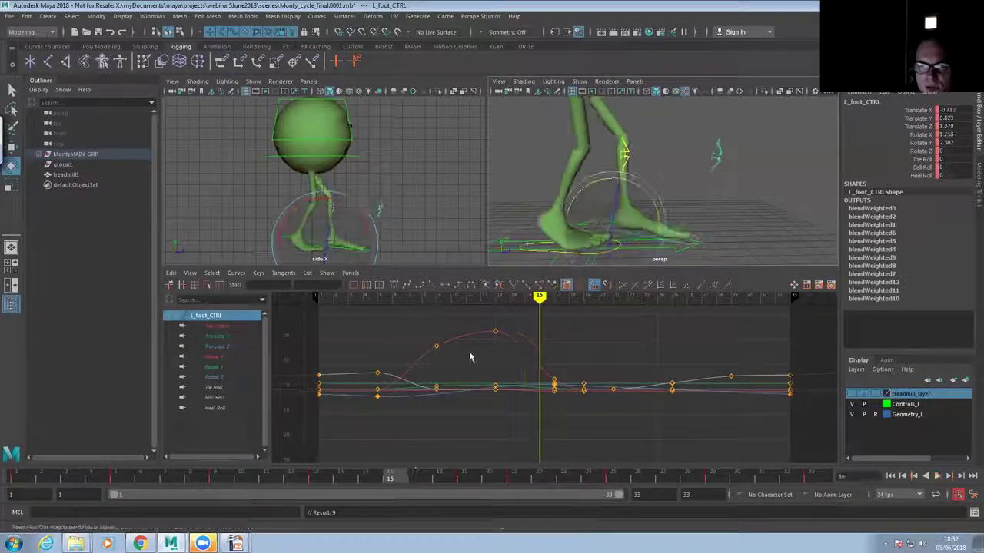
click(933, 476)
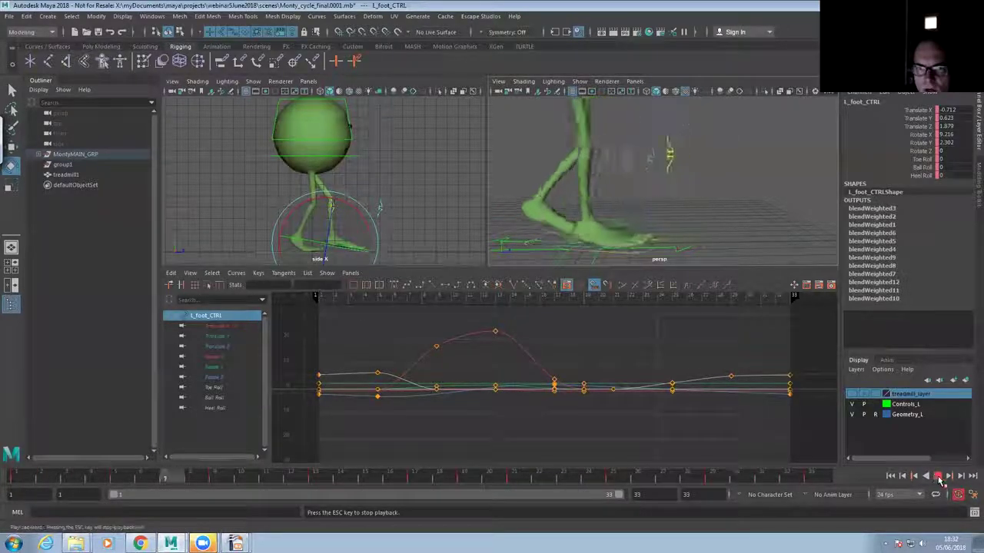
key(Escape)
Rotate the right foot control at frame 1 so the foot lands almost flat at contact
click(695, 230)
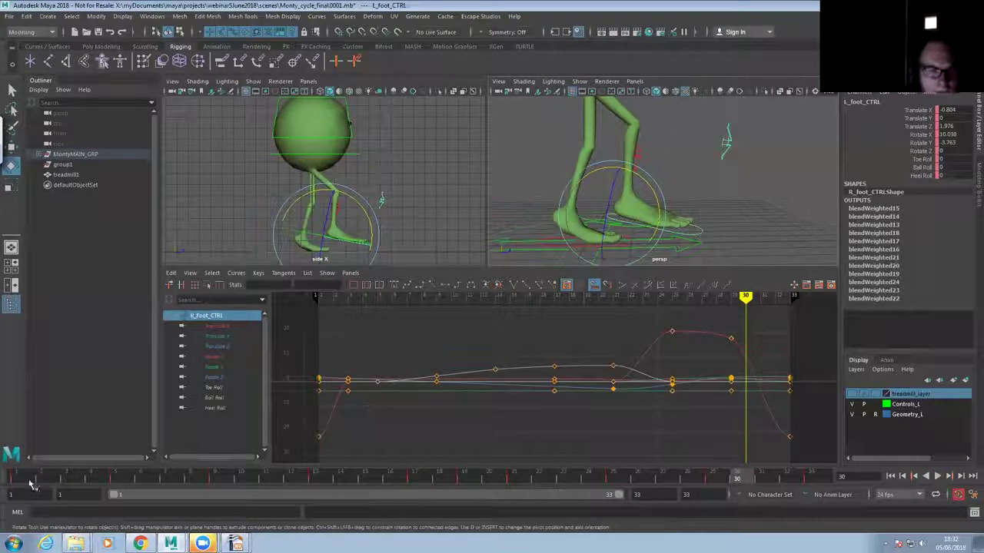
click(29, 482)
mouse_move(639, 204)
mouse_down()
mouse_move(657, 214)
mouse_move(609, 191)
mouse_move(656, 215)
mouse_move(632, 211)
mouse_move(617, 190)
mouse_move(641, 217)
mouse_up()
key(w)
key(e)
Adjust the right foot control at frame 33 to Translate Y about 0.34 and Rotate X about 5.5
click(812, 474)
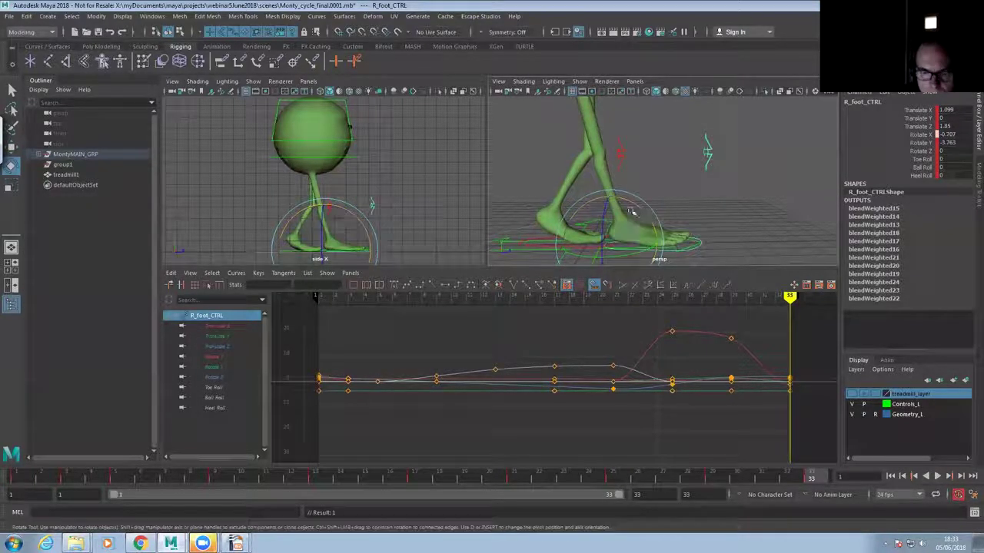
key(w)
key(e)
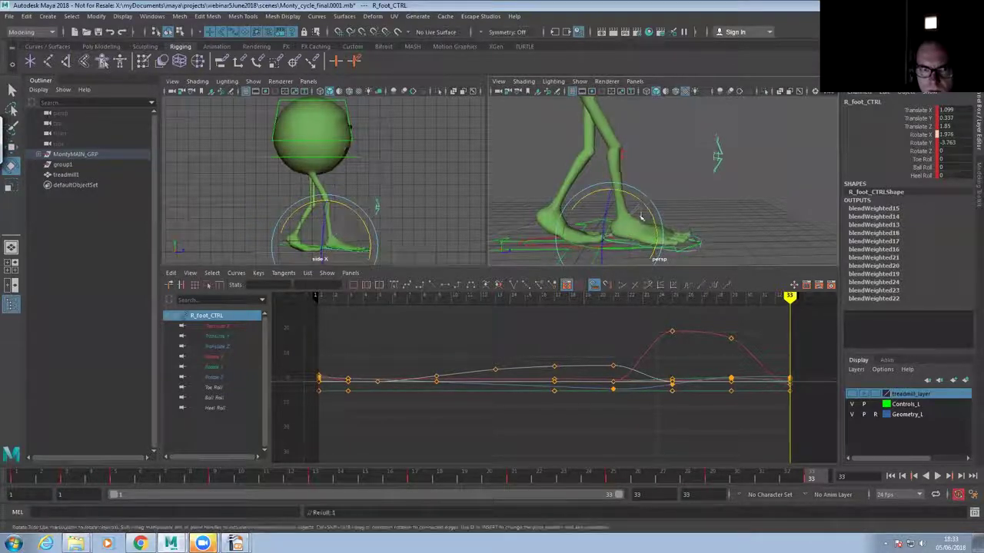
Play back the whole character's walk and examine the flatter foot contacts from a three-quarter angle
click(937, 477)
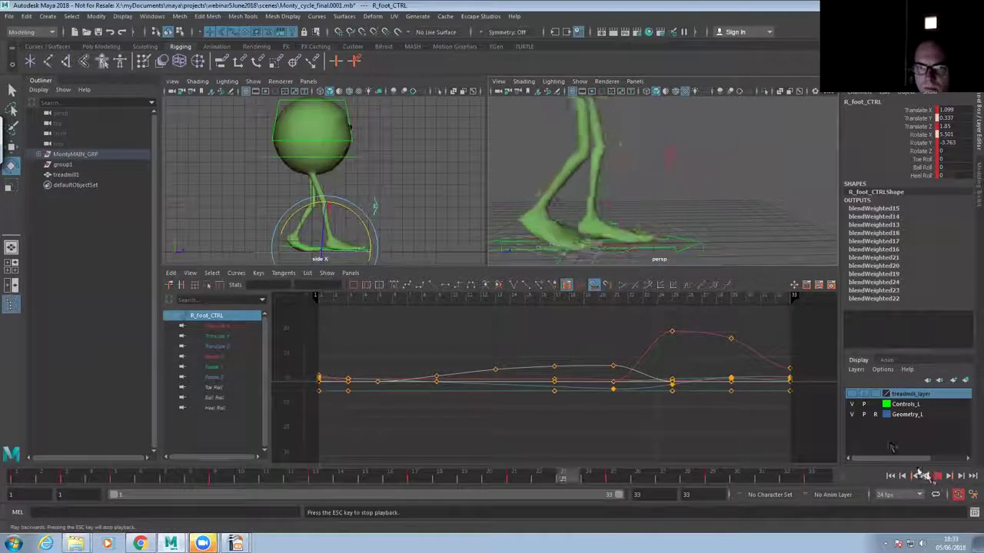
scroll(608, 228, down, 10)
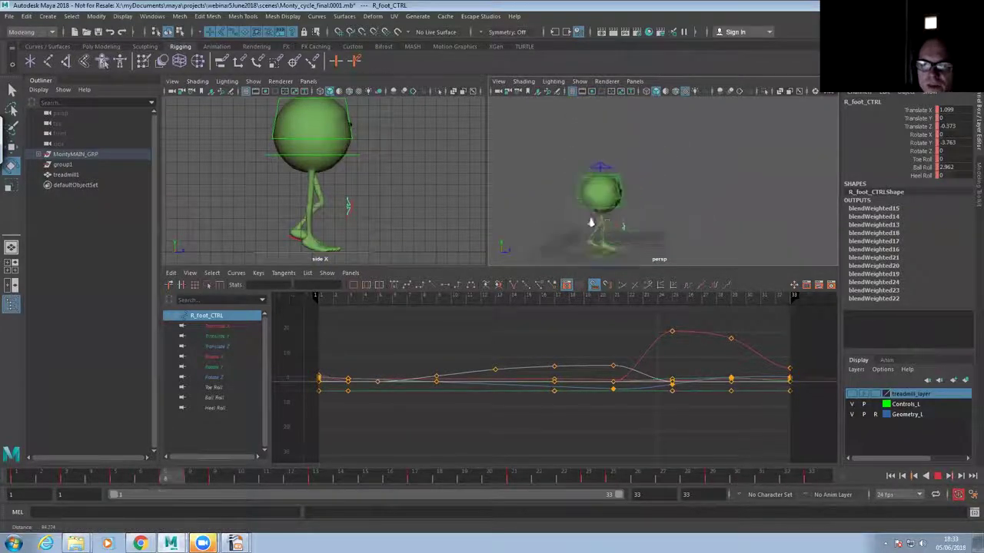
alt+right_drag(604, 189, 654, 208)
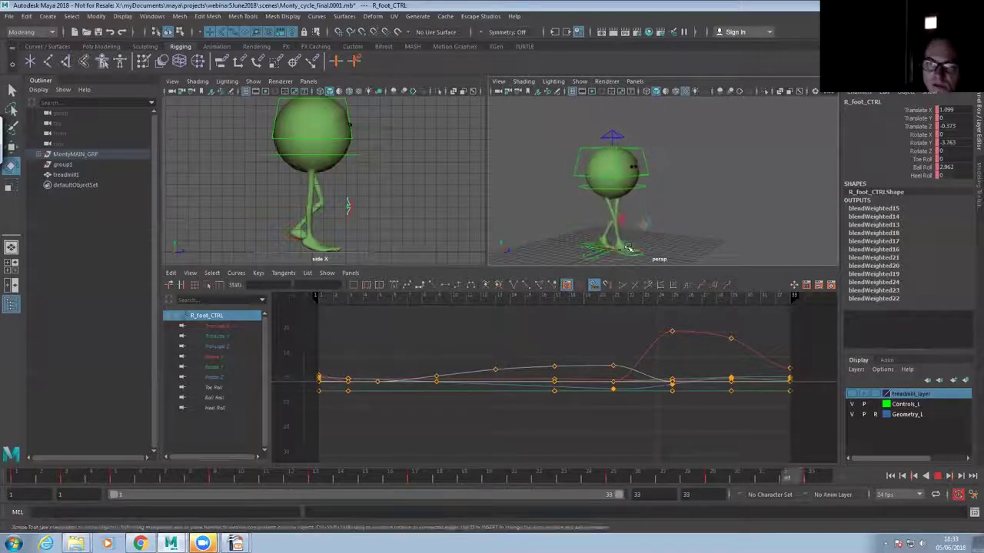
alt+drag(631, 226, 607, 238)
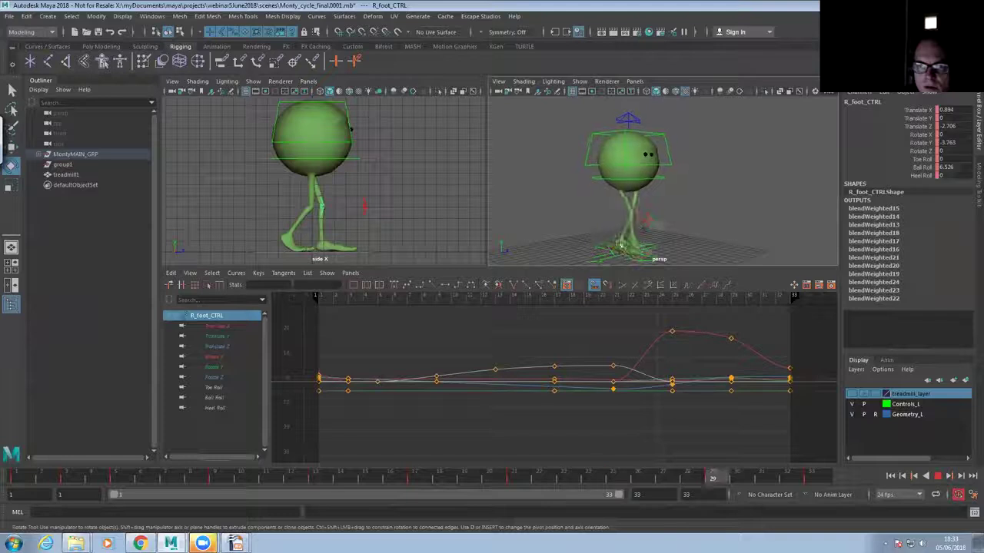
click(942, 476)
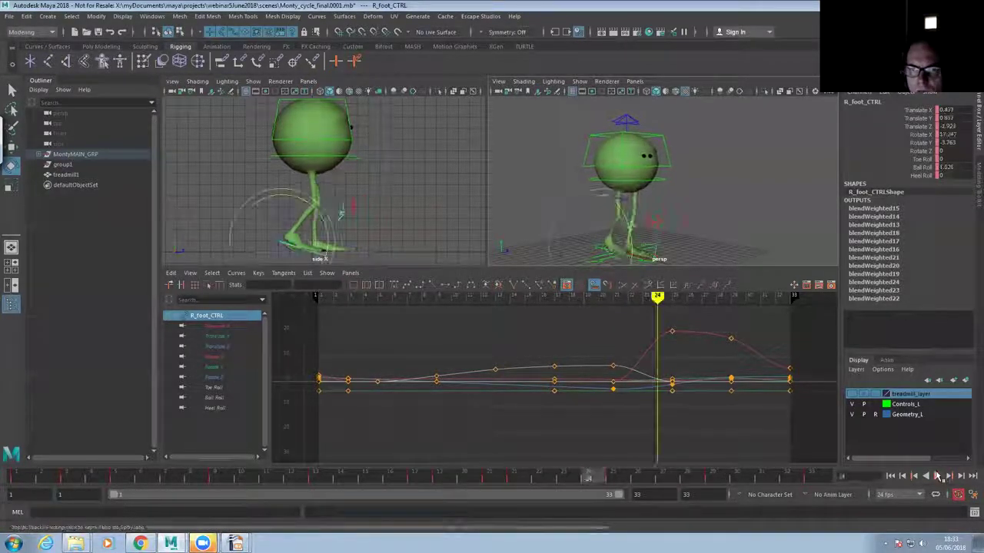
alt+middle_drag(640, 200, 613, 195)
alt+right_drag(637, 201, 626, 198)
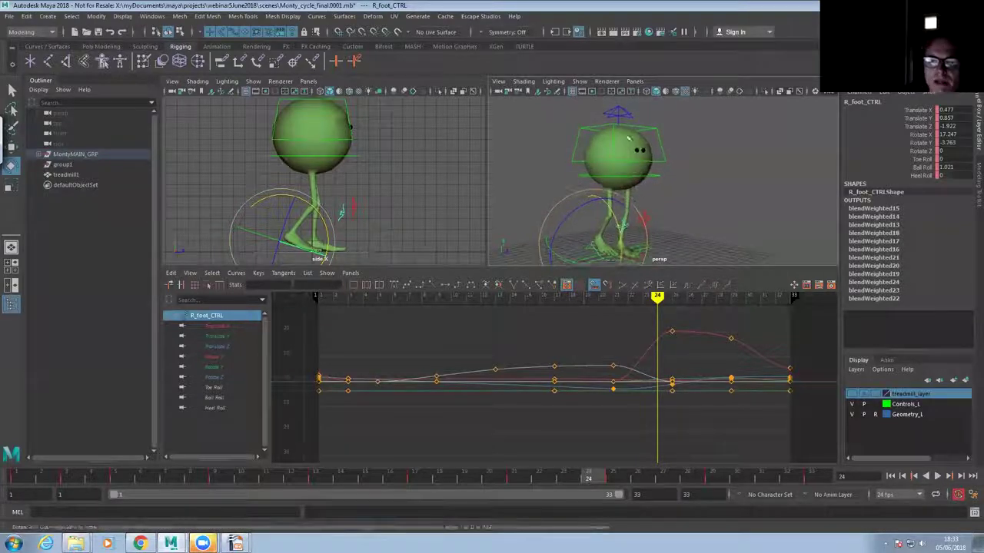
Change the color of the monty_SHADER material to light pink in Hypershade
click(650, 33)
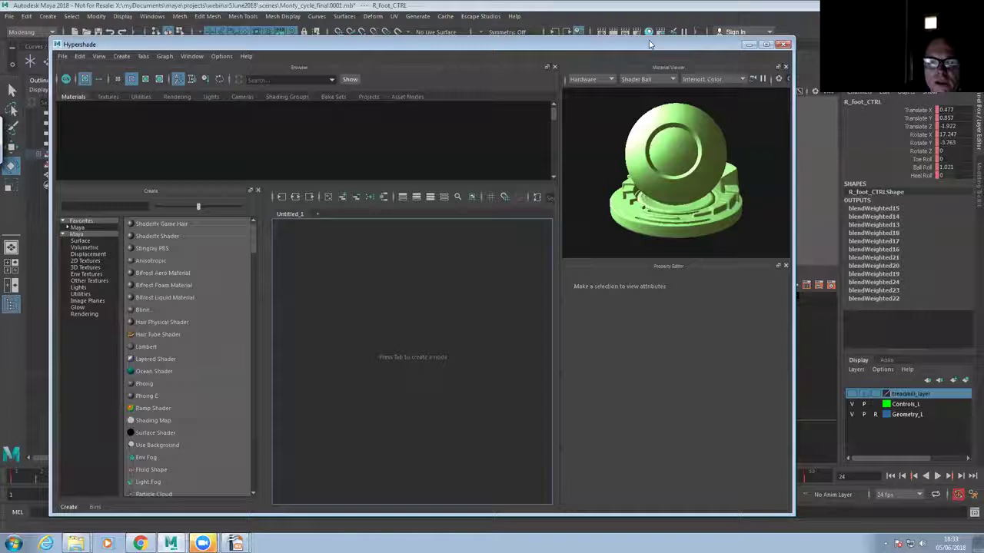
click(205, 119)
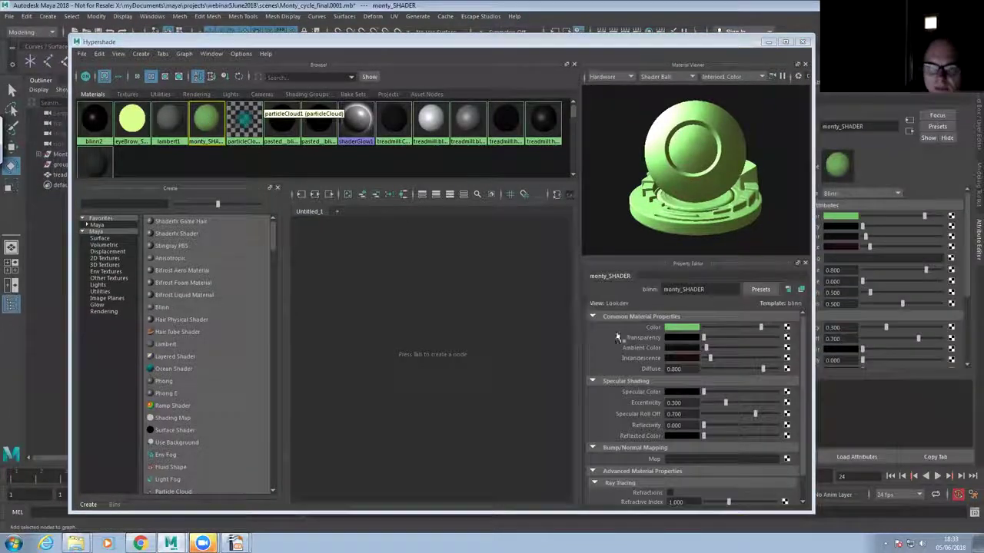
click(672, 337)
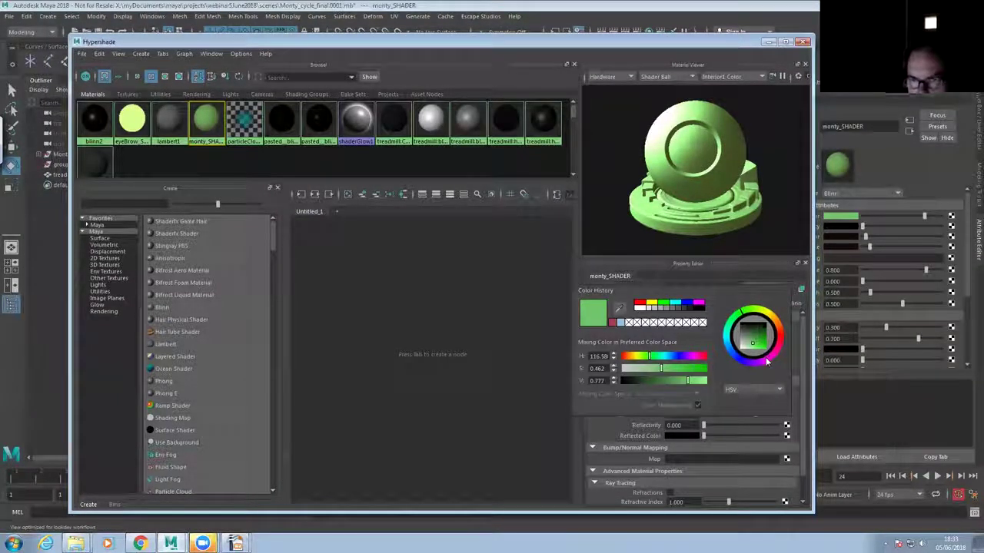
drag(693, 358, 750, 352)
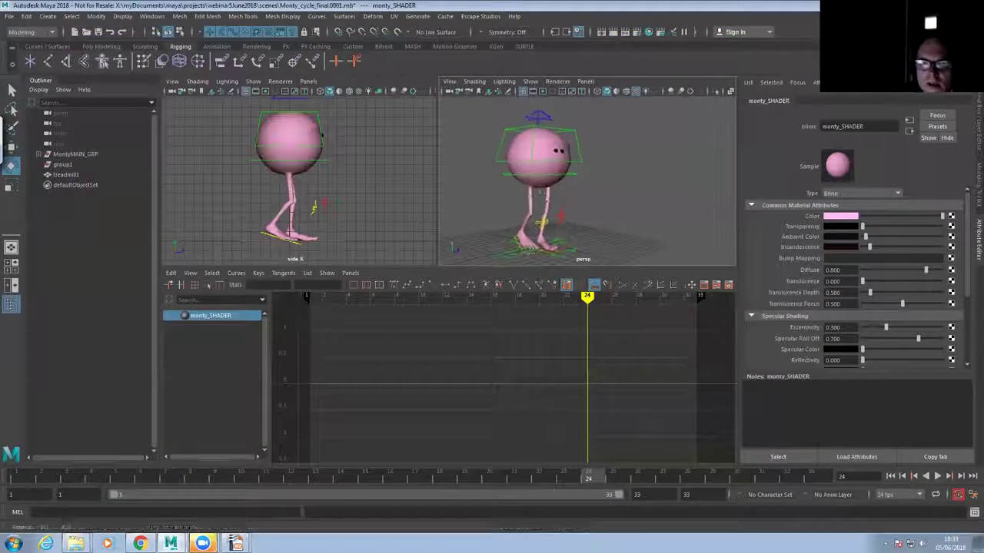
Play back the walk cycle and examine the pink character's motion
click(936, 477)
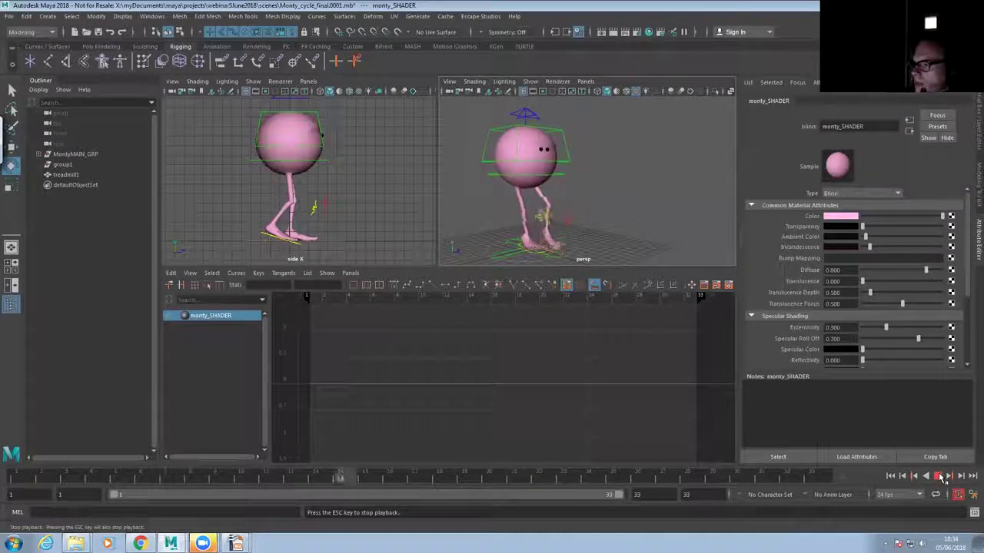
click(938, 477)
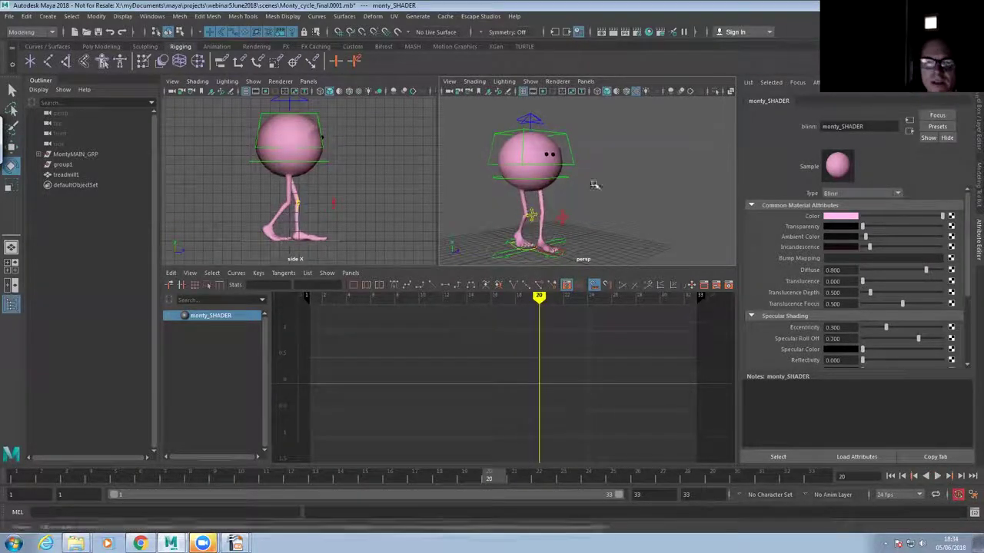
Tilt the root_CTRL sideways to a Rotate Z of about -9.8 at frame 13 and show only its Rotate Z curve
click(592, 175)
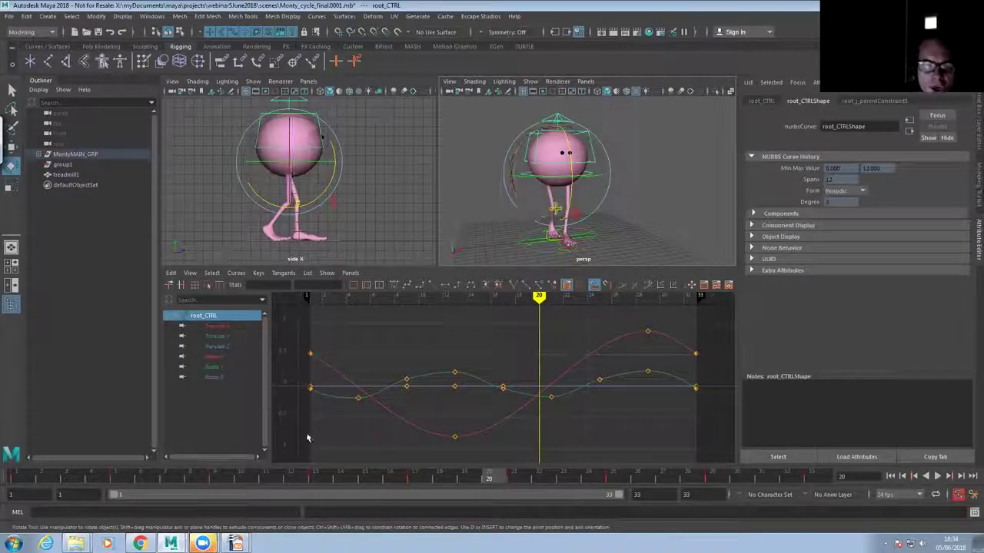
drag(118, 479, 314, 477)
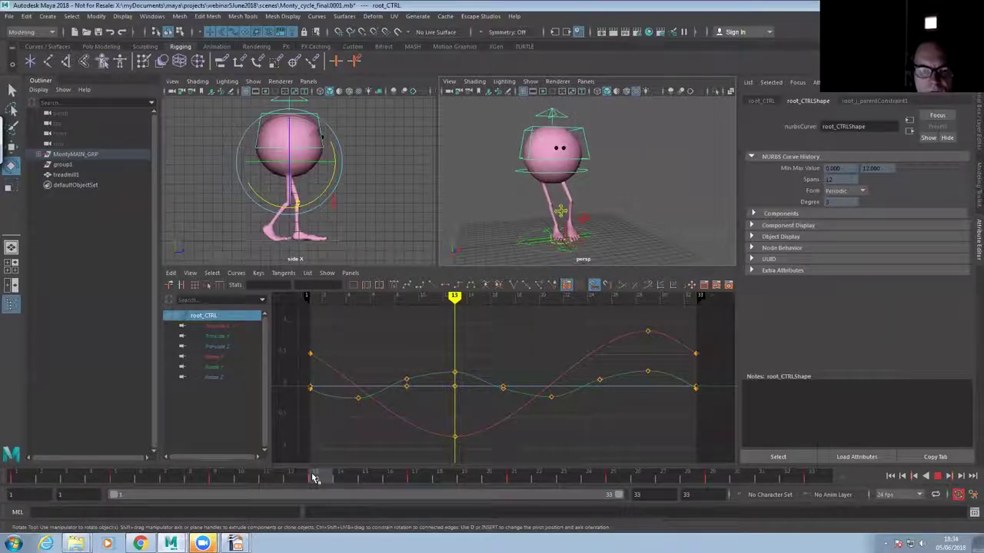
click(235, 327)
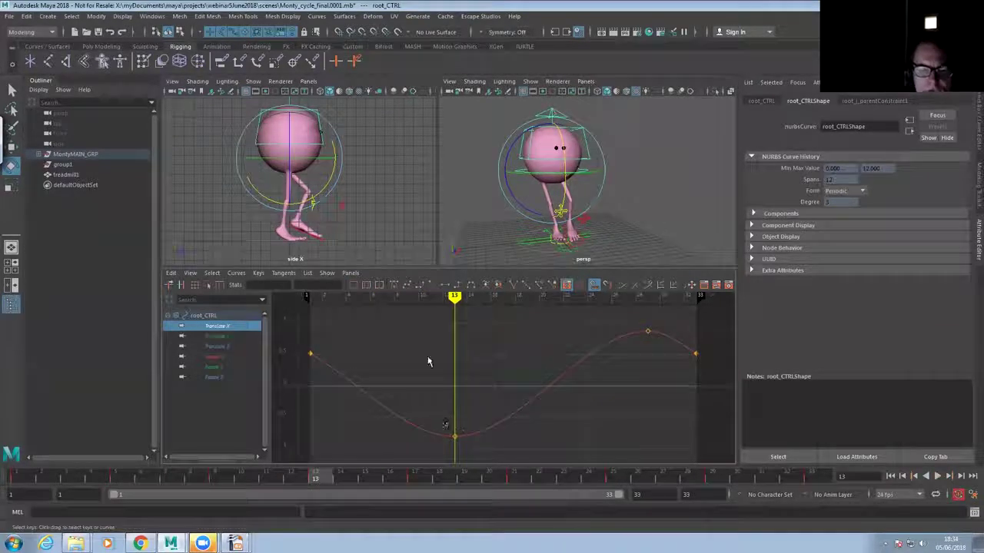
key(w)
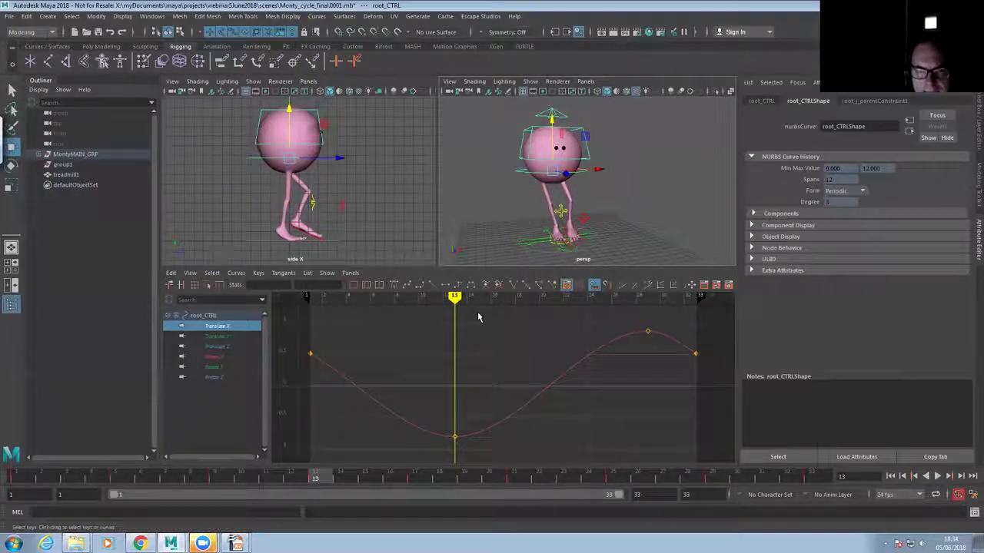
key(e)
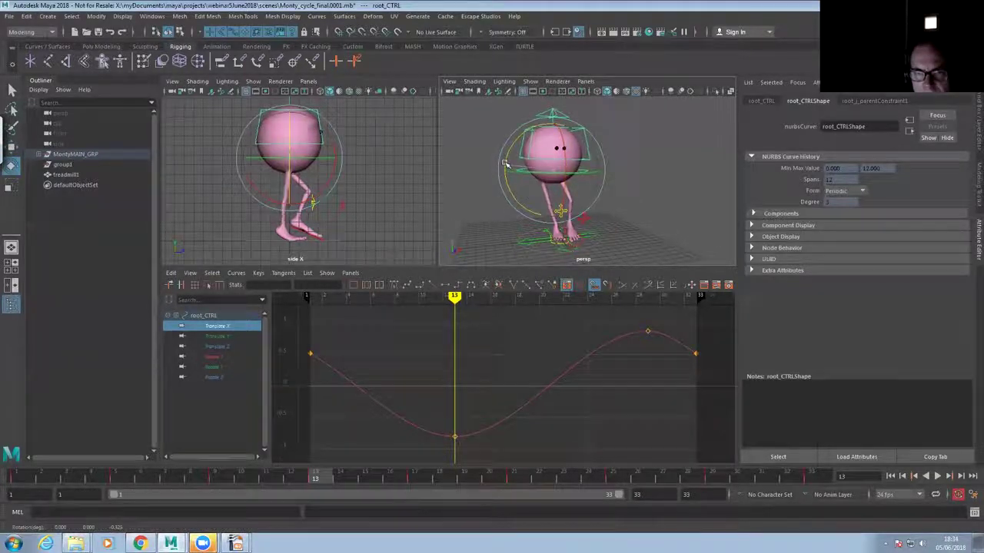
drag(503, 160, 500, 155)
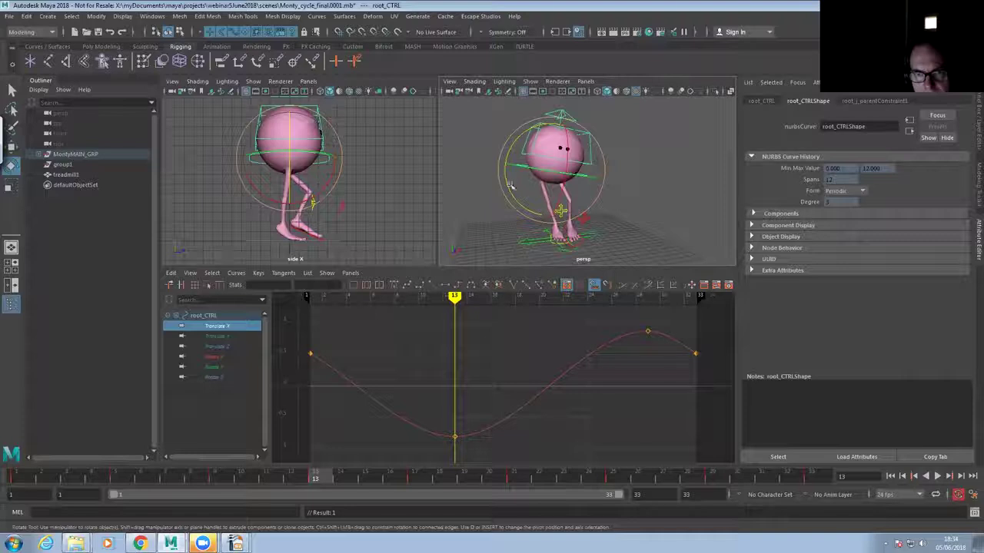
click(231, 377)
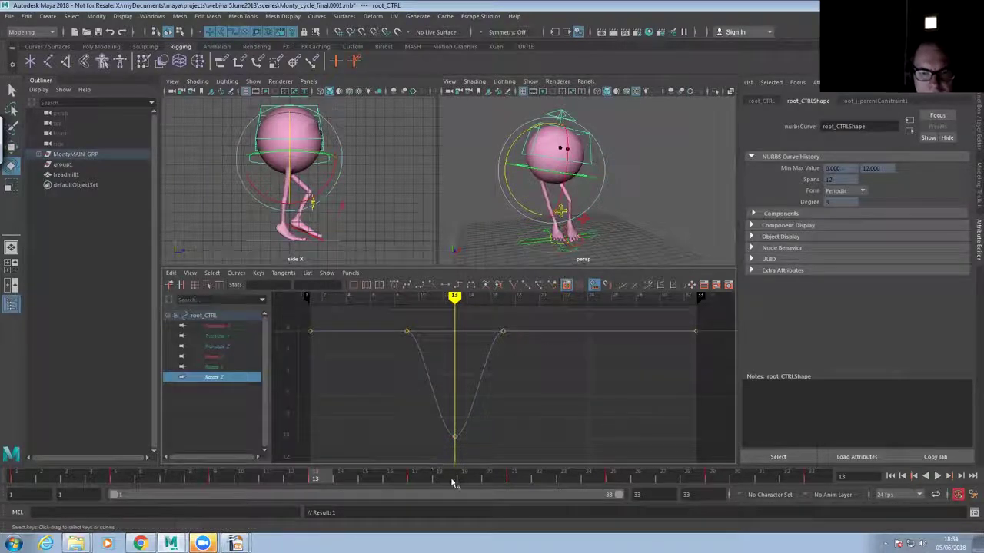
Tilt the root_CTRL to the opposite side at frame 29 and key the pose
drag(361, 481, 712, 480)
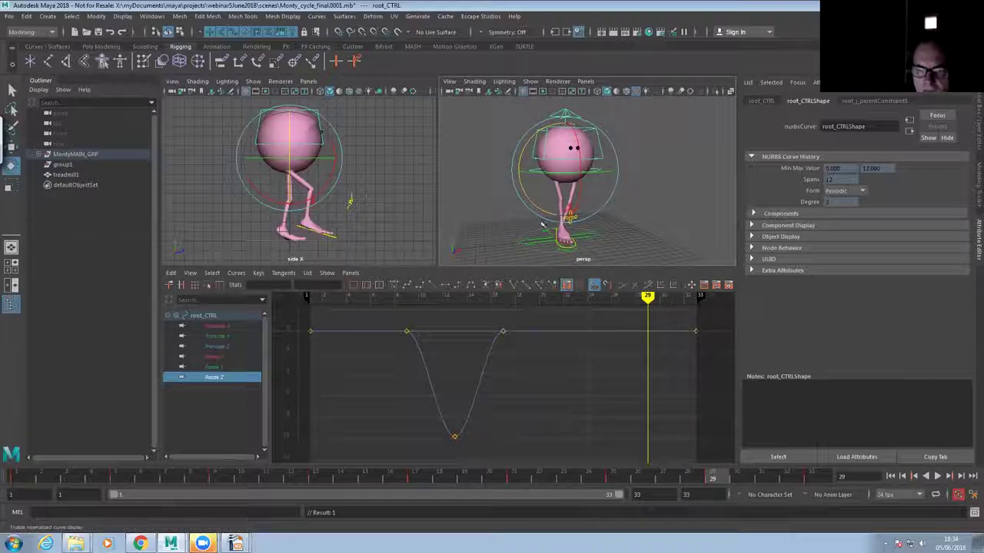
drag(520, 151, 520, 157)
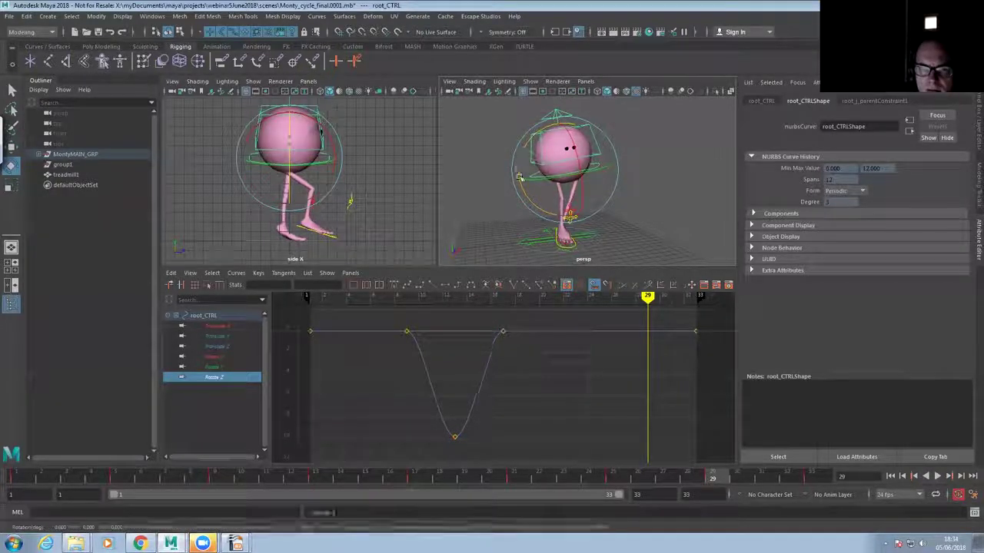
key(s)
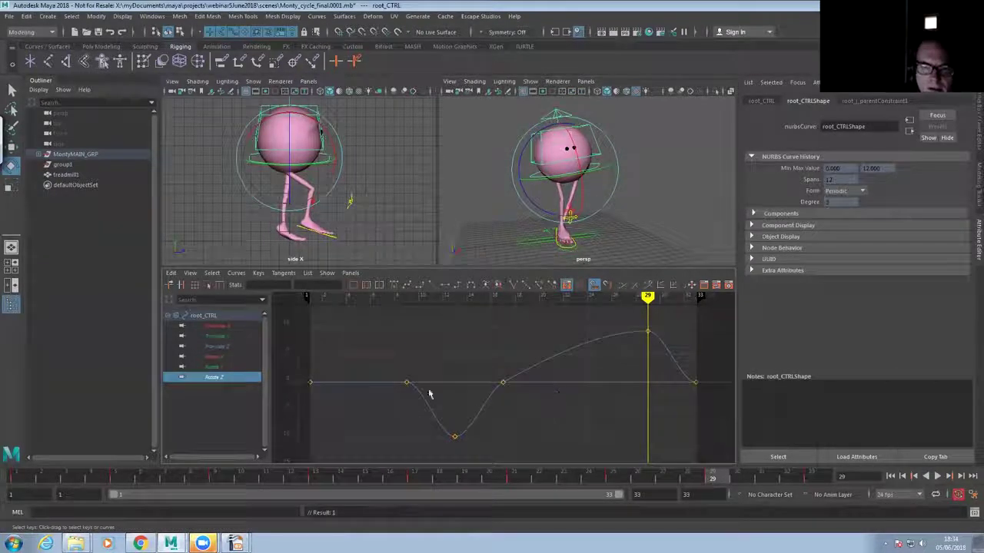
Compare the root tilt at frames 5, 13 and 29, and delete the Rotate Z key at frame 9
click(117, 477)
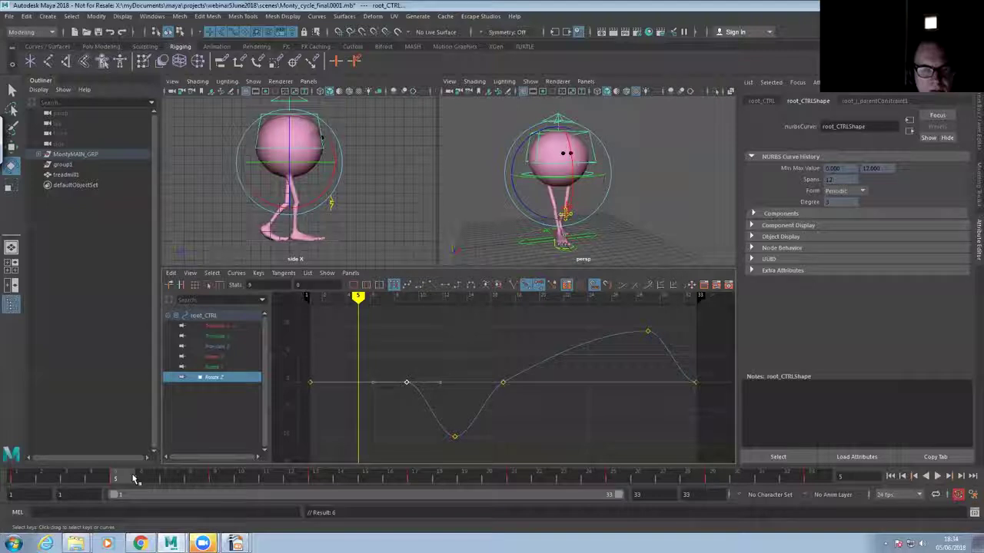
click(317, 478)
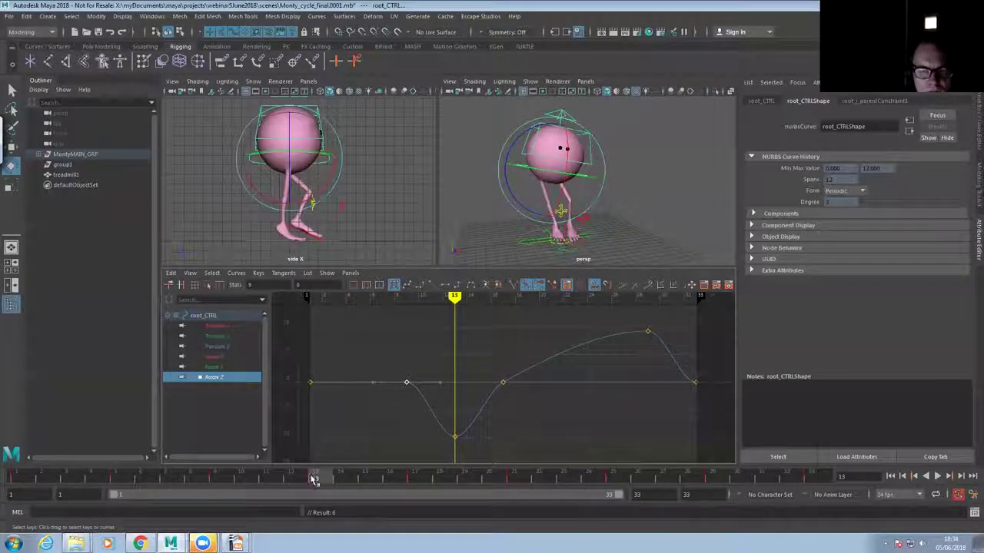
drag(341, 485, 705, 486)
click(709, 478)
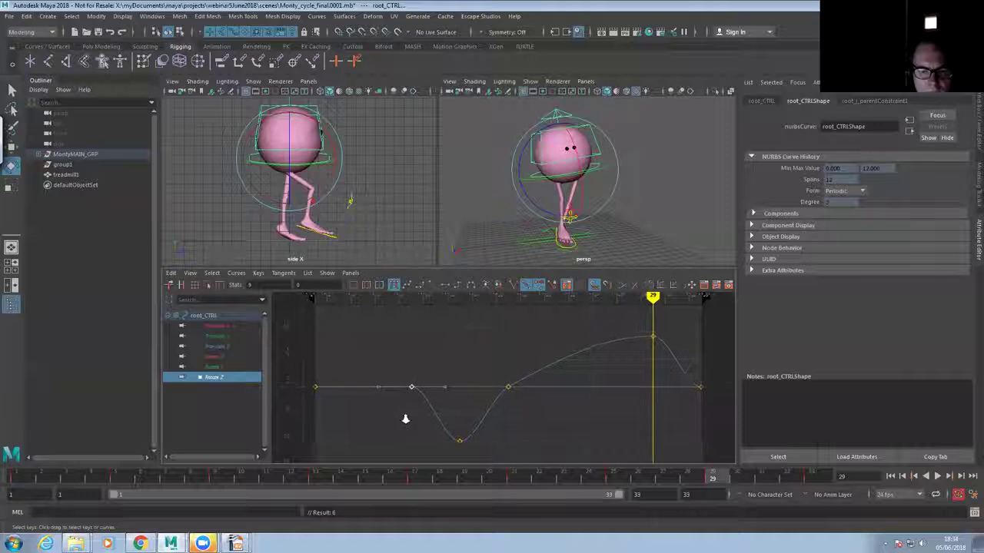
scroll(438, 375, down, 3)
key(Delete)
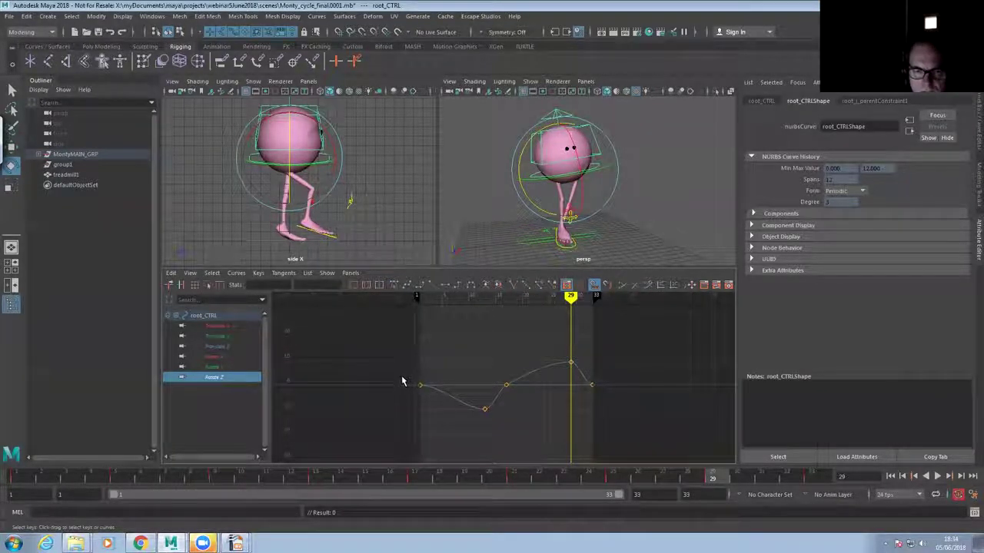
Delete the Rotate Z key at frame 17 and raise the keys at frames 1 and 33 equally for a smooth looping curve
click(587, 380)
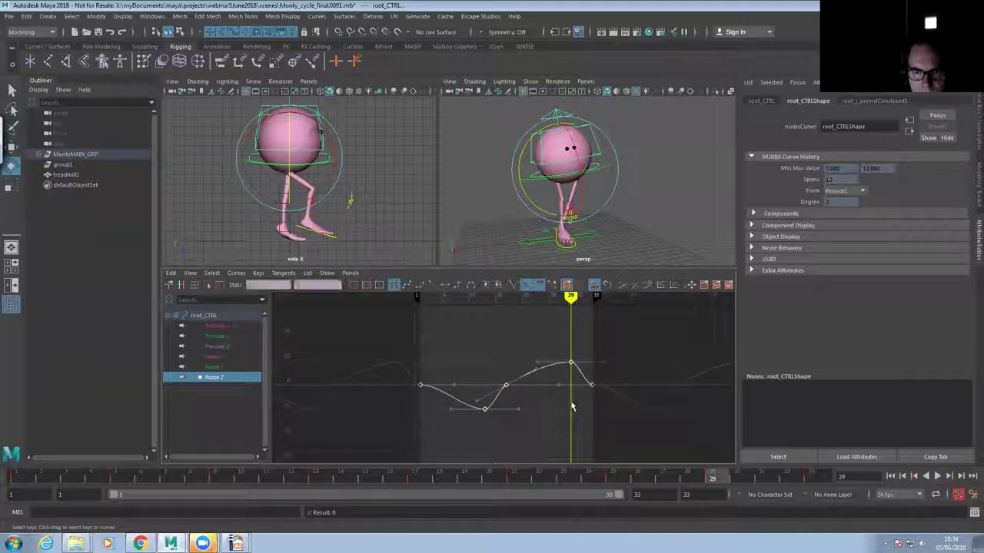
click(568, 401)
click(581, 378)
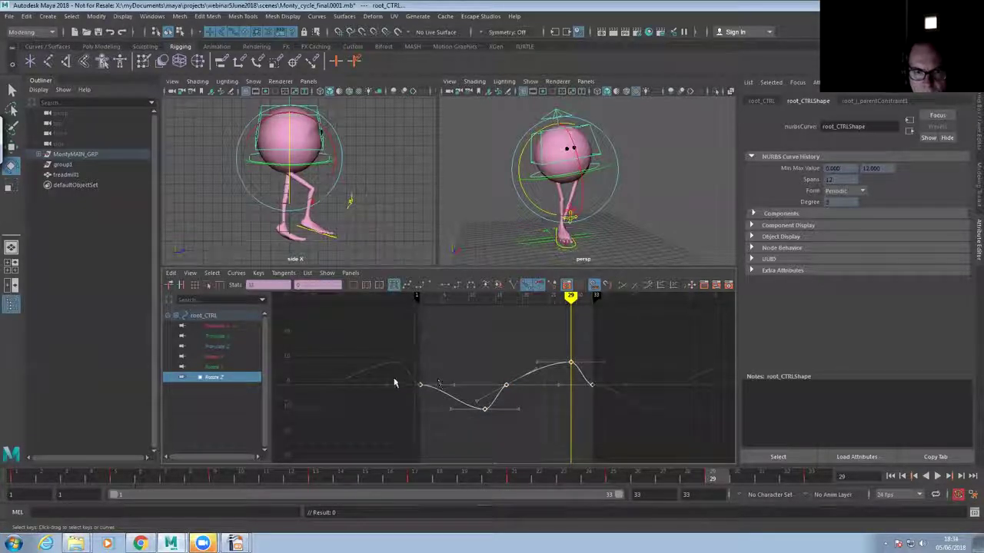
drag(425, 390, 427, 391)
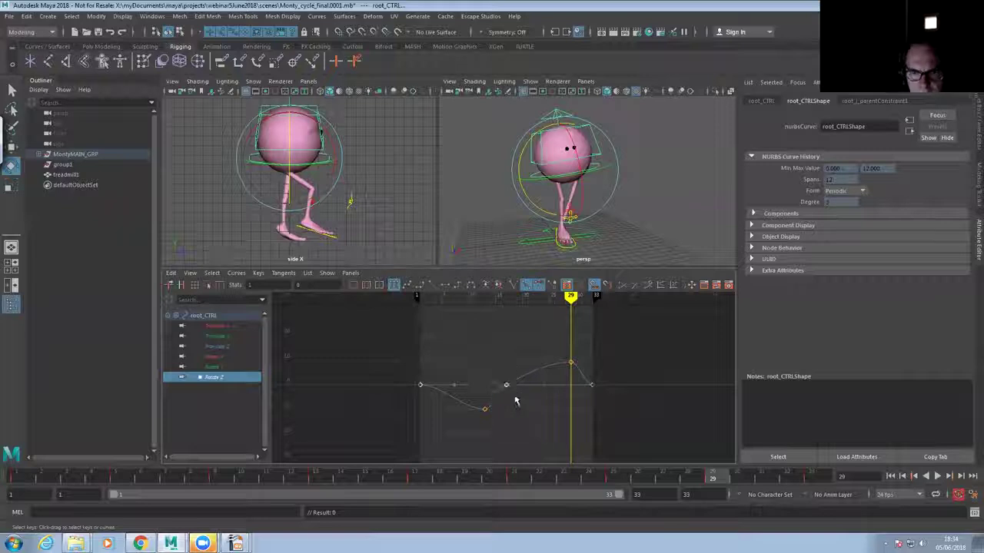
click(403, 379)
drag(571, 400, 567, 407)
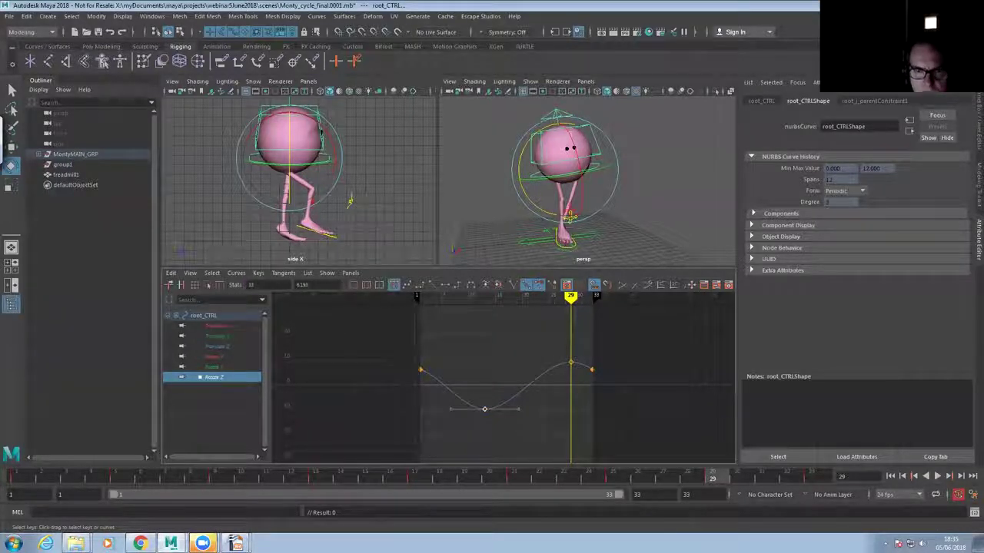
Play back the tilt and reduce it by moving the Rotate Z keys at frames 1, 13, 29 and 33 closer to zero
click(935, 476)
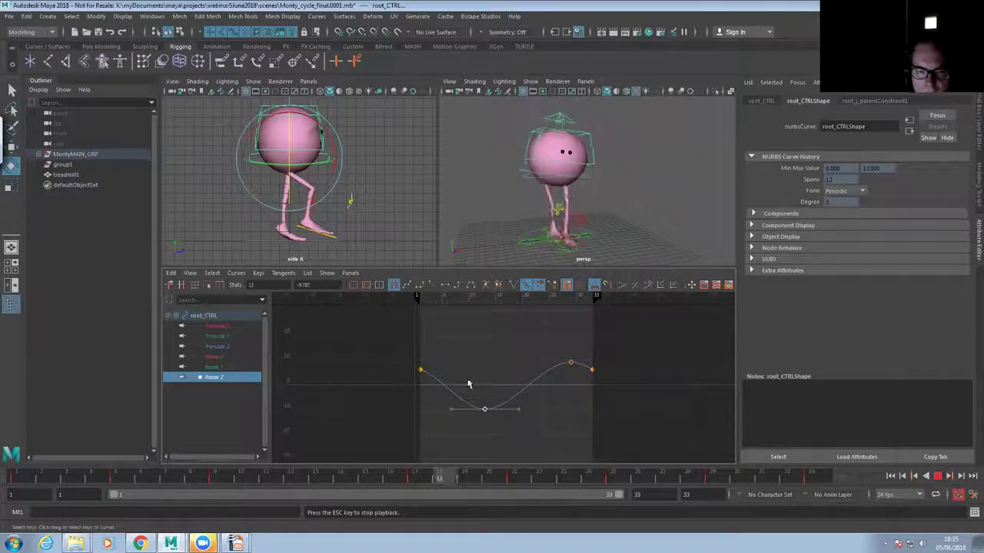
key(Escape)
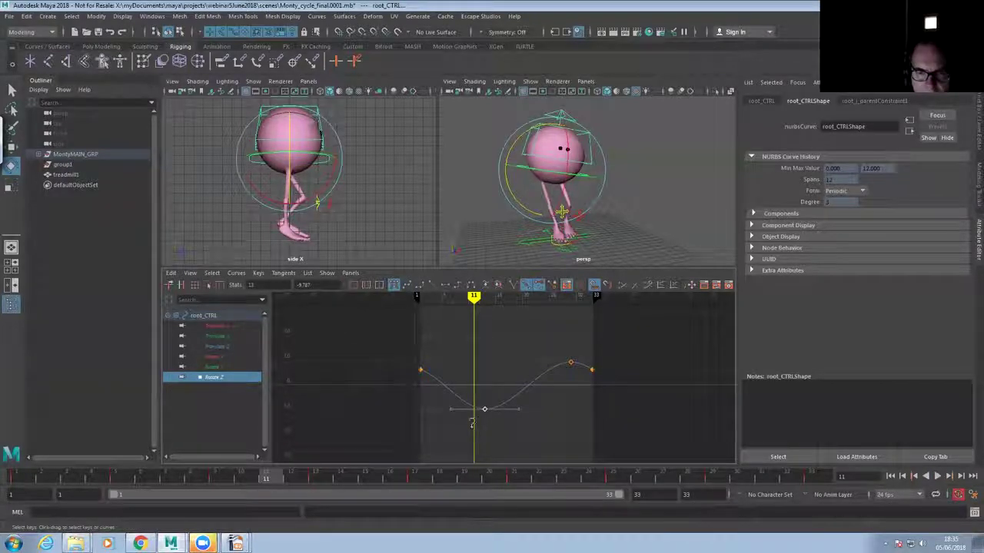
shift+middle_drag(473, 417, 473, 416)
drag(602, 377, 600, 375)
drag(383, 345, 610, 375)
middle_drag(589, 378, 587, 384)
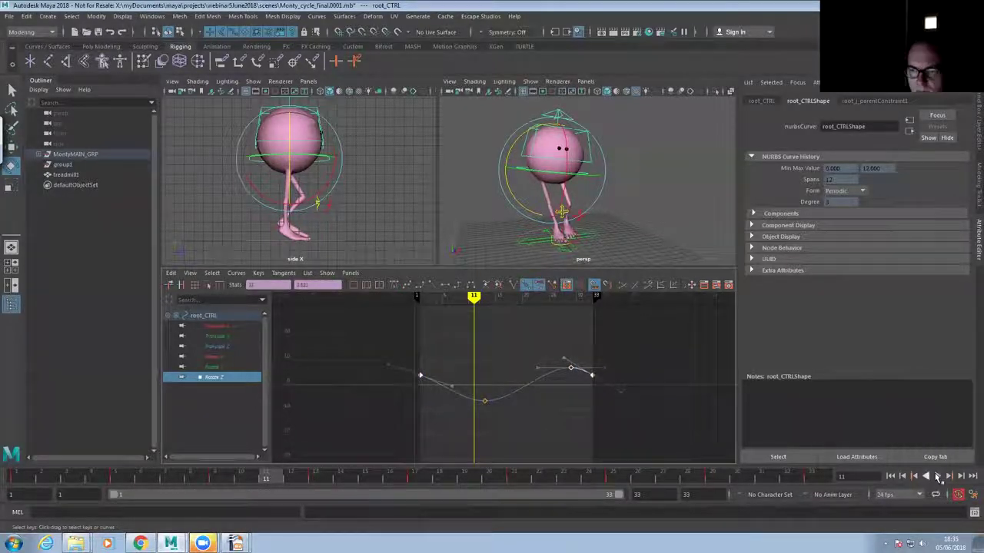
Play back the walk in enlarged viewports and examine the softened hip tilt from a three-quarter angle
key(alt+v)
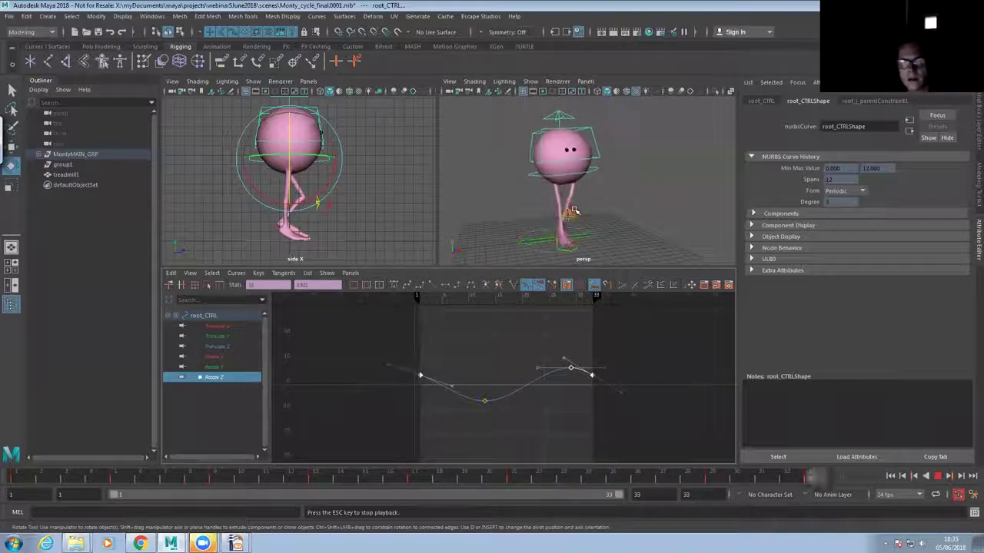
mouse_move(597, 224)
alt+mouse_down()
mouse_move(641, 215)
mouse_move(605, 206)
alt+mouse_up()
alt+middle_drag(606, 206, 620, 202)
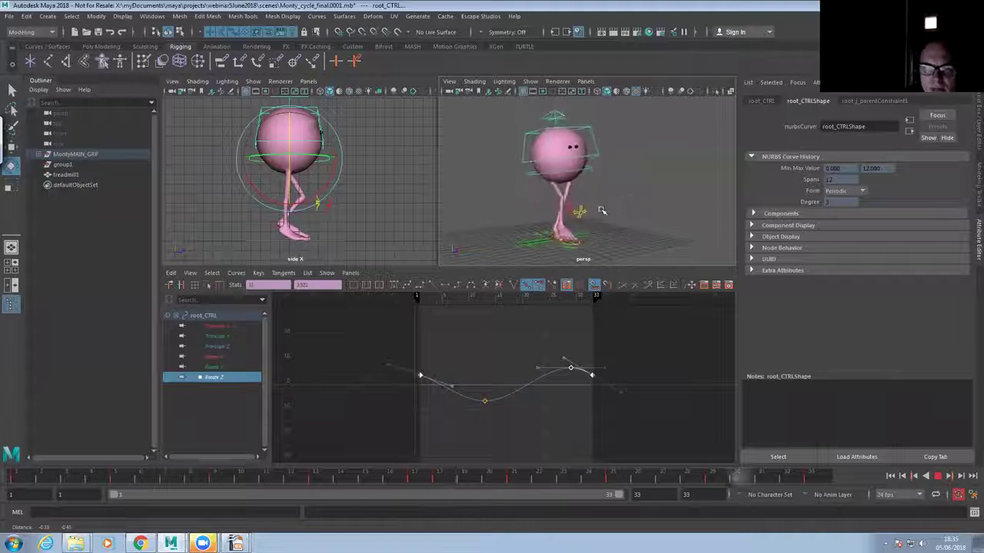
drag(543, 265, 543, 293)
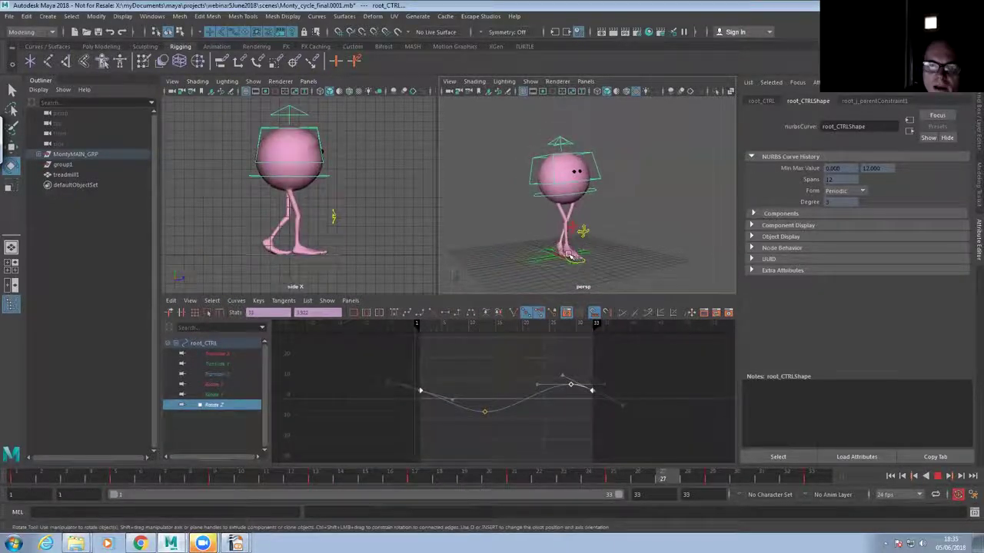
click(937, 476)
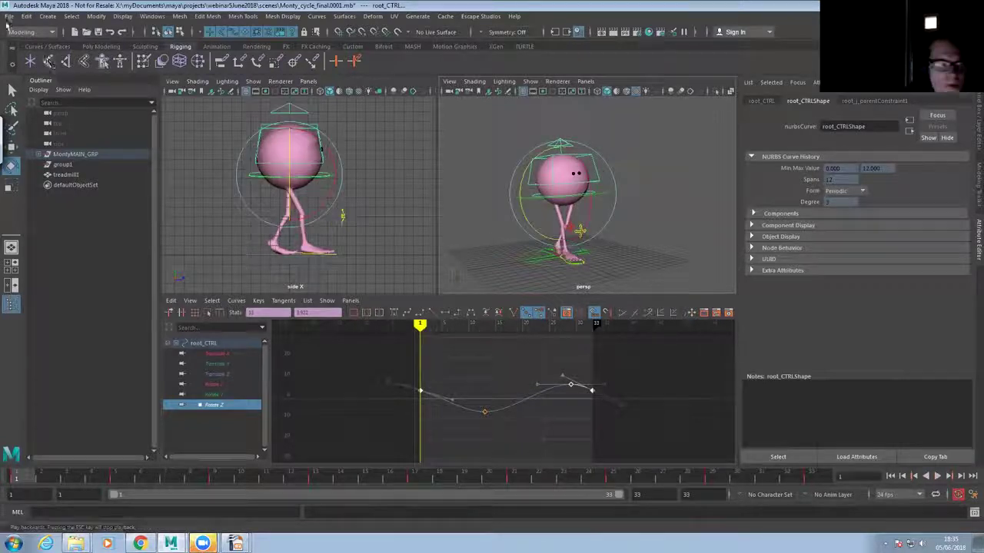
Import girlyhatwithFeathers.ma from the project's scenes folder into the scene
click(7, 16)
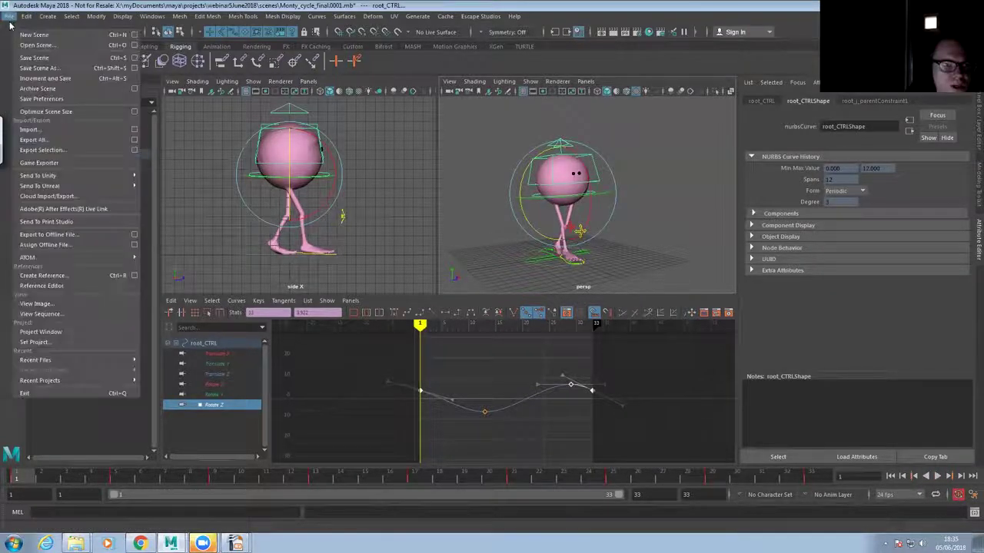
click(51, 141)
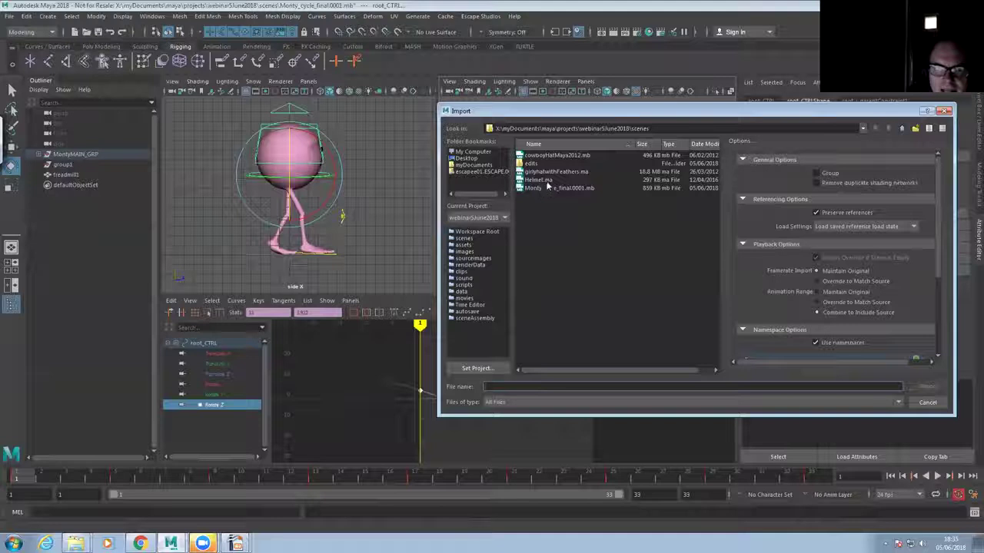
click(547, 171)
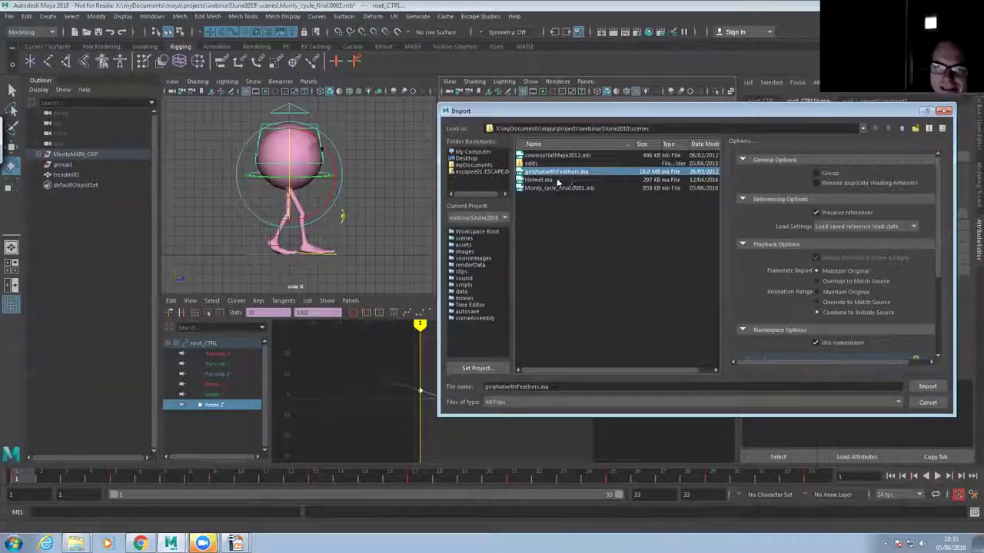
click(922, 387)
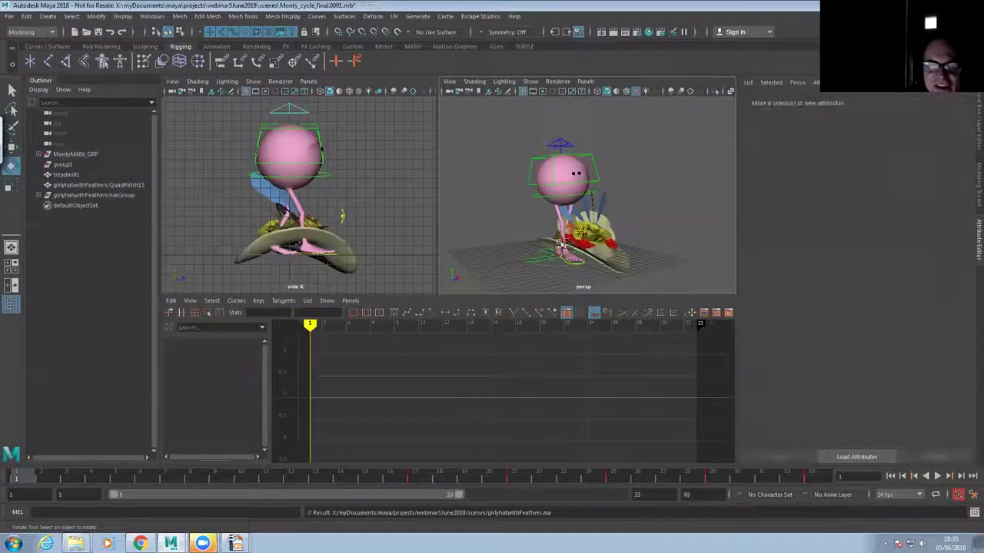
Find the free multi-hat model on TurboSquid in Chrome by searching for hats and sorting by lower prices
click(139, 544)
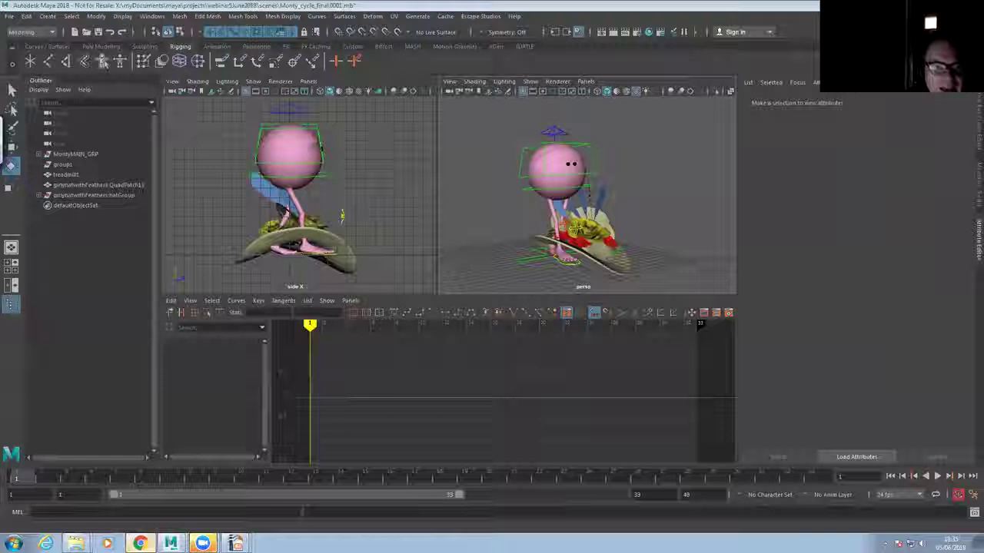
click(401, 52)
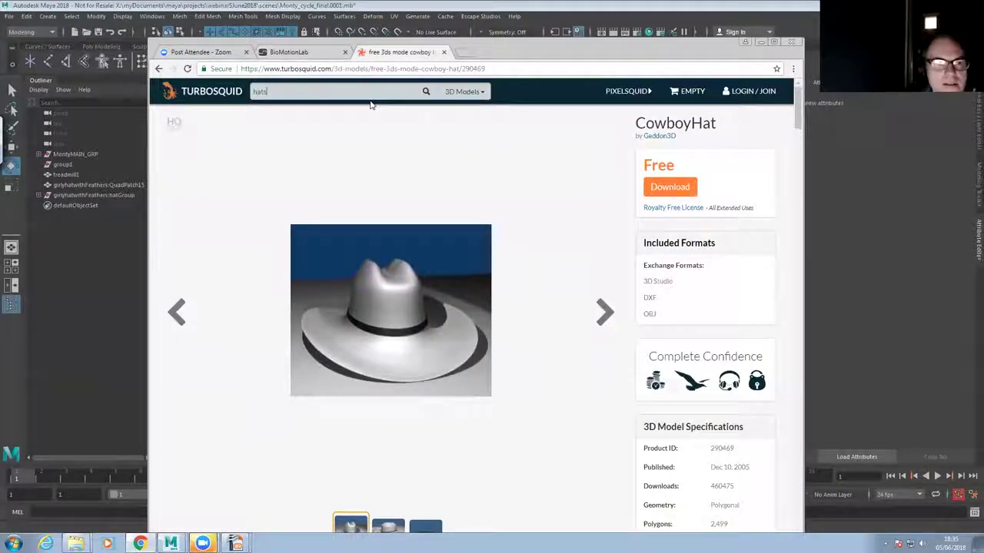
key(Return)
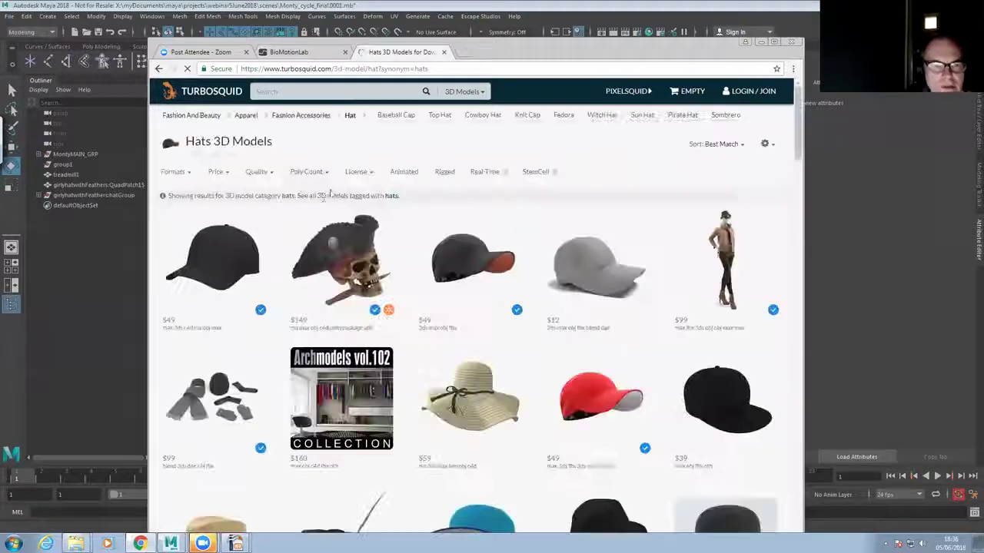
click(741, 146)
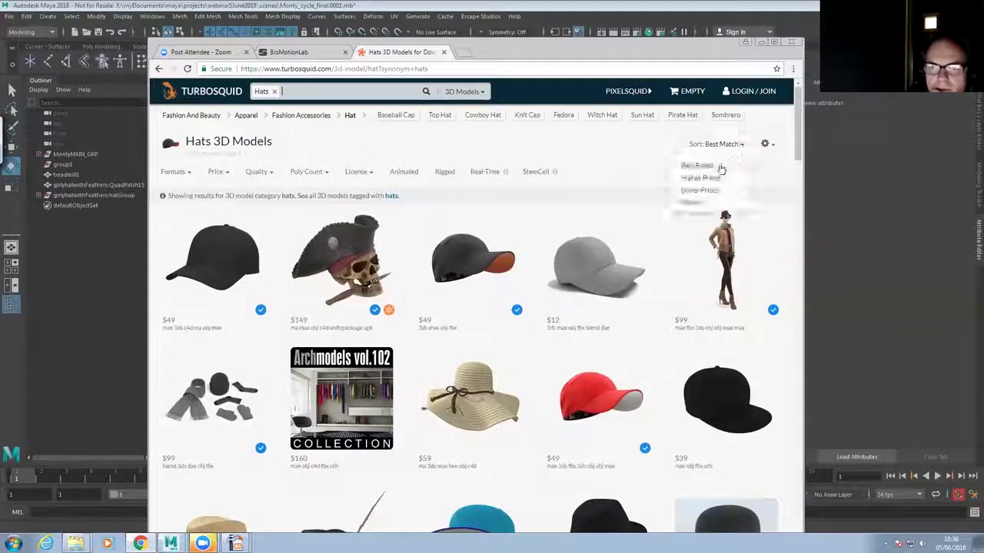
click(704, 191)
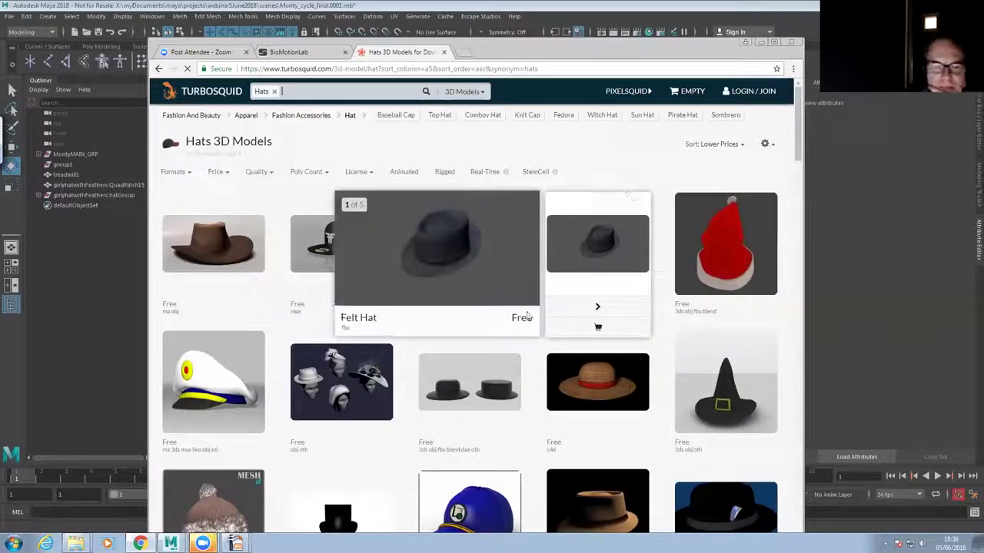
click(368, 408)
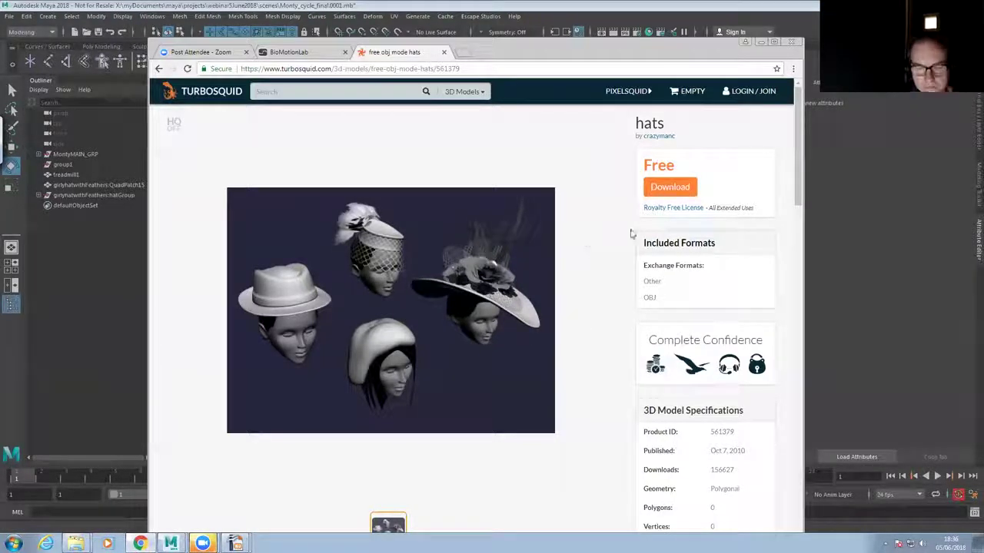
click(761, 43)
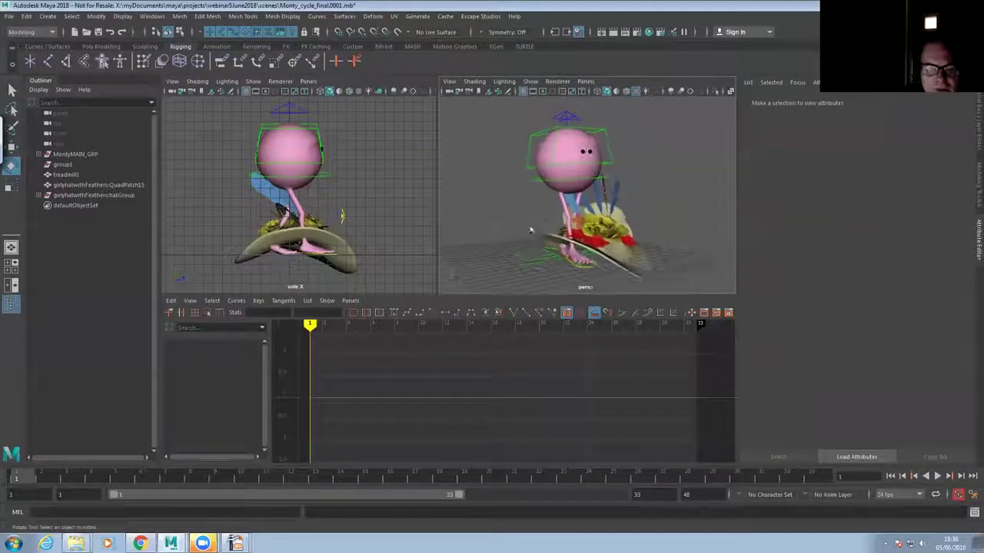
Move the girlyhatwithFeathers:hatGroup up from the floor onto the top of Monty's head
click(98, 196)
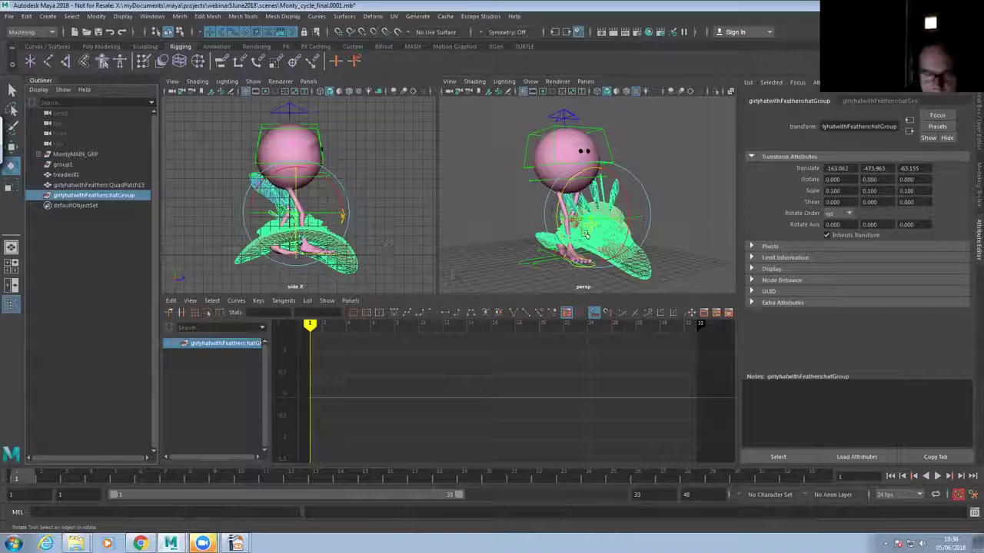
key(w)
alt+drag(588, 230, 581, 219)
scroll(586, 215, down, 2)
drag(601, 184, 601, 92)
alt+drag(601, 160, 639, 171)
drag(616, 130, 494, 176)
alt+middle_drag(494, 176, 456, 182)
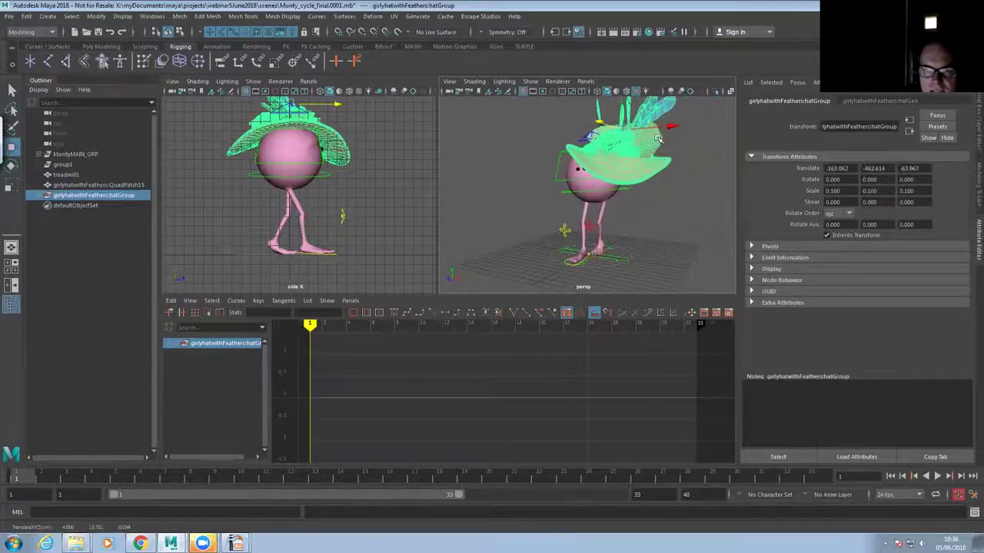
Centre the hat sideways on the head at about Translate X -166.8 and tilt it about -13.5 degrees around X
drag(675, 124, 657, 124)
alt+drag(545, 193, 648, 202)
key(e)
drag(591, 142, 588, 125)
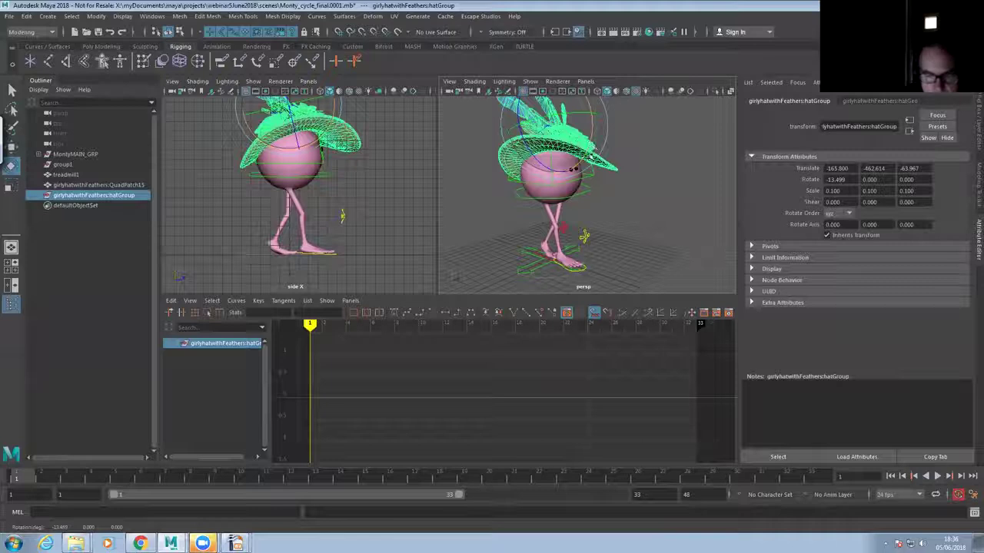
key(w)
alt+drag(609, 184, 524, 178)
drag(635, 134, 624, 135)
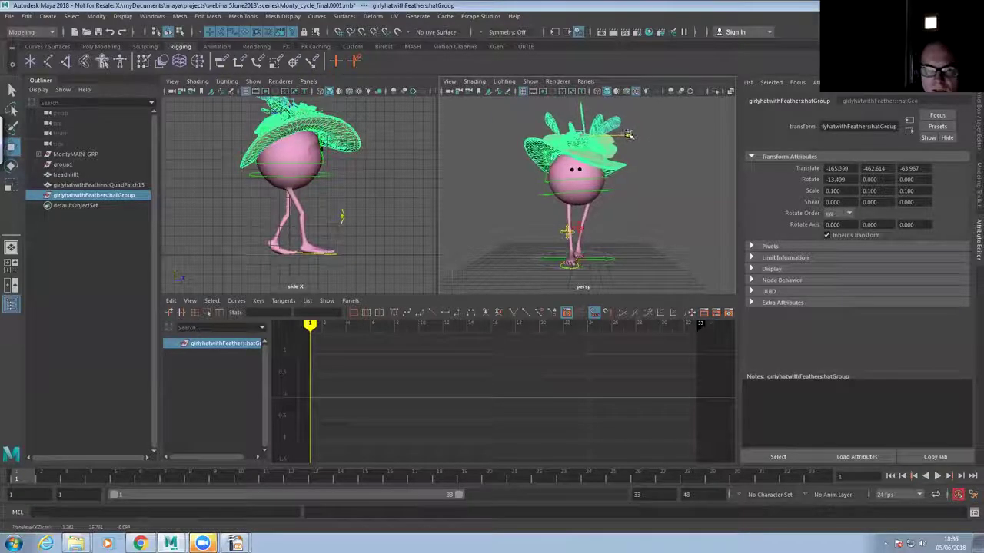
Parent the hat group to the character's squash_CTRL so the hat follows the head
alt+drag(580, 239, 595, 231)
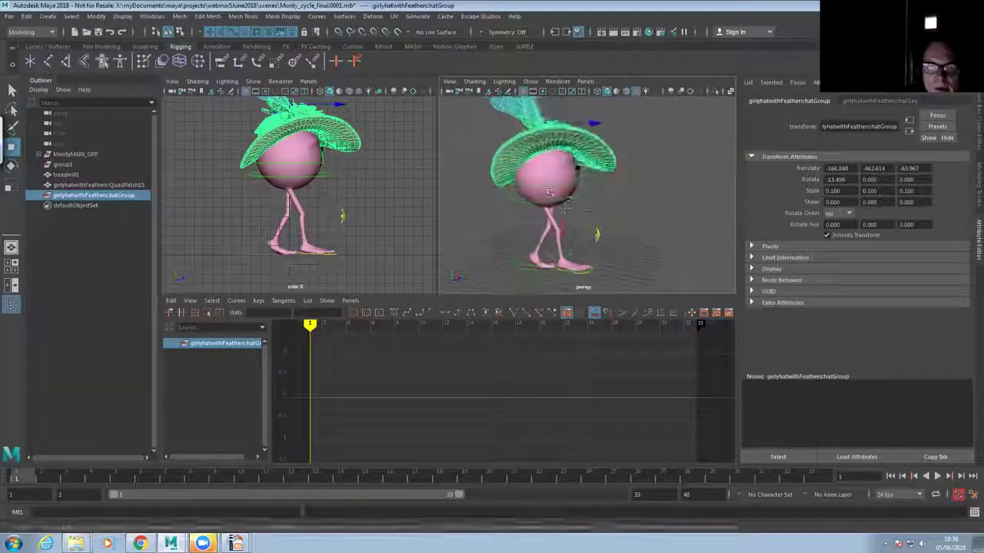
alt+middle_drag(600, 200, 608, 264)
alt+right_drag(538, 230, 592, 228)
alt+middle_drag(630, 234, 606, 251)
alt+drag(606, 250, 560, 253)
alt+right_drag(560, 253, 643, 281)
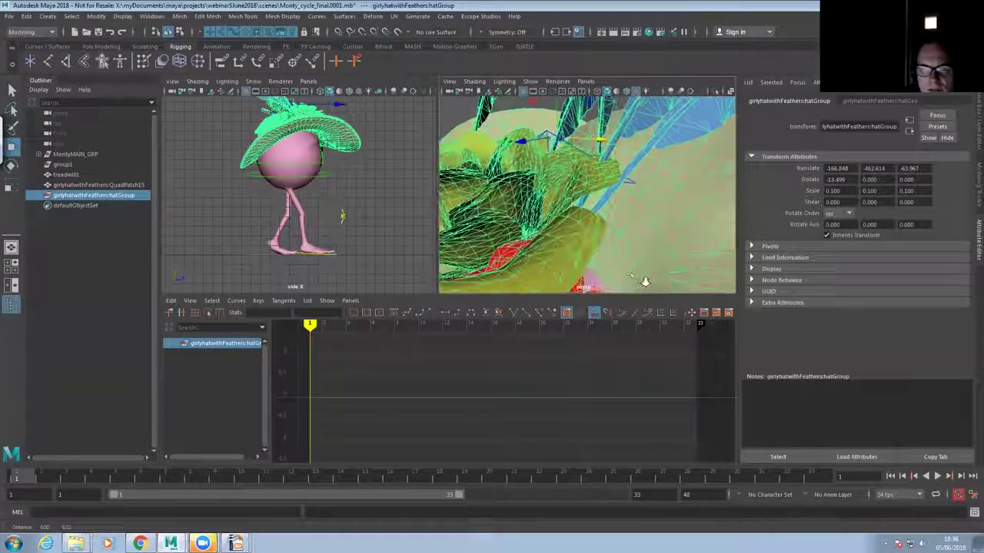
shift+click(647, 177)
click(637, 189)
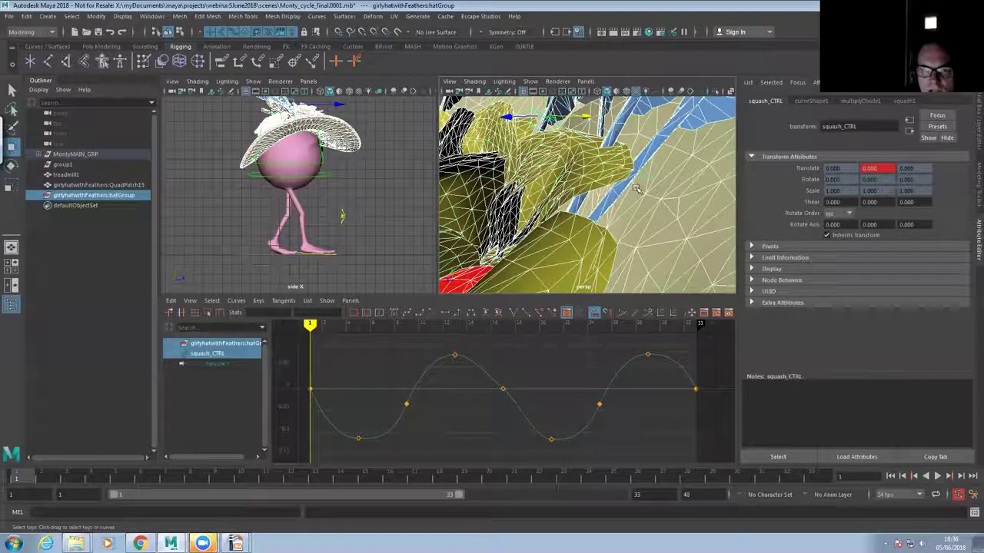
click(582, 221)
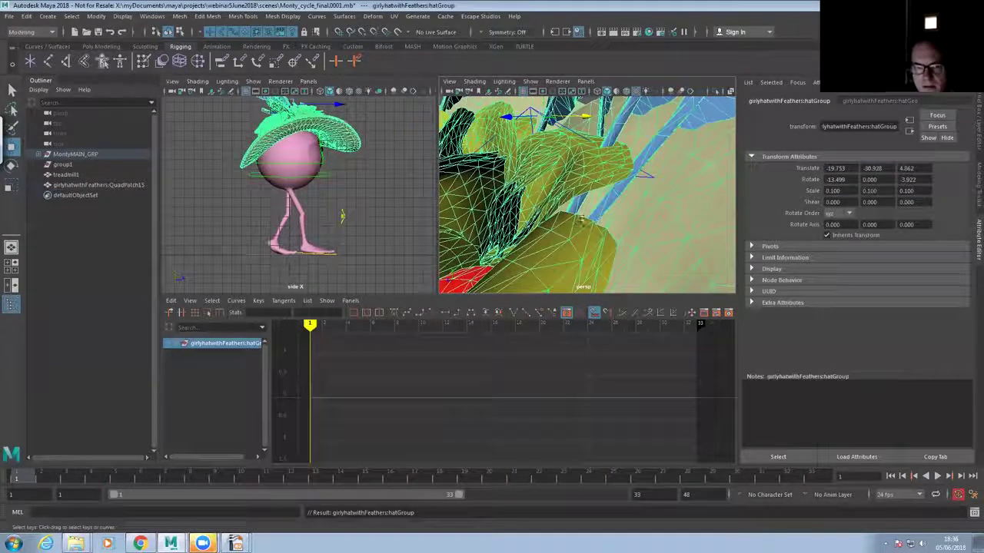
Play back the pink character's walk and check how the hat moves with the head
alt+drag(536, 208, 579, 180)
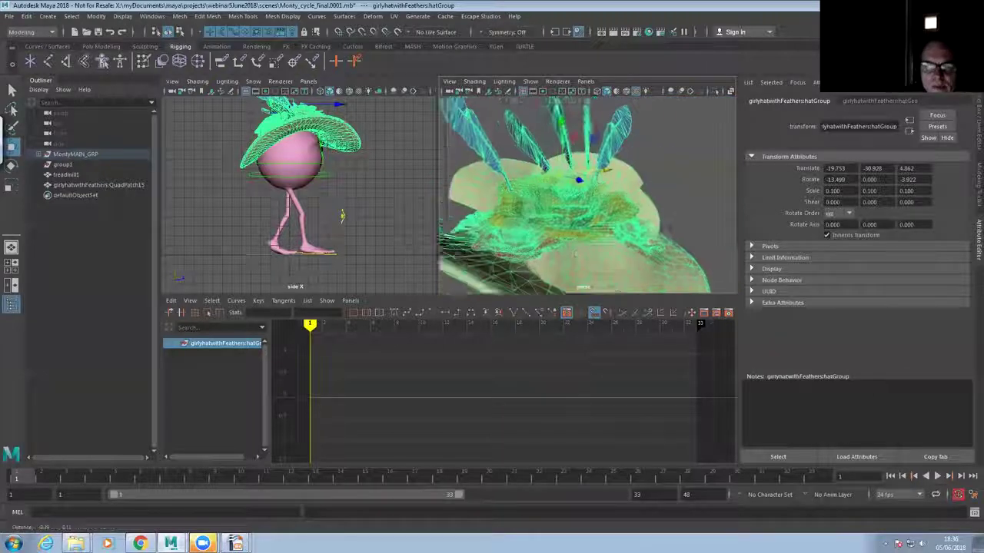
alt+right_drag(580, 180, 692, 250)
click(692, 250)
key(alt+v)
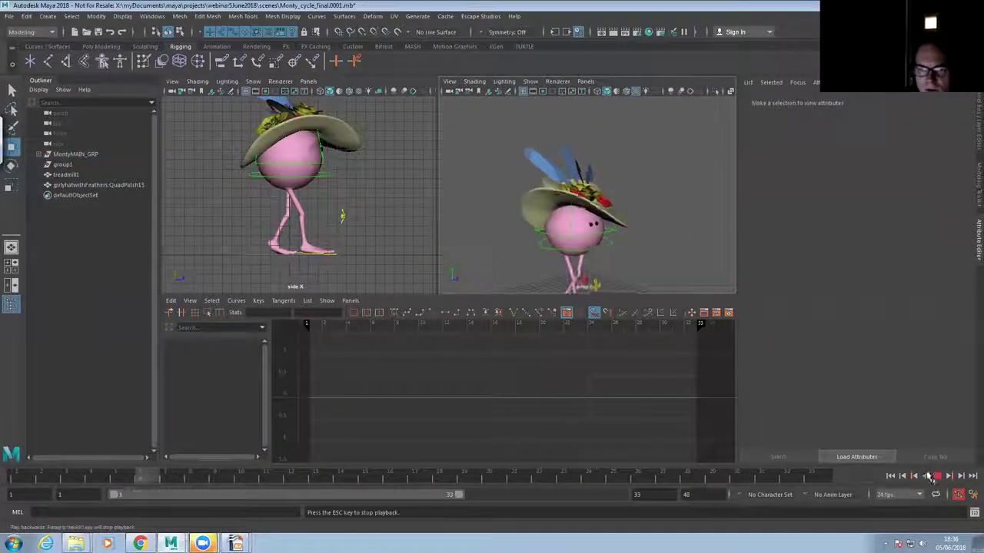
scroll(553, 257, down, 4)
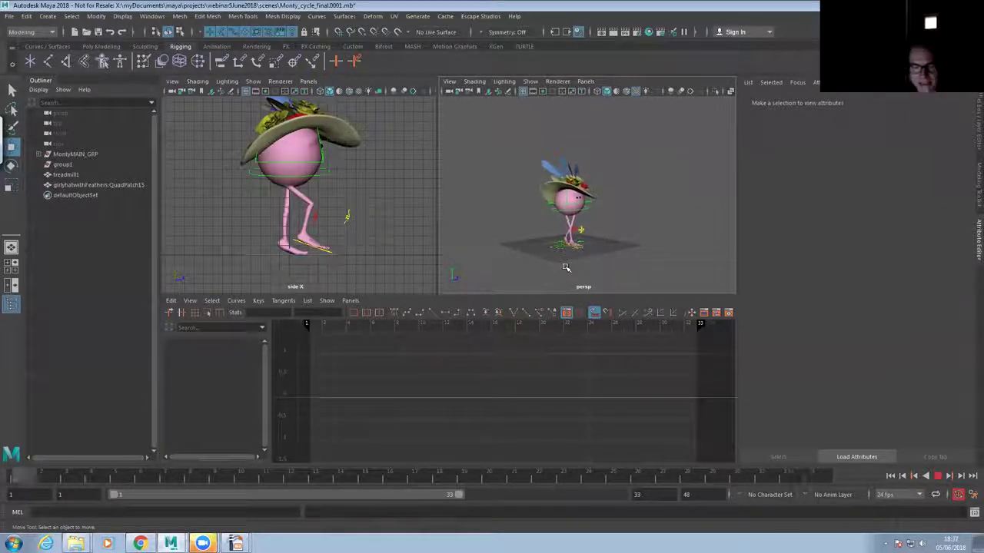
scroll(597, 232, up, 3)
scroll(598, 231, up, 1)
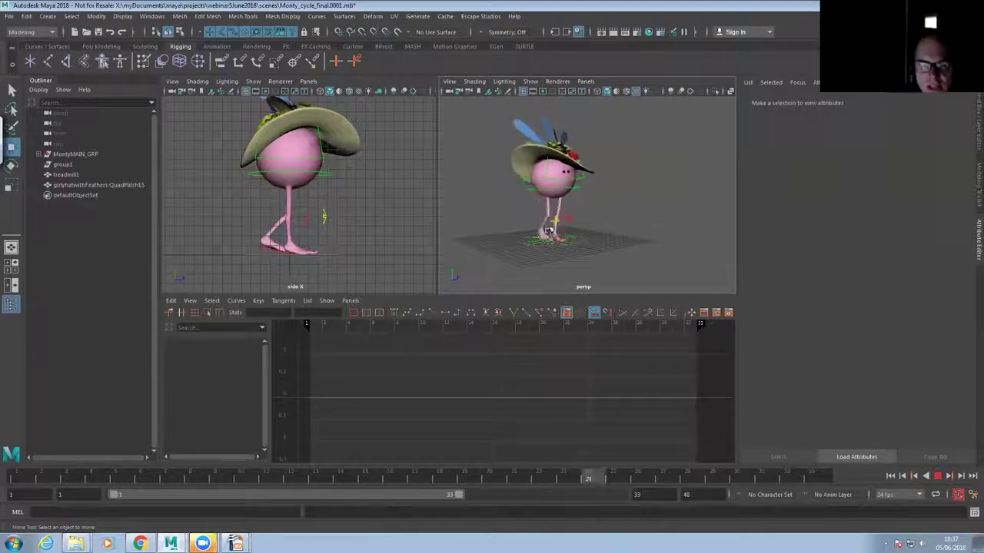
key(Escape)
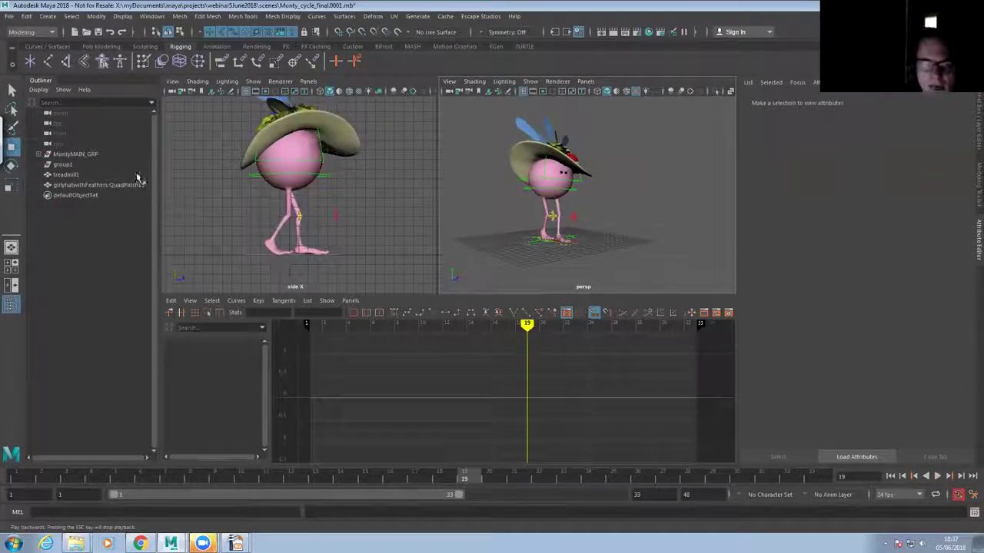
Reopen Monty_cycle_final.0001.mb without saving the current changes and dismiss the mental ray notice
click(9, 17)
click(31, 37)
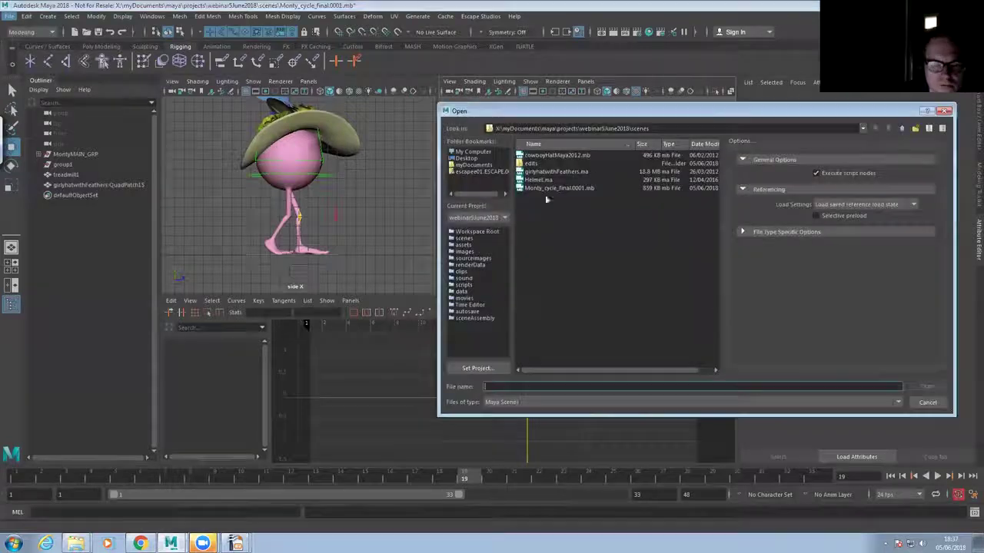
click(550, 187)
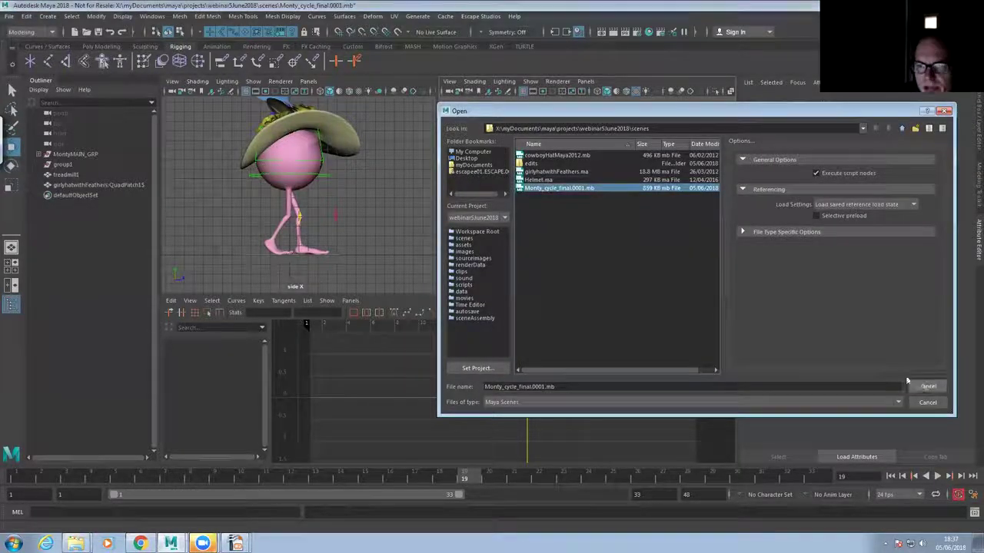
click(926, 387)
click(500, 277)
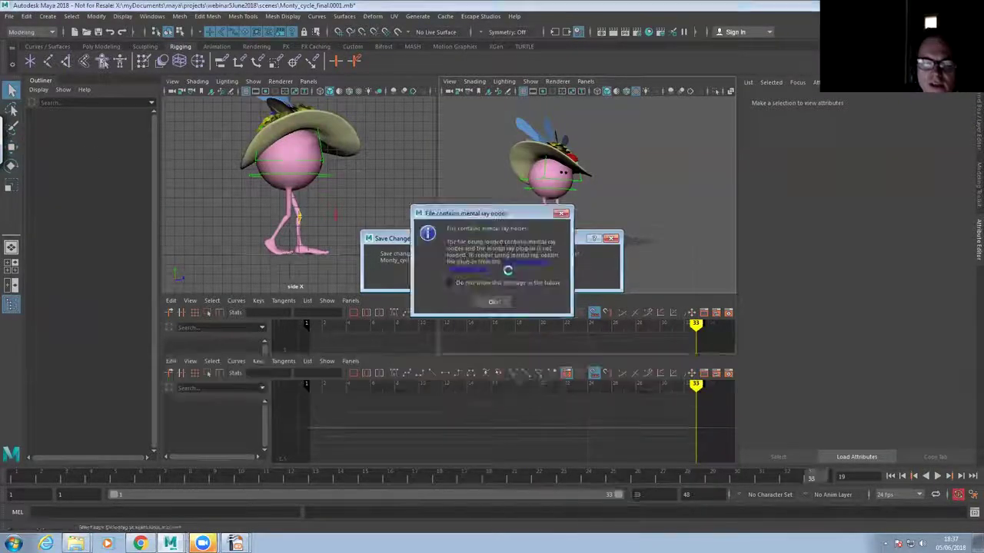
click(490, 299)
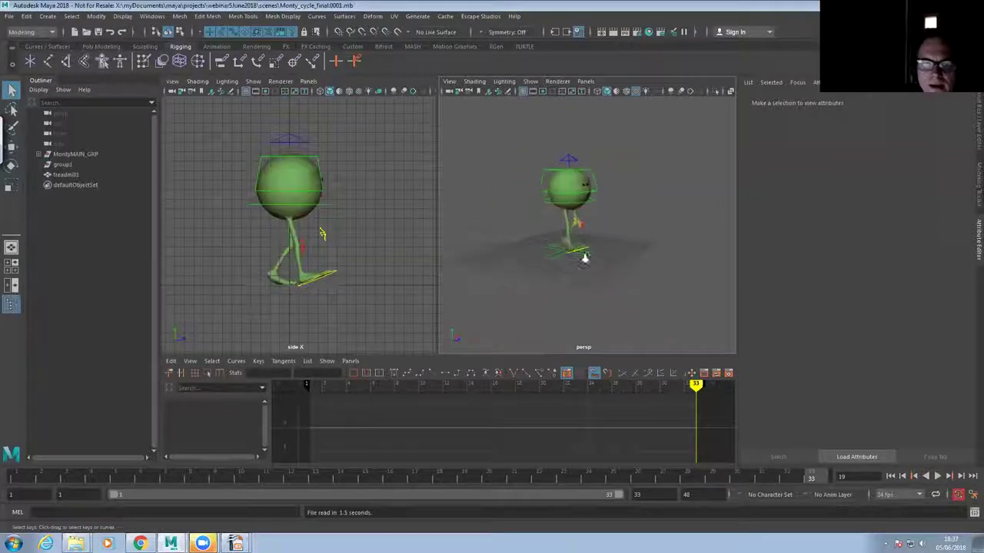
Play back the original green character's walk, showing the Channel Box and display layers, and stop at frame 22
click(939, 477)
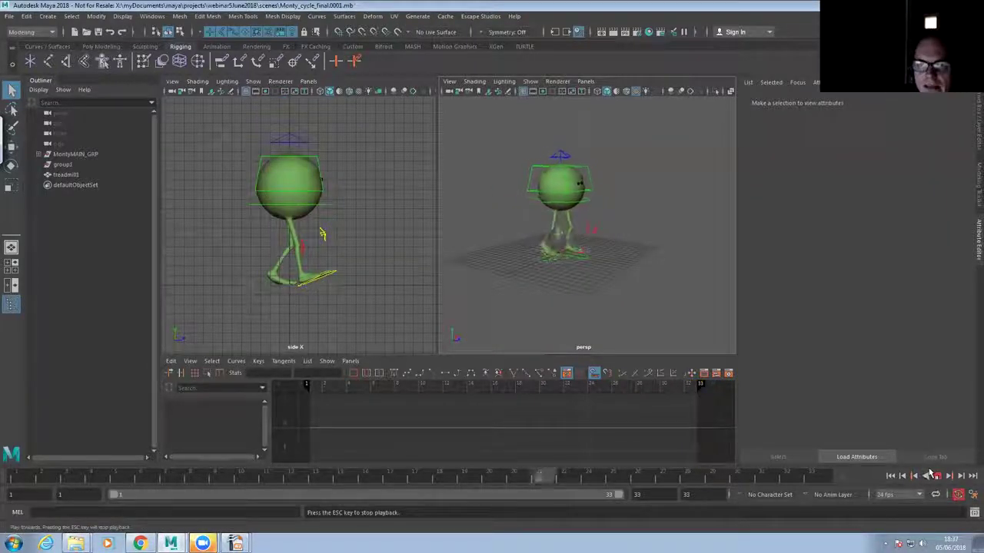
scroll(555, 282, up, 5)
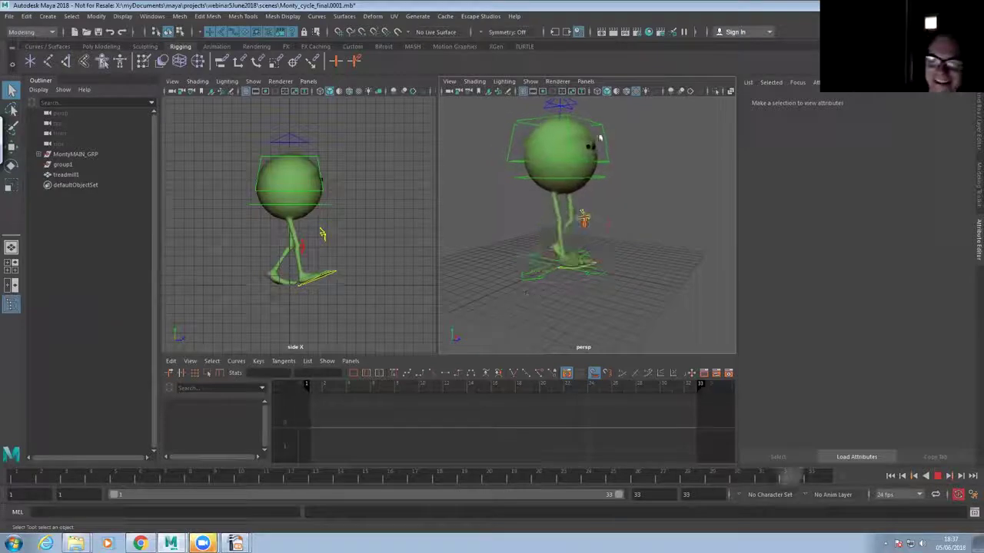
click(975, 127)
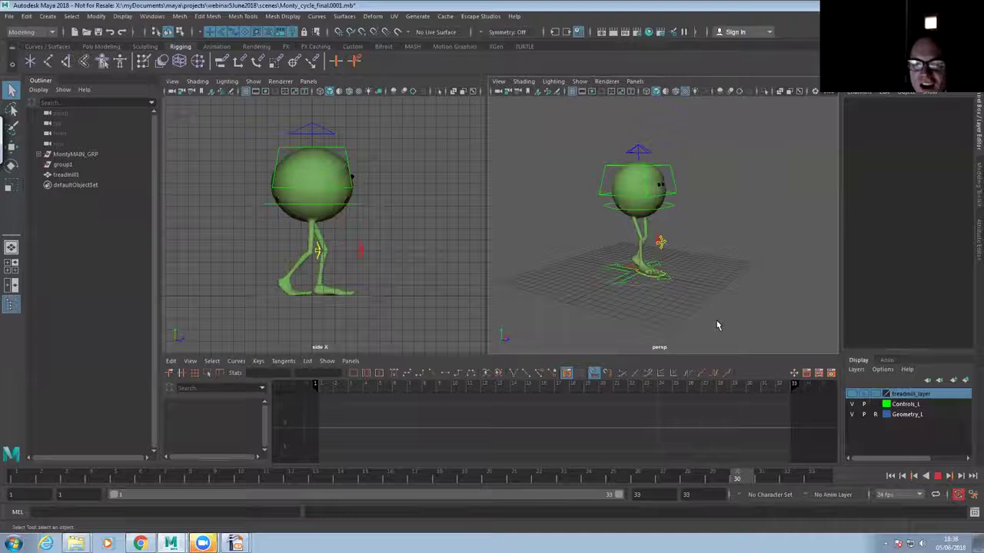
click(939, 477)
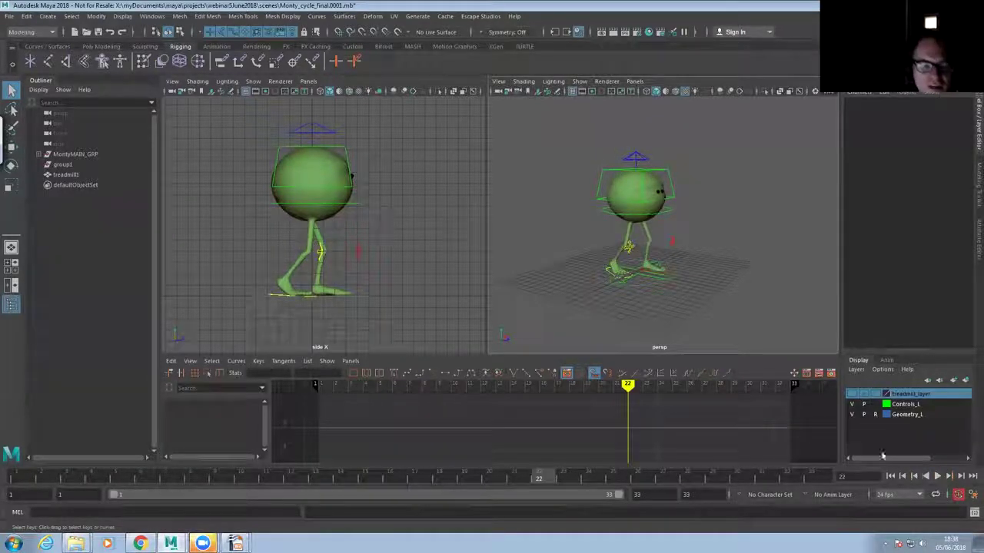
Search Google Images in Chrome for goose step and enlarge the first marching guards picture as reference
key(alt+Tab)
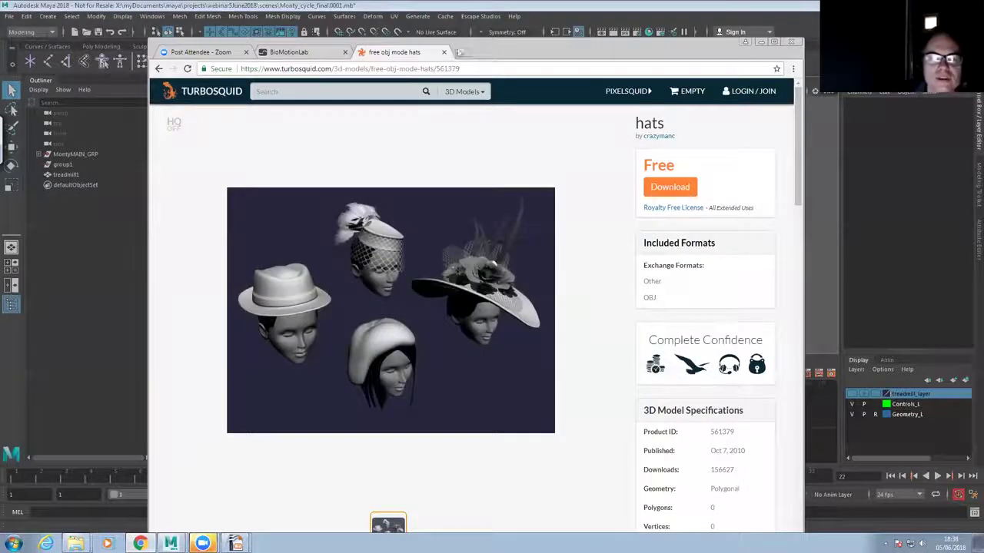
click(464, 55)
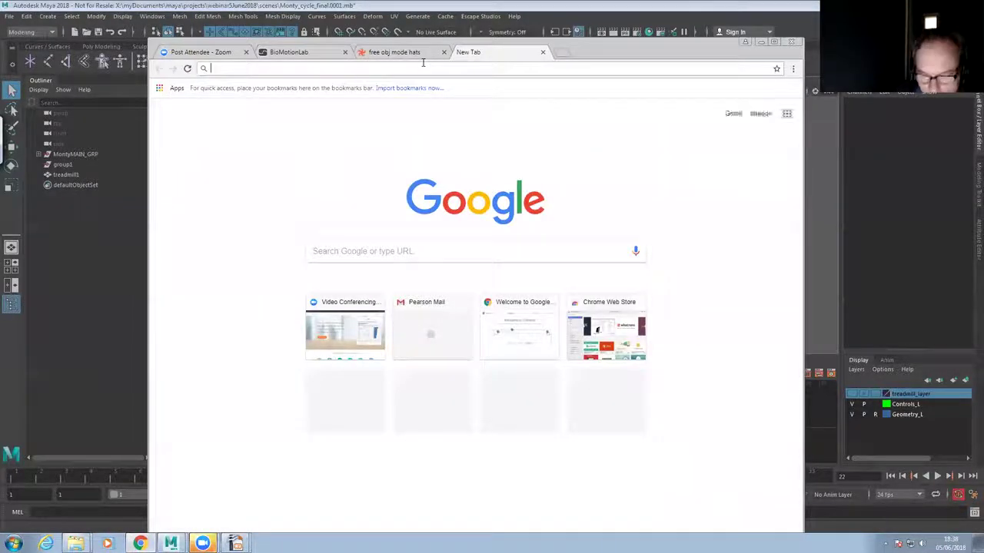
text(goose s)
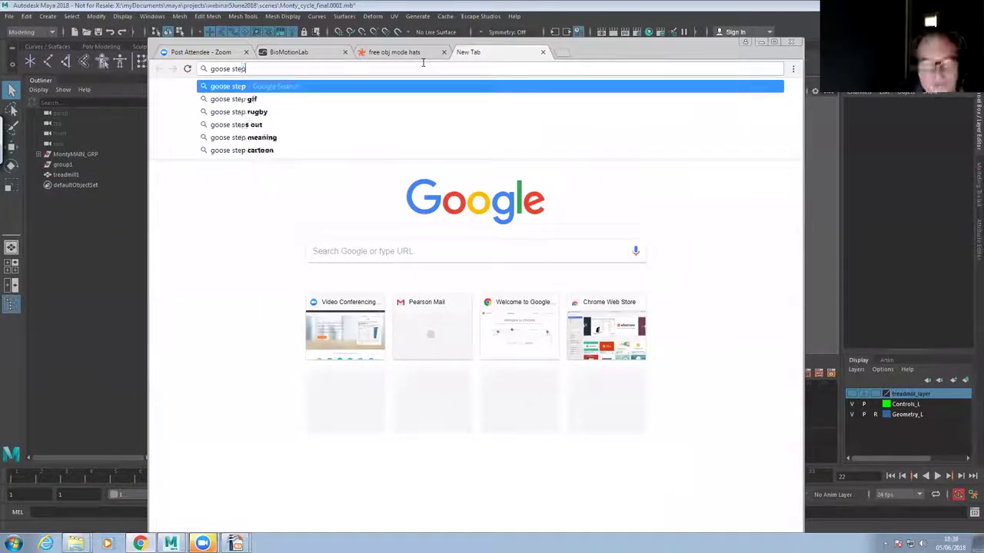
text(tep)
key(Return)
click(307, 129)
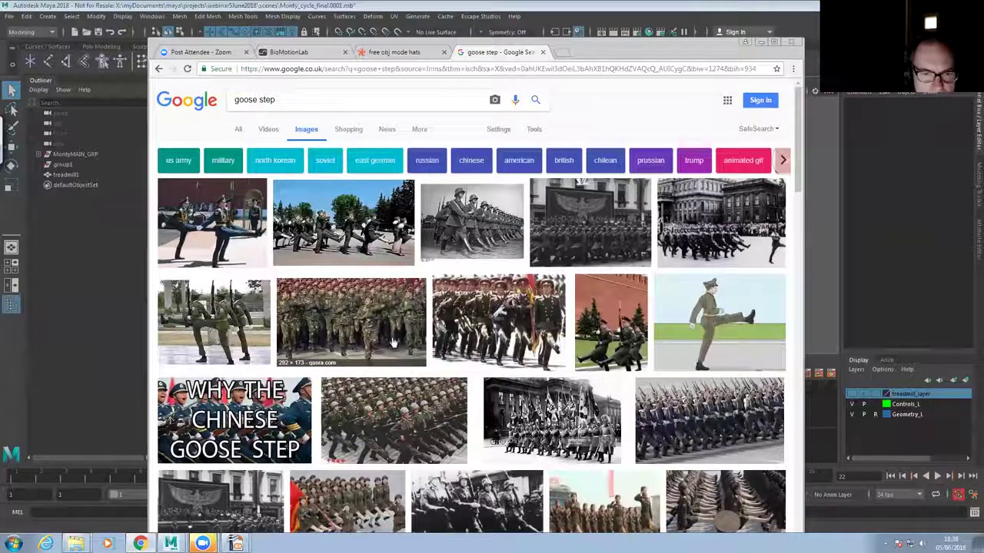
click(241, 249)
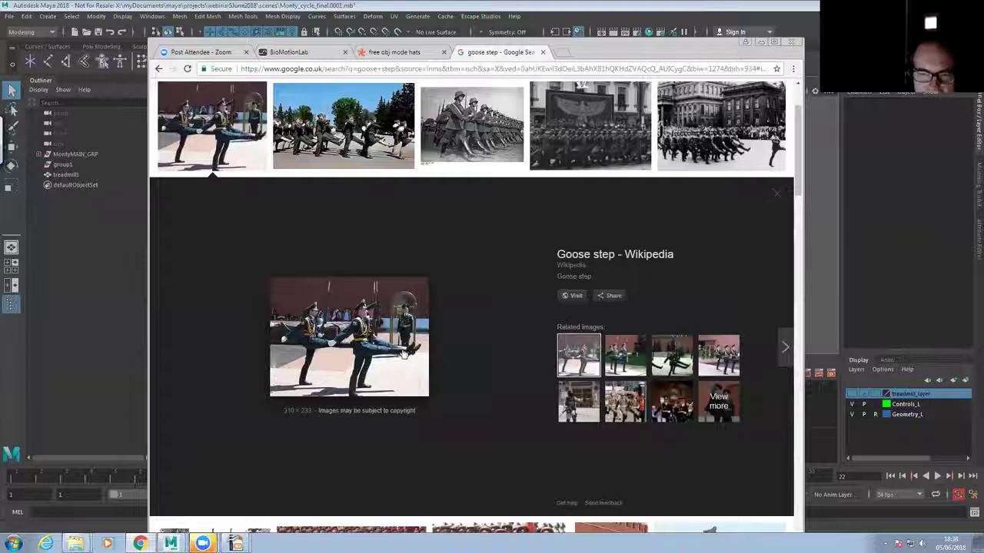
Return to Maya and import Helmet.ma into the Monty scene, dismissing the mental ray notice
click(760, 42)
alt+right_drag(584, 251, 532, 249)
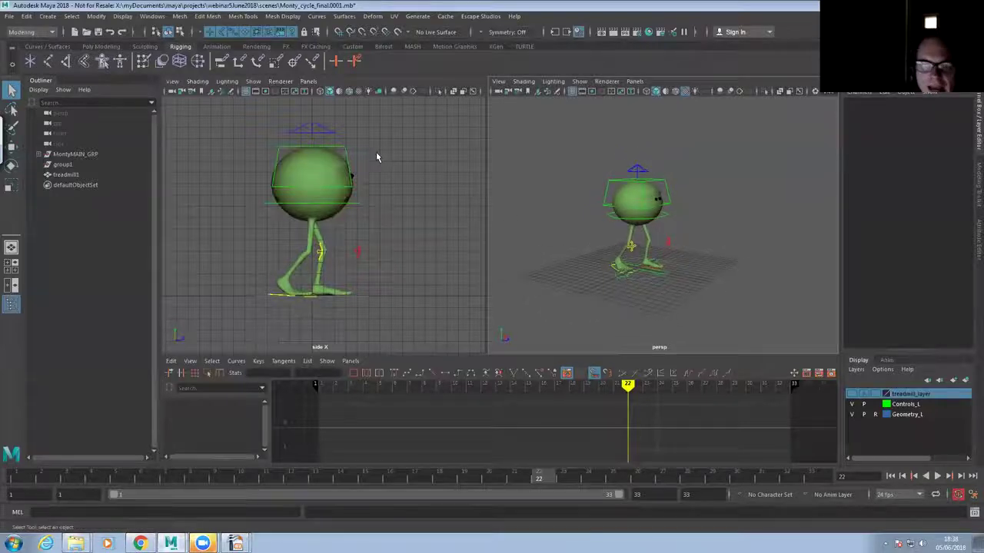
click(10, 16)
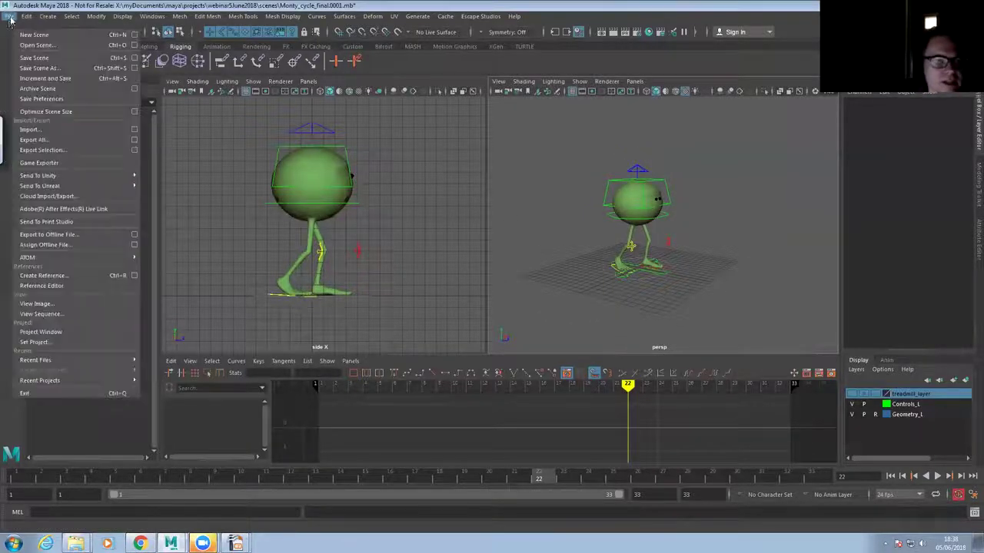
click(49, 136)
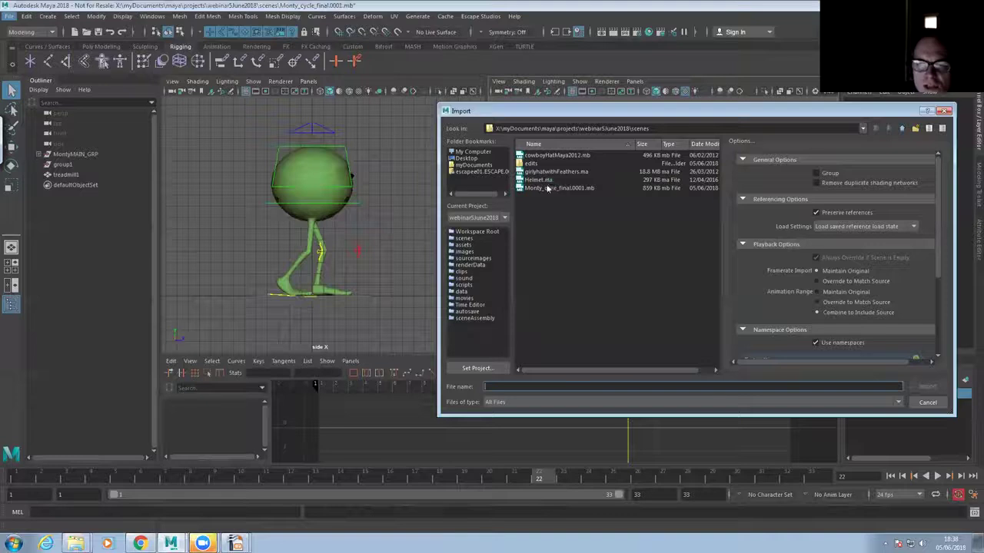
click(541, 181)
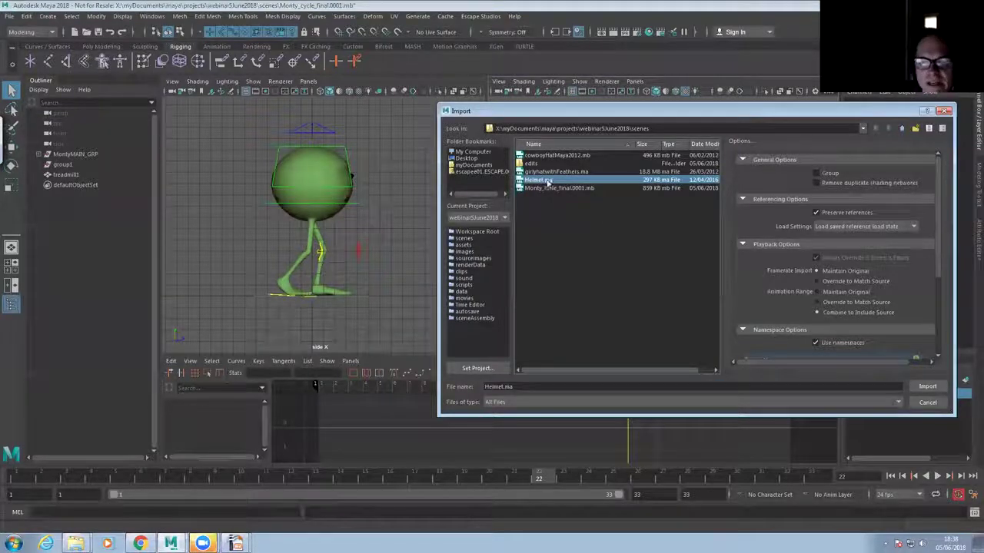
click(924, 389)
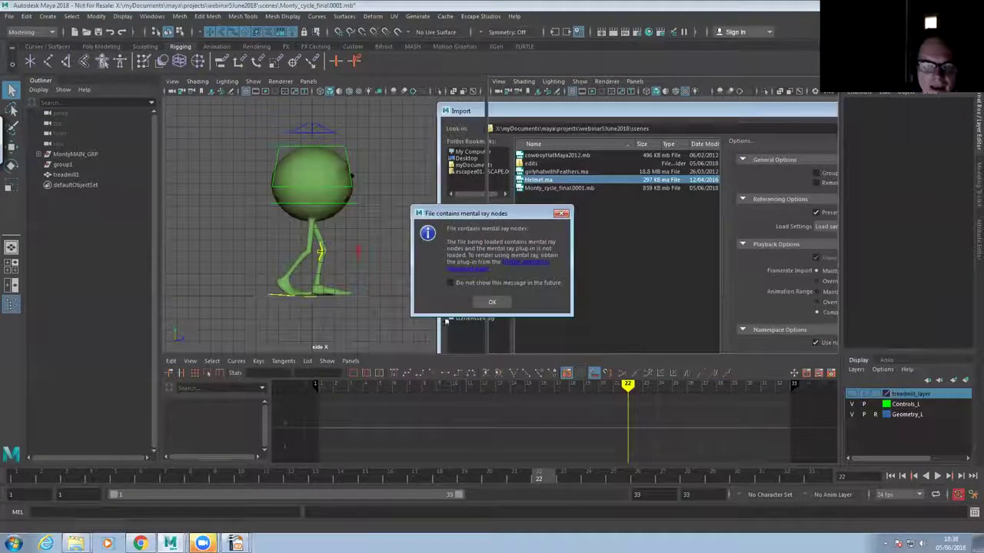
click(489, 301)
click(446, 437)
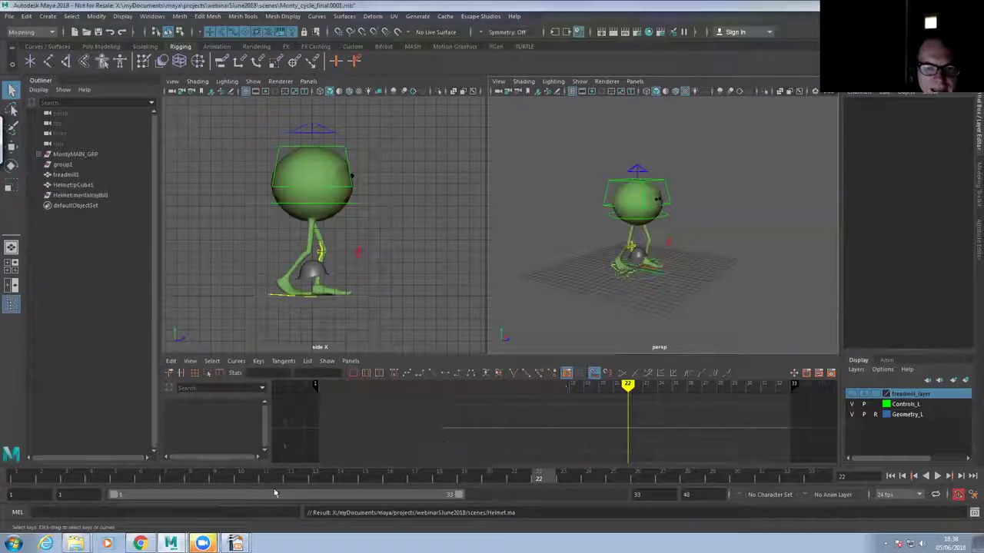
Search TurboSquid in Chrome for helmet, sort by Lower Prices, browse the models, and return to Maya
key(alt+Tab)
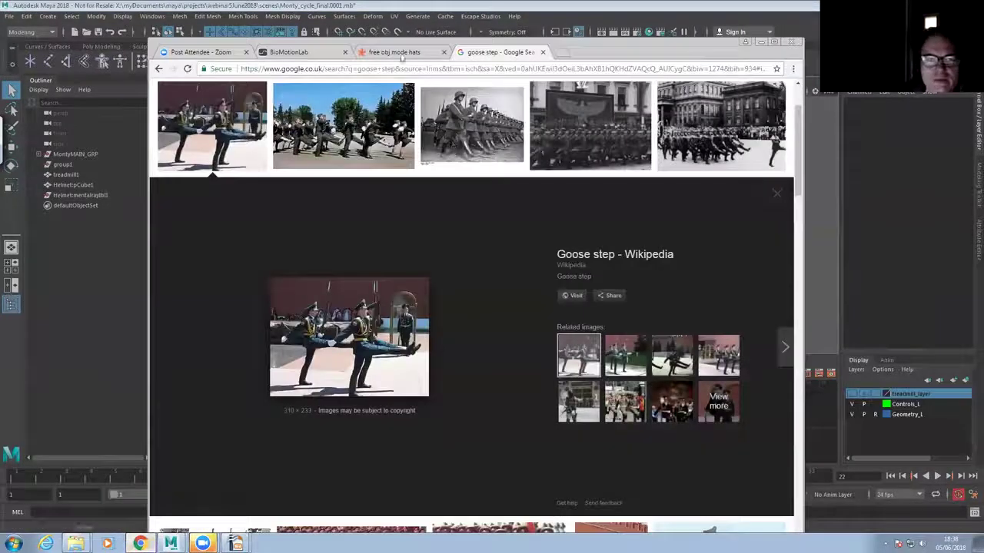
click(396, 52)
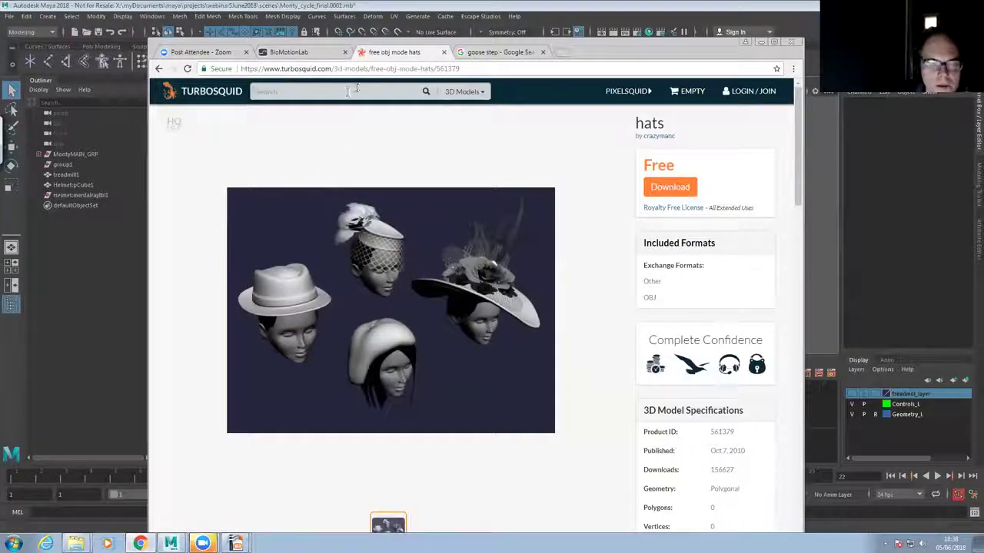
click(357, 88)
text(helmet)
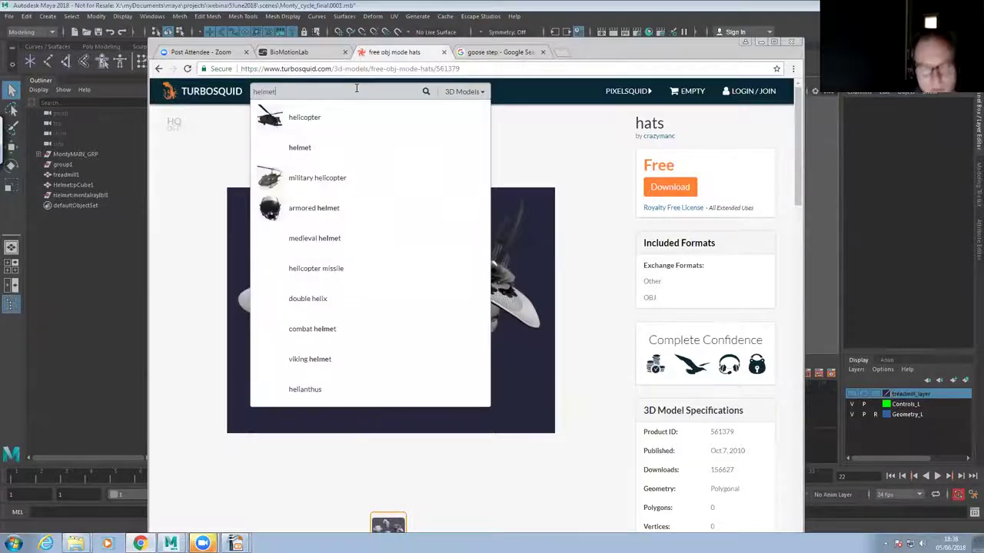
key(Return)
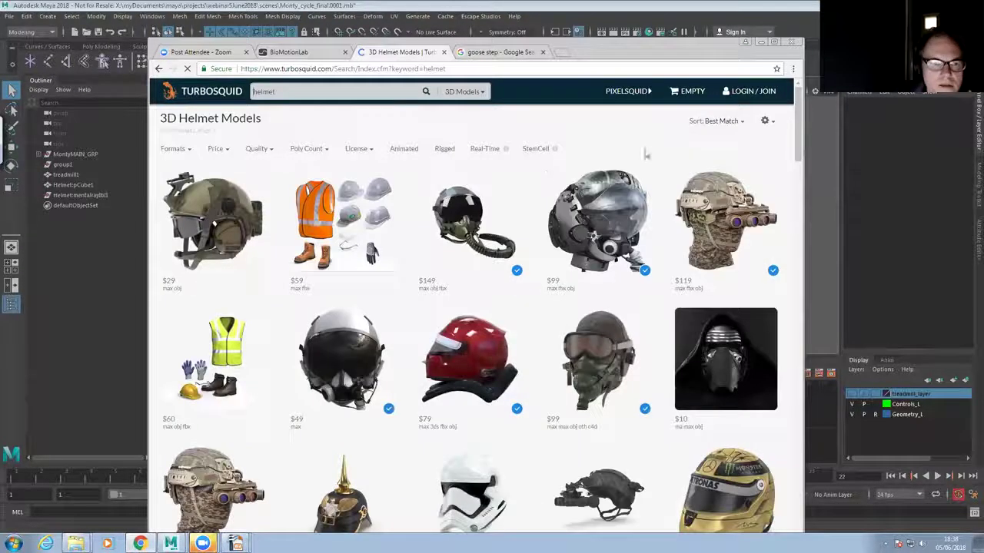
click(743, 122)
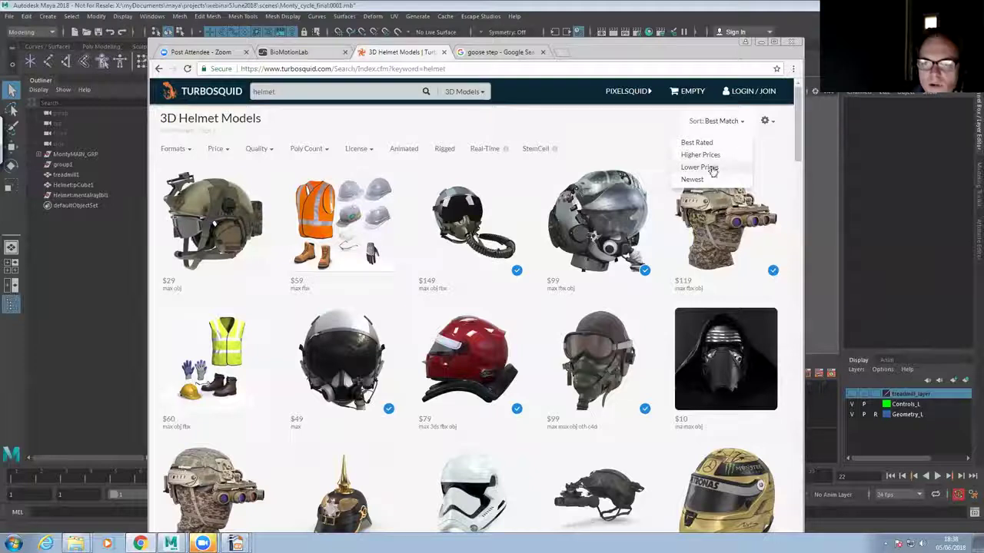
click(713, 169)
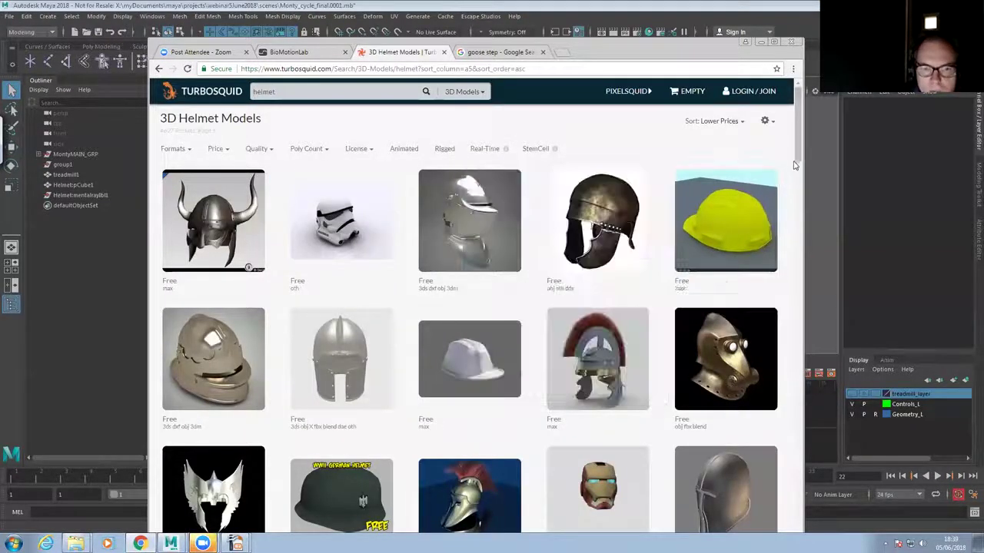
drag(797, 157, 803, 475)
scroll(771, 475, down, 3)
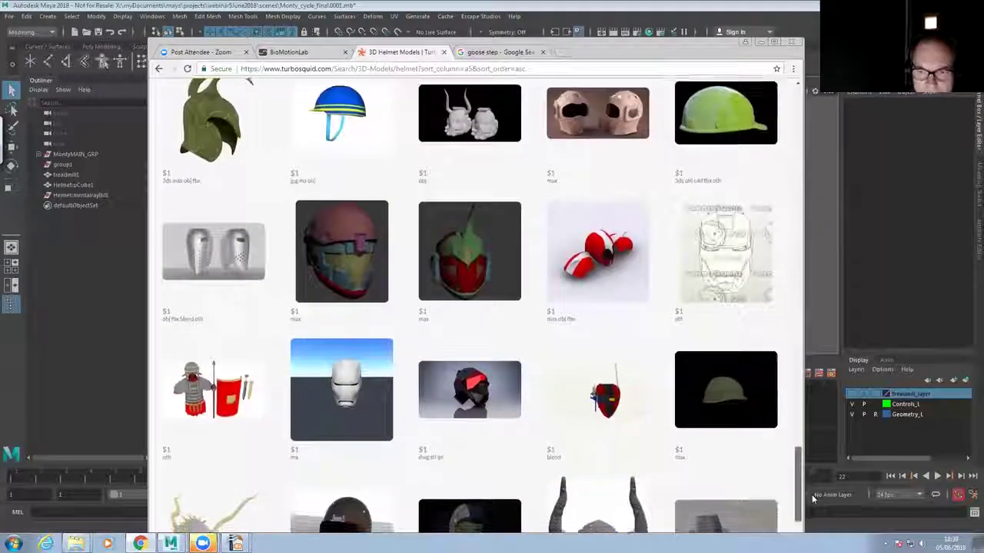
drag(799, 465, 763, 44)
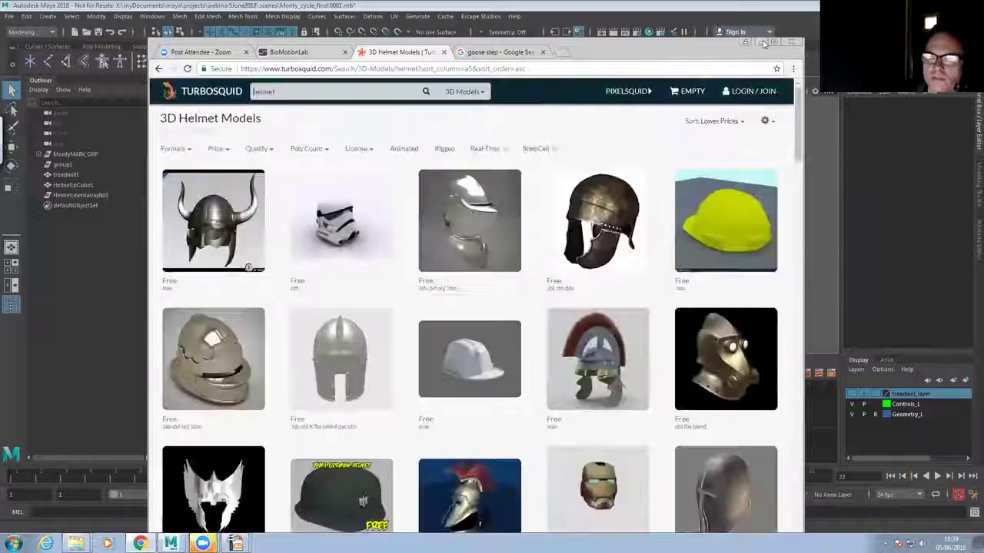
click(763, 43)
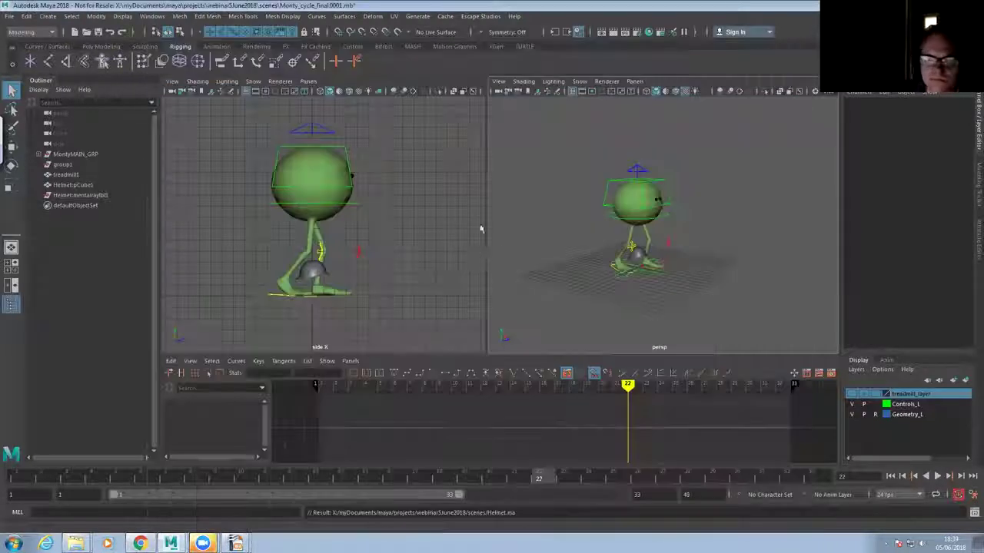
At frame 1, raise the imported helmet onto Monty's head and scale it uniformly to 0.269
click(311, 271)
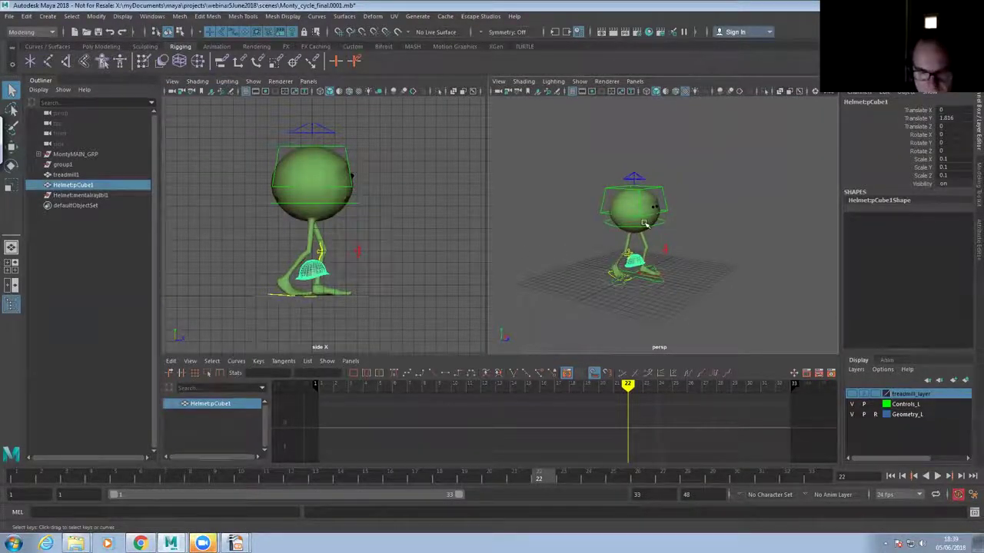
click(6, 478)
scroll(653, 199, up, 5)
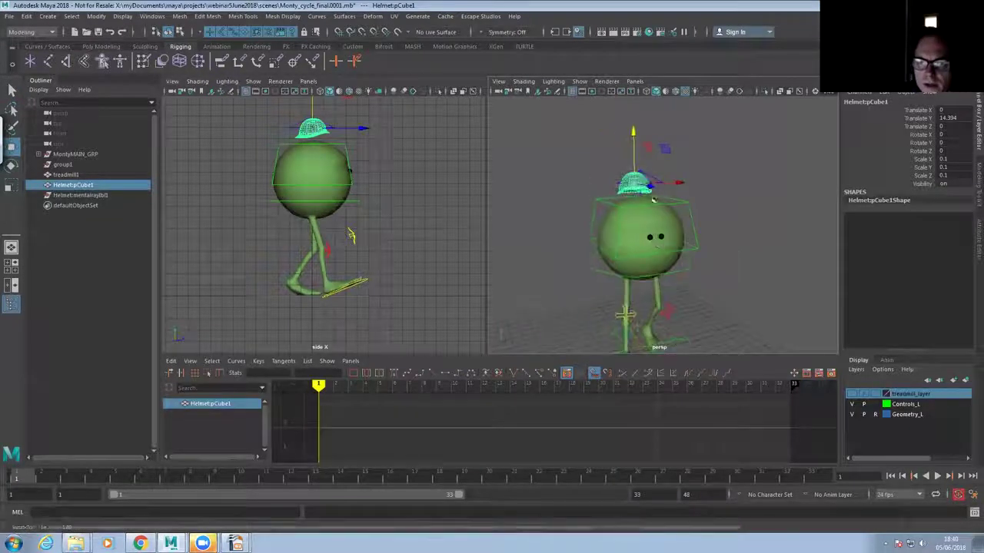
click(11, 185)
drag(664, 195, 741, 223)
drag(605, 186, 499, 216)
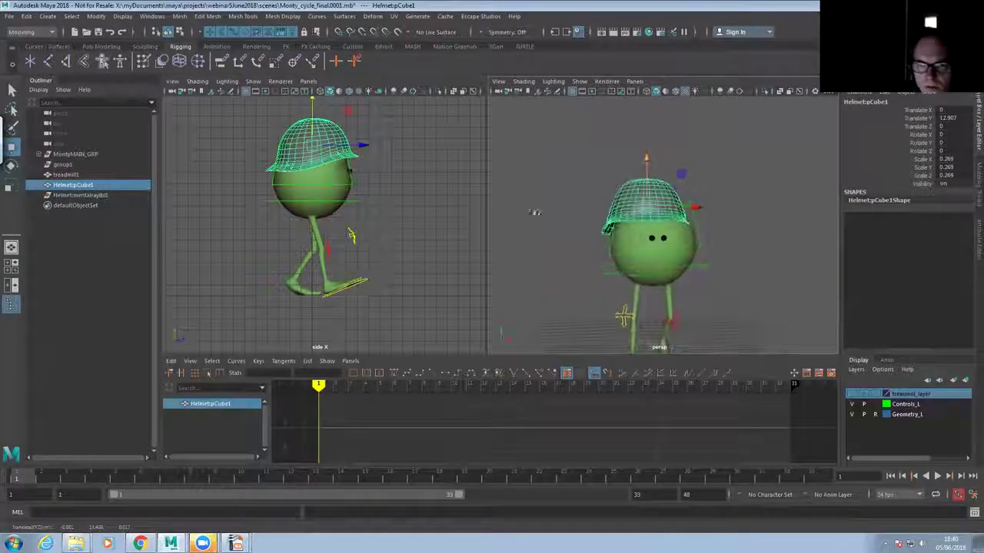
Centre the helmet on the head at about Translate X 0.47 and Translate Z -0.42
drag(690, 209, 693, 211)
alt+drag(672, 256, 528, 246)
drag(673, 206, 677, 208)
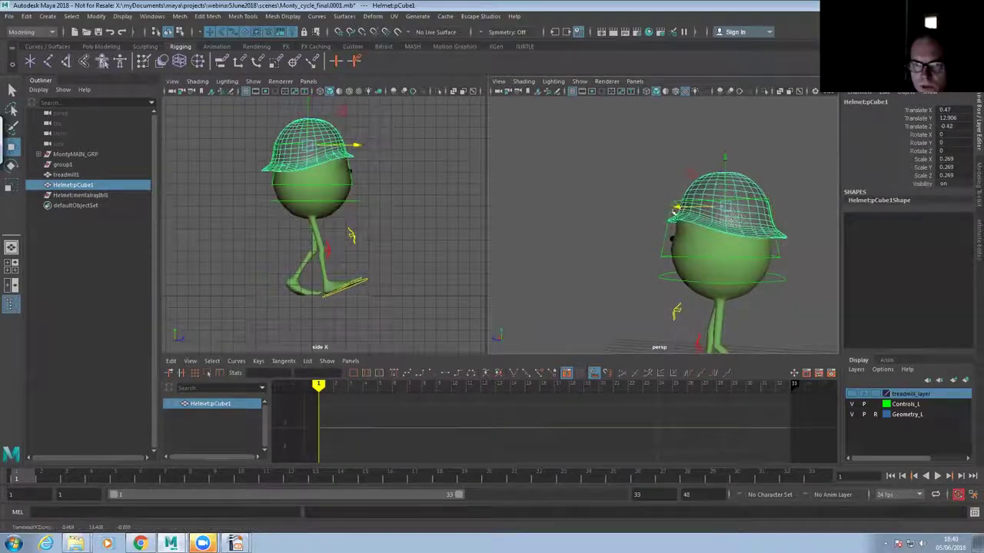
Parent the helmet to the squash control on top of the head, using wireframe display to select it, and restore shaded display
alt+drag(620, 253, 801, 251)
alt+right_drag(628, 347, 824, 273)
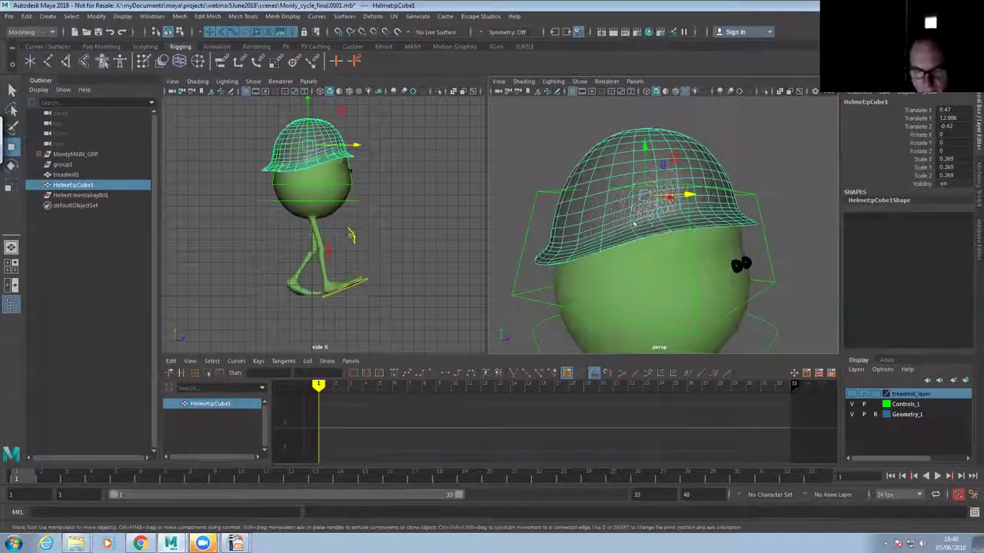
key(4)
alt+drag(637, 230, 692, 285)
alt+right_drag(595, 247, 740, 310)
alt+right_drag(620, 131, 641, 139)
click(644, 142)
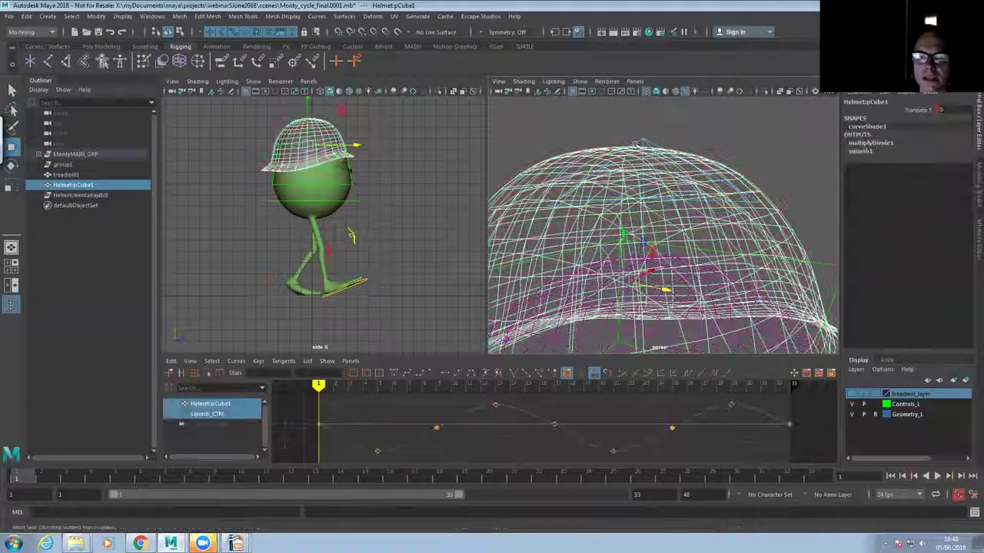
click(672, 209)
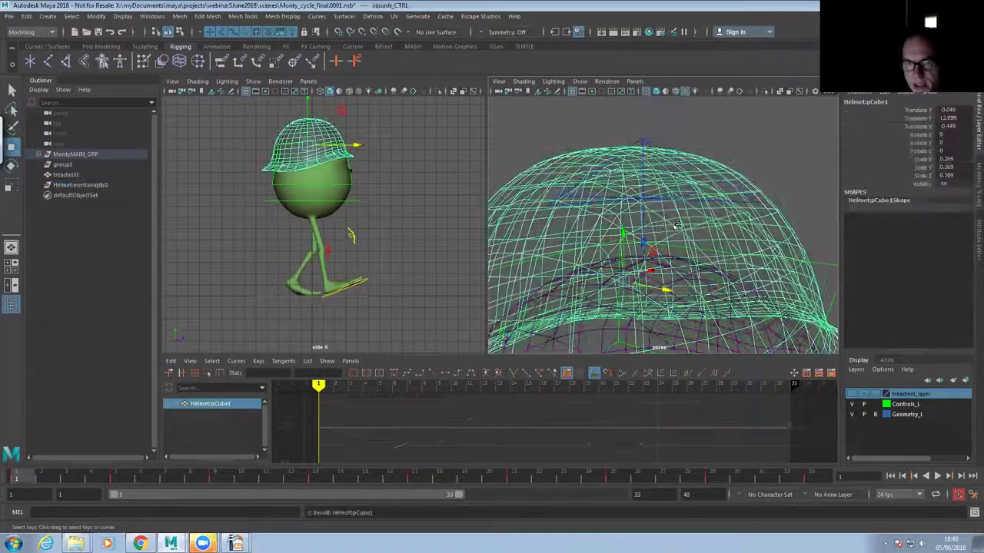
key(5)
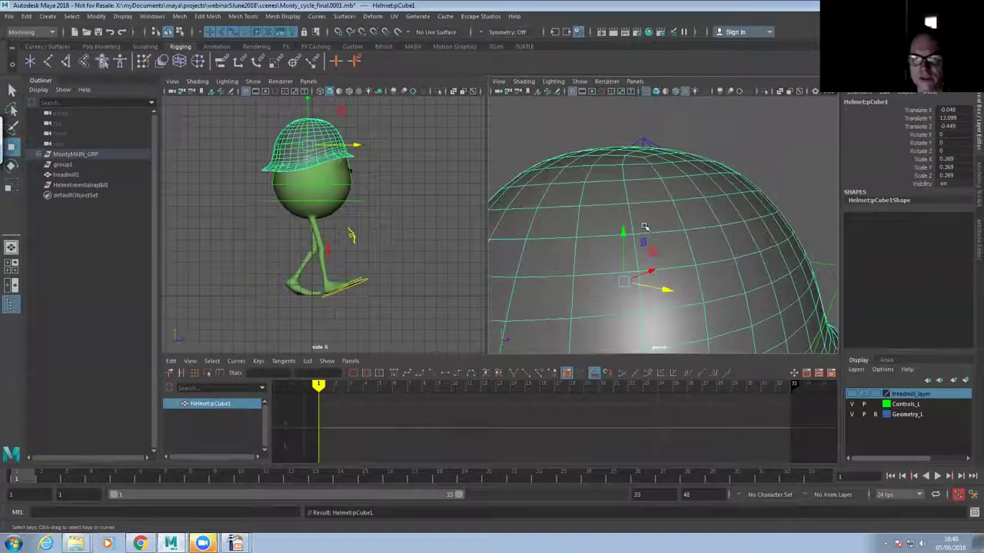
Play back the walk, check from several angles that the helmet follows the head, and stop at frame 27
mouse_move(643, 226)
alt+right_down()
mouse_move(554, 202)
mouse_move(578, 197)
alt+right_up()
alt+drag(578, 197, 567, 222)
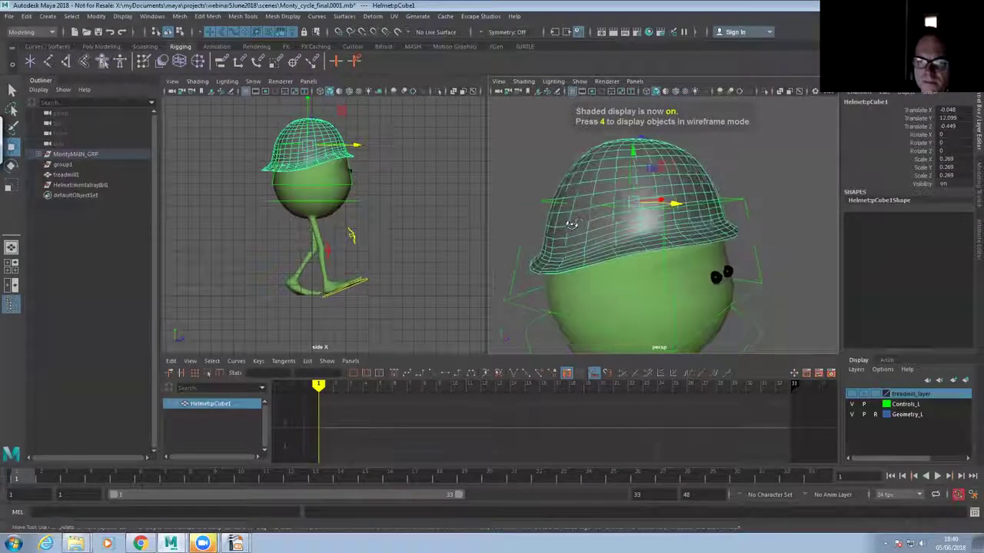
click(937, 476)
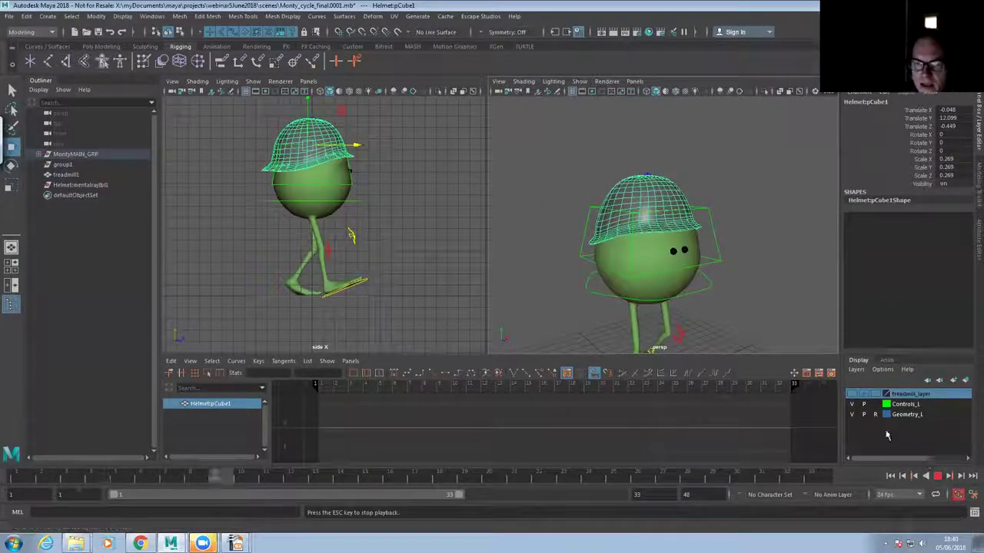
alt+drag(623, 249, 647, 270)
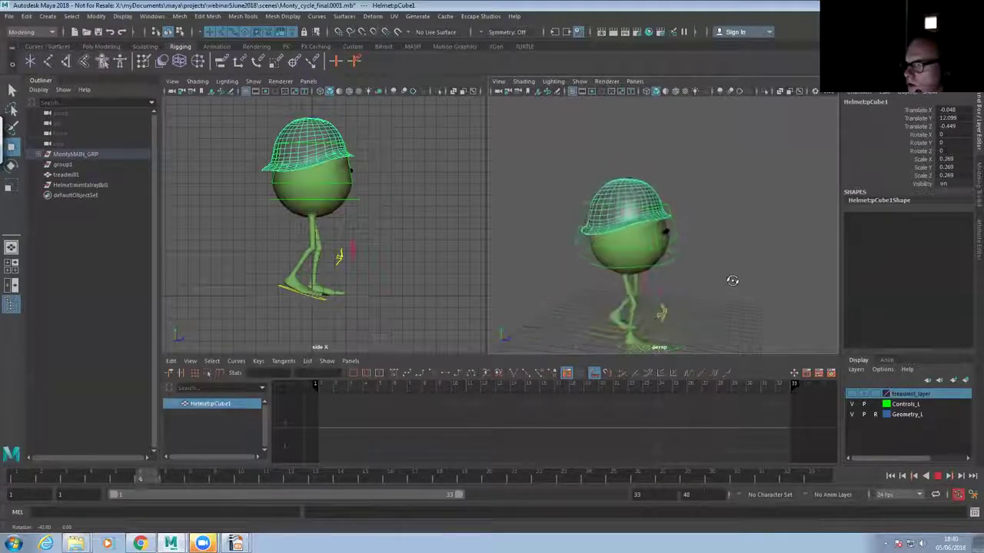
alt+drag(729, 281, 709, 292)
click(937, 476)
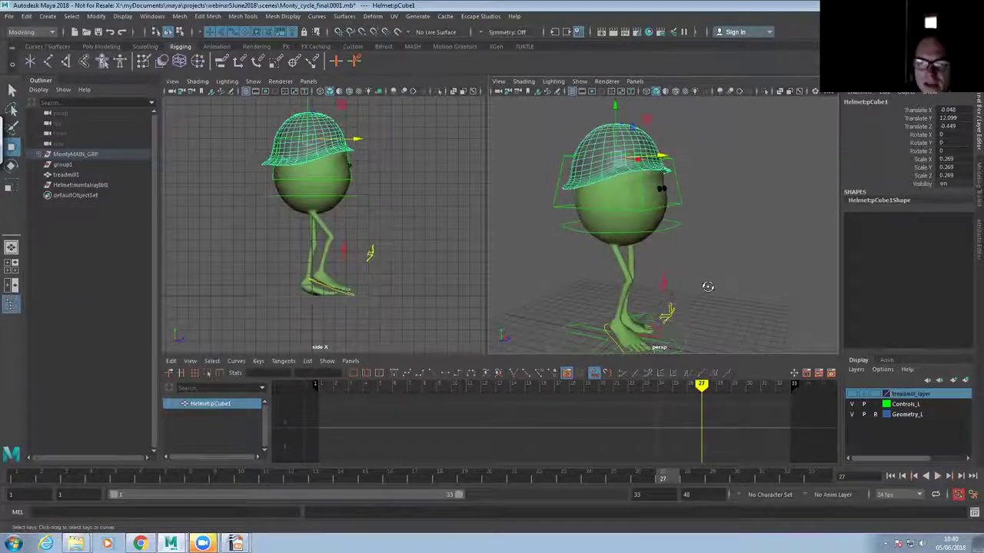
Review the marching guards picture in the goose step image search in Chrome and return to Maya
scroll(707, 286, up, 3)
key(alt+Tab)
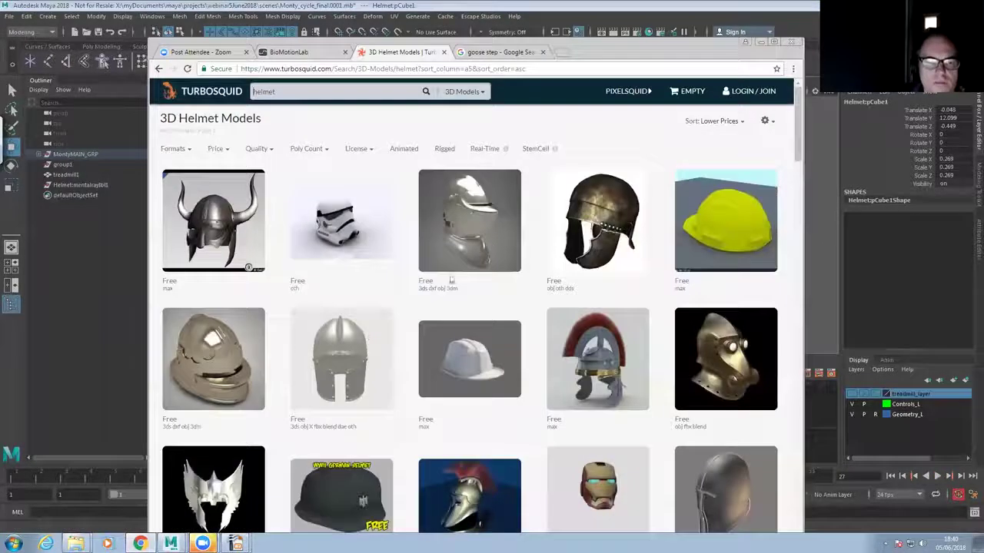
click(520, 51)
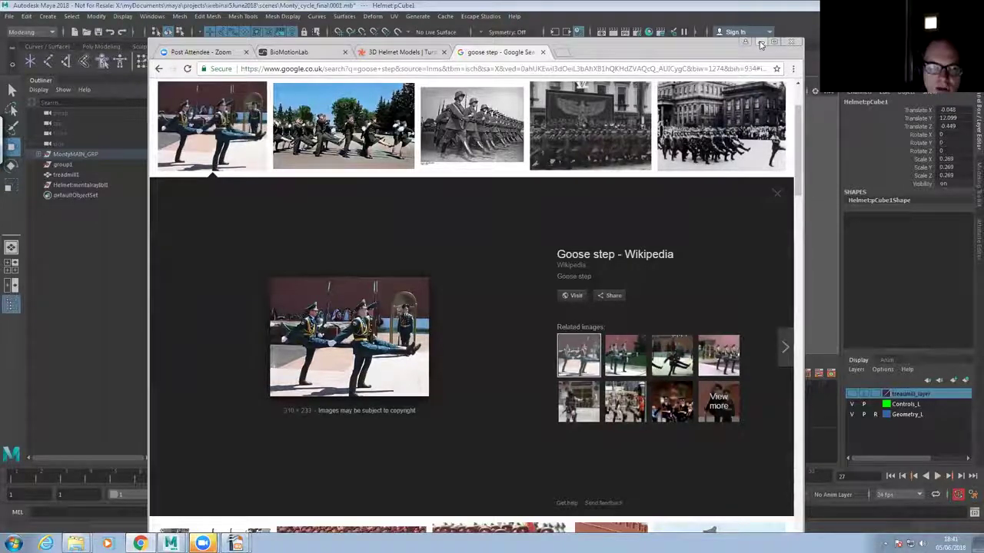
click(761, 44)
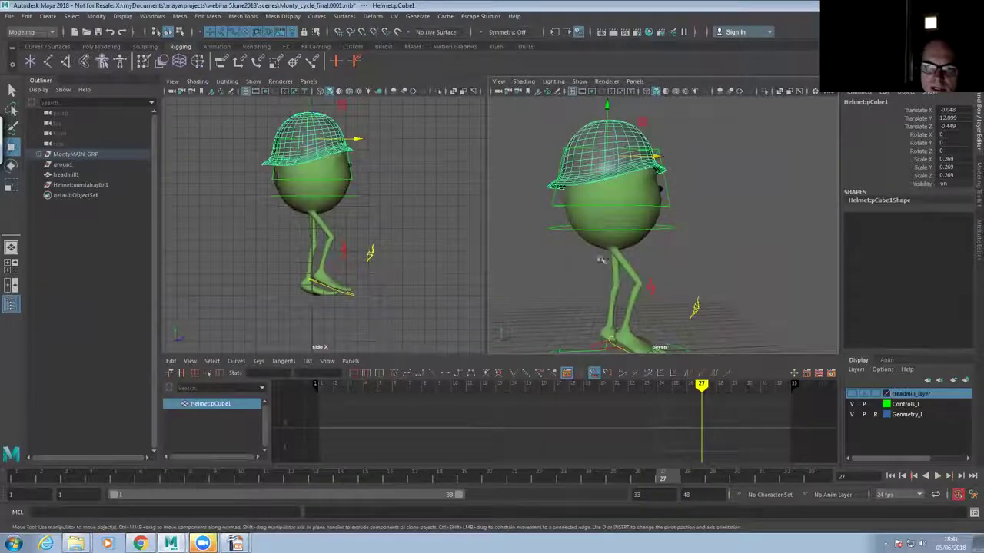
Select the right foot control, run through the cycle, and go to frame 29
alt+right_drag(574, 281, 628, 323)
alt+middle_drag(628, 322, 628, 268)
alt+right_drag(628, 268, 592, 303)
alt+middle_drag(592, 303, 655, 262)
click(657, 335)
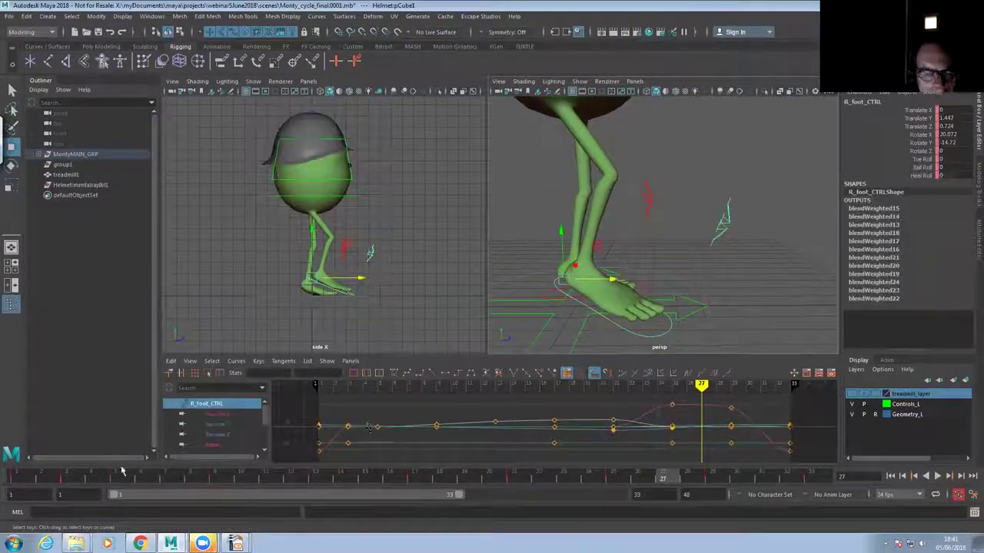
key(alt+v)
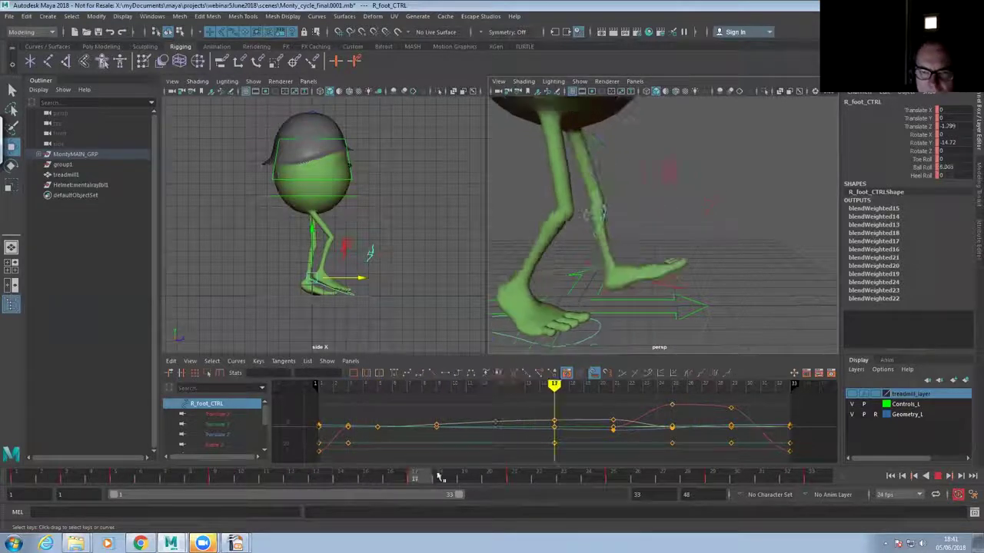
click(716, 478)
Swing the right foot up and forward at frame 29, to about Translate Y 3.46, Translate Z 6.26 and Rotate X -78.8
alt+drag(698, 264, 663, 264)
alt+right_drag(664, 264, 632, 266)
alt+drag(632, 266, 662, 229)
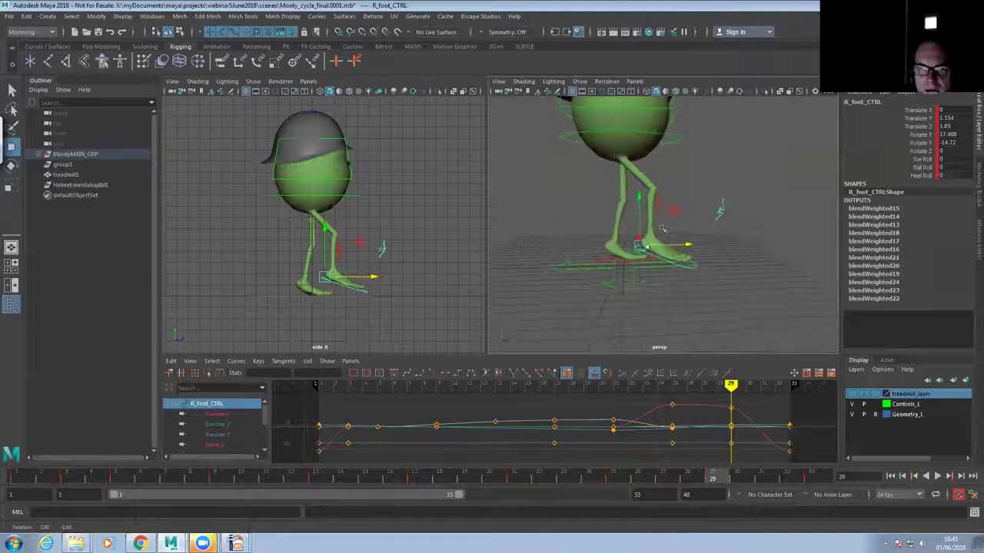
drag(639, 198, 639, 169)
drag(687, 216, 661, 171)
key(e)
key(w)
drag(740, 216, 762, 210)
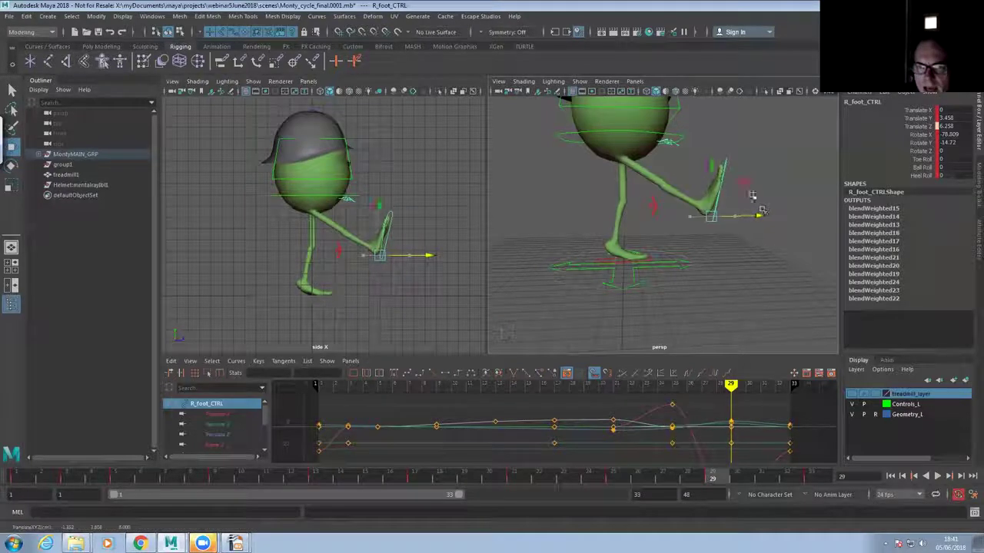
Straighten the frame 29 kick near hip height by setting the right foot to about Translate Y 5.77, Translate Z 7.49 and Rotate X -95.7
middle_drag(712, 172, 701, 144)
drag(758, 190, 769, 187)
key(e)
middle_drag(752, 200, 750, 165)
key(w)
drag(767, 189, 770, 189)
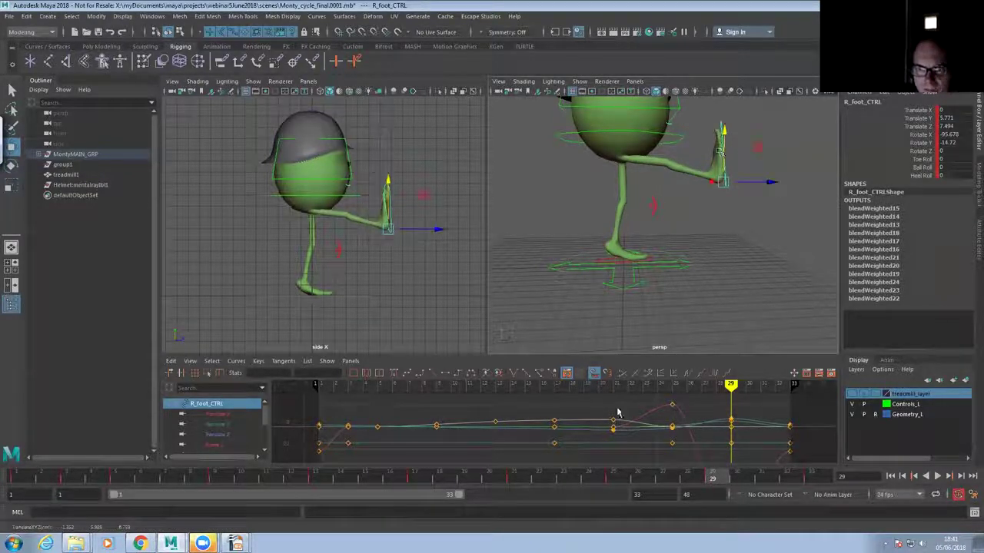
Raise the right foot's frame 29 kick slightly to about Translate Y 6.34
scroll(633, 268, down, 5)
alt+drag(633, 265, 668, 267)
scroll(668, 266, up, 3)
drag(698, 164, 698, 156)
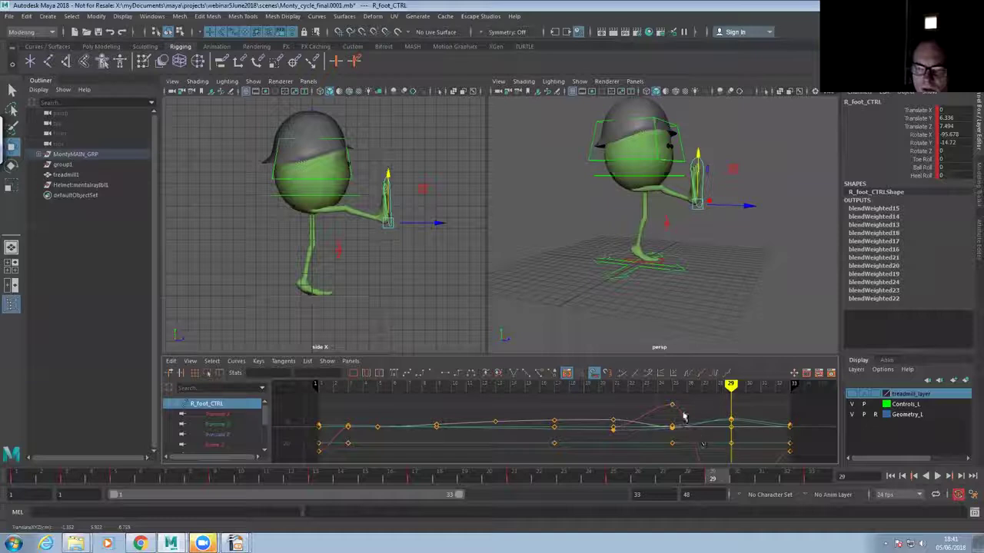
Extend the right leg at frame 27, setting the foot to about Translate Y 4.14, Translate Z 6.48 and Rotate X -73.1
drag(710, 477, 665, 482)
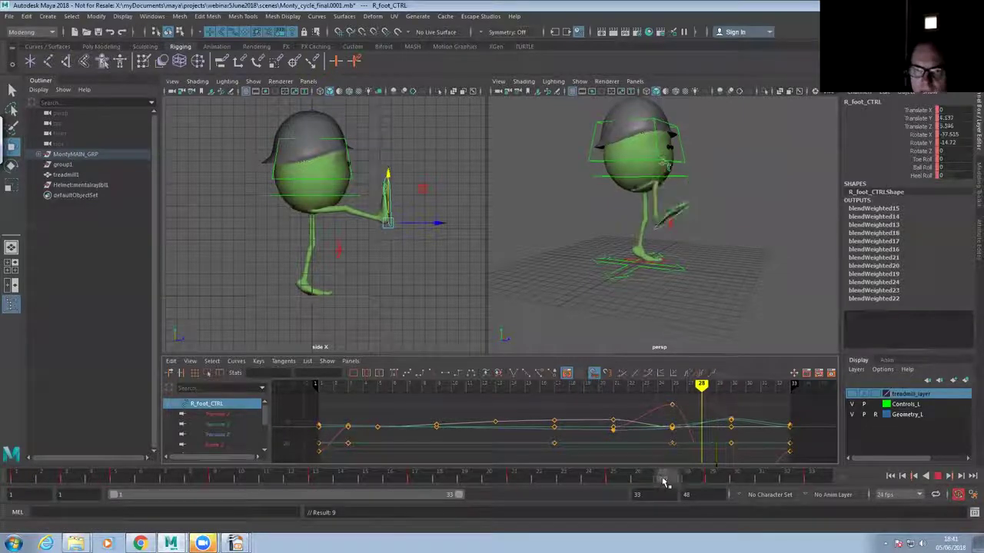
drag(721, 229, 716, 197)
key(e)
key(w)
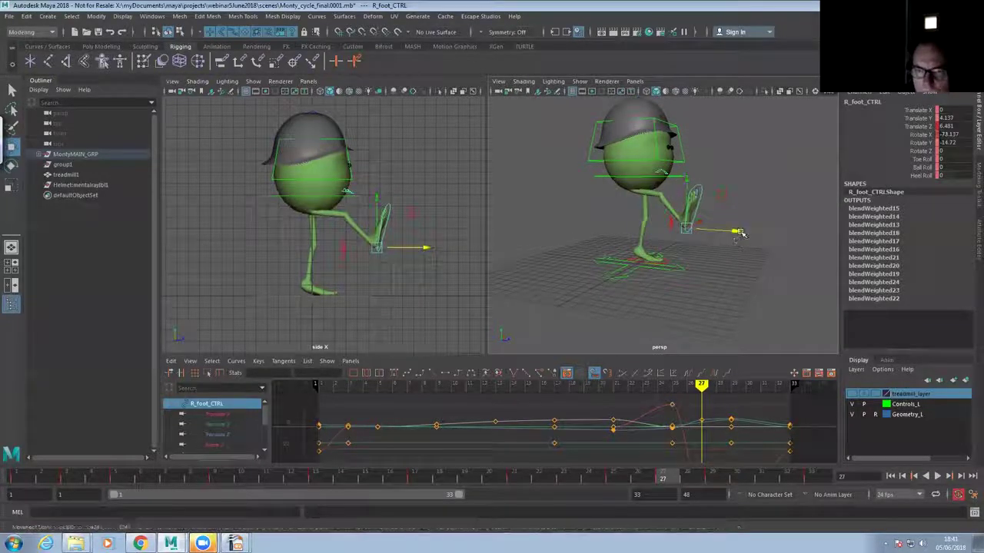
drag(736, 232, 743, 233)
Adjust the right foot's height and forward reach at frame 26 to lead into the kick
mouse_move(654, 477)
mouse_down()
mouse_move(614, 478)
mouse_move(658, 477)
mouse_move(638, 477)
mouse_up()
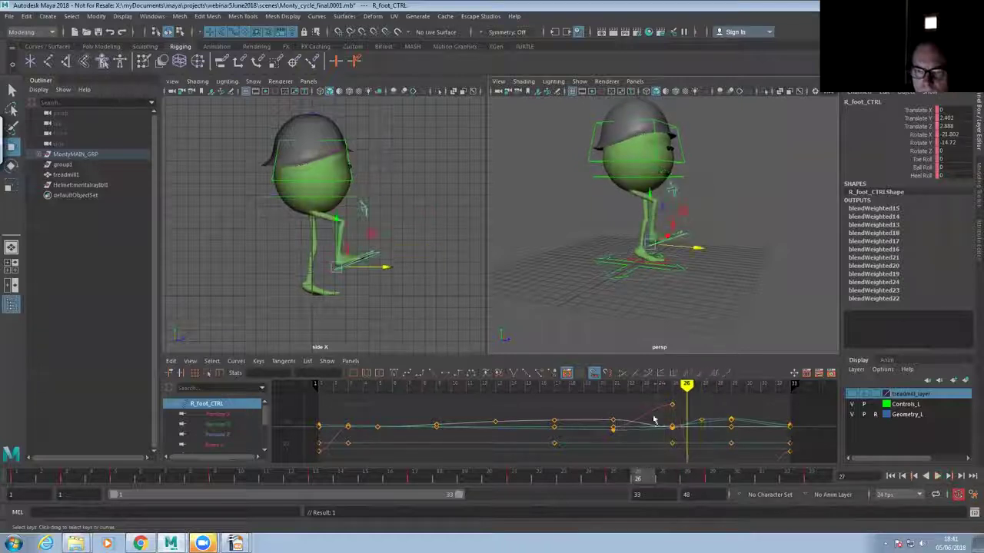
drag(653, 203, 653, 208)
drag(698, 255, 702, 255)
drag(653, 205, 653, 209)
Straighten the lowering right leg at frame 31, with the foot at about Translate Y 4.39, Translate Z 6.97 and Rotate X -76.2
drag(649, 477, 761, 478)
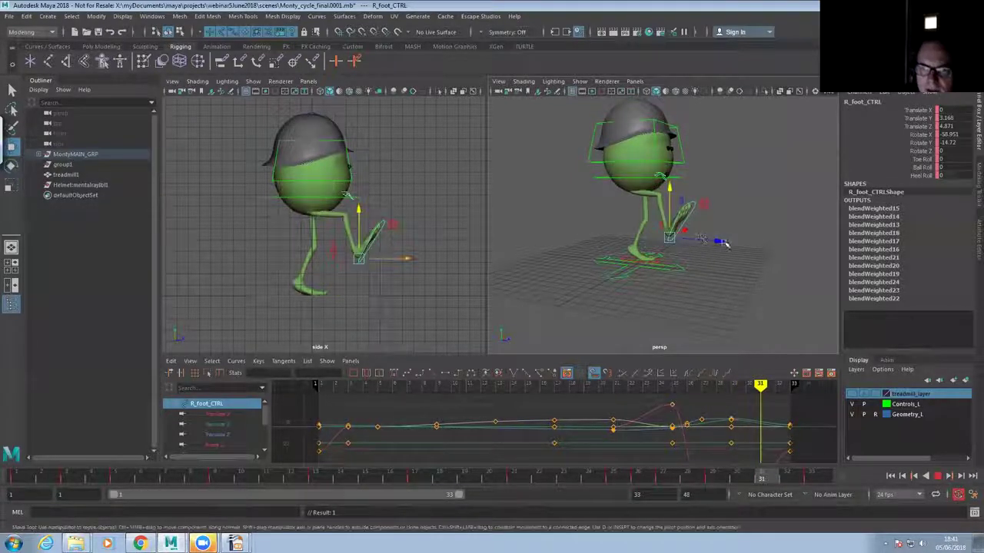
mouse_move(735, 236)
mouse_down()
mouse_move(694, 200)
mouse_move(695, 174)
mouse_move(741, 230)
mouse_up()
key(e)
key(w)
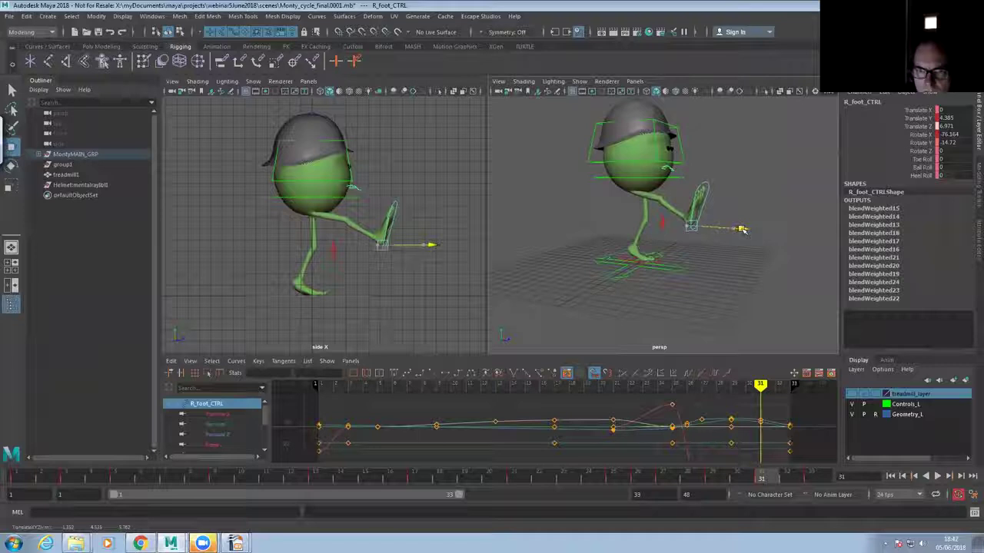
Push the right foot forward at frame 32, key it and adjust its rotation to keep the leg straight
click(776, 479)
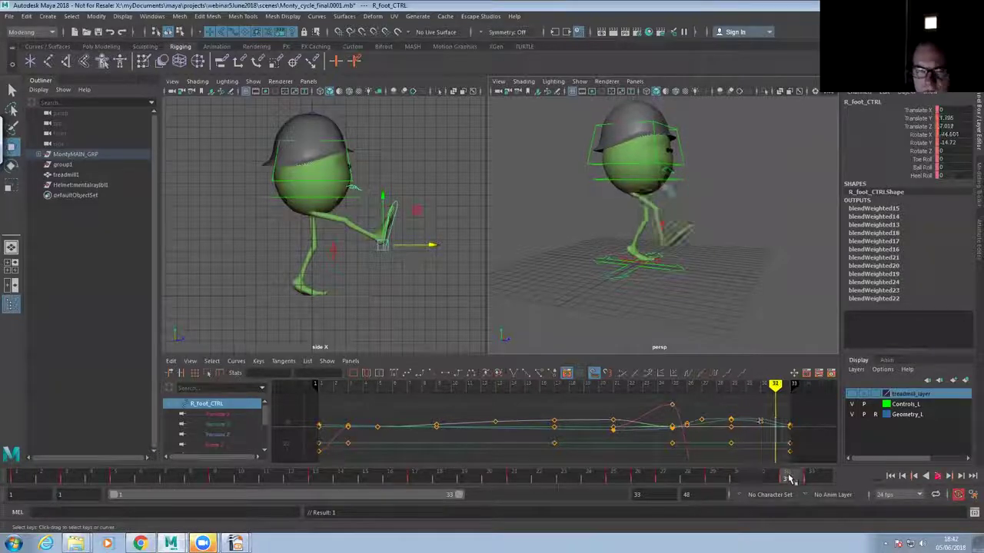
drag(707, 260, 727, 253)
key(s)
key(e)
key(w)
Play the cycle to review the right leg's kick, and return to frame 1
drag(785, 475, 822, 470)
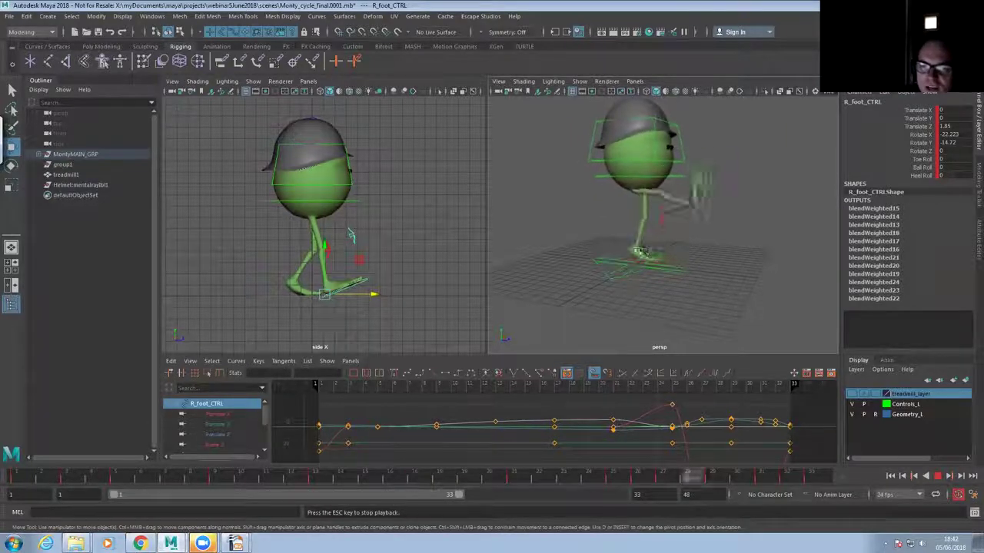
click(938, 477)
scroll(594, 273, up, 5)
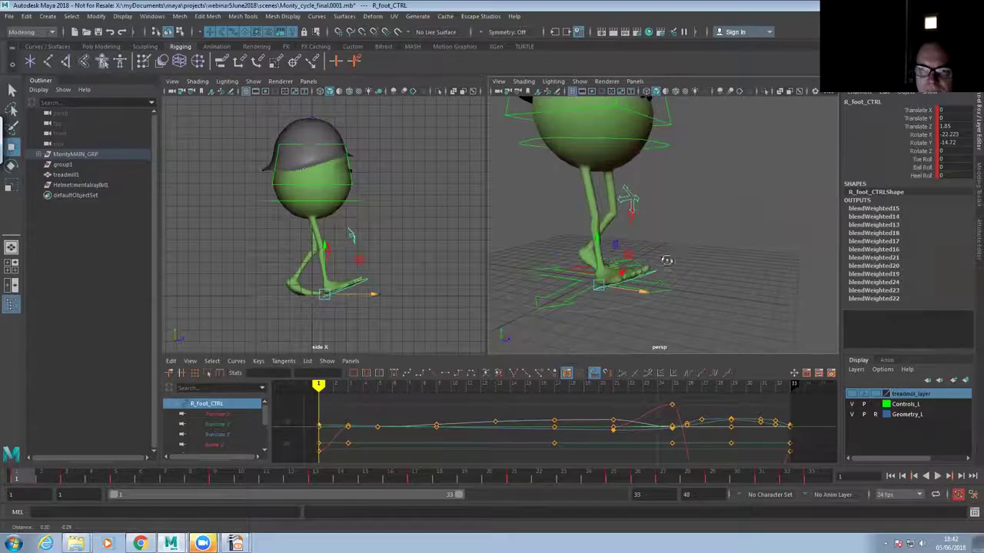
Swing the left foot into a straight kick at frame 13, at about Translate Y 6.50, Translate Z 7.53 and Rotate X -96.2
alt+drag(594, 273, 704, 264)
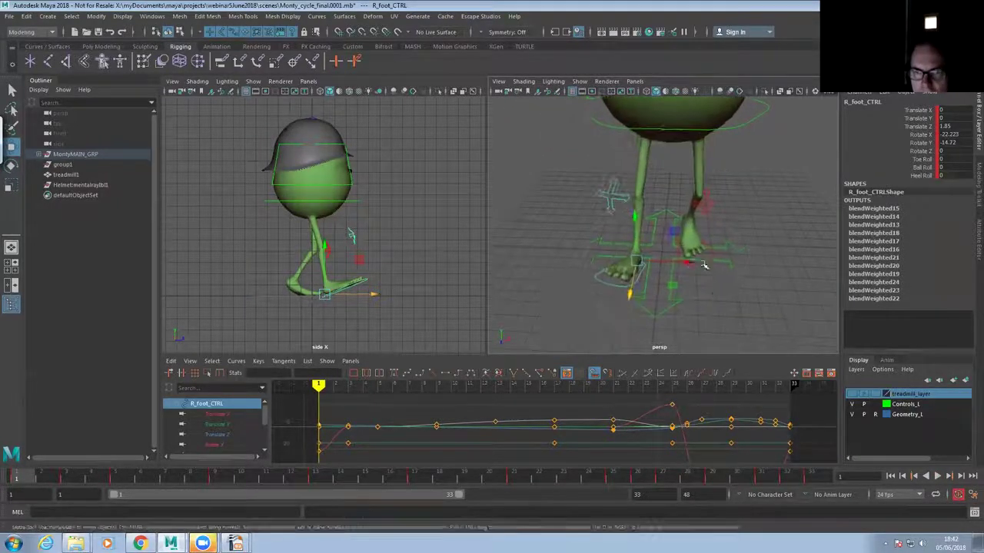
click(720, 254)
mouse_move(36, 477)
mouse_down()
mouse_move(428, 479)
mouse_move(325, 479)
mouse_up()
alt+drag(720, 254, 491, 245)
drag(778, 248, 786, 208)
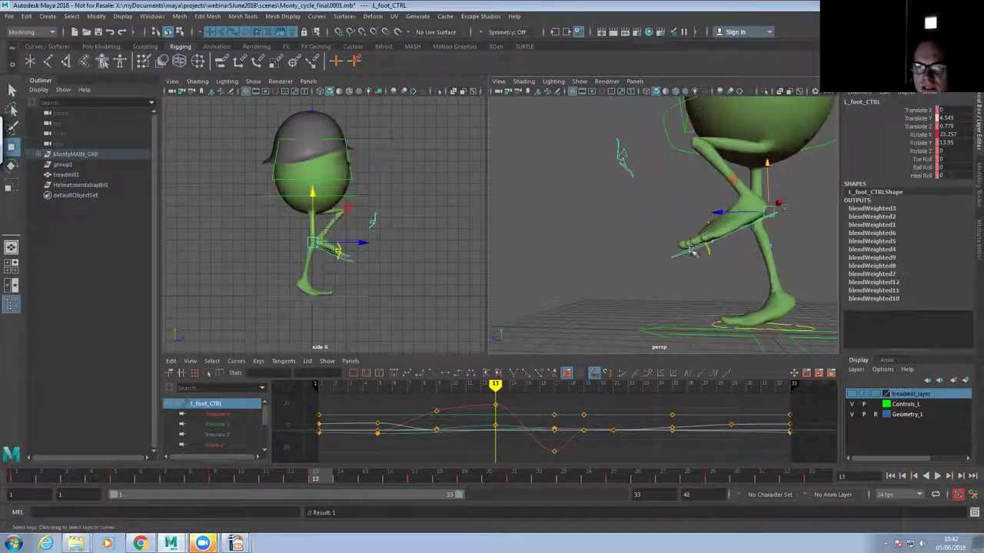
drag(694, 213, 565, 206)
key(e)
key(w)
drag(619, 166, 623, 125)
Extend the left leg at frame 11, placing the foot at about Translate Y 4.27, Translate Z 6.59 and Rotate X -67.2
alt+right_drag(659, 242, 600, 239)
alt+drag(599, 240, 705, 255)
key(e)
drag(313, 478, 266, 478)
mouse_move(737, 251)
mouse_down()
mouse_move(741, 222)
mouse_move(734, 258)
mouse_move(748, 251)
mouse_up()
key(e)
key(w)
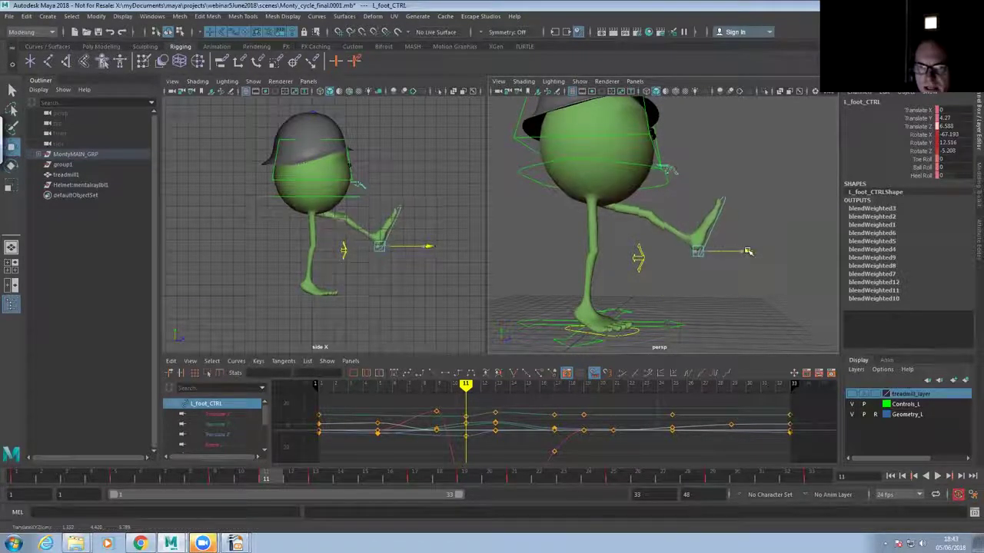
Rotate the left foot's toes up at frame 10 to about Rotate X -47.8, and adjust the foot's rotation at frame 9
drag(274, 478, 241, 478)
key(e)
drag(730, 279, 692, 308)
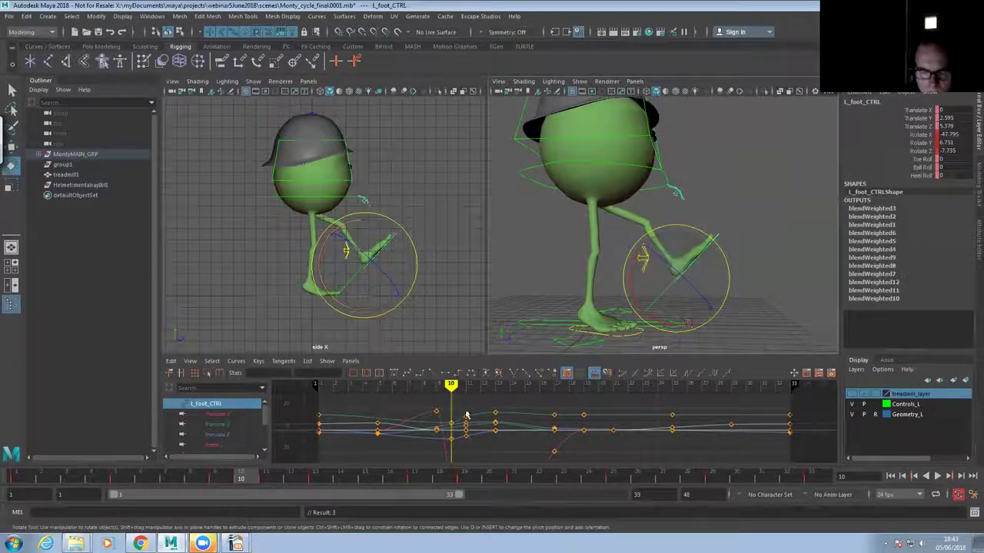
drag(298, 466, 216, 482)
drag(690, 282, 673, 300)
key(w)
Pose the left foot forward and raised at frame 15, rotated to about Rotate X -80.3
drag(138, 481, 380, 477)
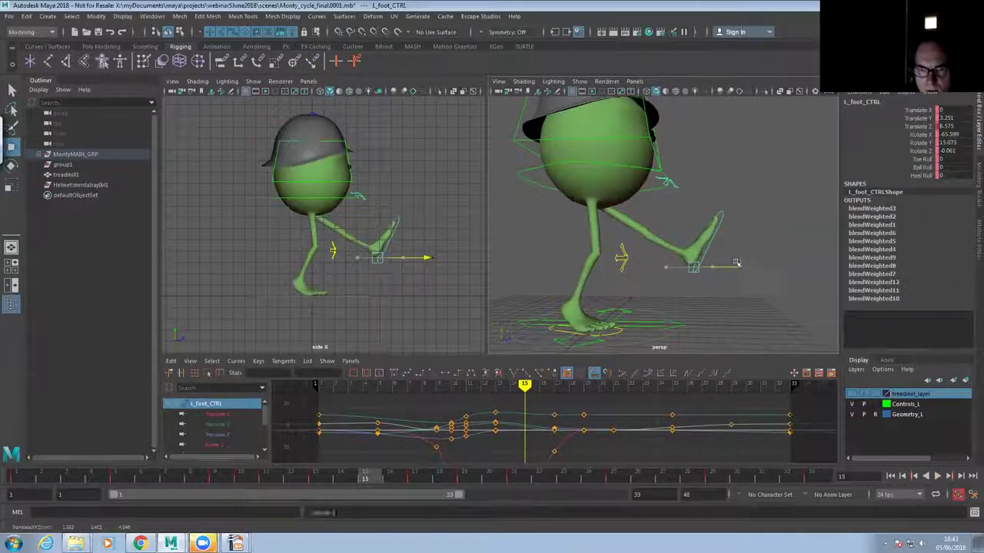
key(e)
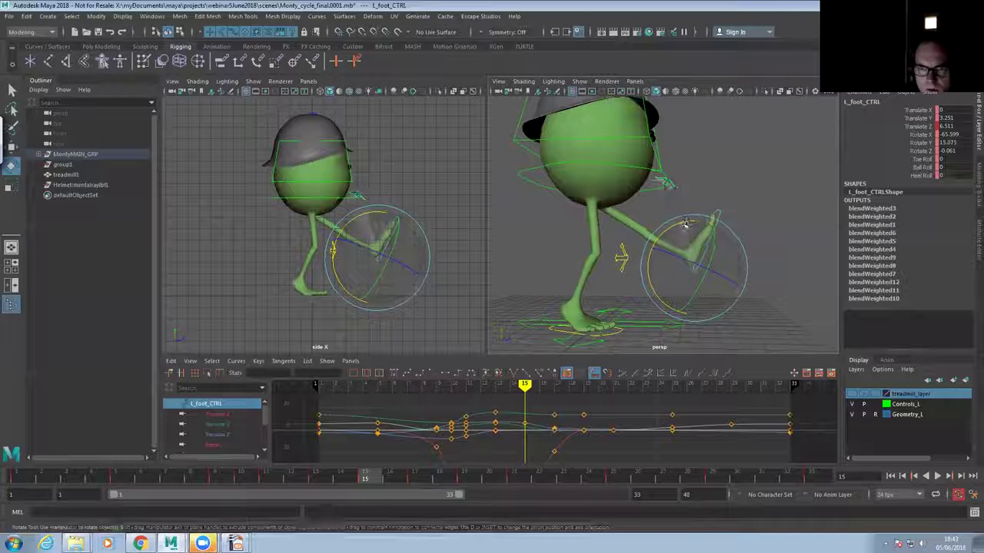
key(w)
drag(688, 233, 691, 216)
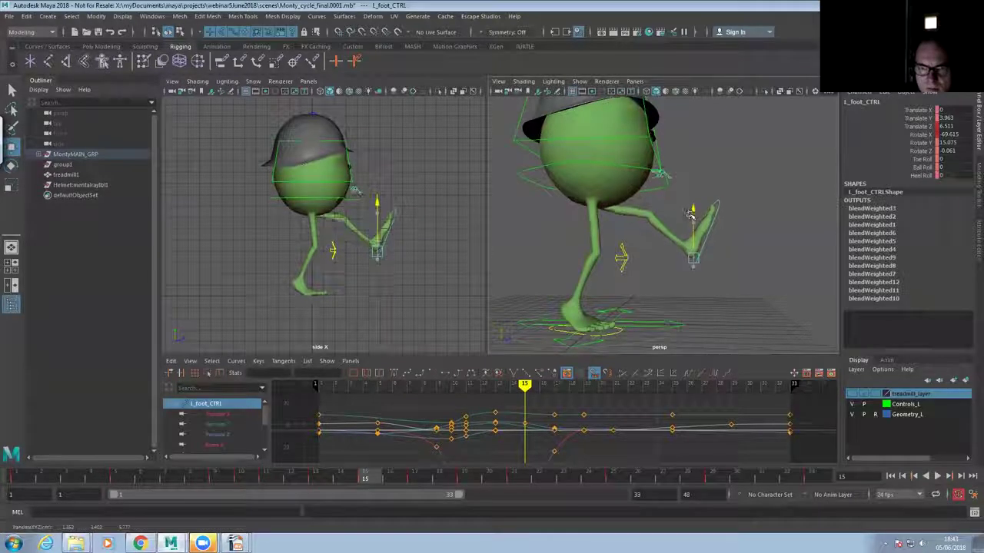
key(e)
drag(740, 239, 710, 286)
key(w)
Push the left foot forward at frame 16 to about Translate Y 2.64, Translate Z 6.07 and Rotate X -70
click(399, 475)
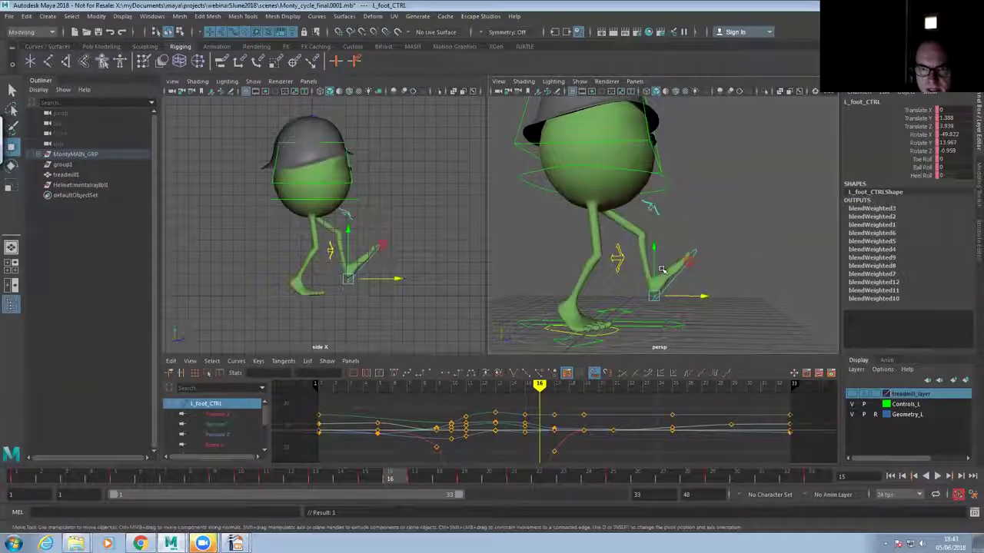
drag(706, 281, 722, 233)
key(e)
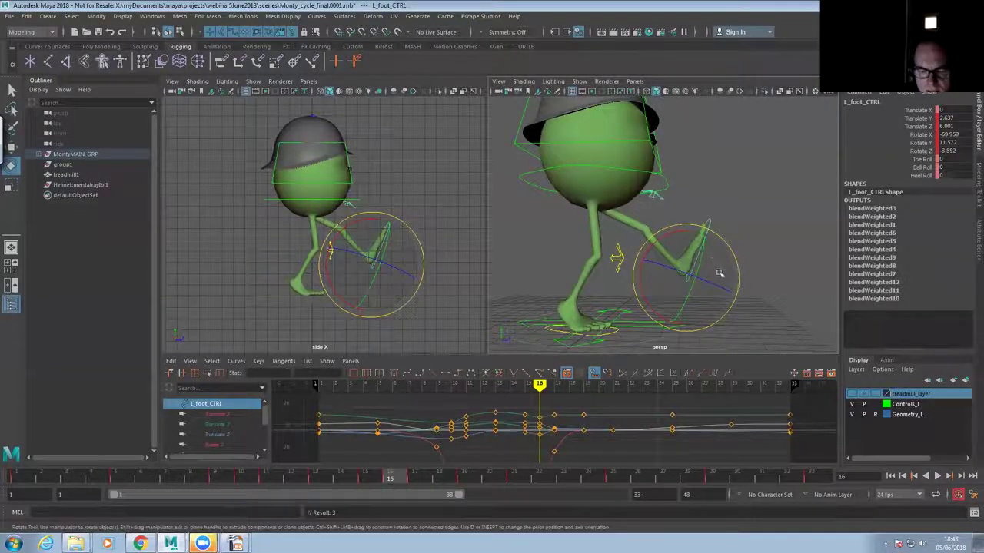
key(w)
drag(736, 277, 739, 276)
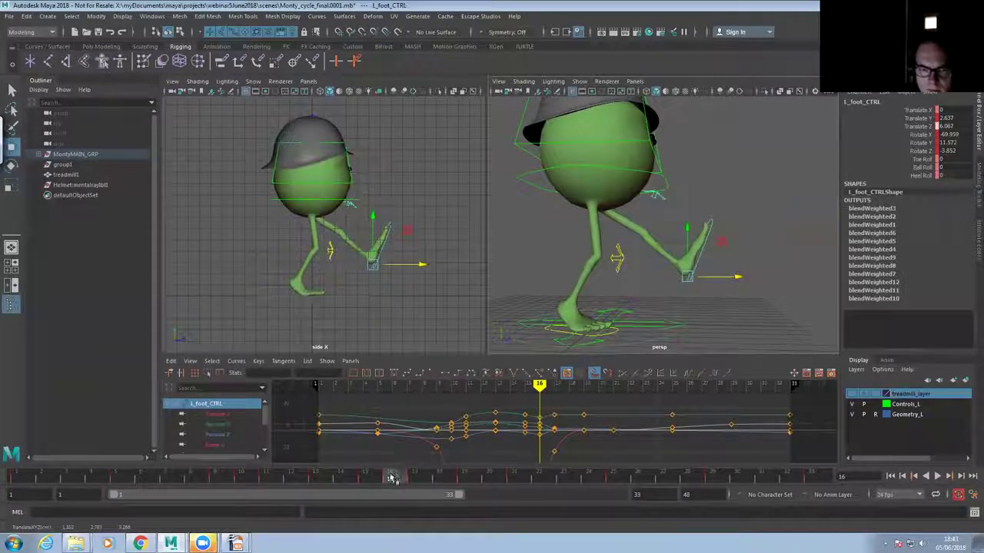
Refine the left foot's frame 15 position to about Translate Y 3.96 and Translate Z 6.74
drag(392, 478, 346, 477)
click(358, 477)
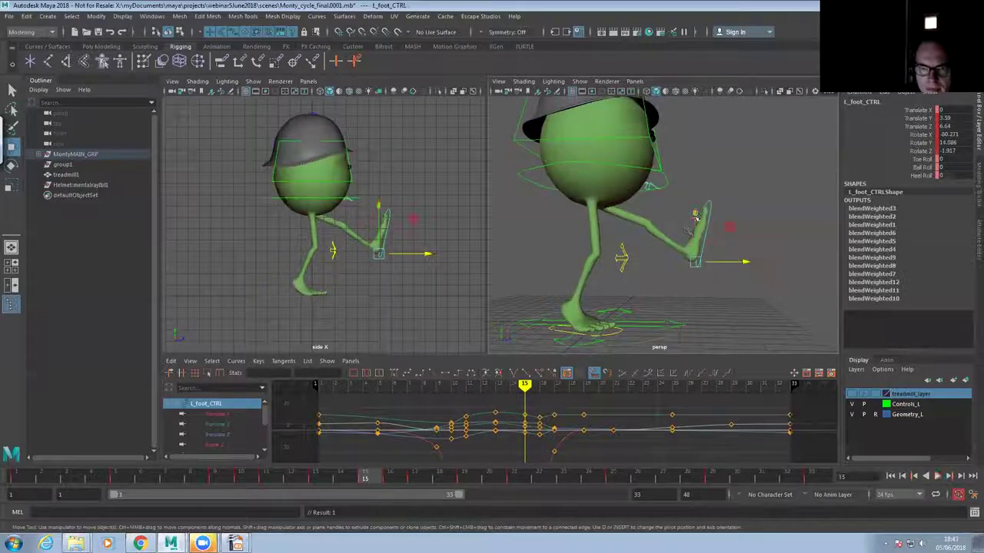
drag(746, 256, 762, 313)
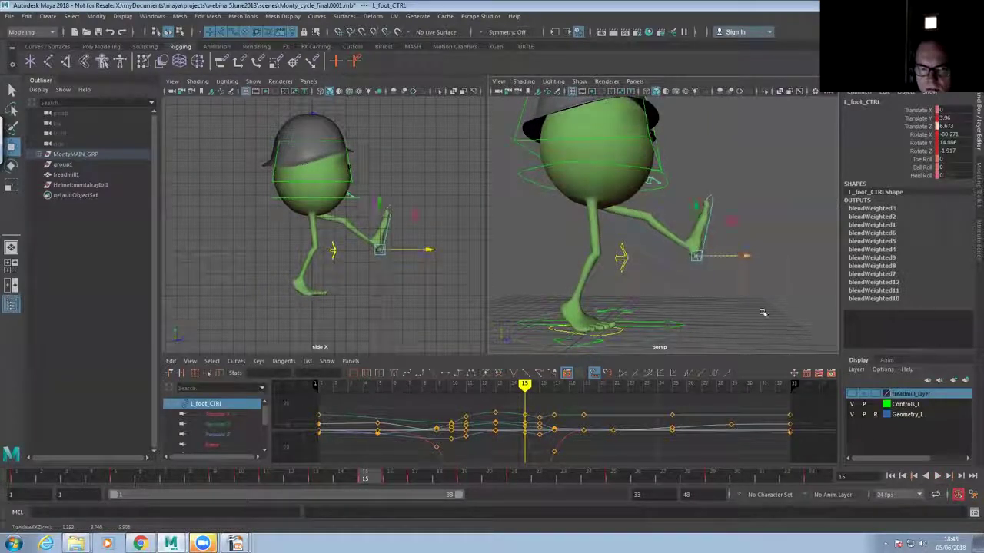
Play the march with both leg kicks and inspect the full character
click(937, 475)
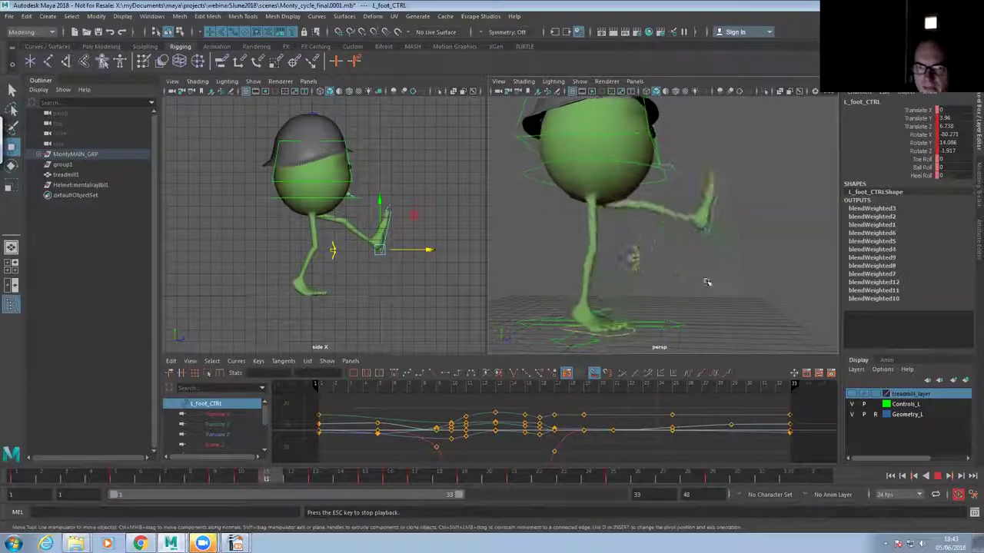
alt+right_drag(646, 289, 615, 289)
alt+drag(615, 288, 660, 285)
click(937, 476)
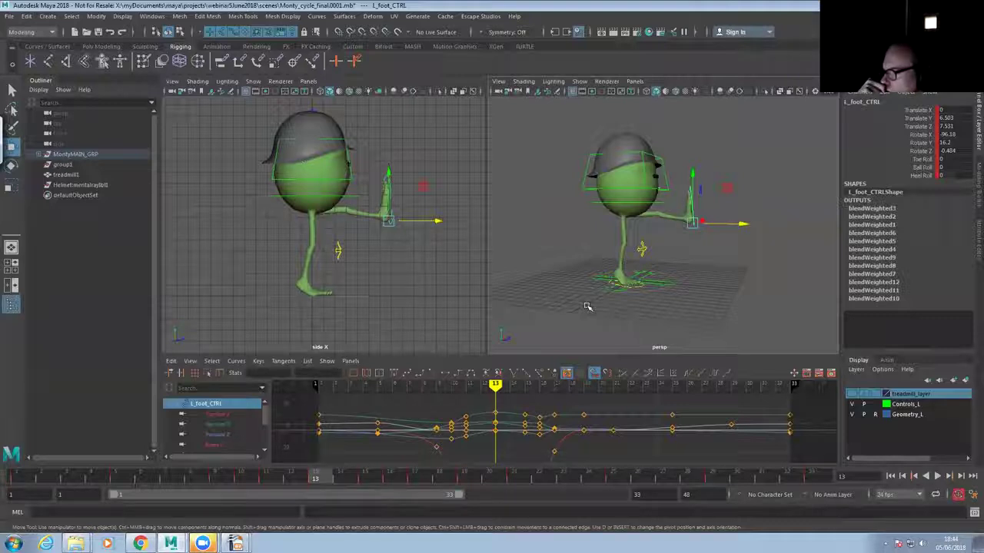
alt+drag(587, 243, 604, 259)
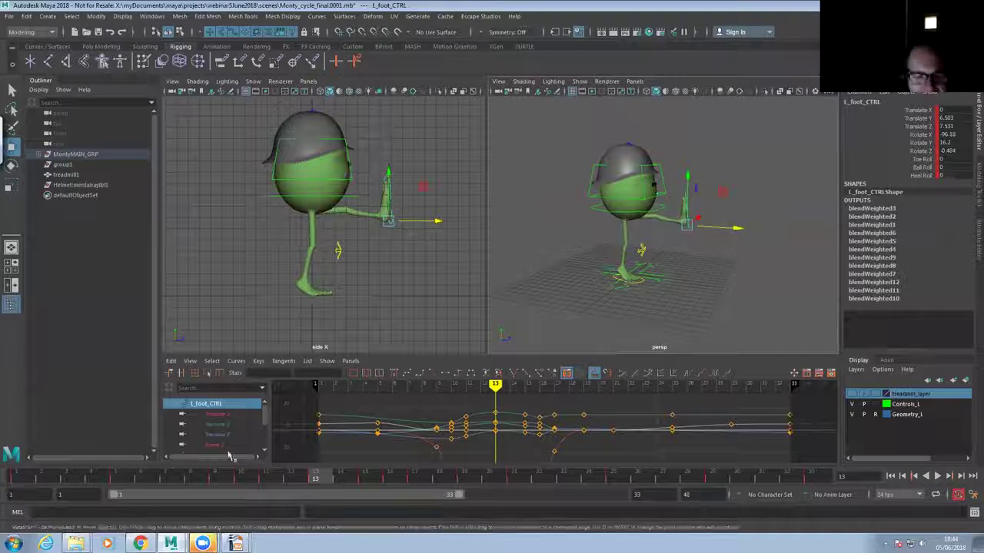
Select the root control, go to frame 1 and isolate its Rotate X curve in the Graph Editor
click(23, 477)
alt+drag(641, 286, 613, 286)
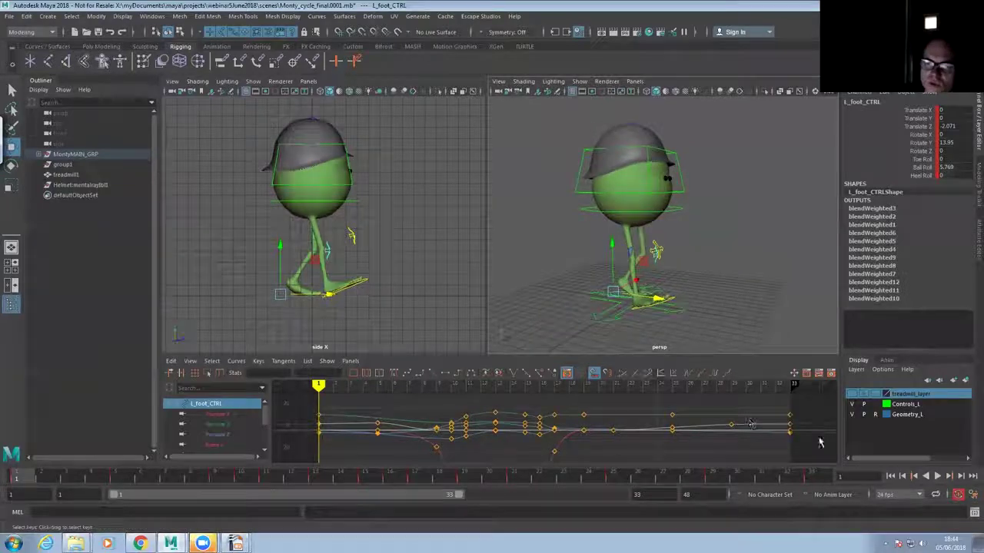
click(812, 475)
drag(671, 203, 684, 217)
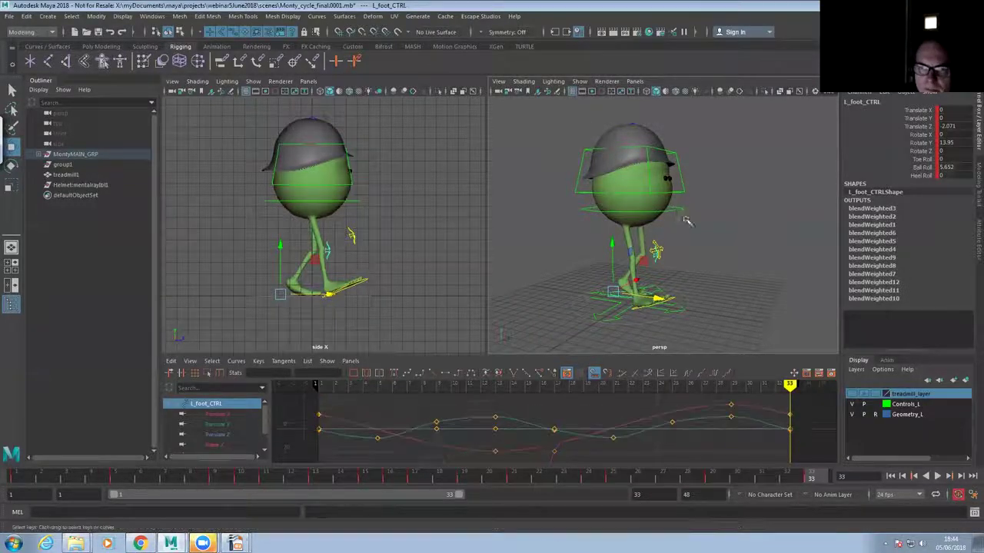
click(27, 477)
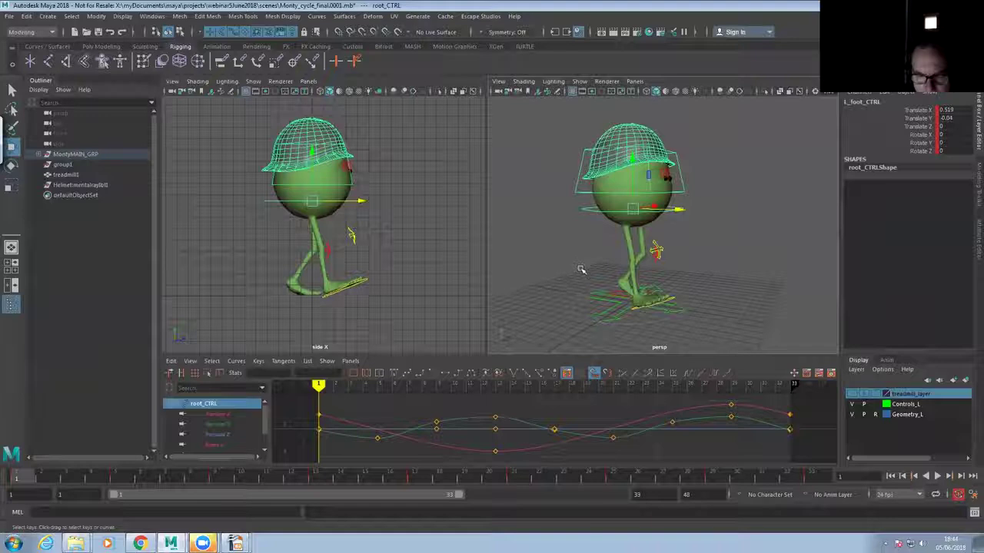
key(e)
scroll(602, 261, down, 4)
click(237, 445)
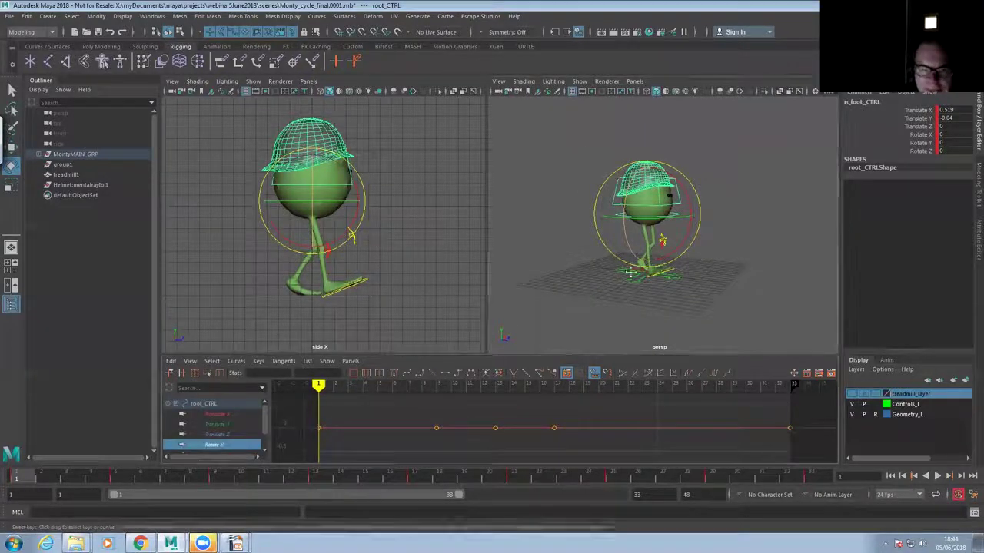
scroll(630, 272, down, 2)
alt+right_drag(574, 425, 458, 432)
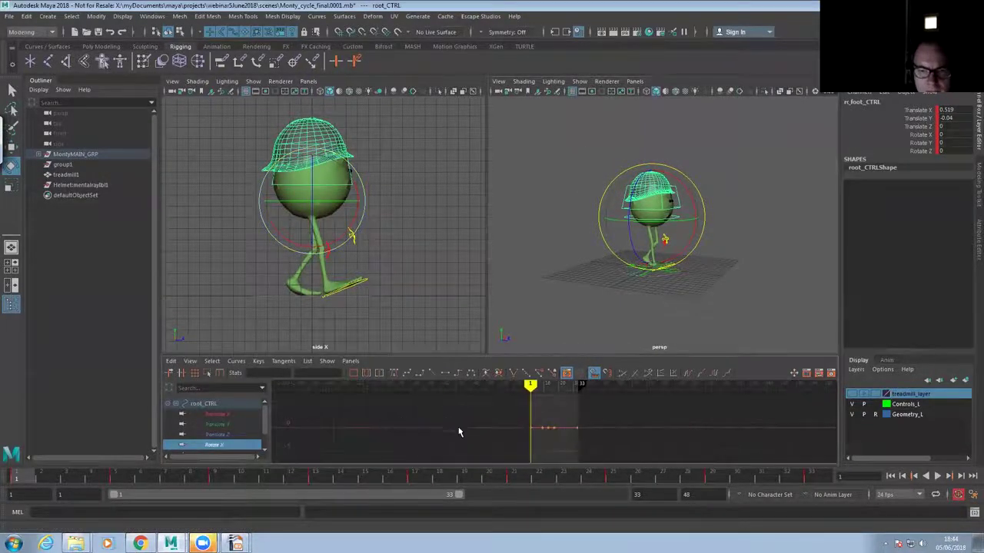
Lean the body back at frame 1 to about Rotate X -14.8, key the root's rotation and play the cycle
drag(622, 450, 622, 450)
middle_drag(640, 303, 642, 321)
key(shift+e)
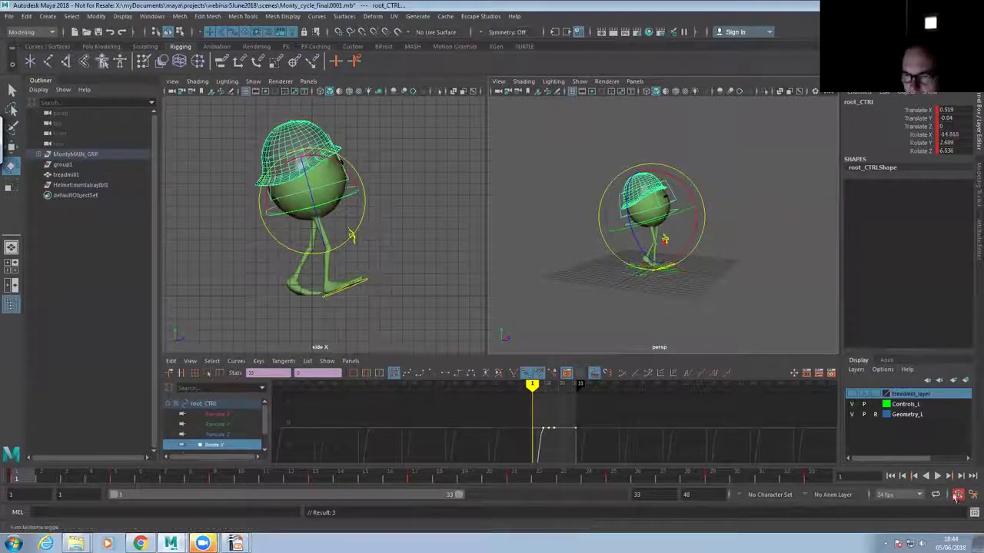
click(938, 476)
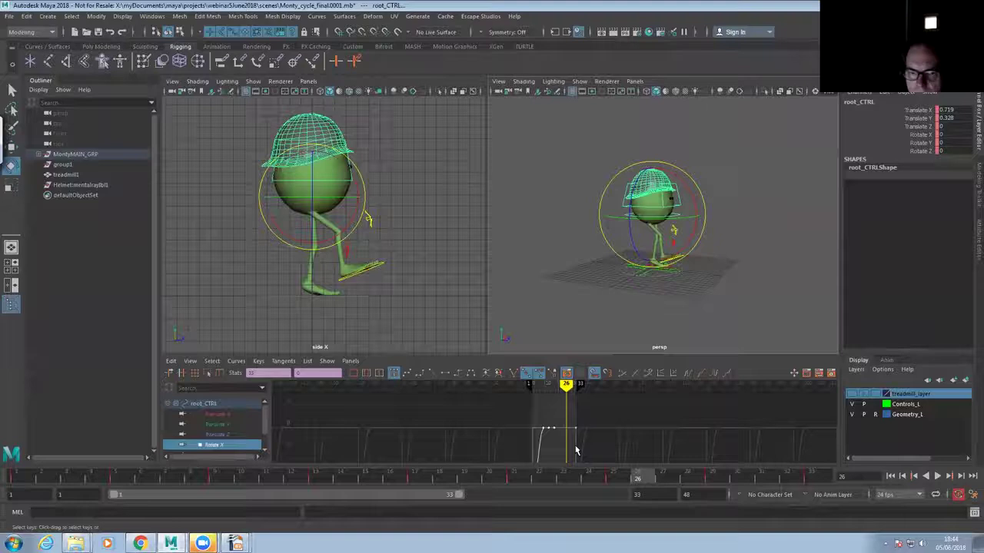
Lower the root's remaining Rotate X keys to about -16.06 to hold the backward lean through the cycle
key(f)
scroll(573, 431, down, 3)
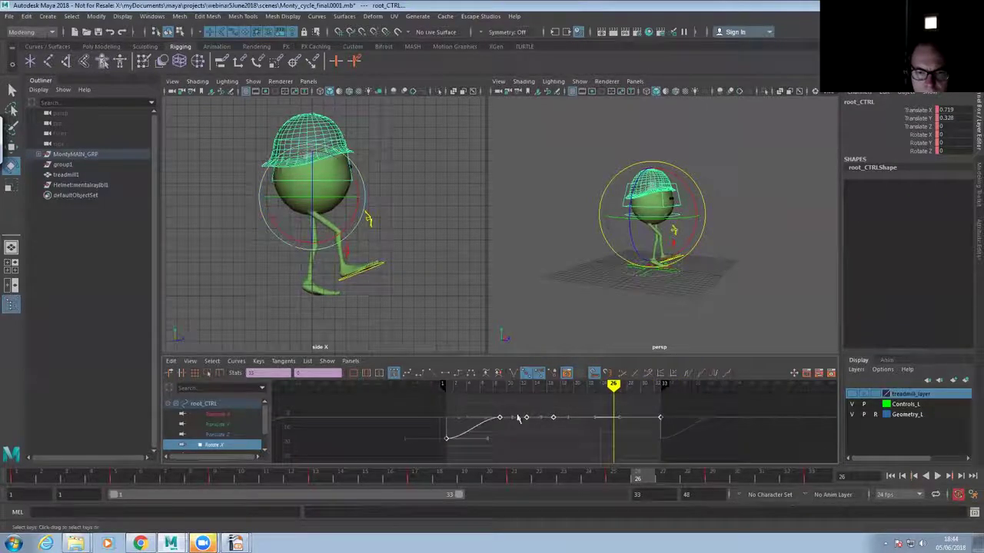
drag(686, 431, 685, 430)
shift+middle_drag(652, 425, 648, 457)
alt+middle_drag(658, 307, 635, 323)
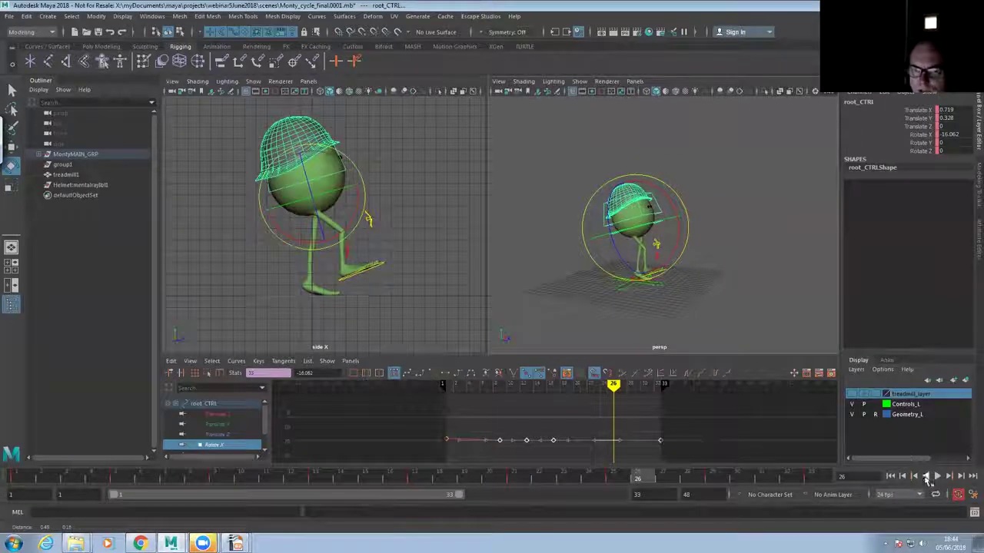
Deselect the root control and play the cycle to review the leaned-back march
click(938, 476)
click(740, 281)
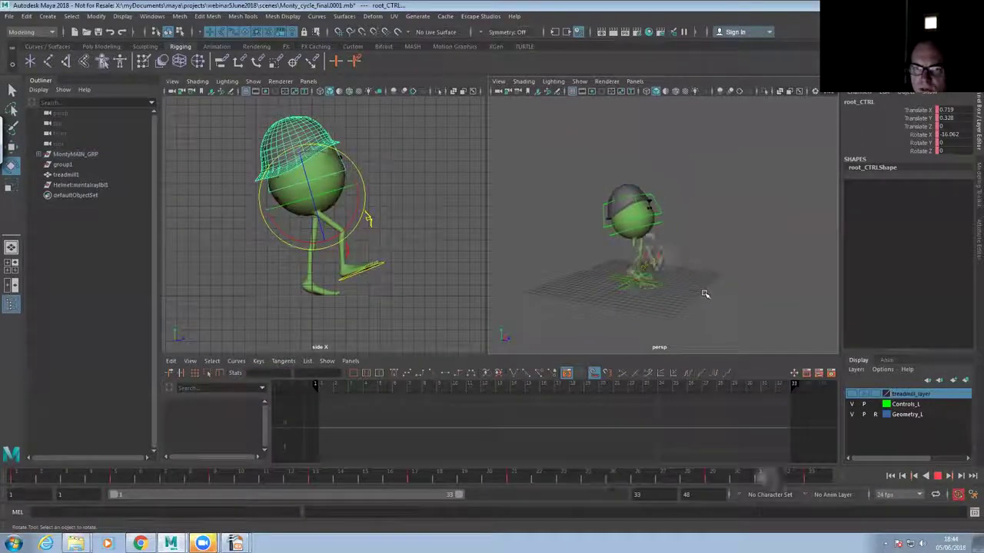
click(939, 476)
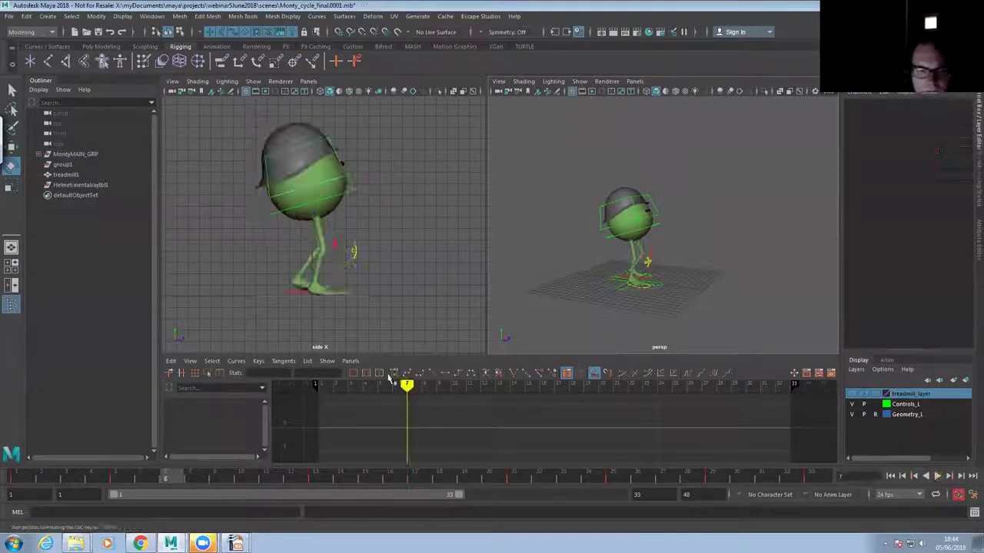
Enlarge the Graph Editor, isolate the root control's Rotate Z curve and lower its frame 1 key level with the remaining keys
drag(466, 354, 466, 329)
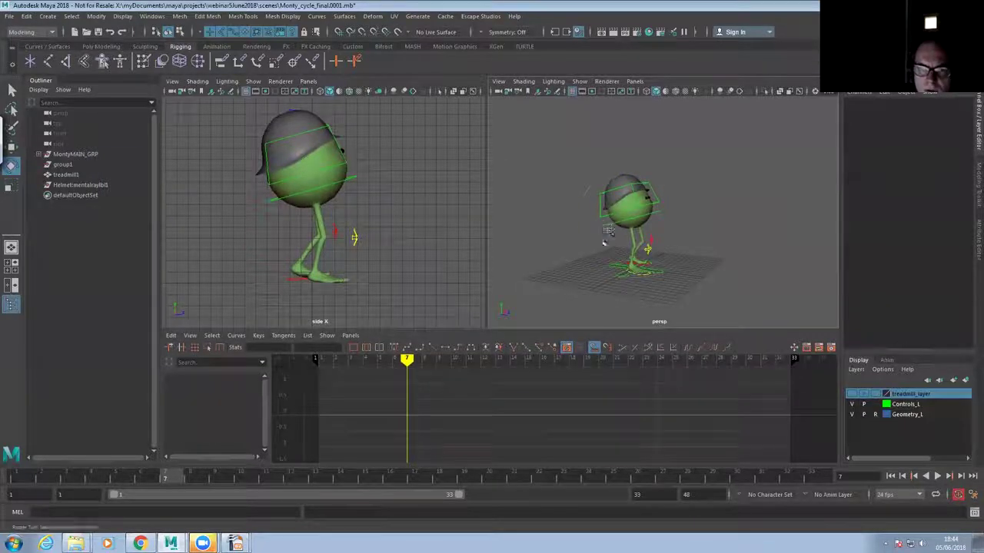
click(604, 243)
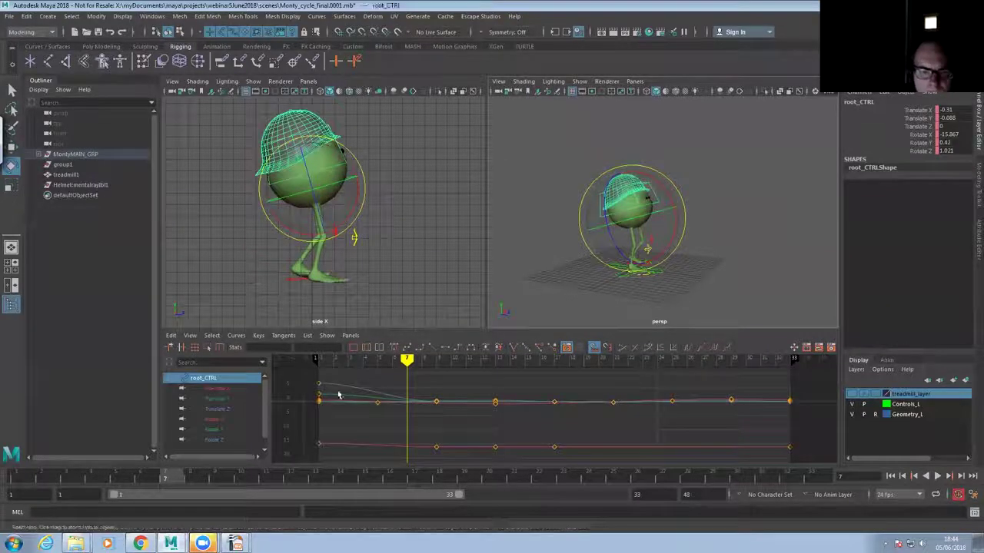
click(234, 439)
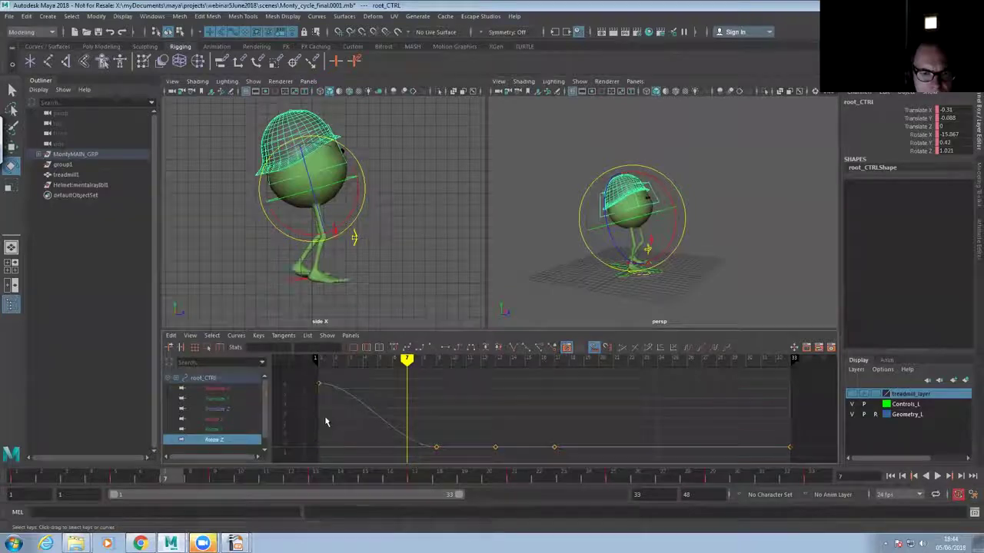
click(319, 383)
shift+middle_drag(340, 396, 344, 465)
Play the march and hide the control curves in the perspective view to review the character alone
click(937, 476)
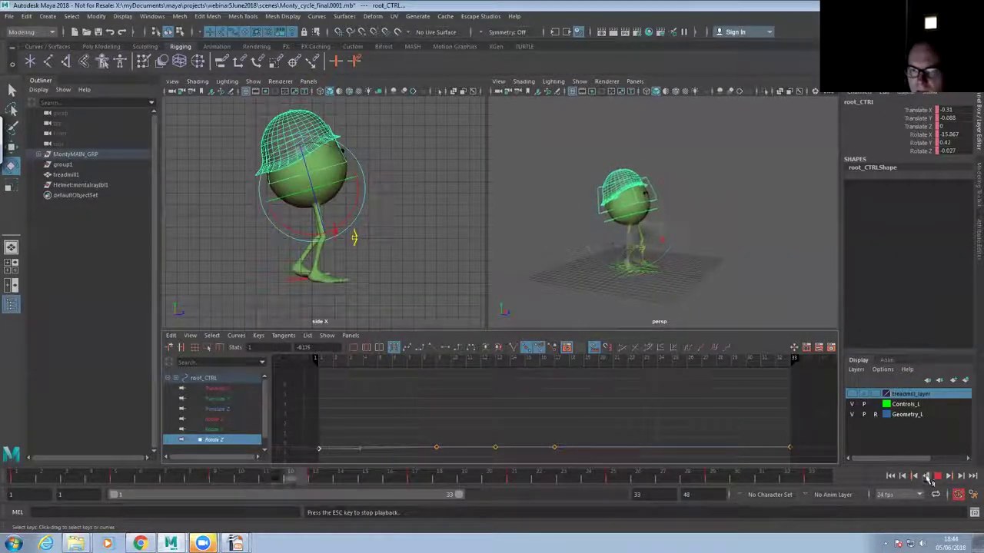
alt+right_drag(655, 274, 703, 273)
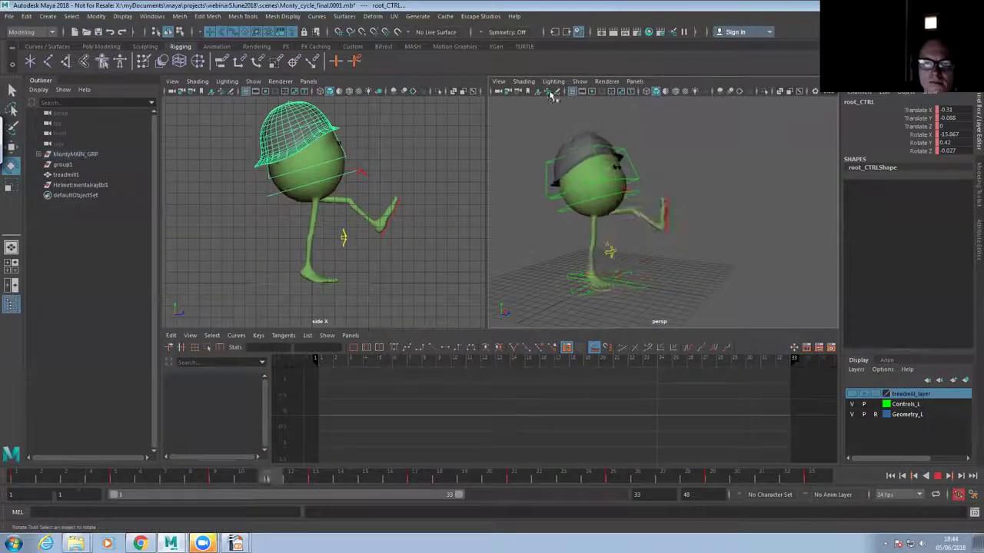
click(580, 81)
click(597, 139)
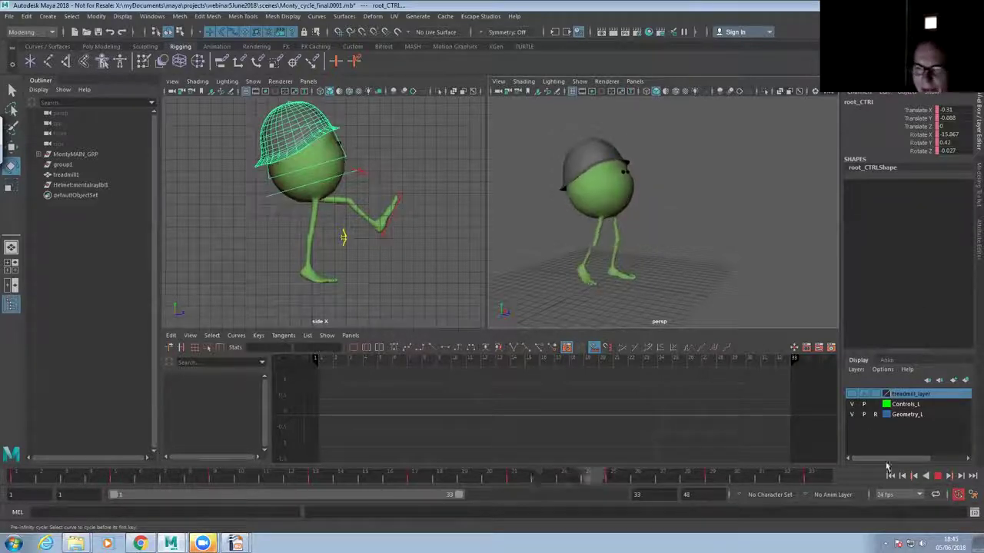
click(938, 476)
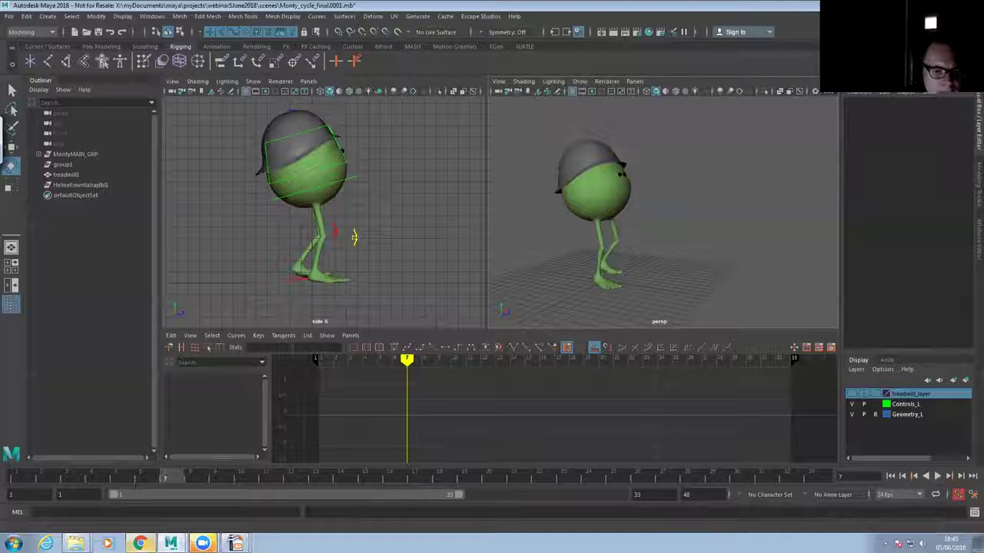
Switch to Chrome, search for "escape studios animation blog" in a new tab and open the Escape Studios Animation Blog
click(140, 544)
click(560, 53)
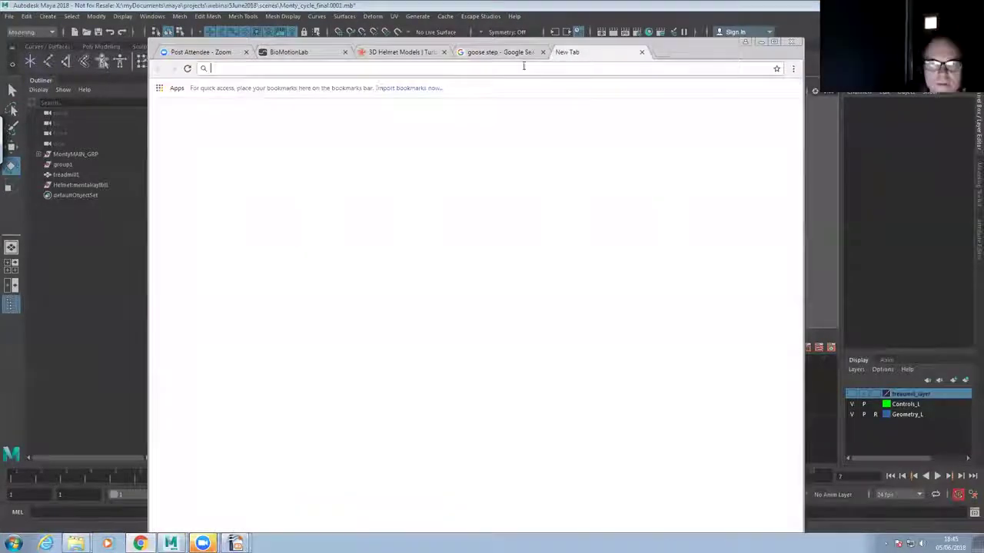
text(escap)
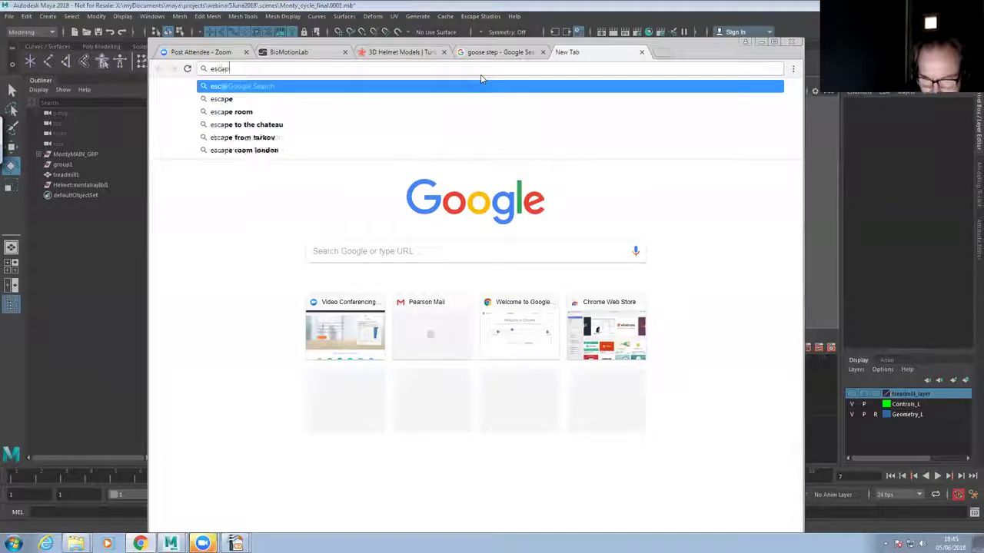
text(e studios animatyion)
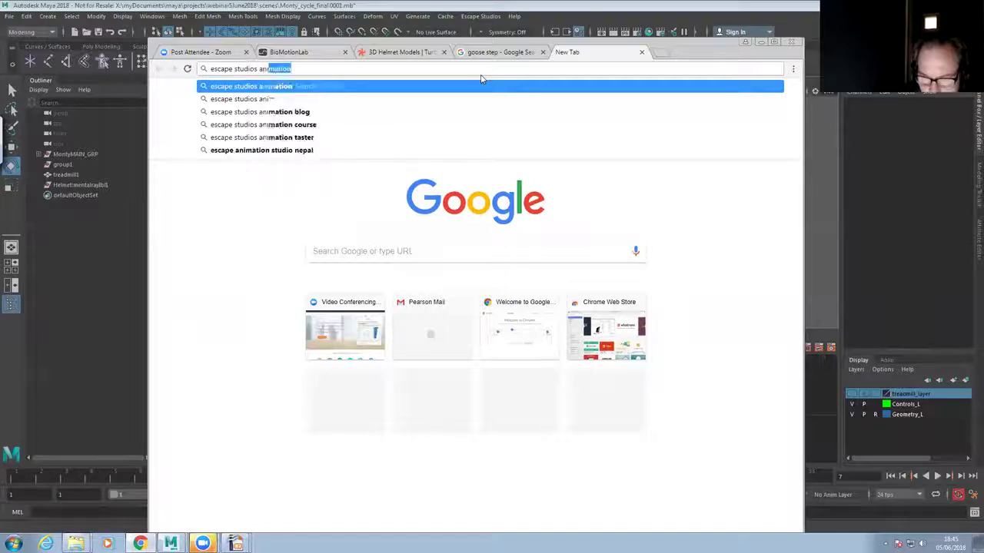
key(BackSpace)
key(BackSpace)
key(BackSpace)
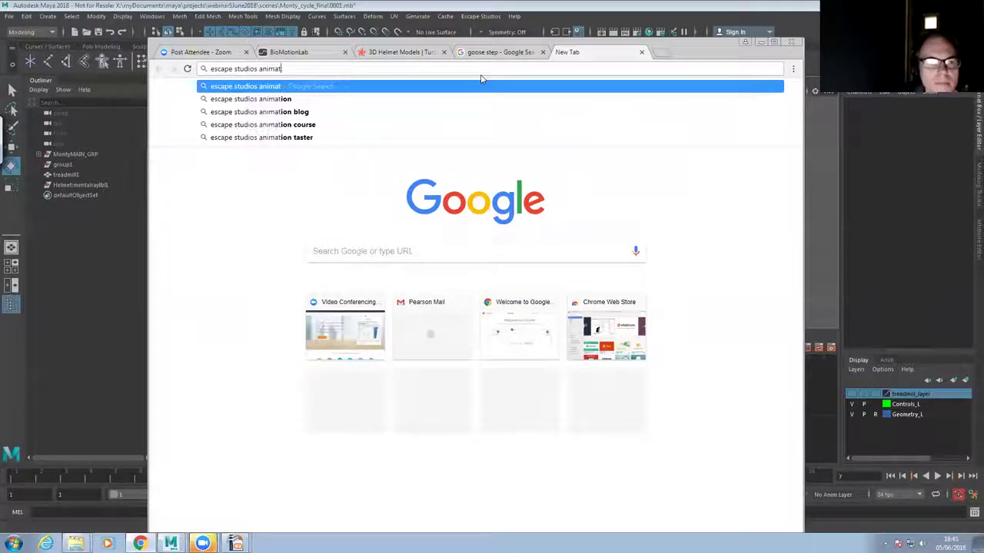
click(286, 114)
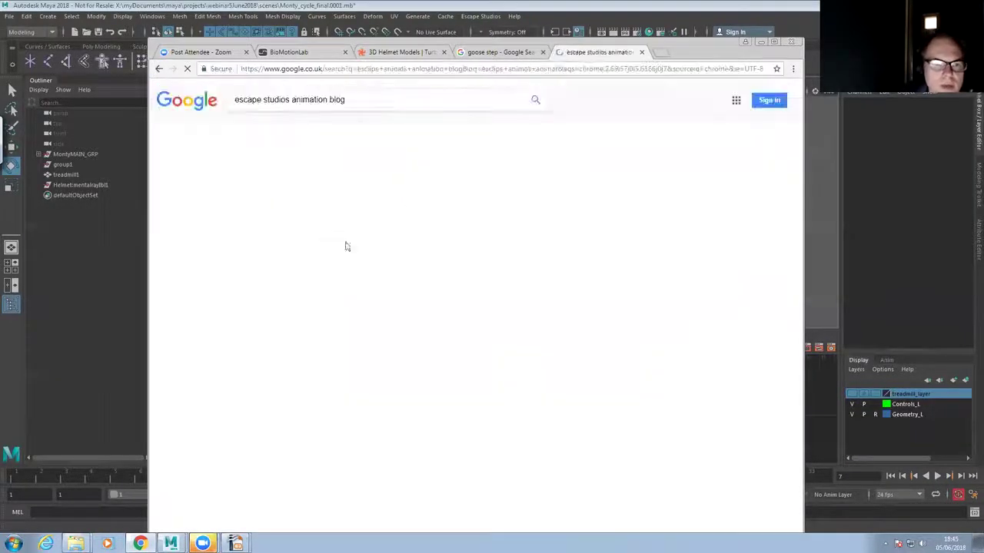
click(311, 177)
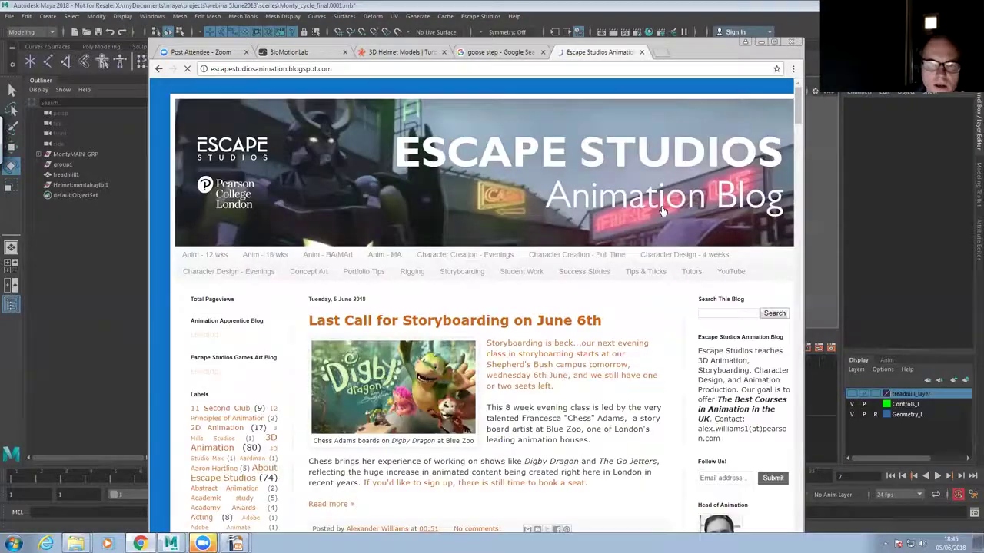
click(712, 101)
drag(700, 54, 640, 46)
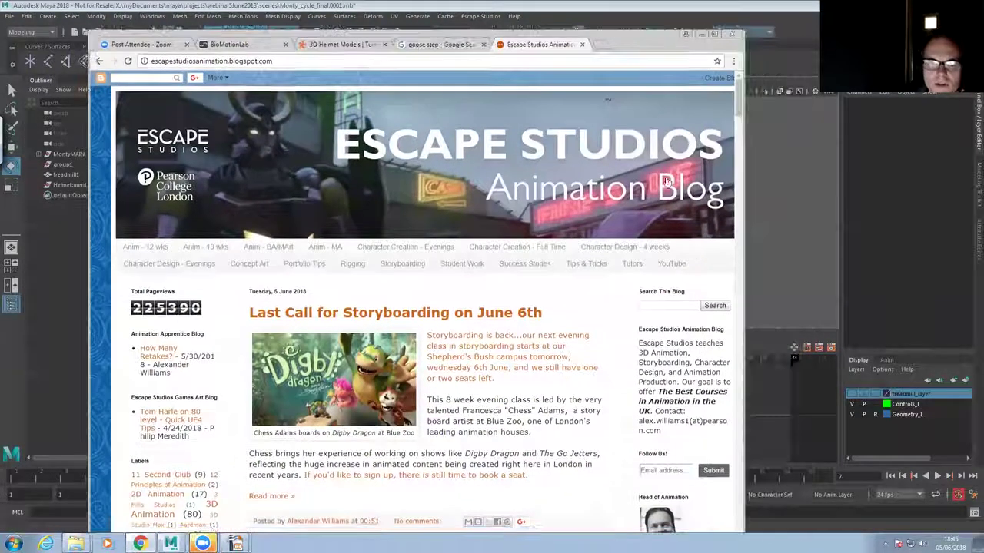
Search the animation blog for "100 ways to walk" and open the matching September 2017 post
click(765, 249)
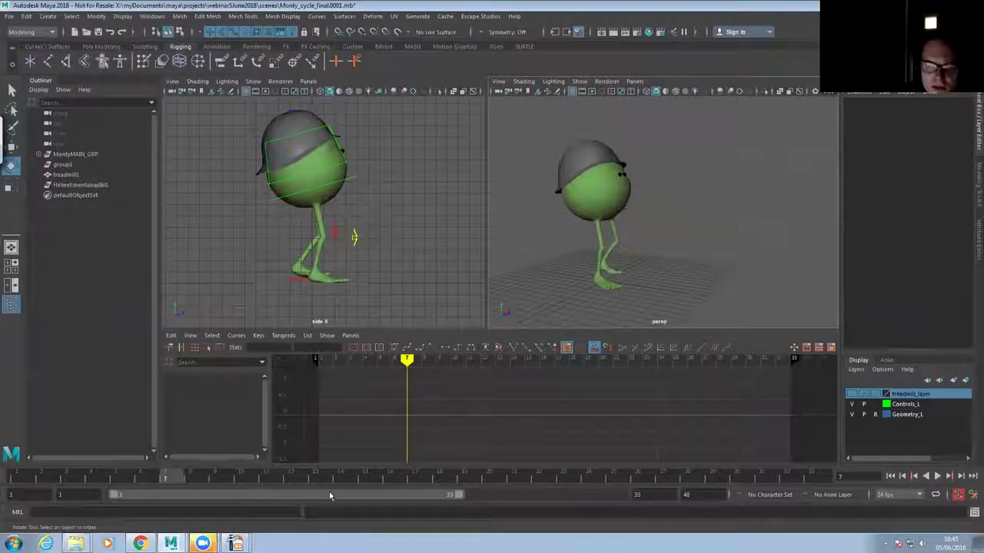
click(139, 543)
click(662, 308)
text(100 ways to walk)
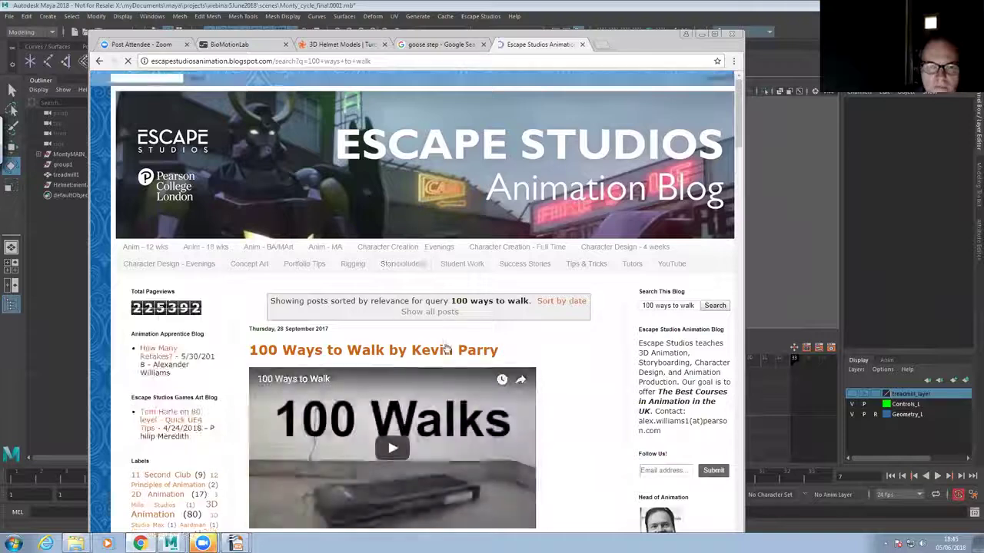
scroll(408, 191, down, 3)
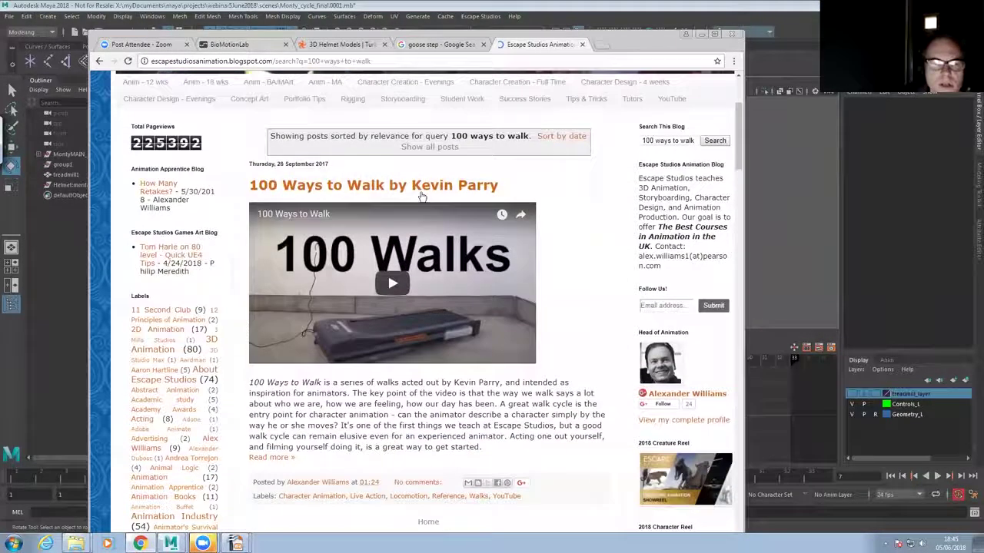
click(411, 192)
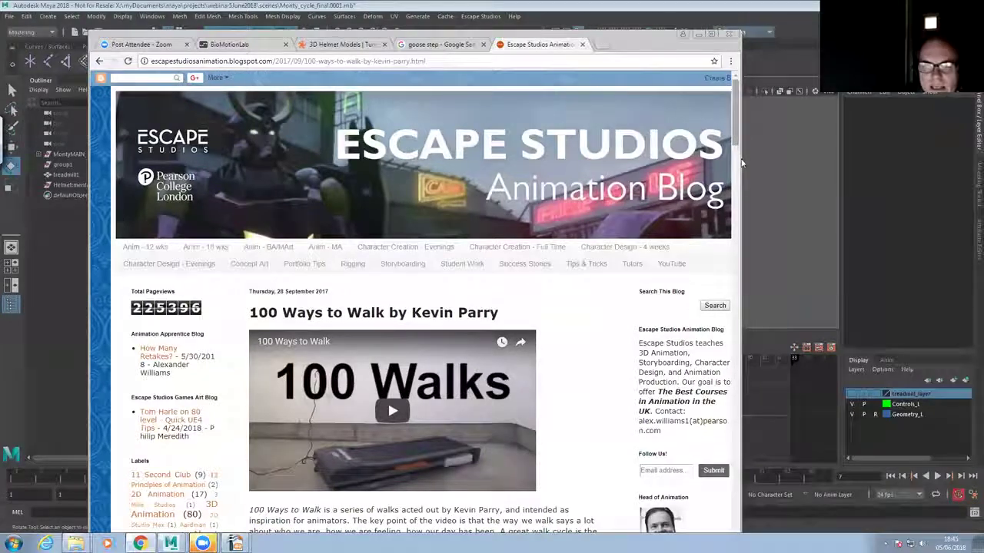
Play the post's embedded 100 Ways to Walk video as walk reference
scroll(433, 246, down, 3)
click(390, 272)
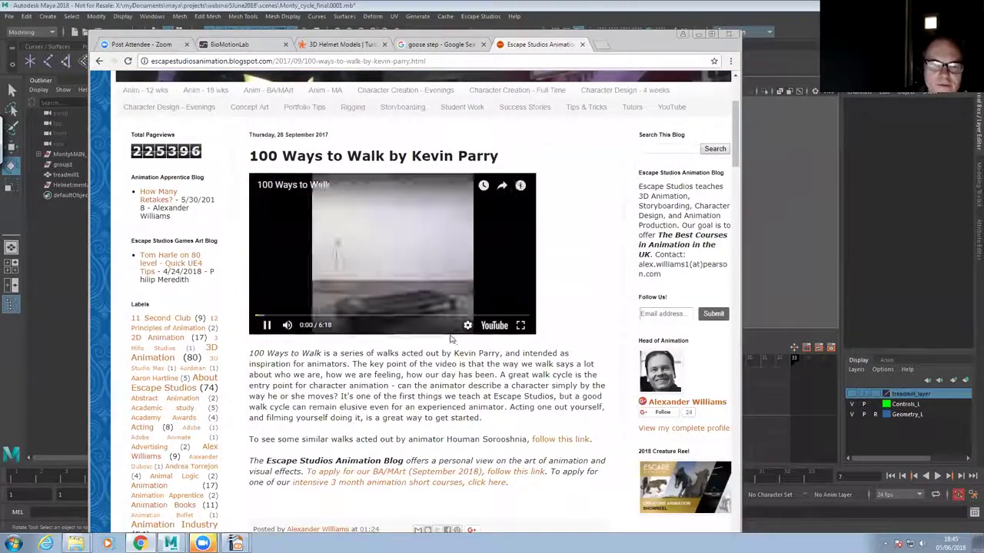
click(301, 327)
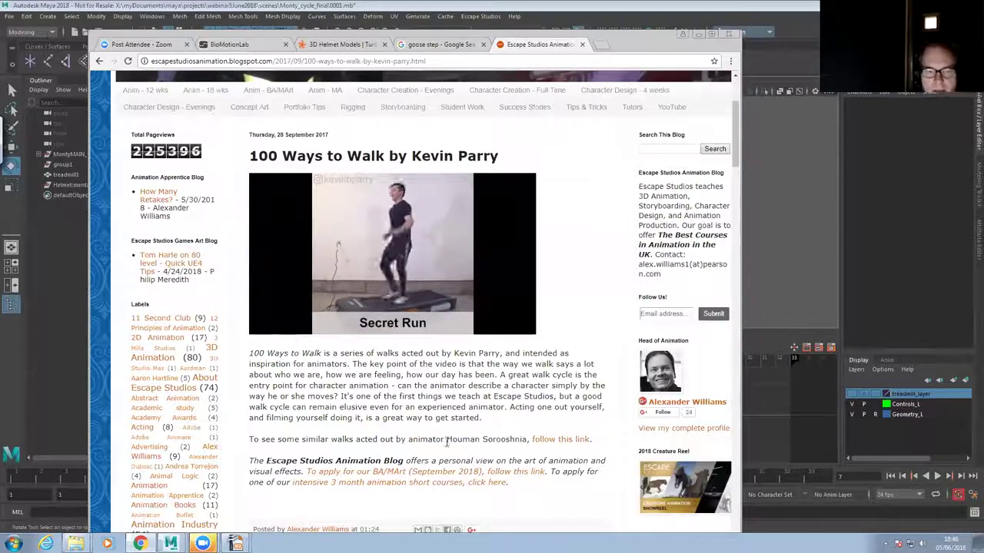
Follow the post's link to the similar Character Walks article, play its reference video and return to Maya
click(550, 442)
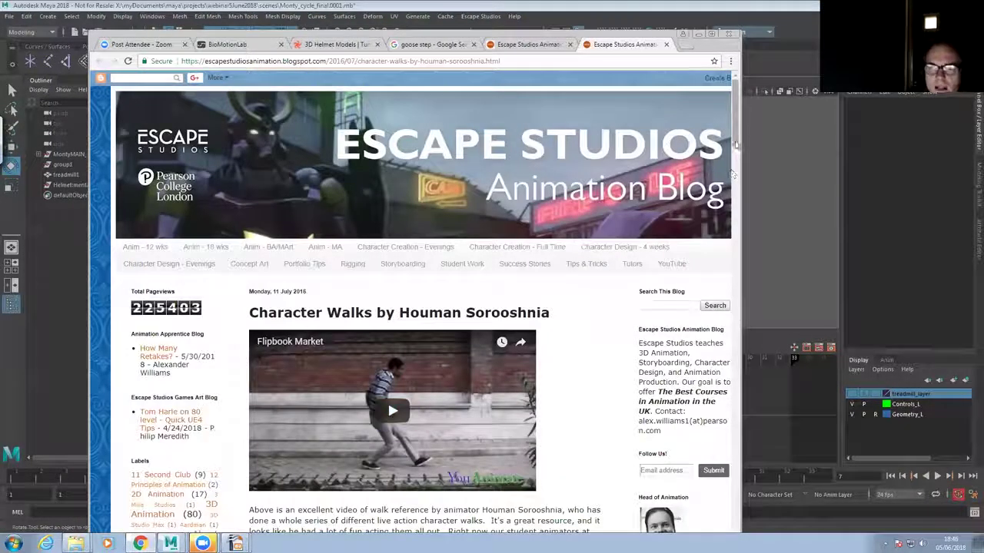
scroll(733, 173, down, 3)
click(400, 353)
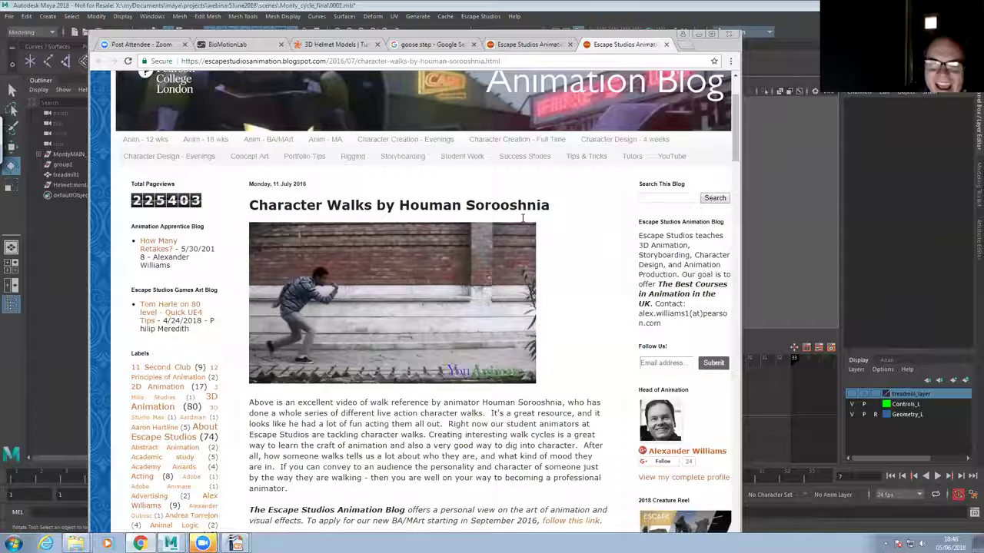
click(699, 34)
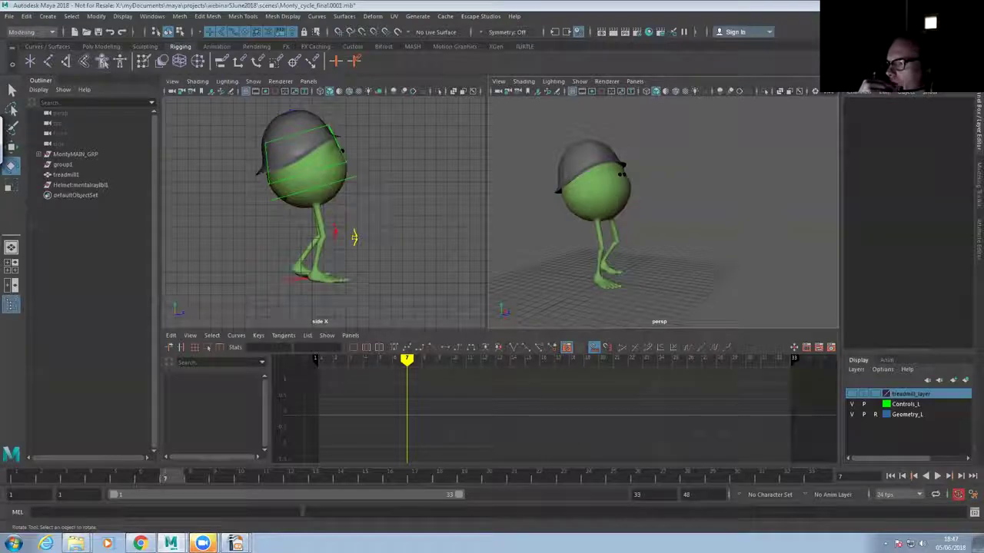
click(8, 474)
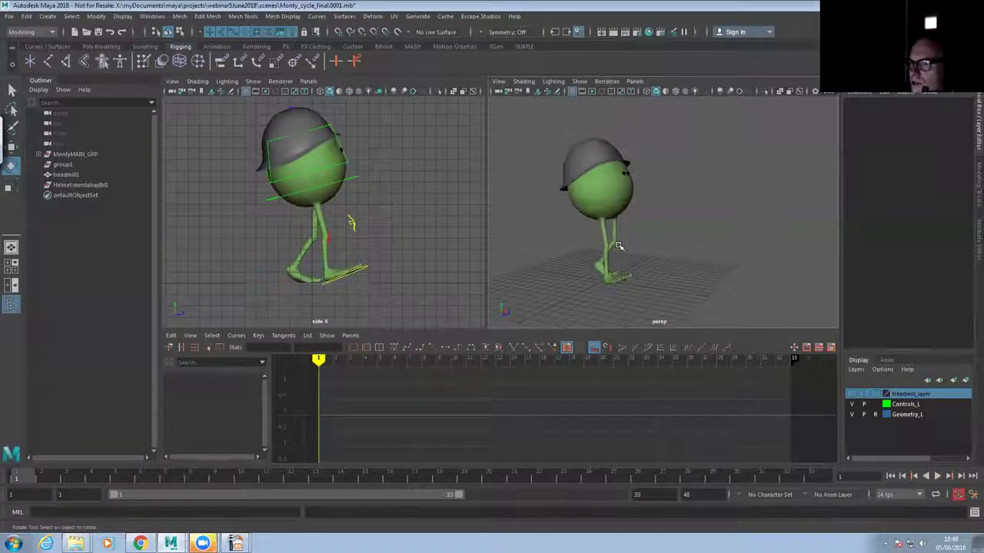
alt+right_drag(664, 242, 703, 247)
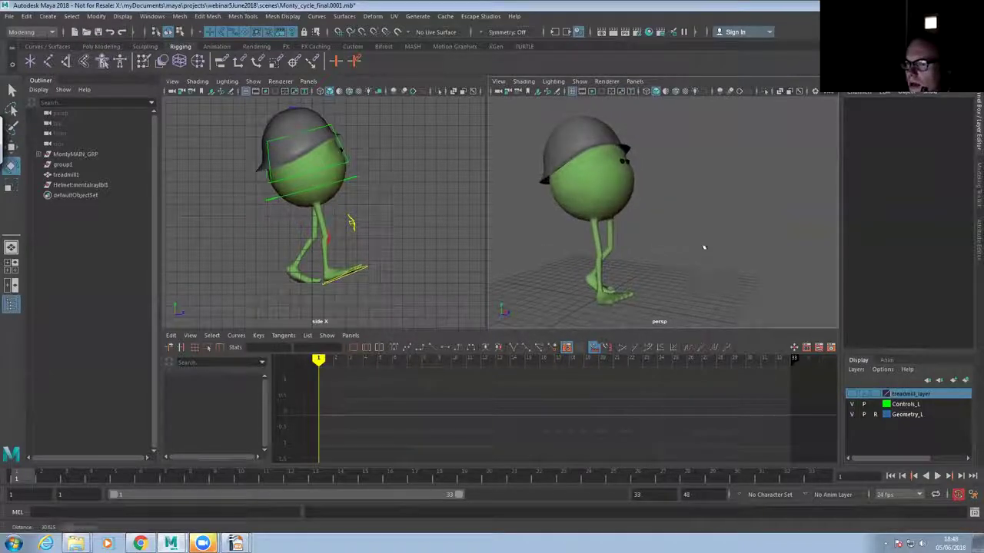
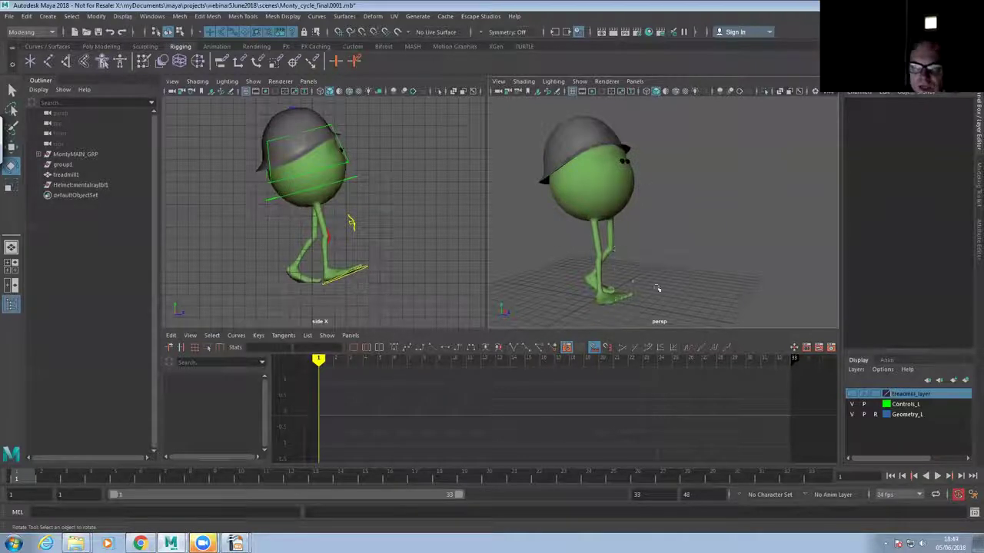
alt+middle_drag(639, 253, 647, 261)
alt+right_drag(647, 261, 598, 264)
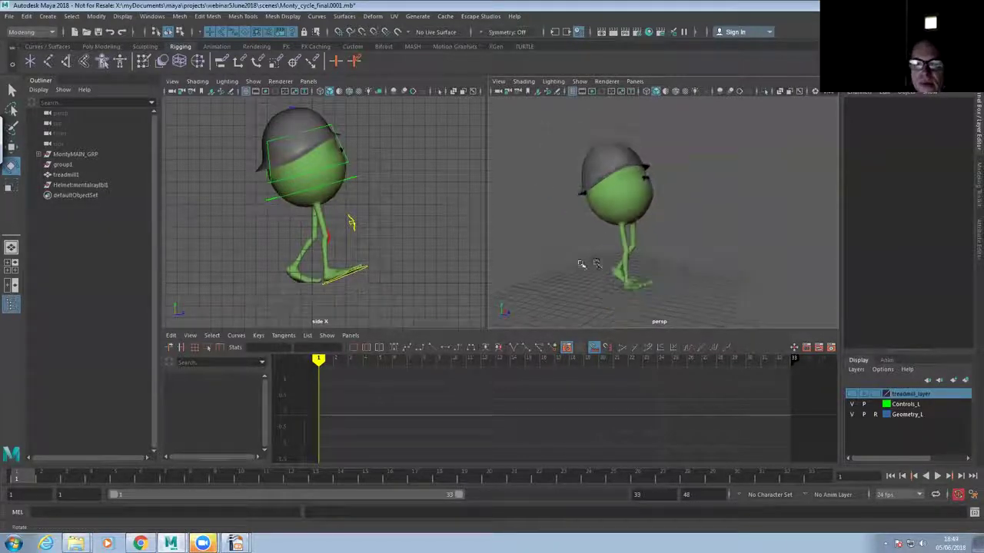
mouse_move(641, 257)
alt+mouse_down()
mouse_move(592, 254)
mouse_move(658, 251)
mouse_move(637, 248)
alt+mouse_up()
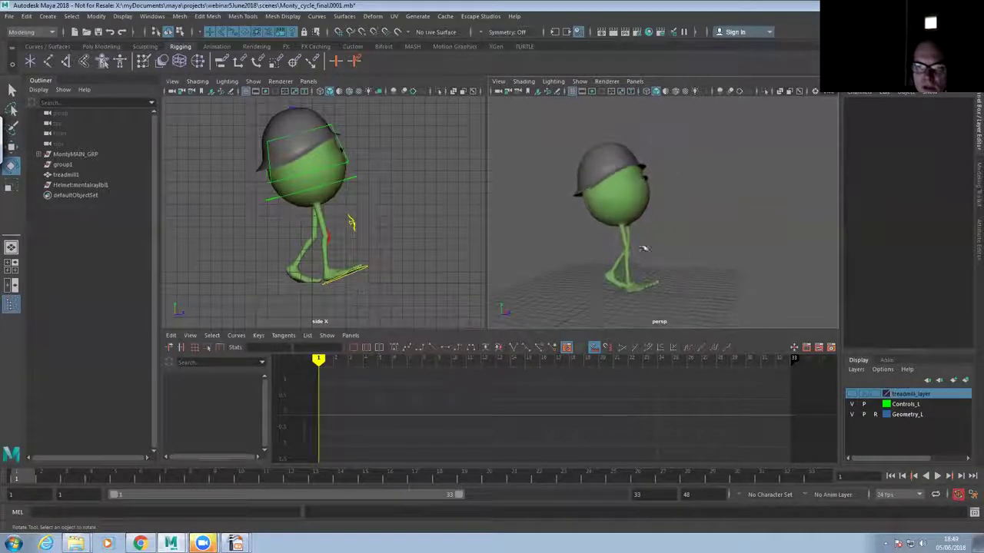
Reopen the original Monty_cycle_final.0001.mb scene without saving the goose-step changes and dismiss the mental ray notice
click(9, 16)
click(31, 46)
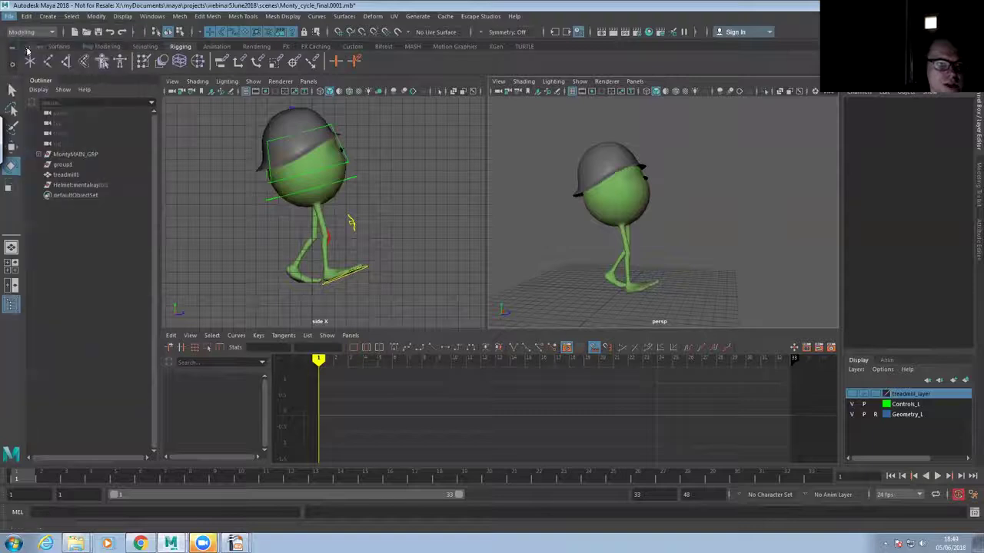
click(552, 188)
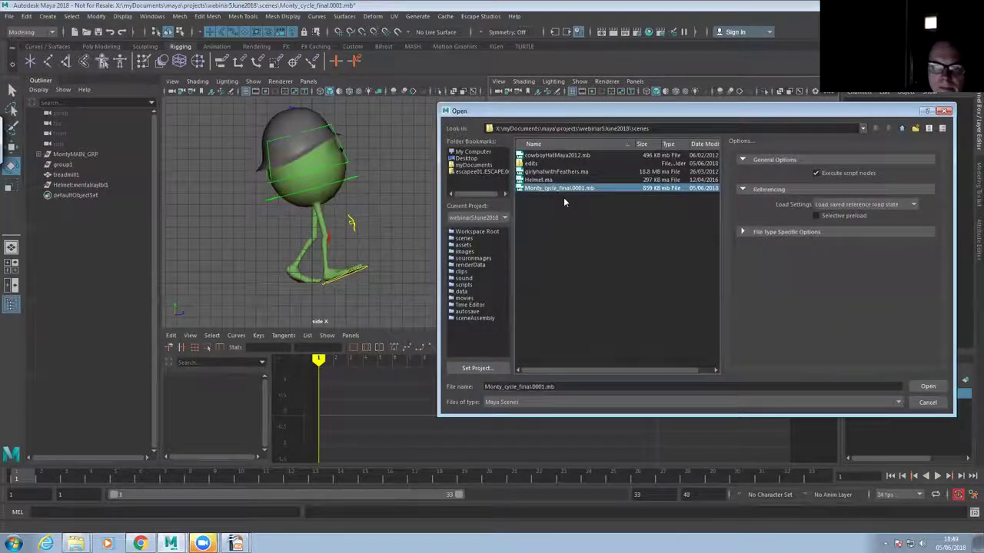
click(928, 386)
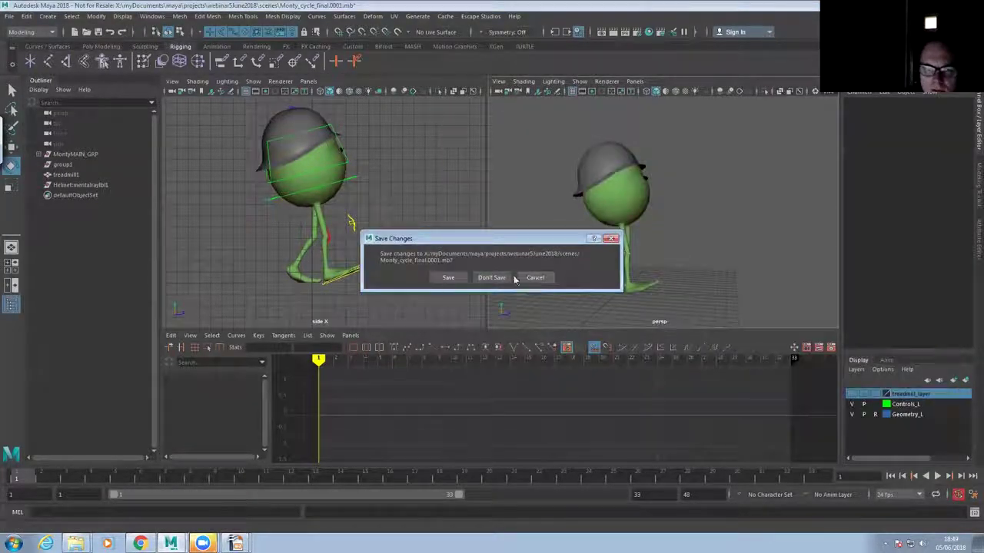
click(492, 278)
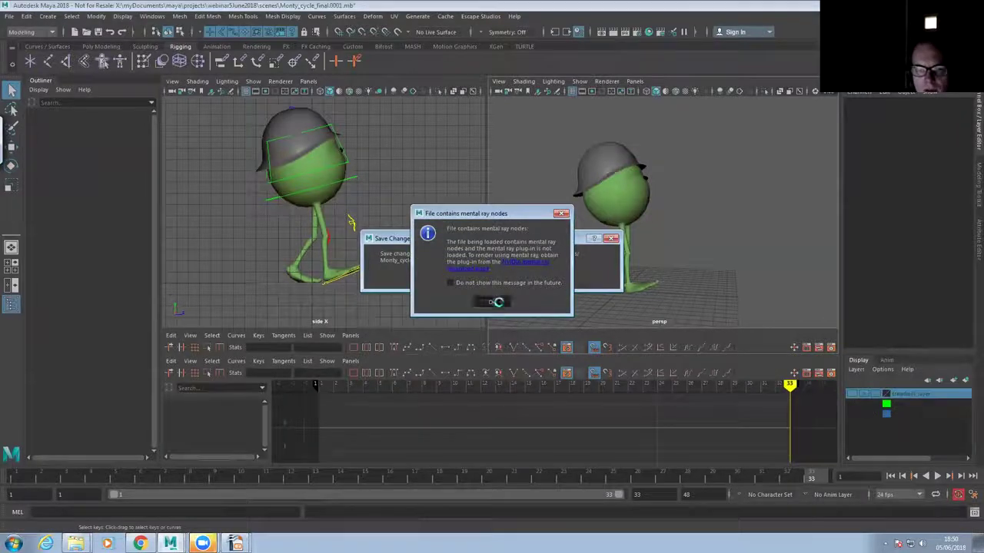
click(498, 299)
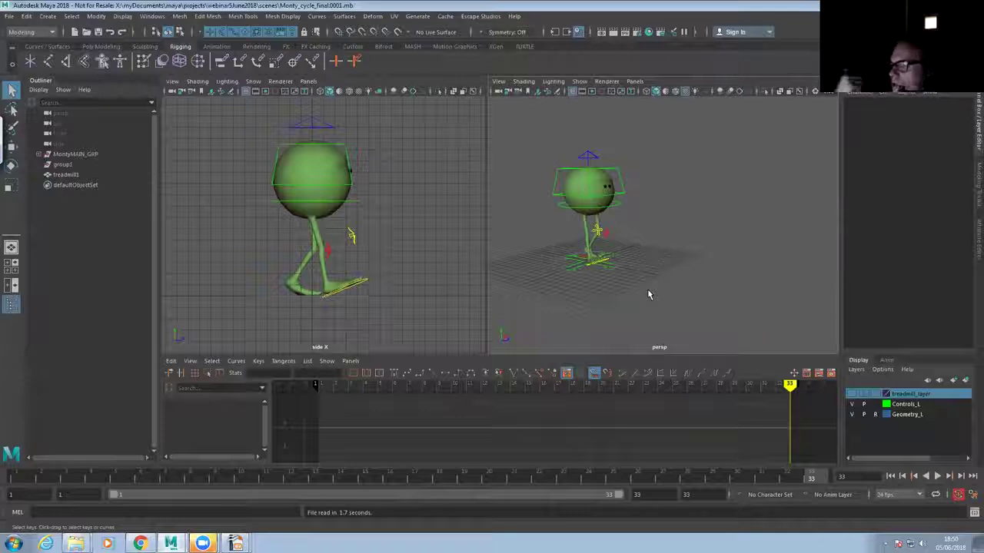
Switch to Chrome, open the blog's Anim - 12 wks page and return to Maya
click(140, 544)
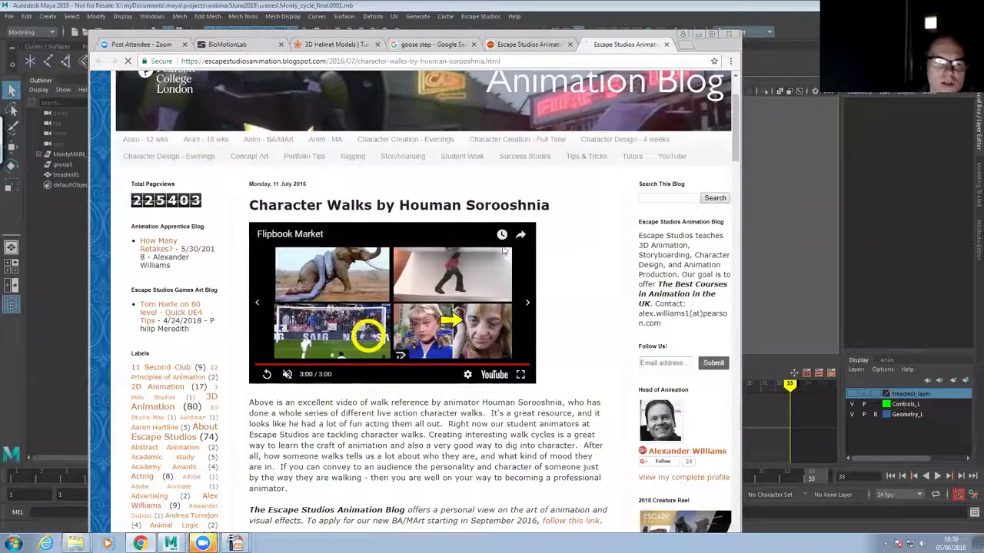
click(145, 139)
click(747, 291)
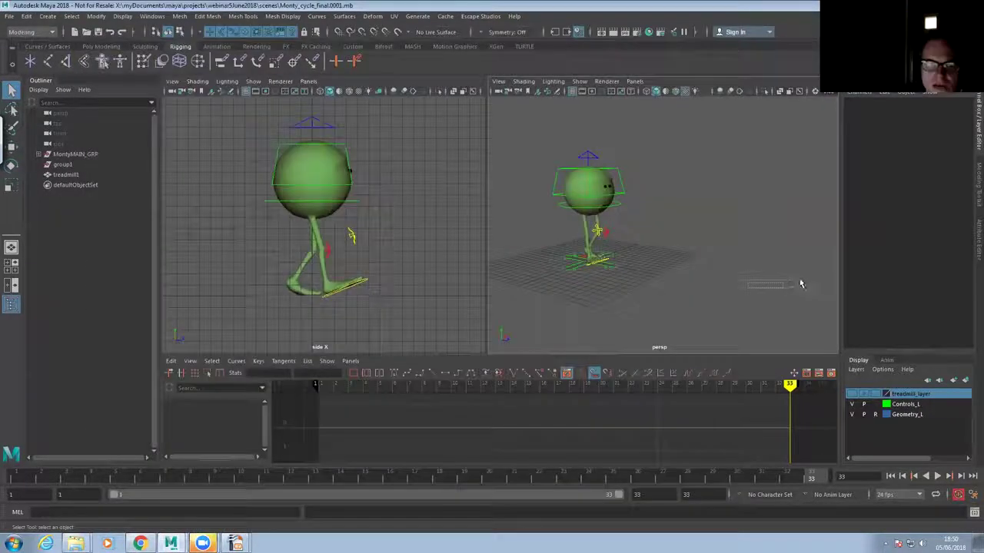
Switch to Chrome, open the blog's Anim - BA/MArt page and return to Maya
click(140, 544)
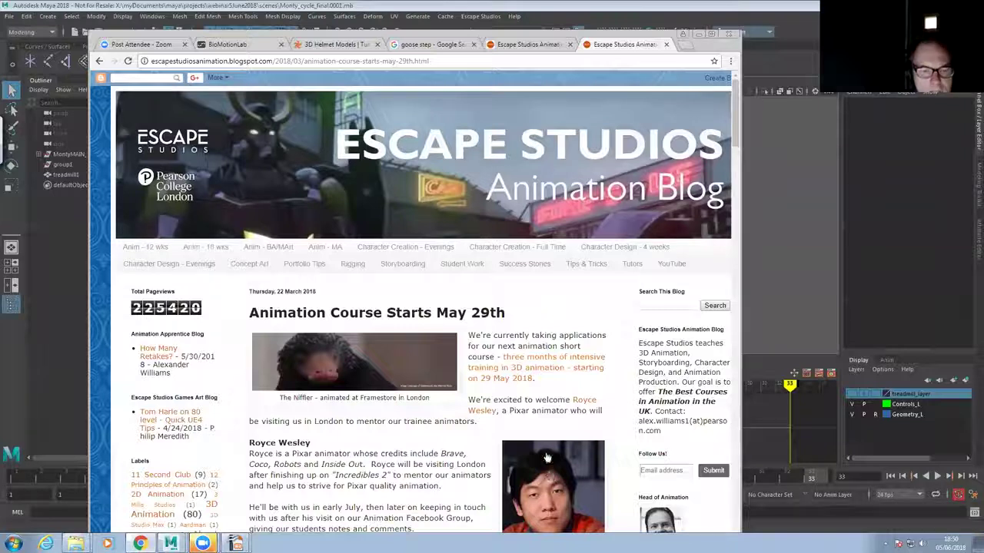
click(276, 250)
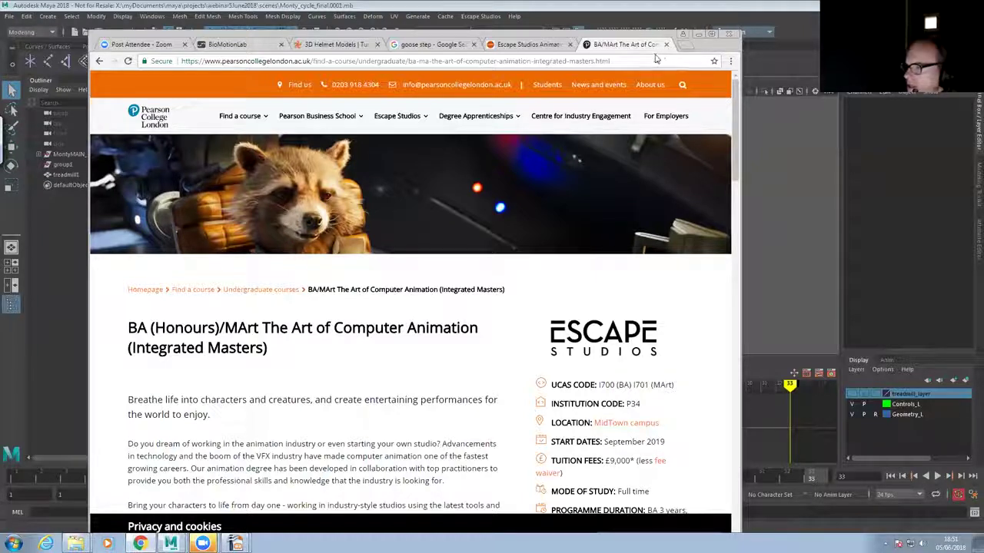
click(700, 36)
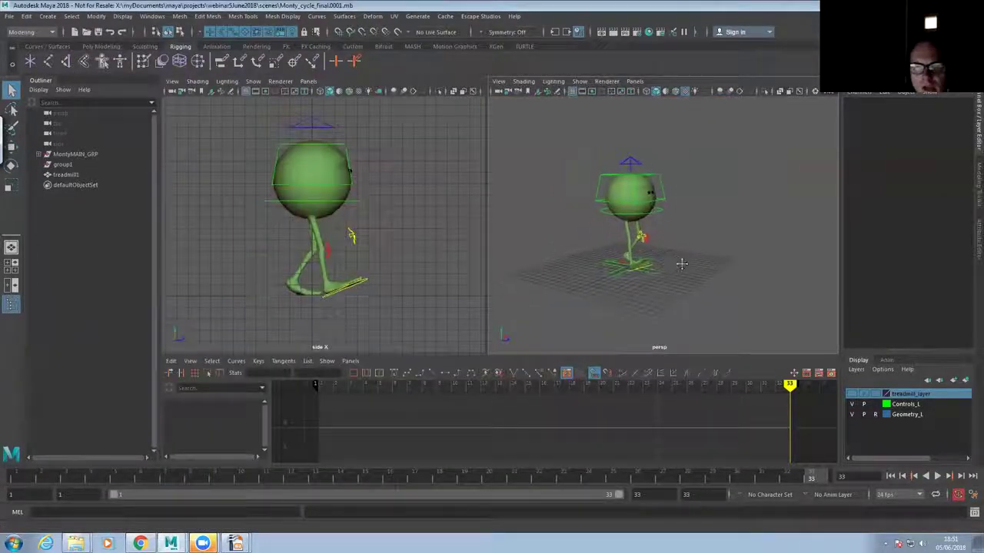
Play Monty's original walk cycle in the perspective view and stop the playback
alt+drag(702, 265, 701, 309)
click(936, 476)
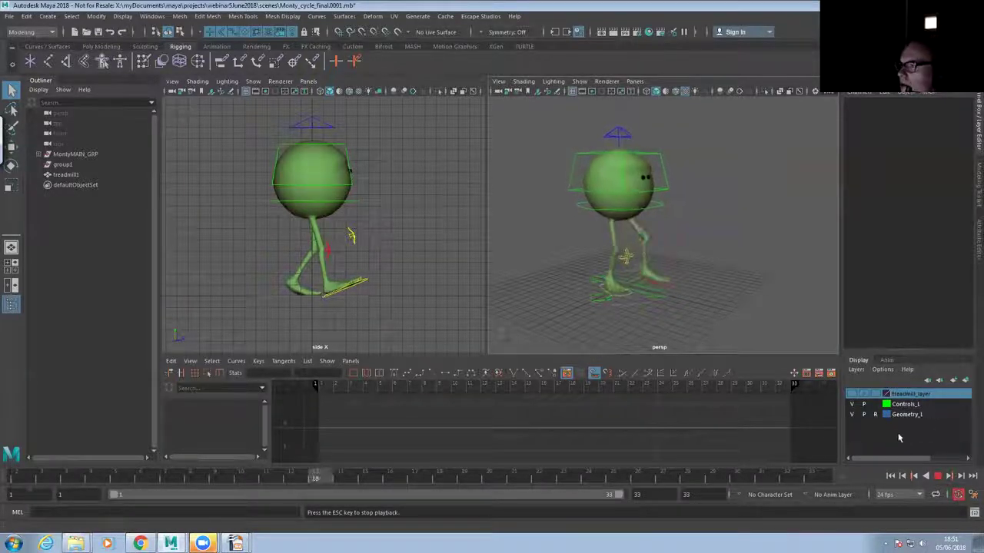
click(937, 476)
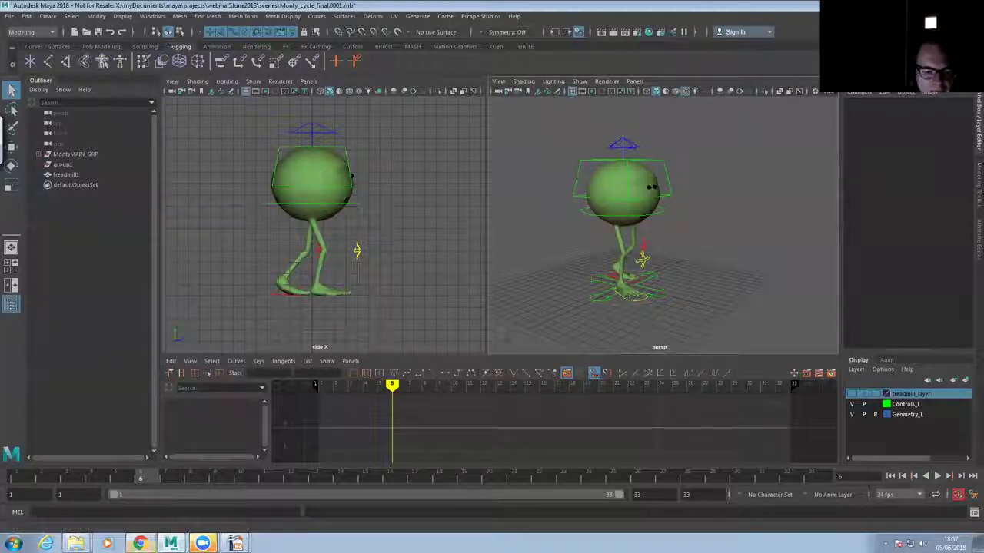
Switch to Chrome and, from the 100 Ways to Walk post, open the linked Character Walks article and play its reference video
click(139, 543)
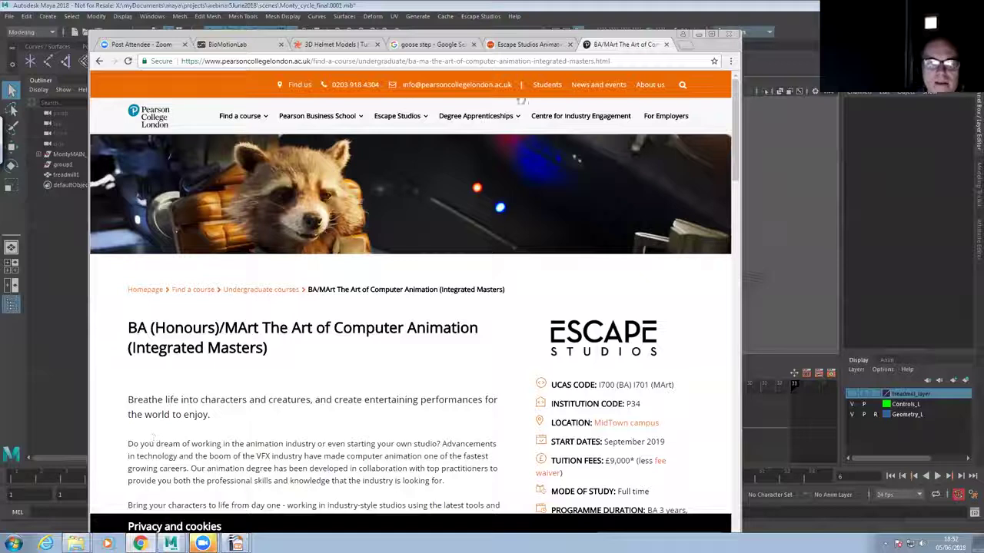
click(529, 45)
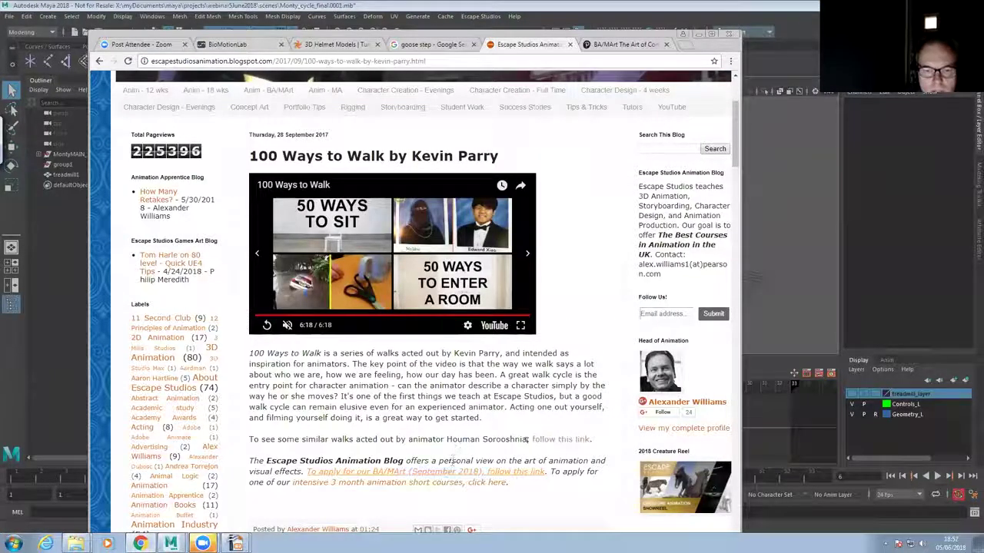
click(539, 440)
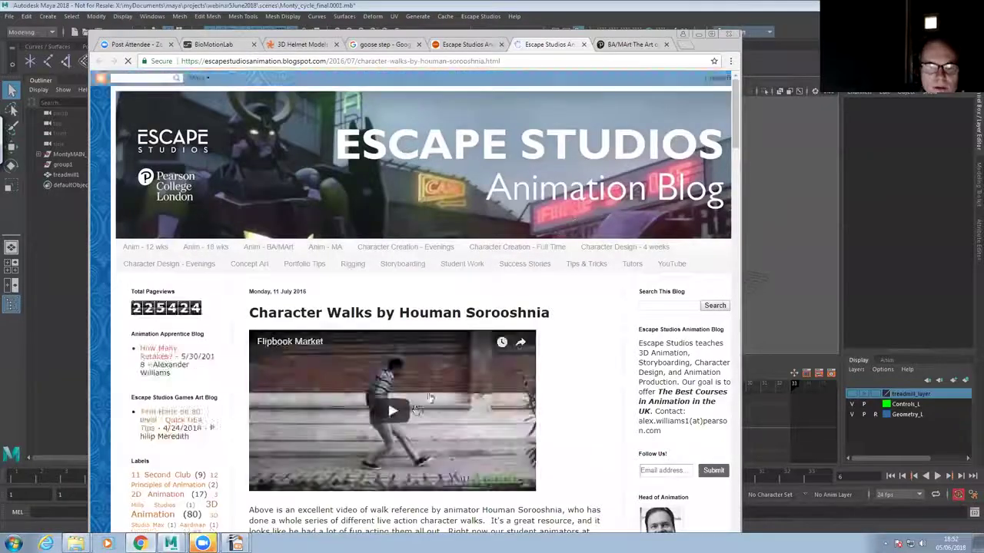
click(393, 412)
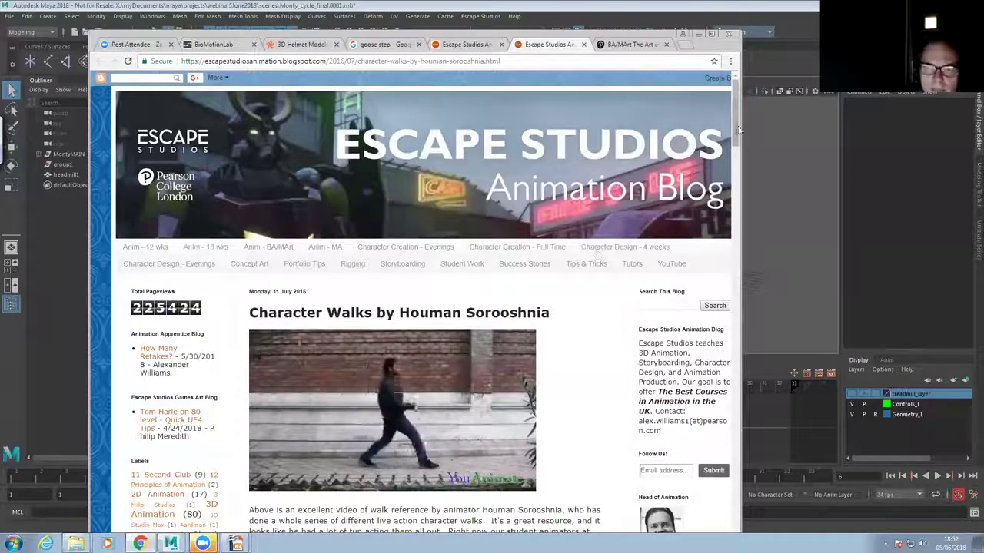
scroll(603, 237, down, 1)
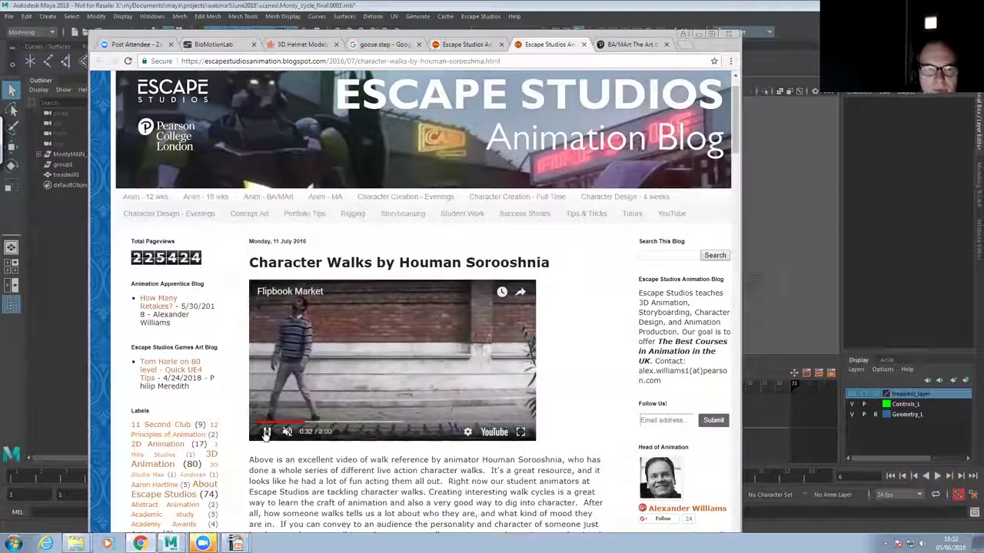
Search the blog for "tripod", read the Great Camera Tripod for Live Action Reference post and return to Maya
click(662, 257)
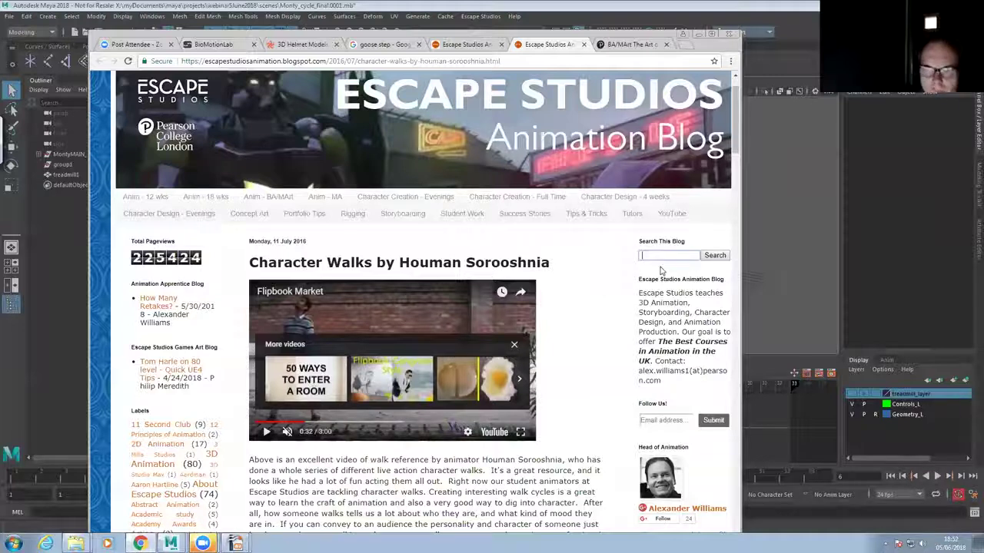
text(tripl)
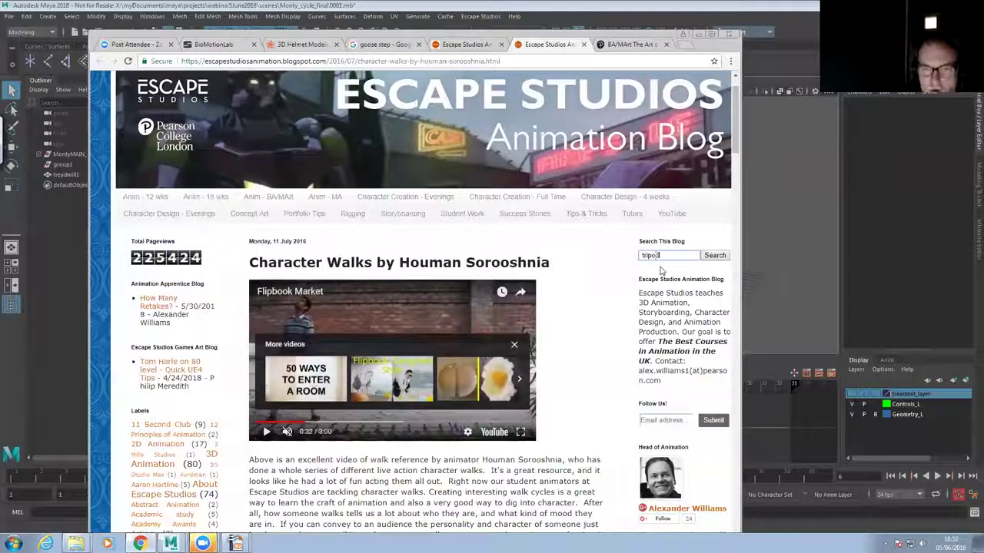
text(d)
key(Return)
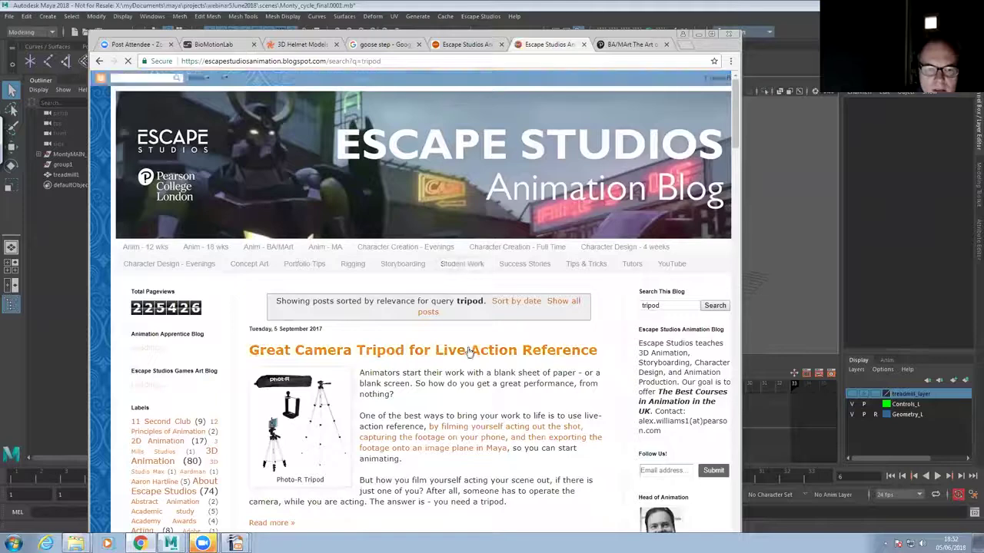
click(484, 354)
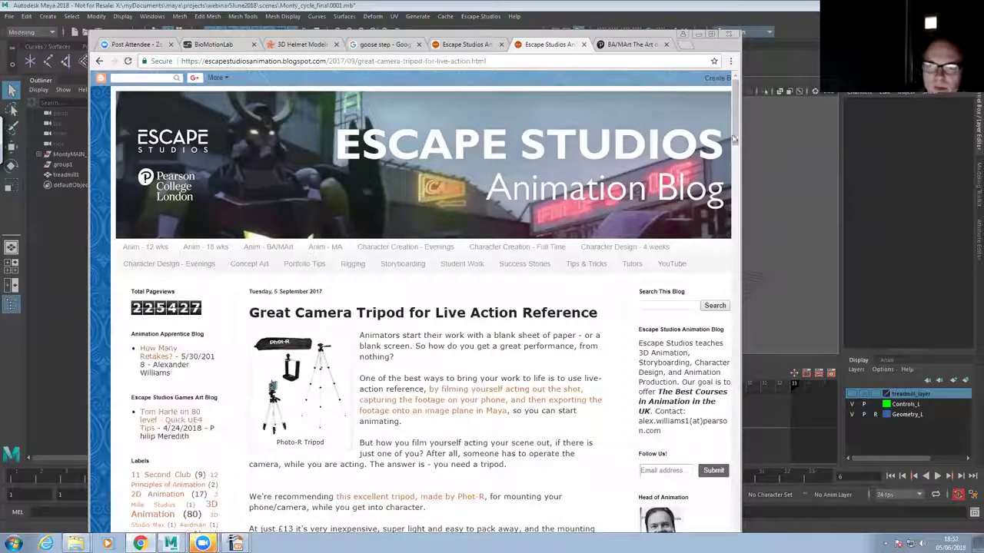
scroll(733, 154, down, 3)
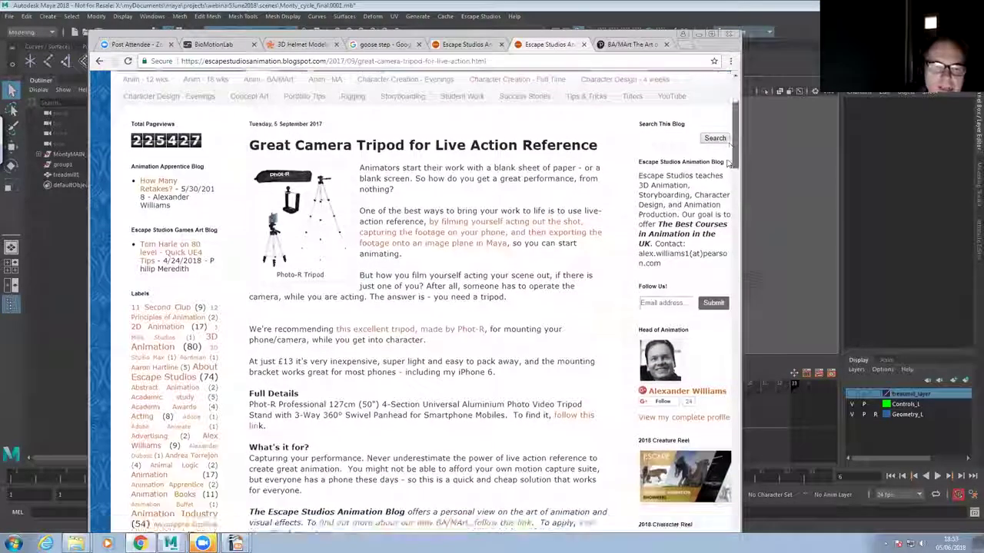
scroll(729, 160, up, 2)
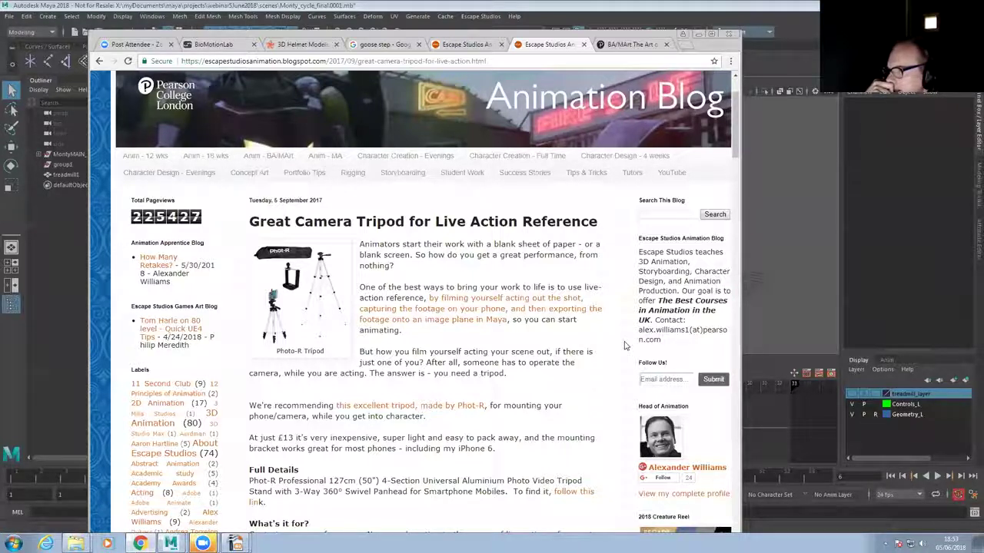
click(698, 35)
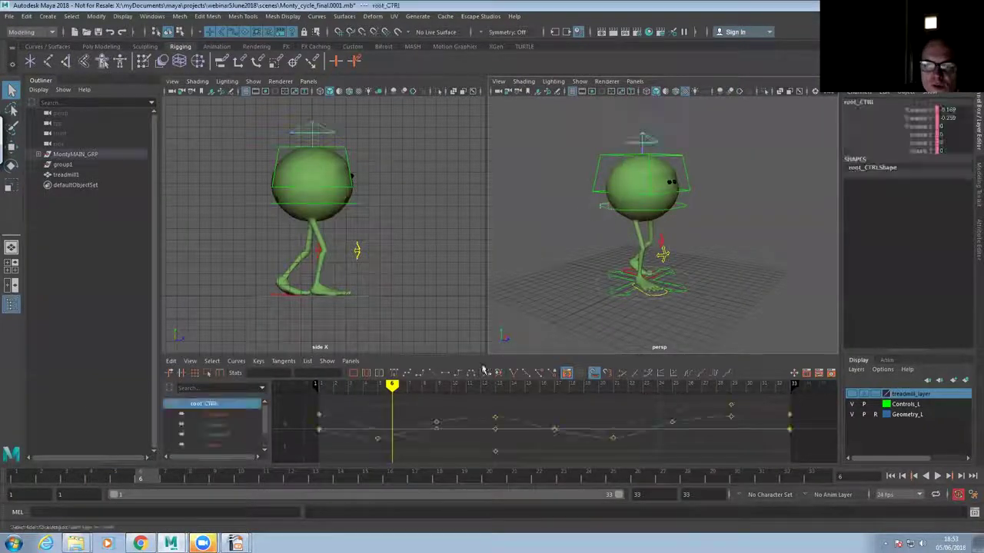
Isolate root_CTRL's Translate Y curve in an enlarged Graph Editor and scrub the cycle to frame 21
click(223, 425)
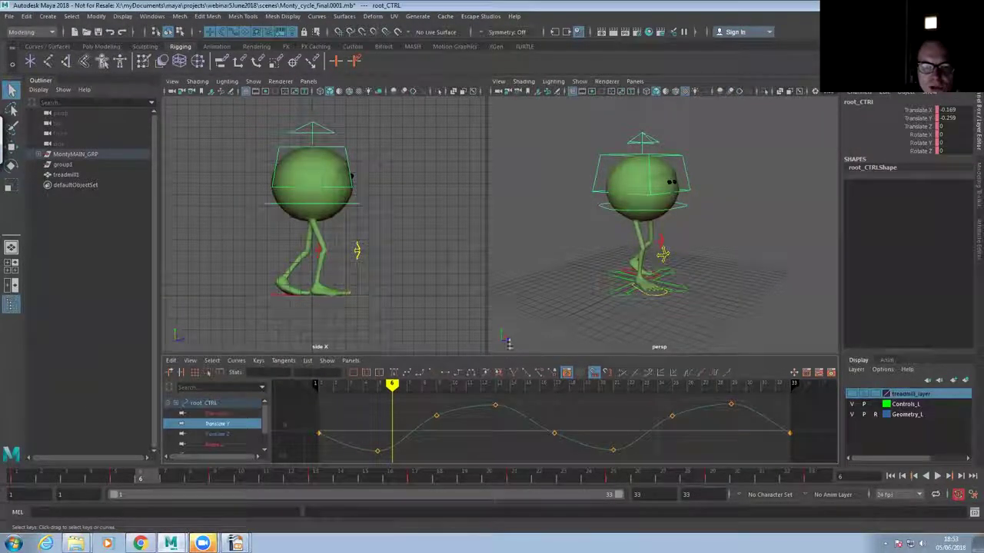
drag(509, 344, 511, 289)
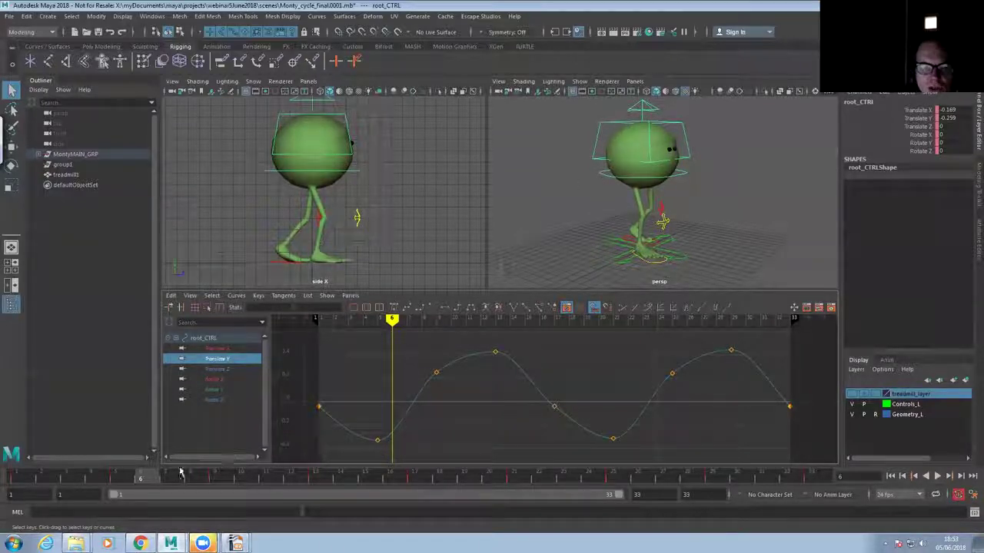
drag(223, 483, 475, 479)
Try lowering root_CTRL's Translate Y key at frame 21 and undo the change
drag(578, 419, 638, 450)
shift+middle_drag(617, 400, 617, 416)
key(ctrl+z)
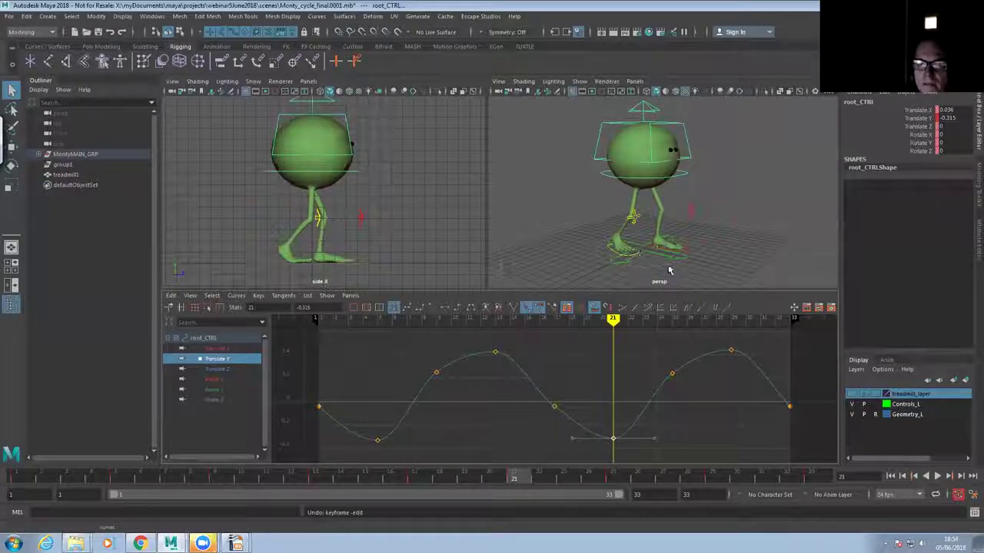
mouse_move(638, 246)
alt+right_down()
mouse_move(598, 246)
mouse_move(637, 245)
alt+right_up()
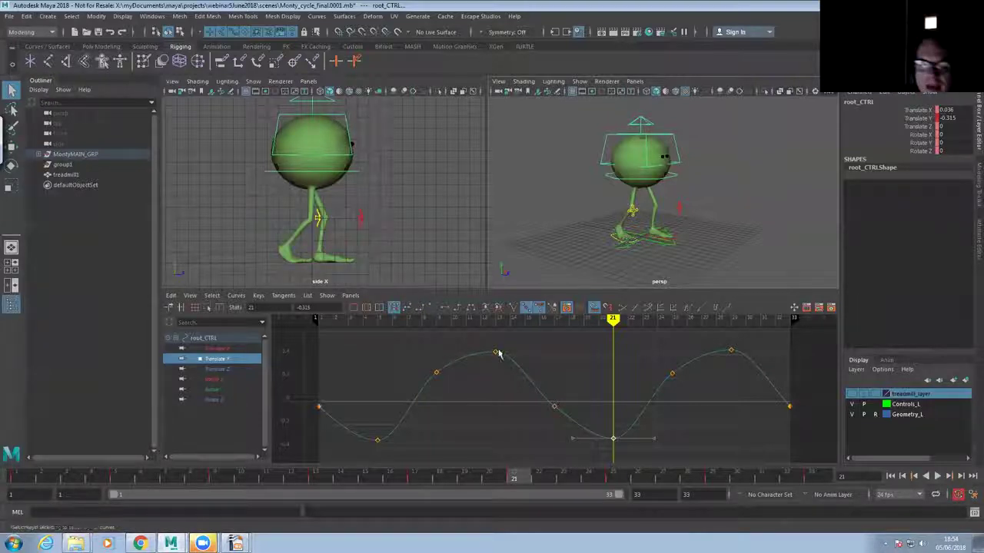
Switch to Double_Bounce_Walk_5June2018.ppt in Impress, compare the Draw thumbnails and Monty Double Bounce slides, and return to Maya
click(230, 542)
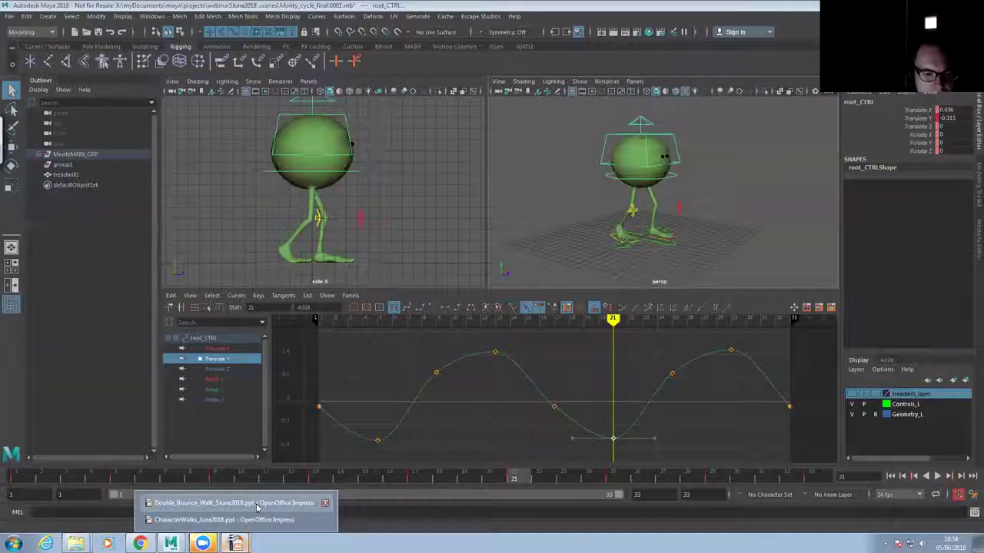
click(231, 503)
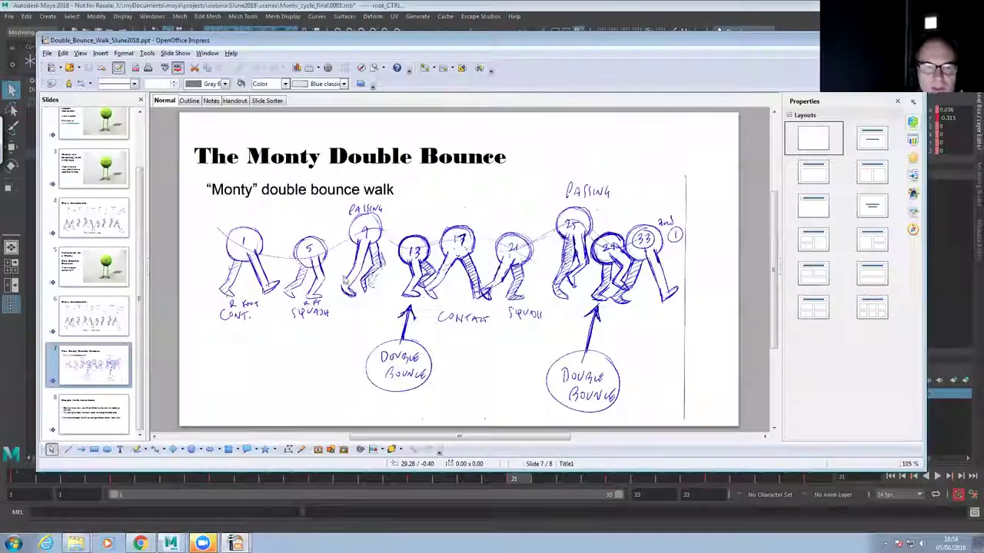
click(109, 323)
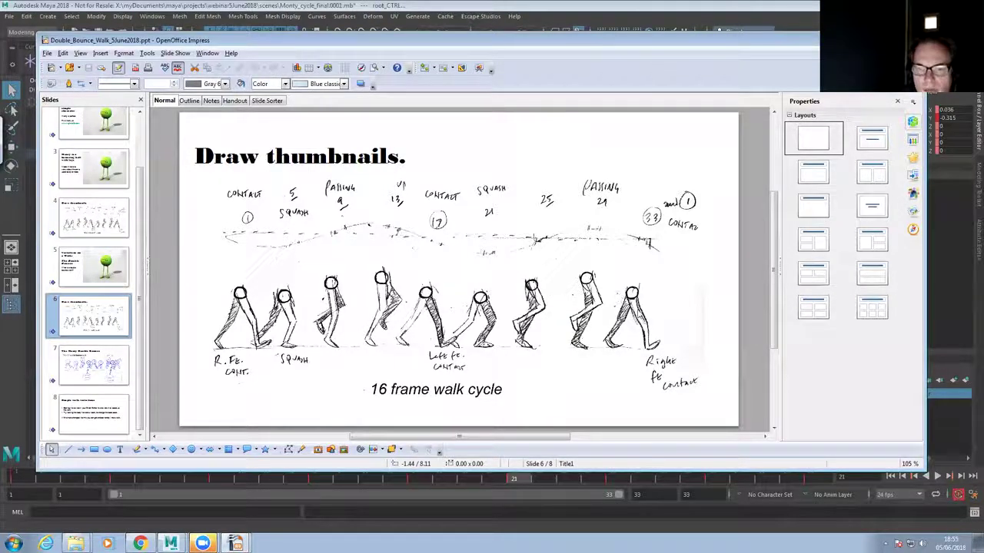
click(110, 366)
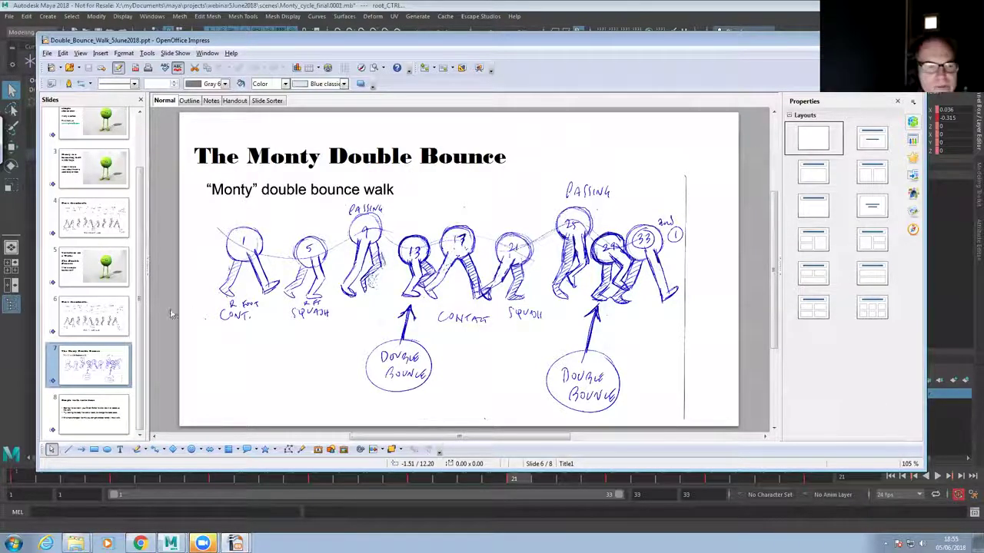
click(108, 319)
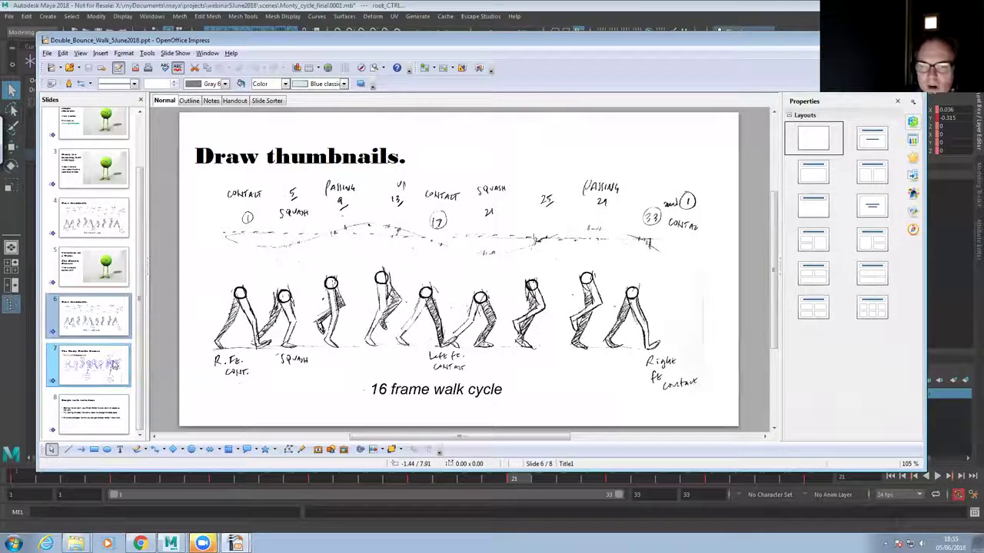
mouse_move(116, 367)
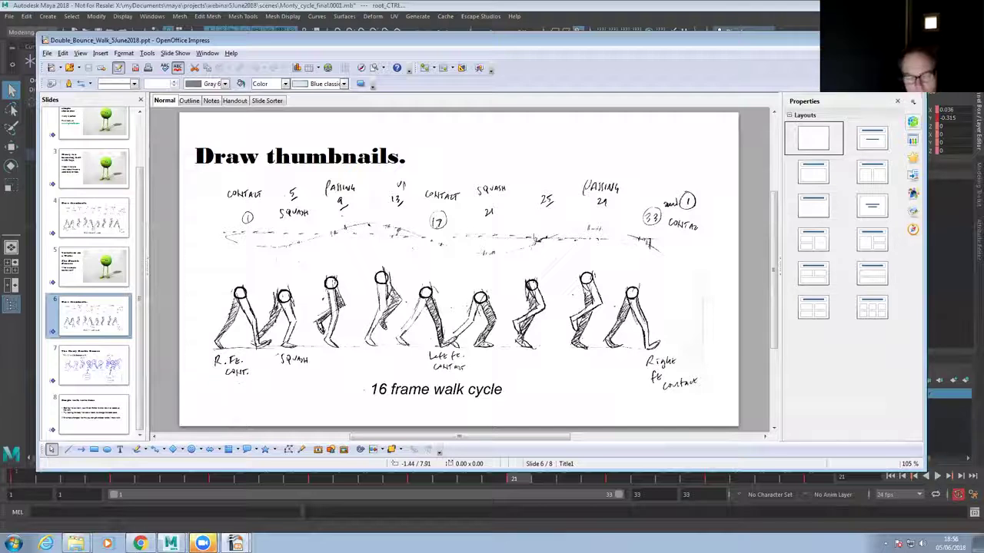
click(654, 9)
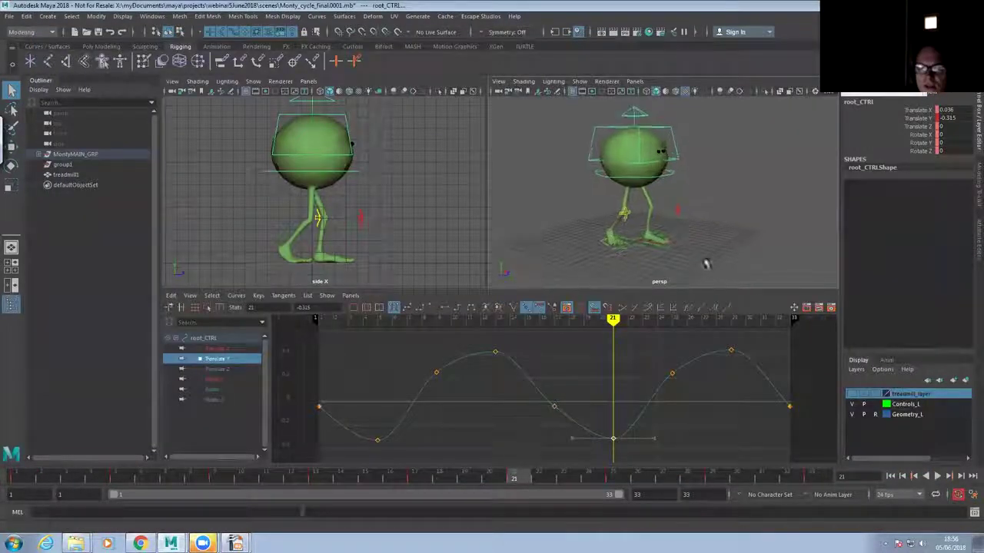
Play the walk cycle again, stop it and inspect Monty's feet in the perspective view
click(937, 476)
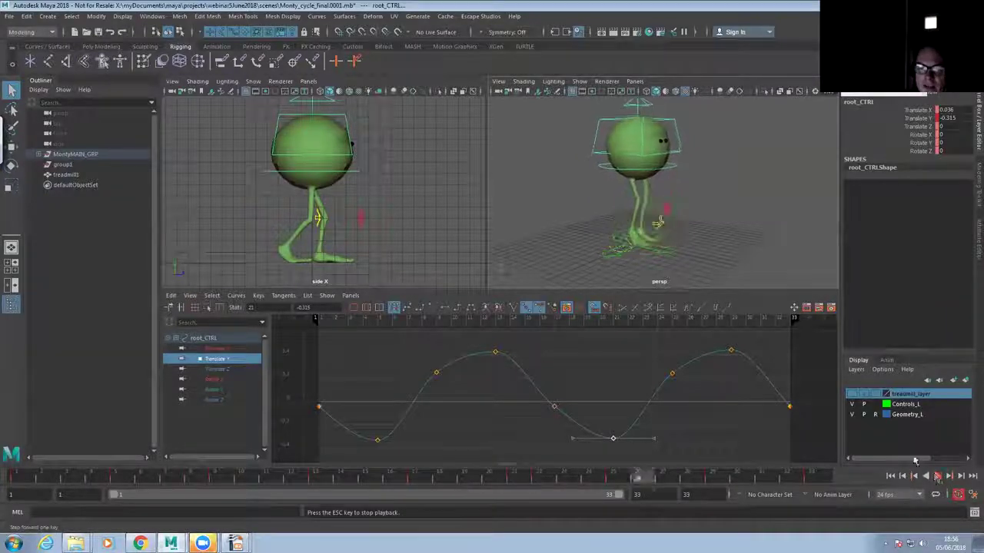
click(937, 477)
alt+drag(636, 247, 685, 270)
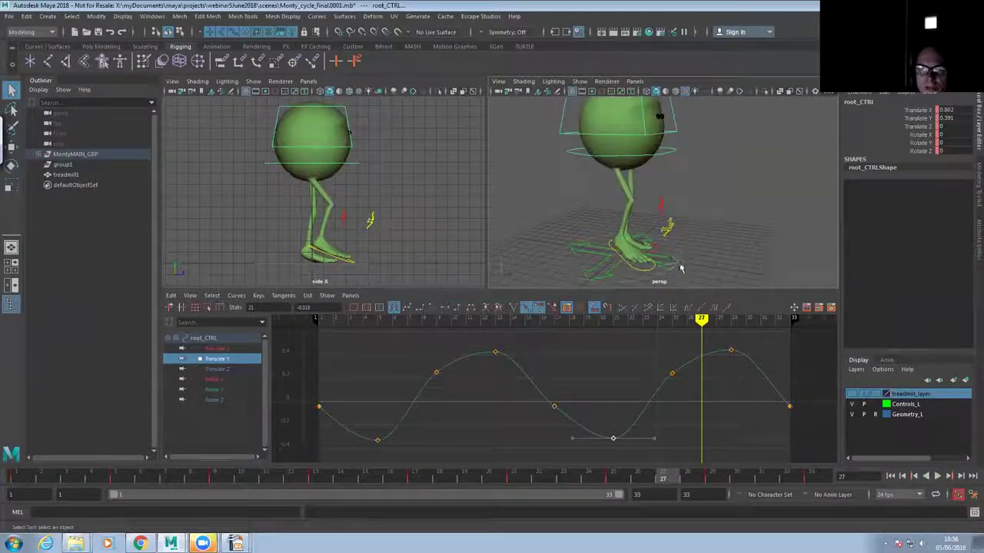
Select placementNode_CTRL around Monty's feet and go to frame 1
click(681, 265)
click(17, 478)
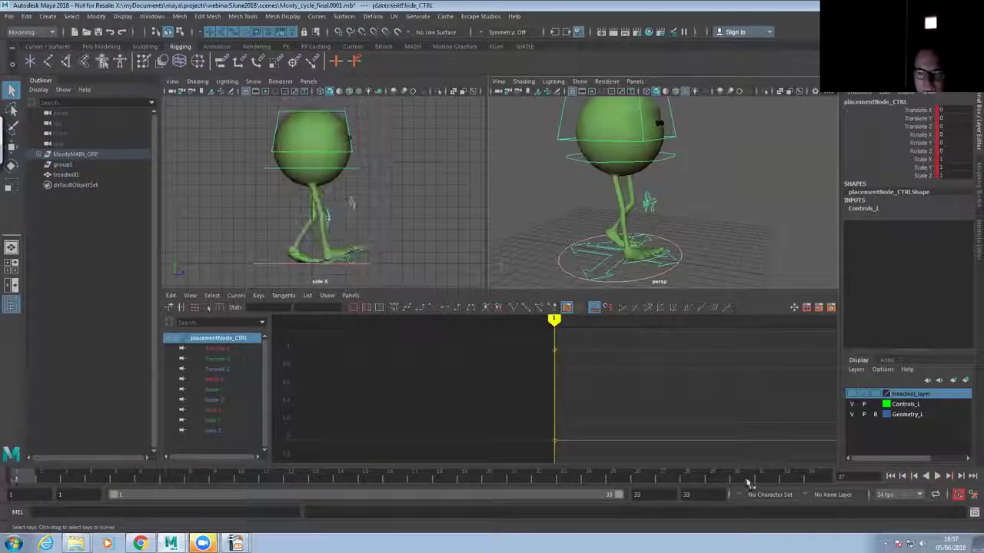
scroll(607, 240, down, 4)
alt+drag(607, 241, 653, 234)
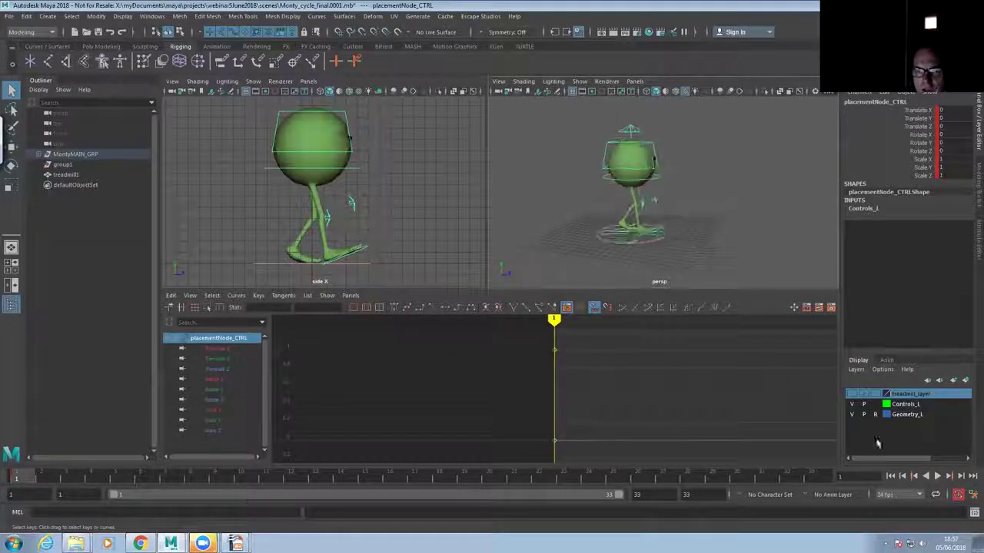
Extend the animation and playback range to 100 frames and go to frame 100
drag(680, 495, 693, 493)
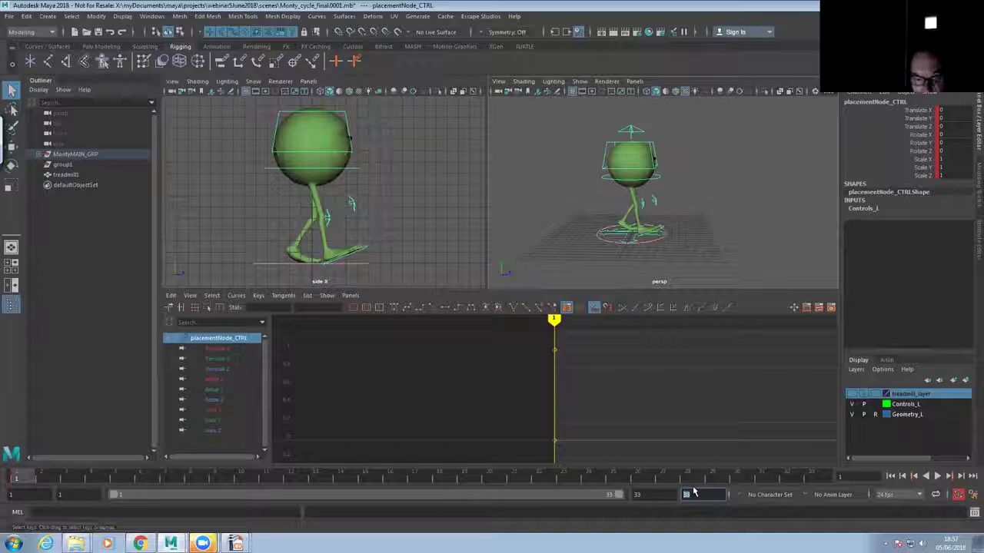
text(100)
key(Return)
drag(280, 494, 623, 495)
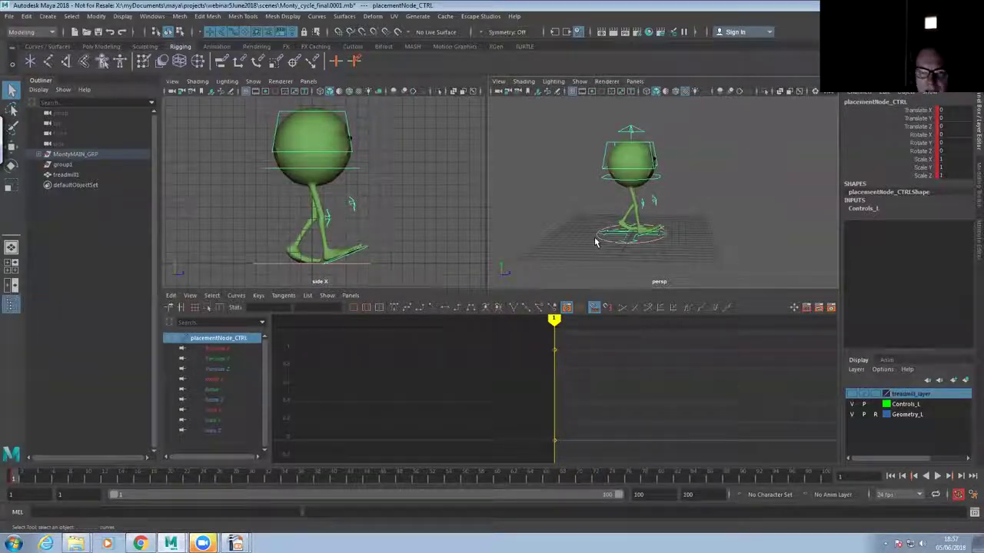
click(828, 477)
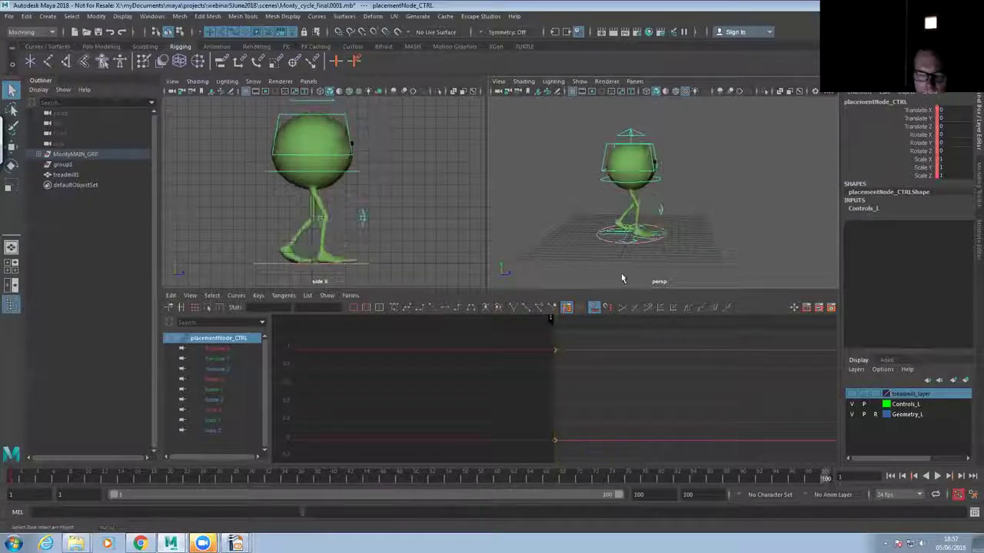
Move placementNode_CTRL forward to about 16.6 in Translate Z at frame 100 and set a key
key(w)
drag(704, 227, 783, 226)
key(s)
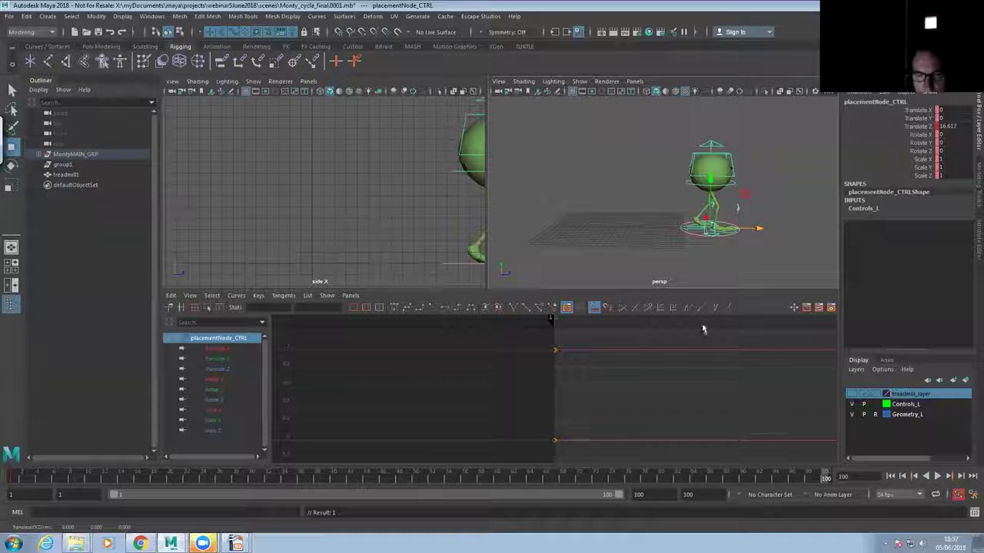
Frame the placement control's animation curves in the Graph Editor and give the Translate Z curve linear tangents
key(a)
click(588, 377)
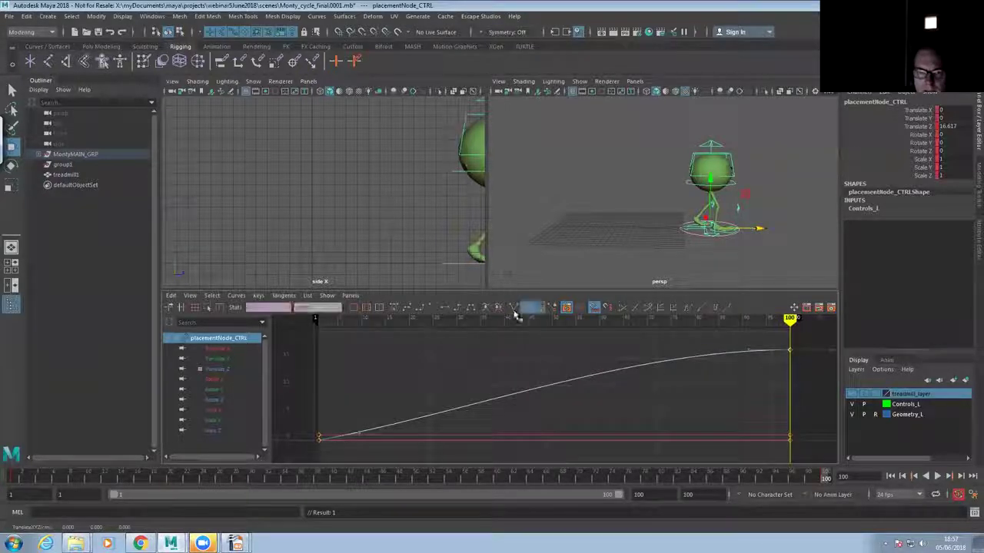
click(433, 308)
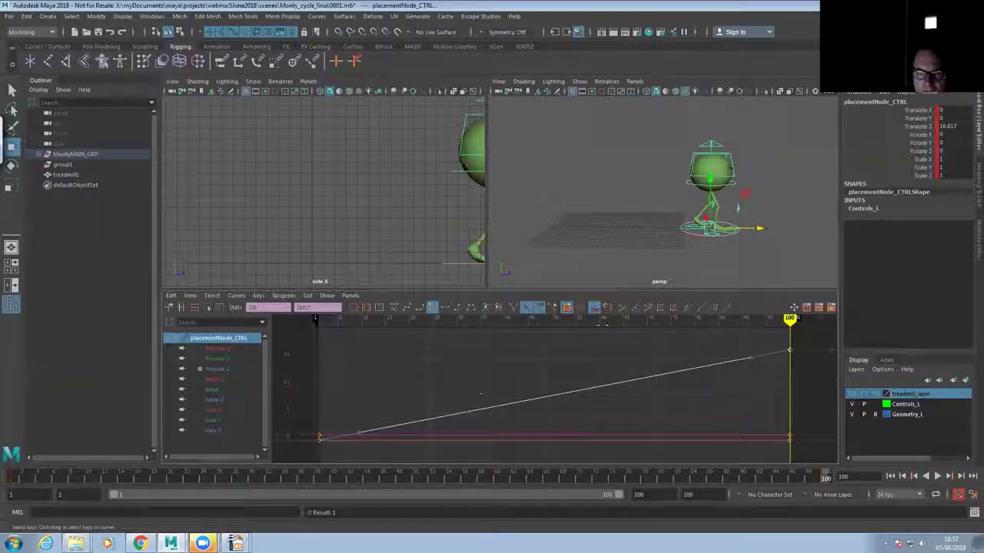
Raise the Translate Z curve during playback until its end key is about 21.4, checking the feet for sliding, and stop playback
click(941, 476)
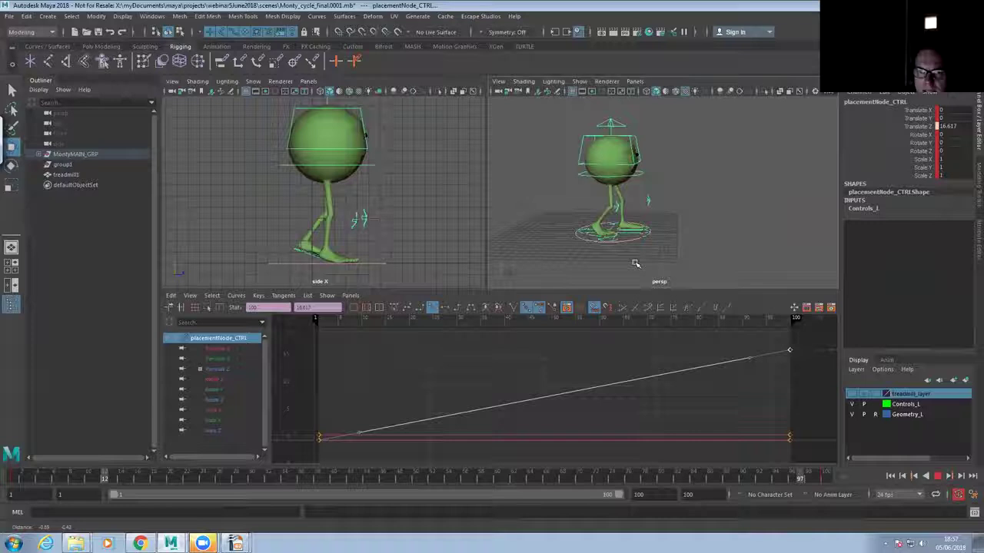
click(939, 477)
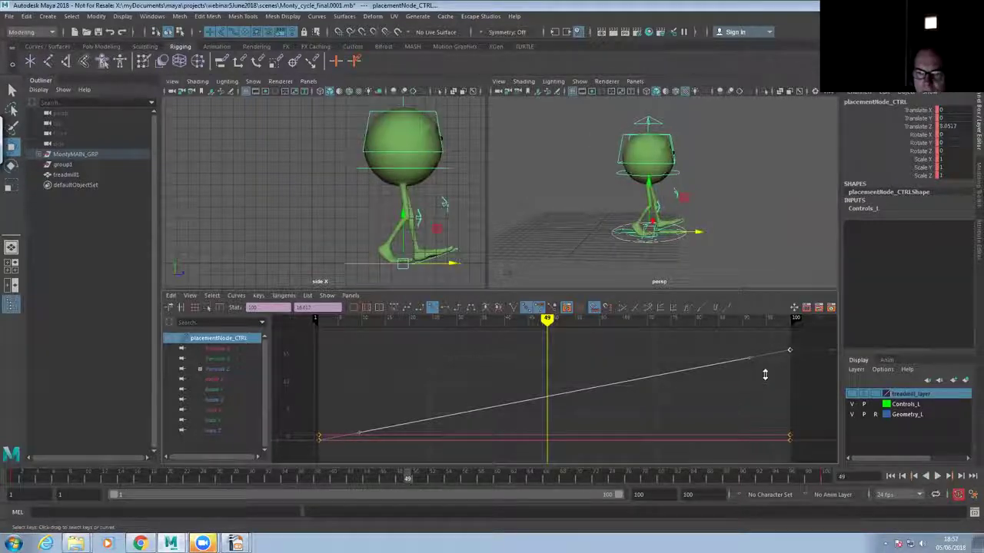
click(937, 476)
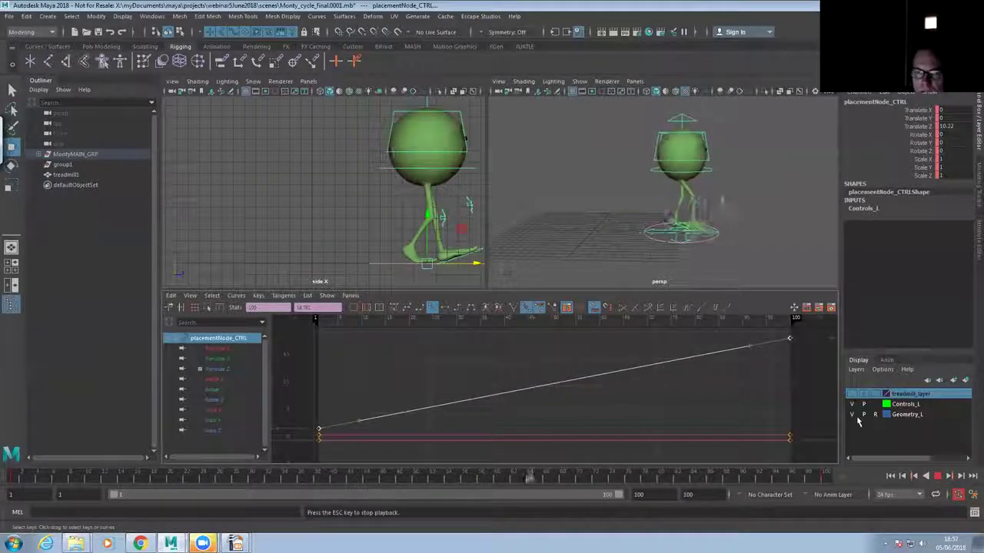
middle_drag(755, 389, 755, 381)
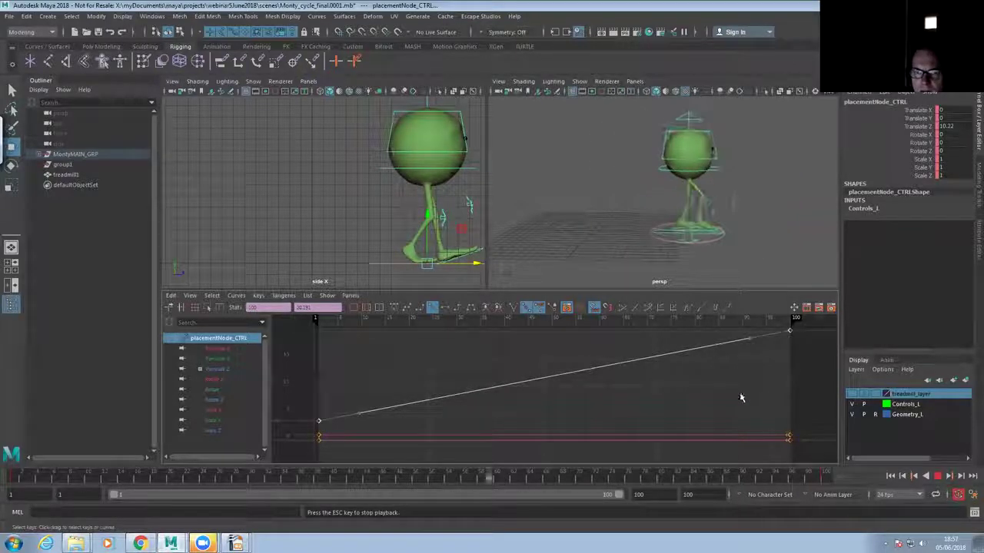
key(ctrl+z)
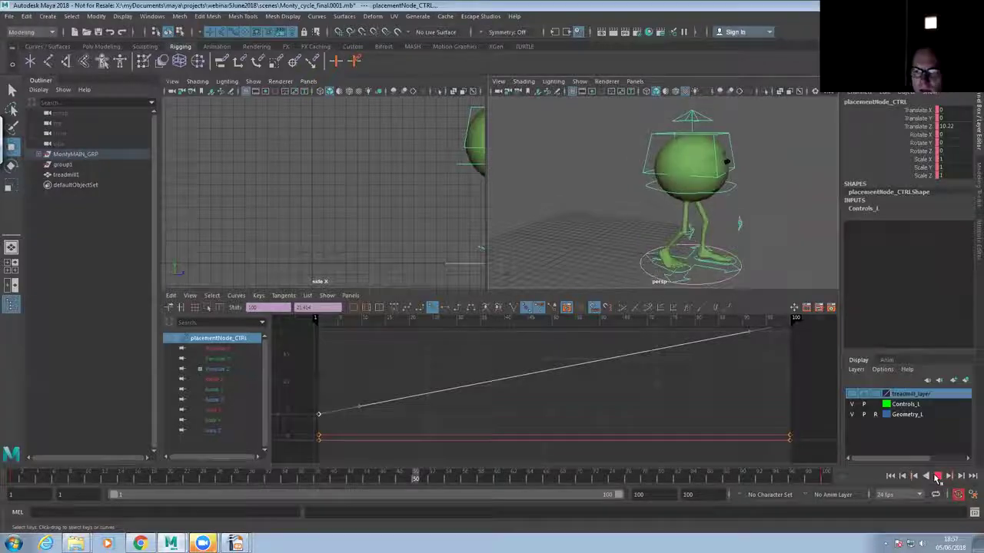
key(Escape)
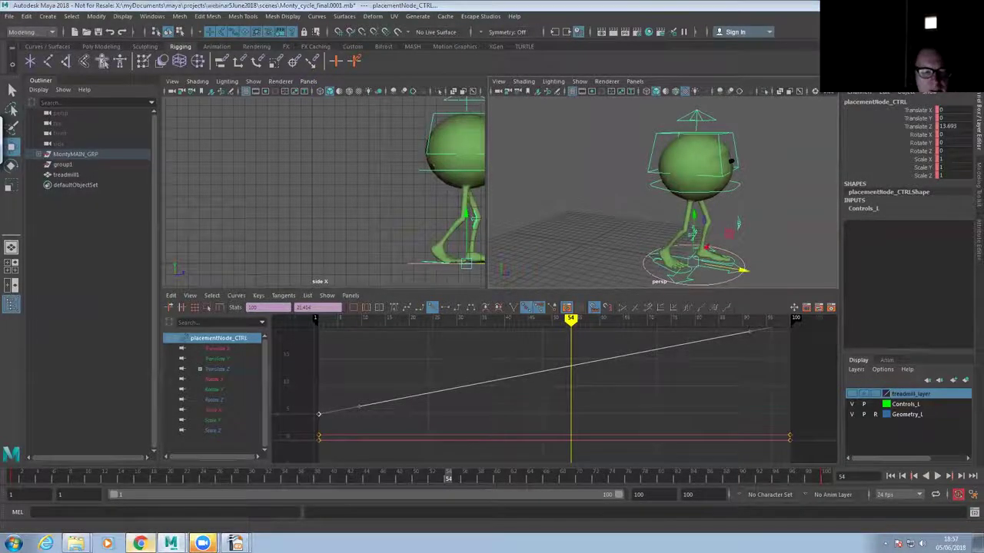
Switch to Chrome, open the Animation Apprentice blog's home page and dismiss the cookie notice
click(139, 544)
click(182, 264)
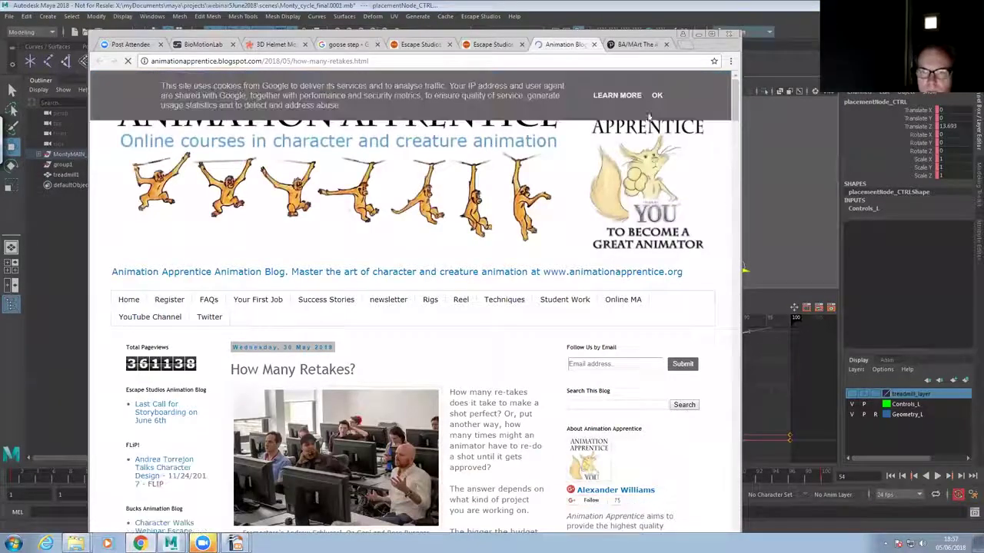
click(655, 98)
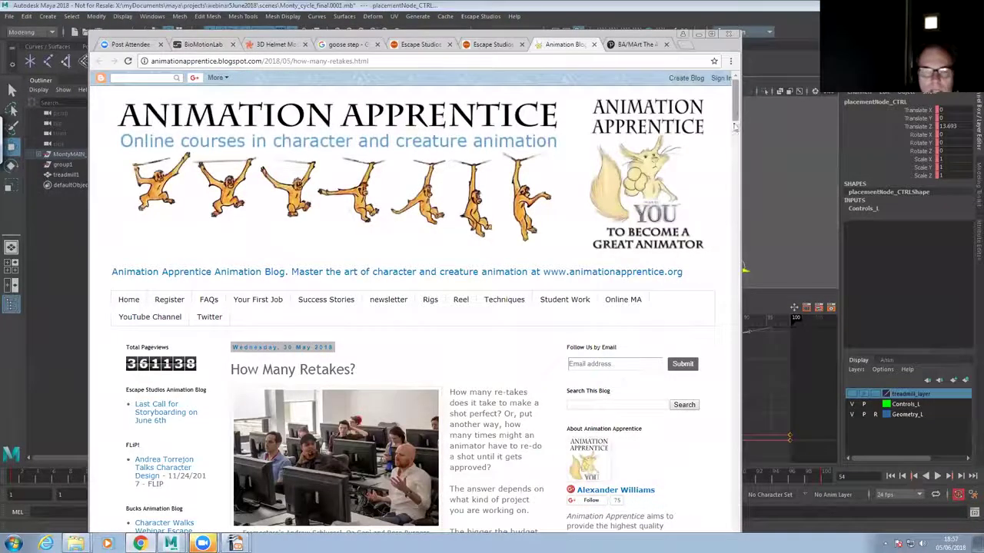
scroll(727, 115, down, 4)
scroll(496, 193, down, 2)
scroll(497, 193, up, 6)
click(628, 185)
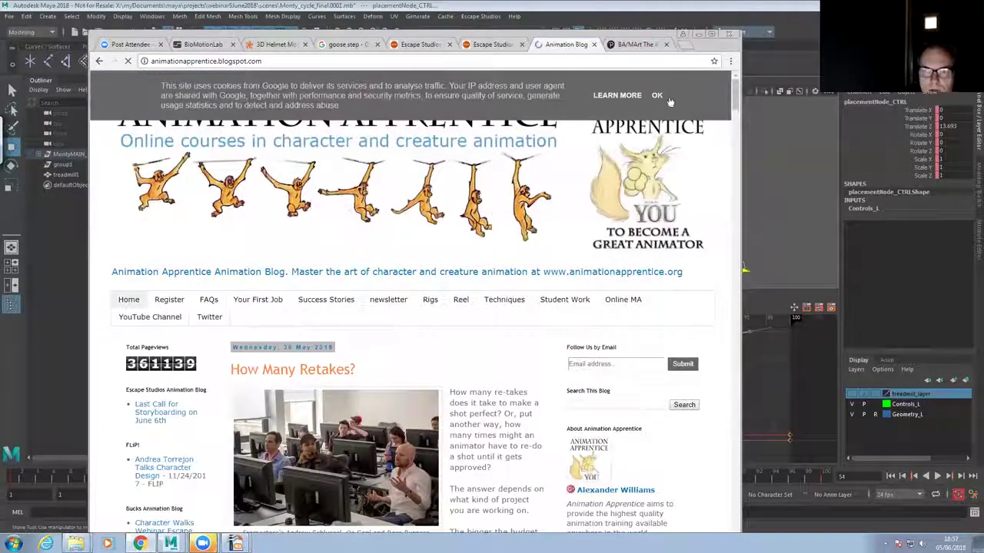
click(658, 96)
Find the post "Free Anchor Transform Plugin Stops Feet Sliding" on the blog and open it
scroll(736, 139, down, 5)
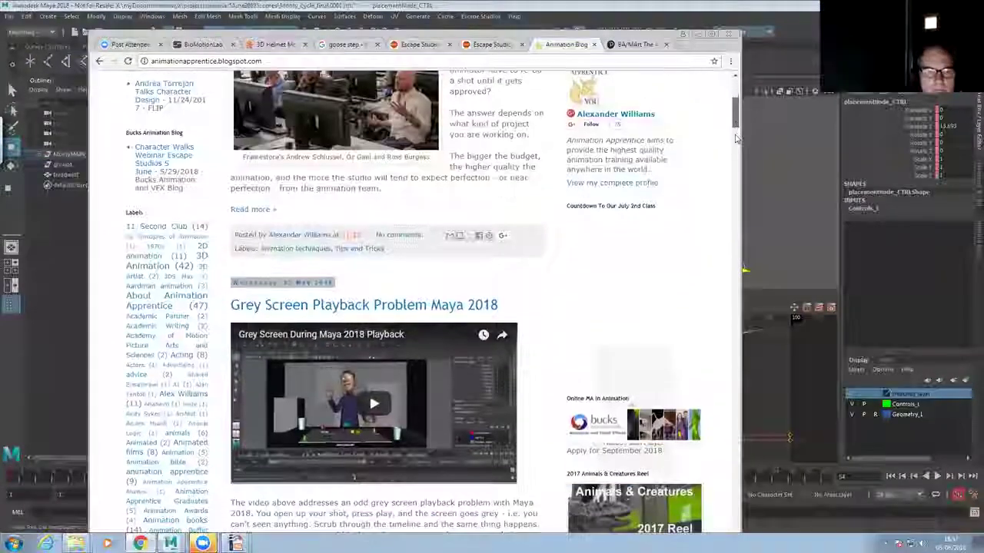
scroll(736, 139, down, 8)
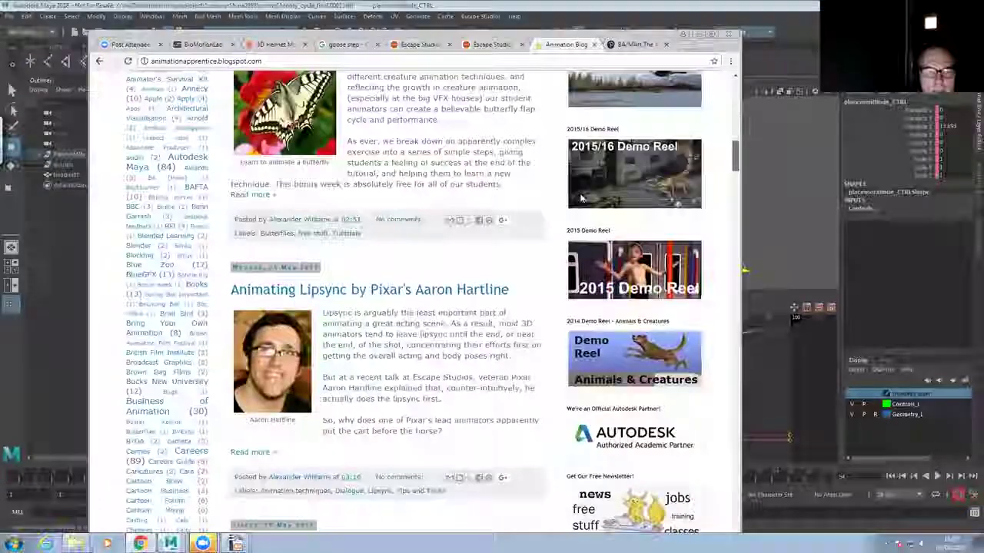
scroll(581, 199, down, 5)
click(488, 181)
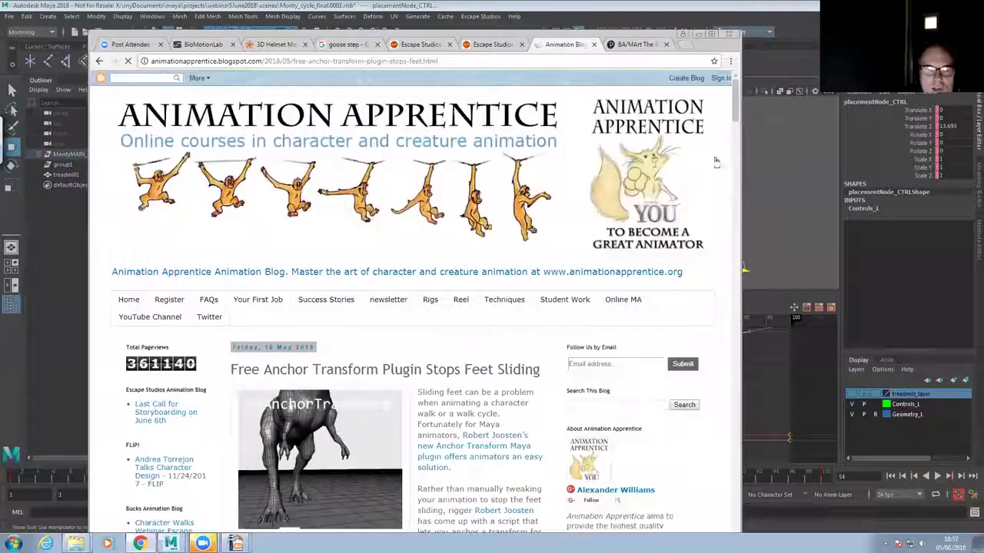
Read through the Anchor Transform post's description and installation notes, and play its video demonstration
scroll(736, 138, down, 4)
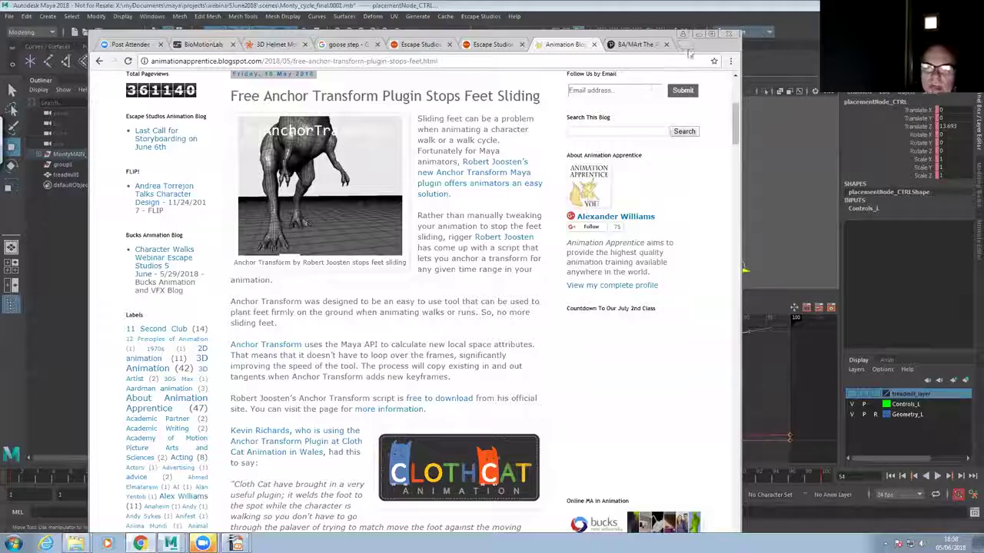
scroll(735, 141, down, 7)
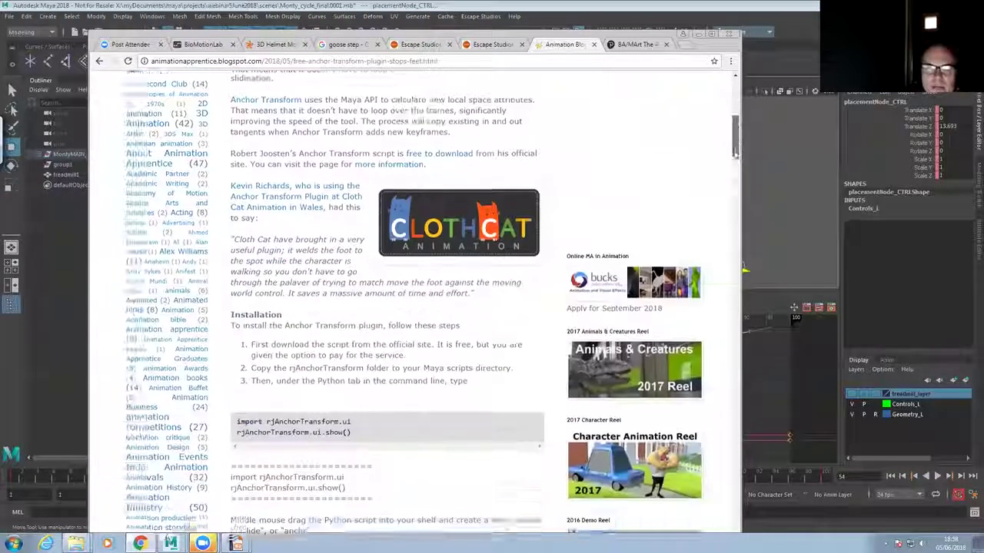
scroll(252, 330, down, 2)
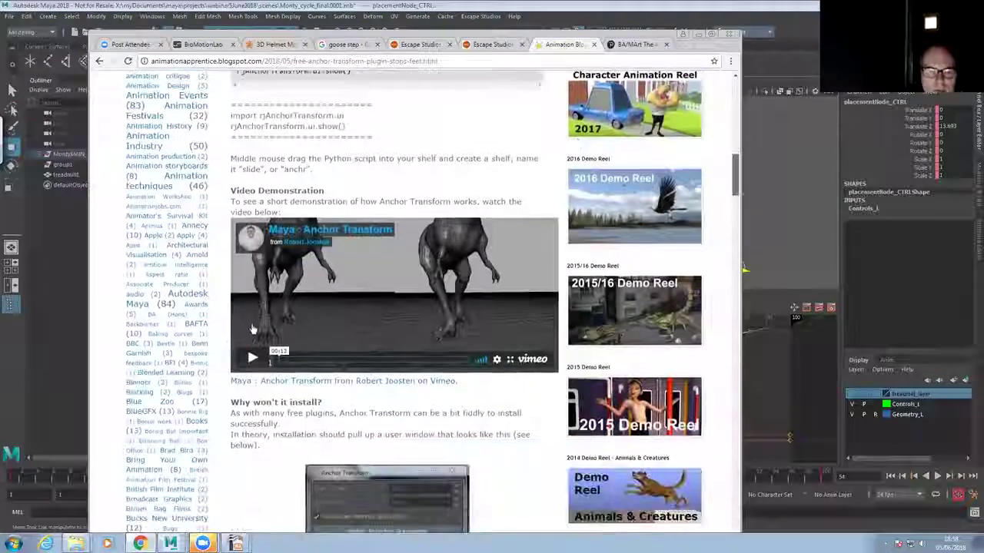
click(253, 327)
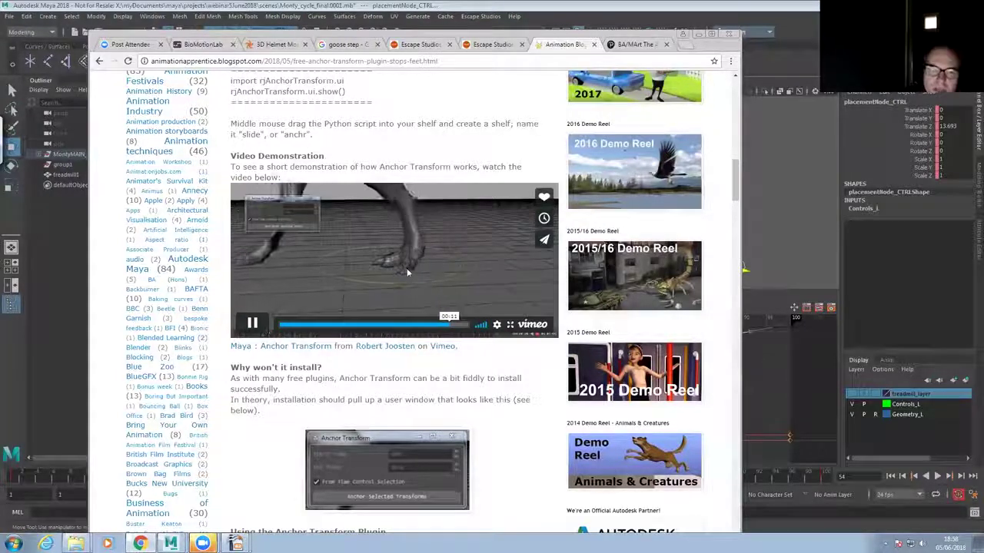
click(386, 279)
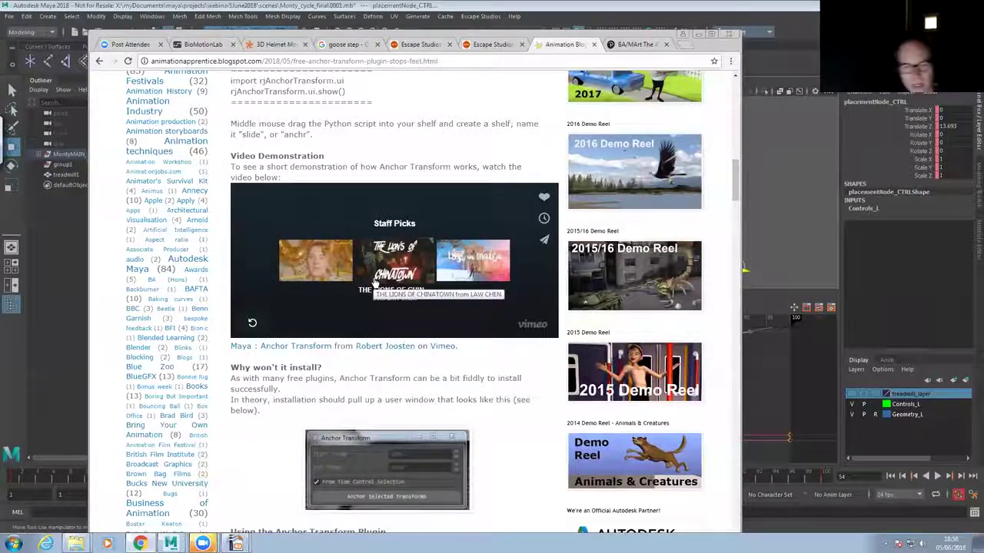
Review the Anchor Transform post's introduction again and return to Maya
scroll(642, 204, up, 6)
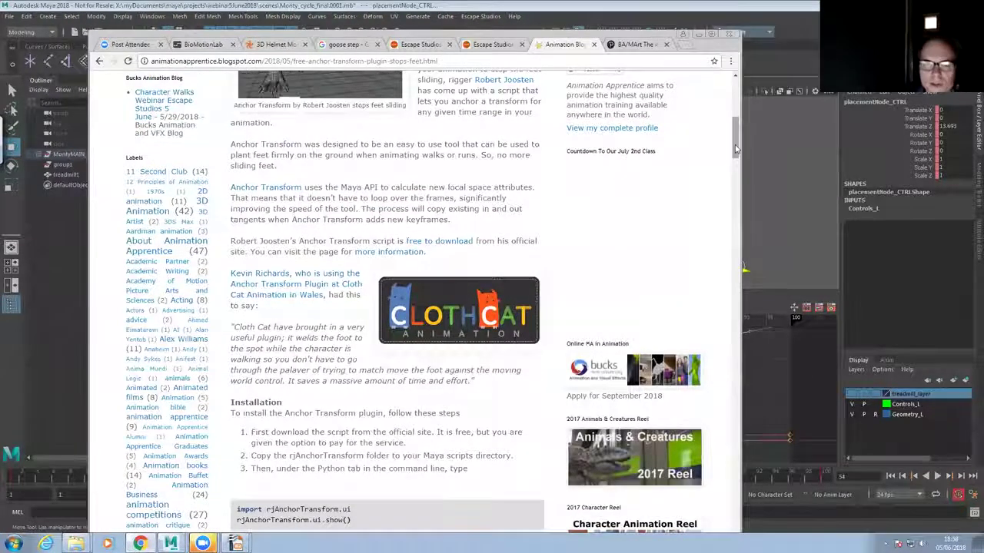
scroll(398, 343, up, 1)
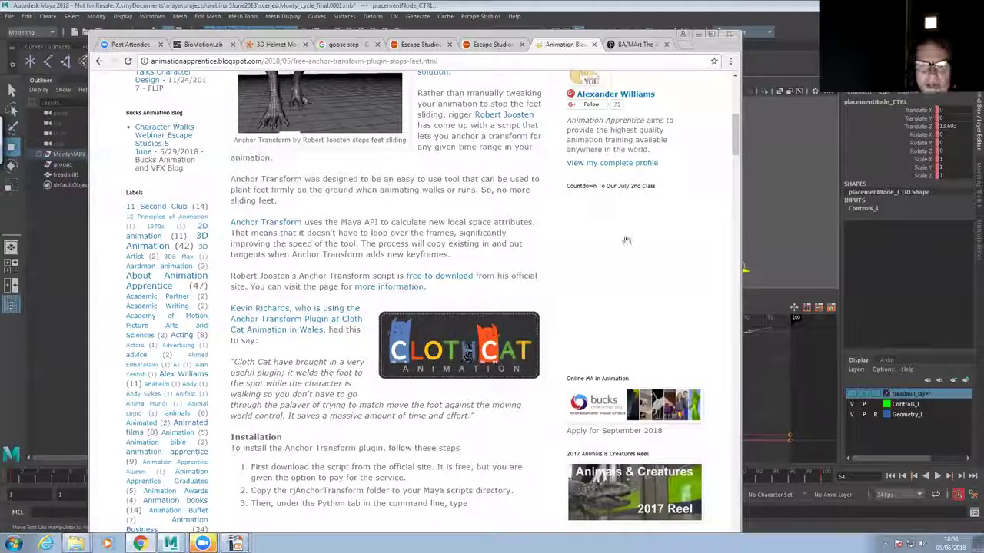
drag(736, 146, 736, 115)
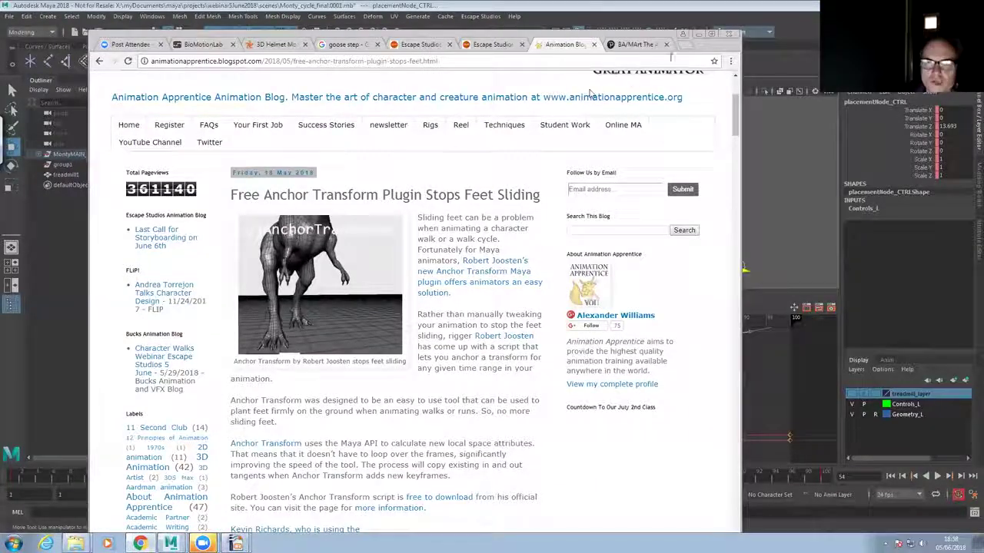
click(698, 33)
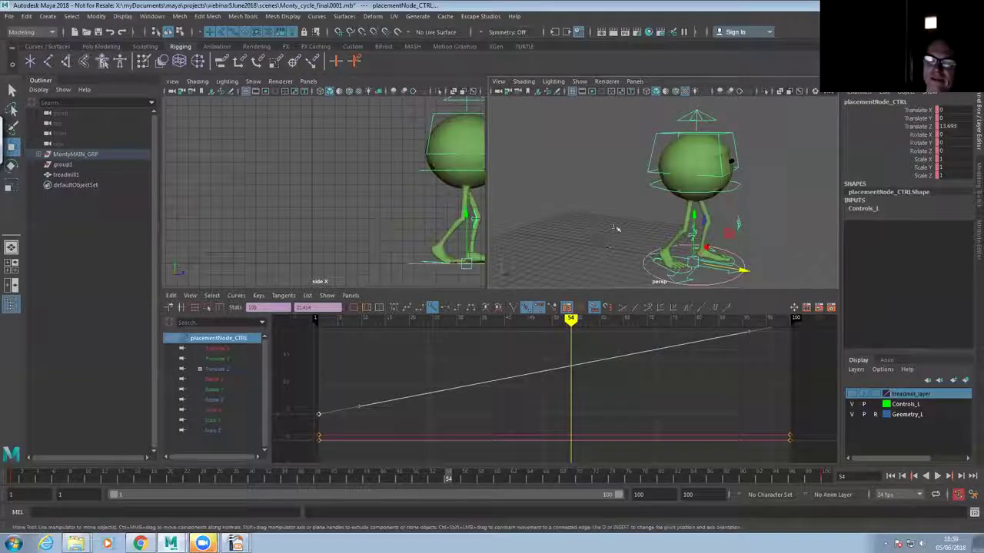
Play Monty's walk in a close perspective view of the feet, stop at frame 43 and widen the view again
alt+middle_drag(640, 215, 626, 185)
alt+right_drag(626, 185, 670, 192)
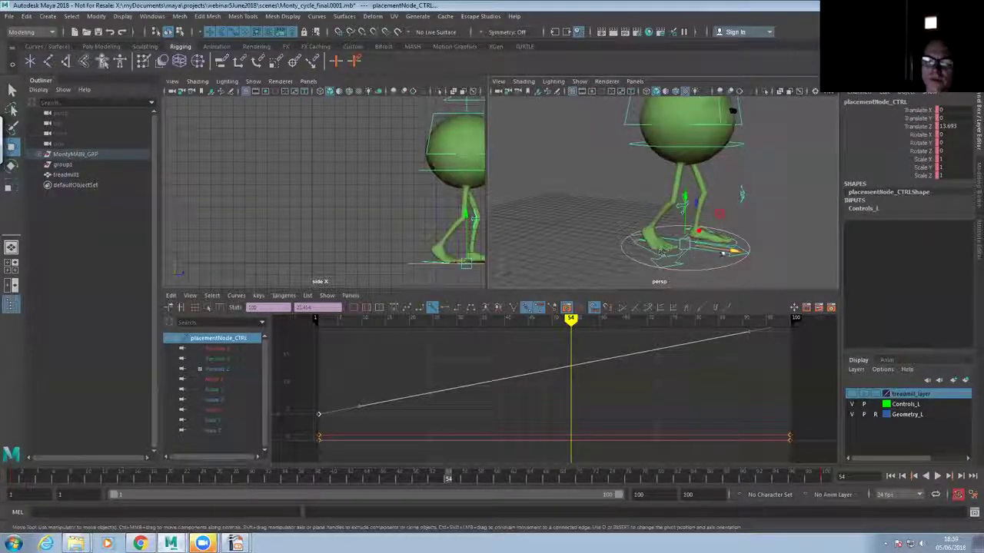
click(95, 478)
key(alt+v)
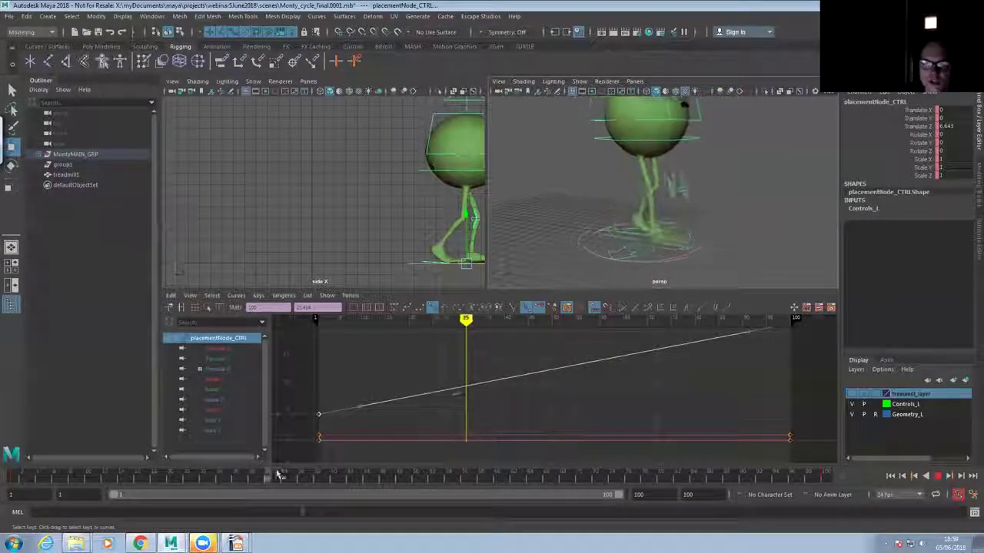
key(alt+v)
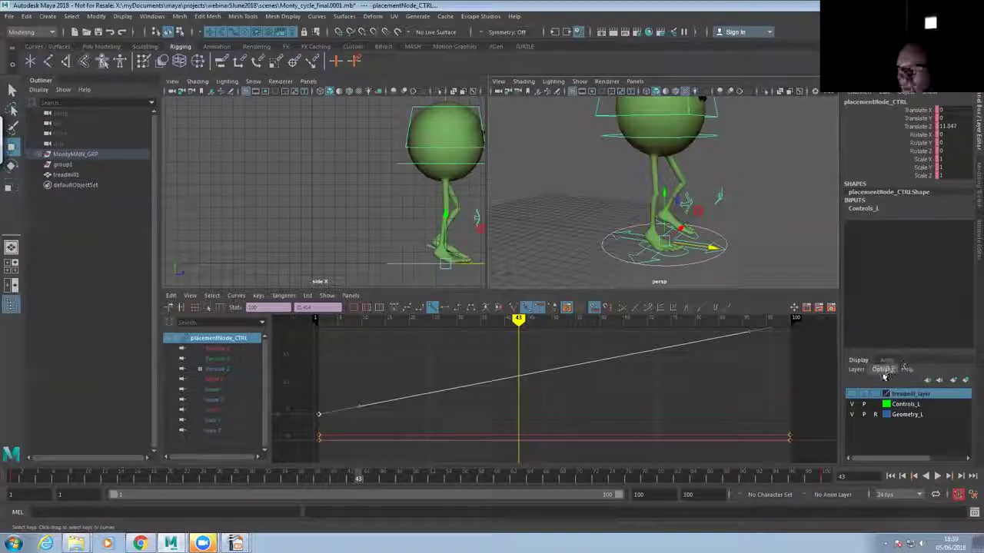
alt+right_drag(740, 205, 668, 202)
alt+middle_drag(668, 202, 660, 209)
Switch to Chrome, show the Escape Studios post "Great Camera Tripod for Live Action Reference" and maximize the window
click(139, 544)
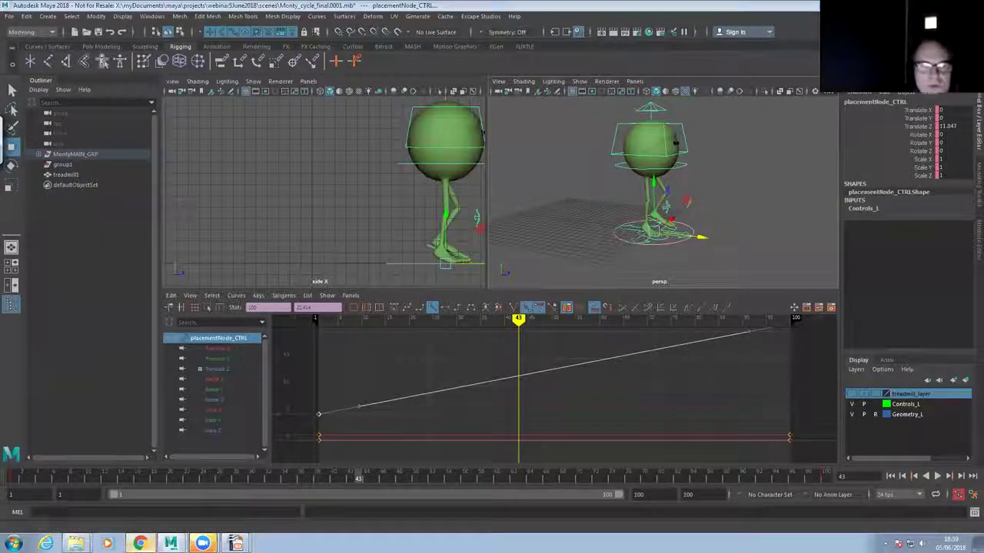
click(490, 44)
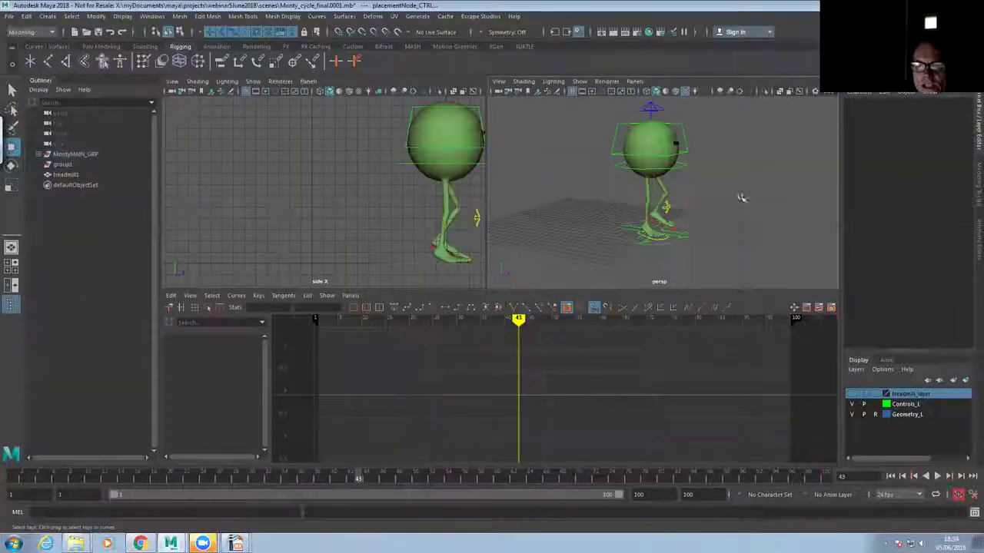
click(745, 201)
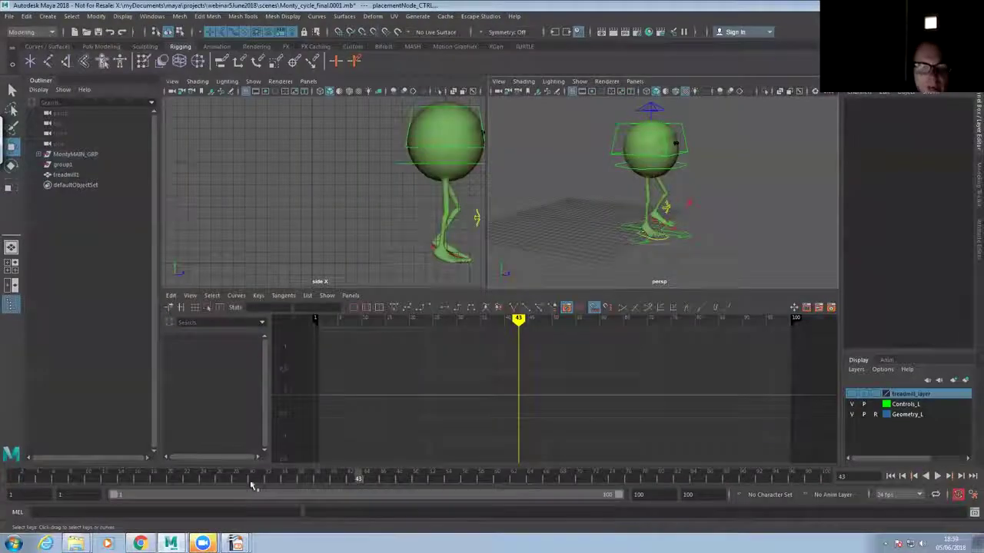
key(alt+Tab)
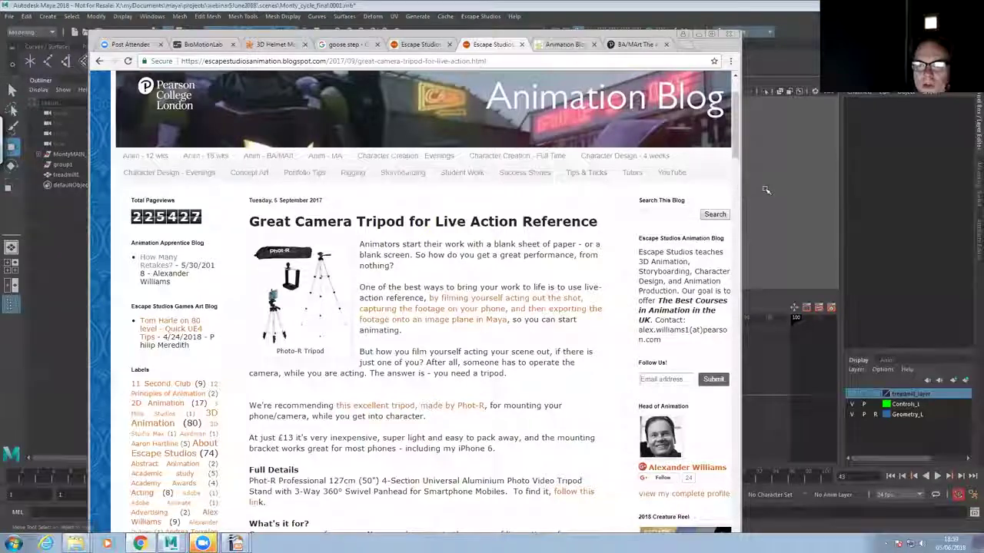
click(744, 188)
key(alt+Tab)
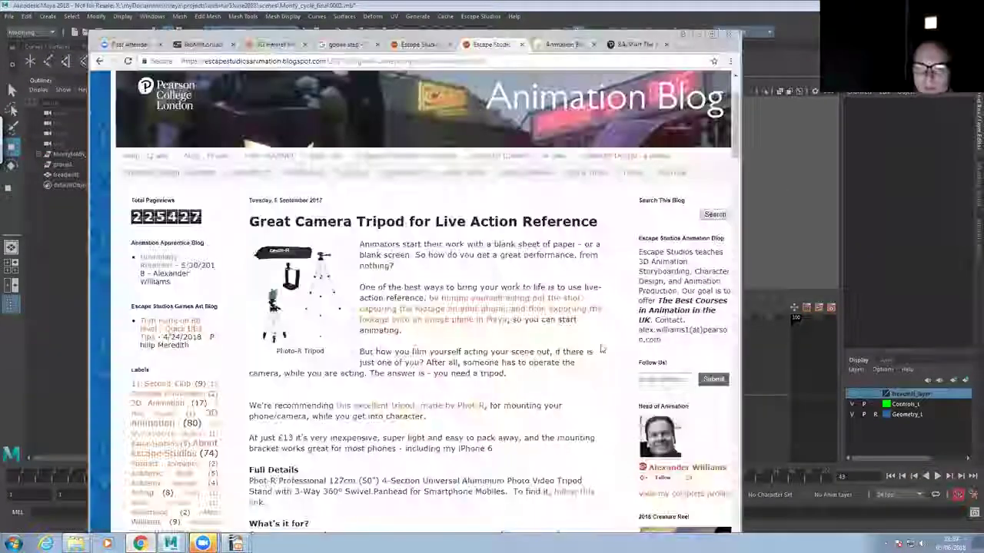
click(713, 34)
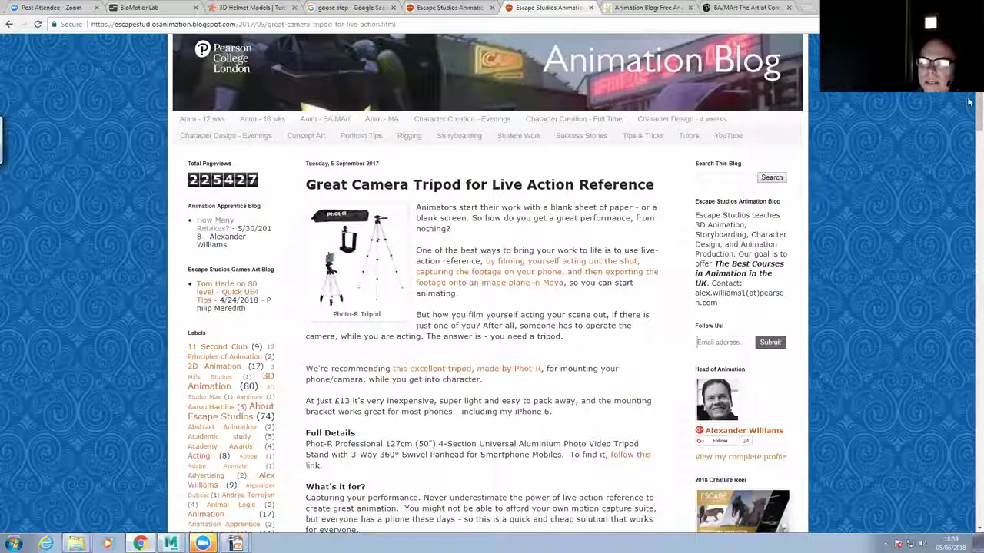
Open the Escape Studios Animation Blog's home page and browse the recent posts down to the MPC Academy student story
scroll(848, 192, up, 2)
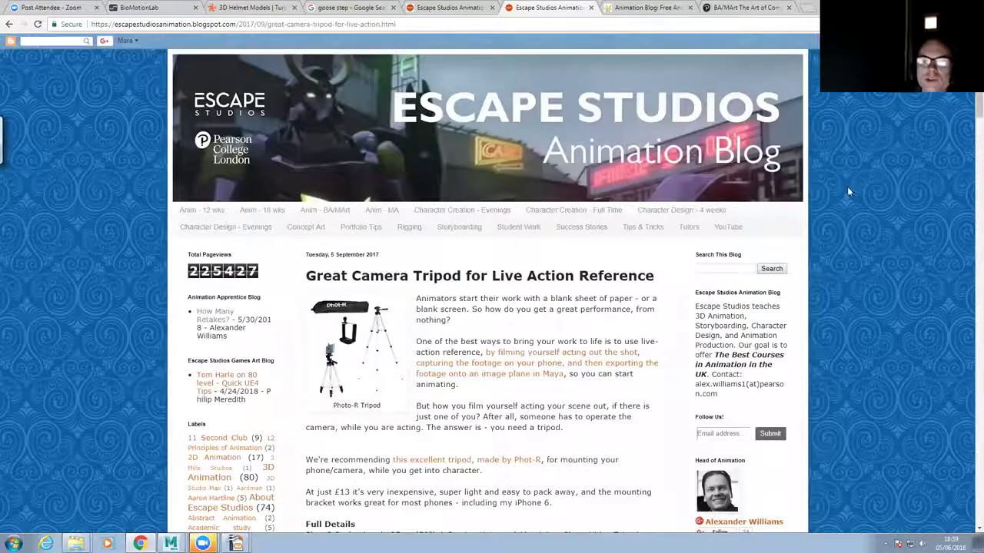
key(alt+Left)
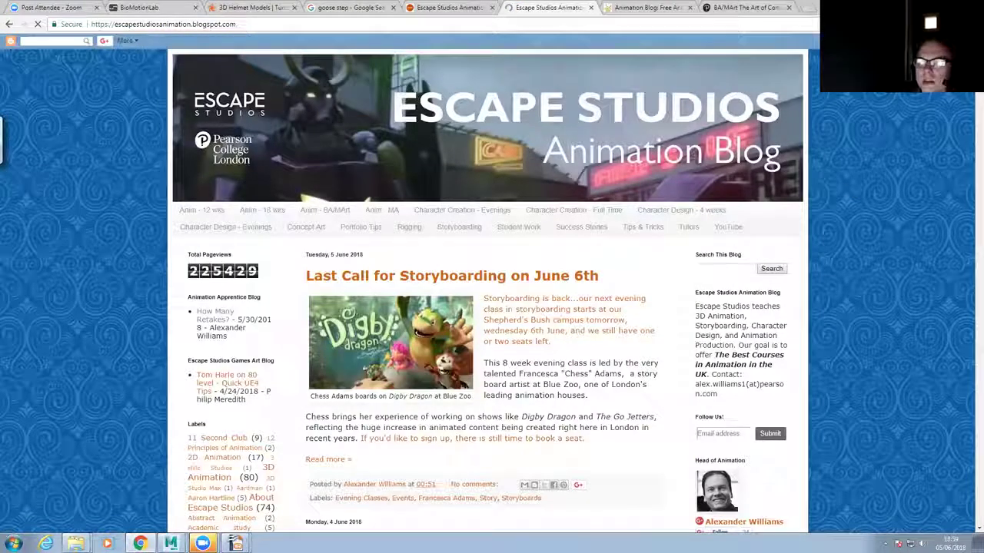
scroll(443, 279, down, 5)
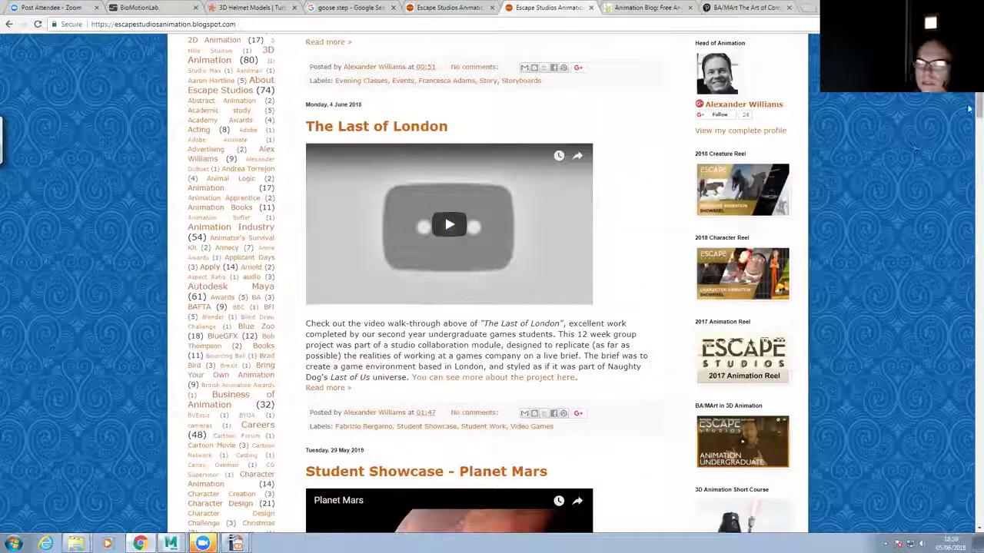
scroll(968, 132, down, 2)
scroll(969, 132, down, 4)
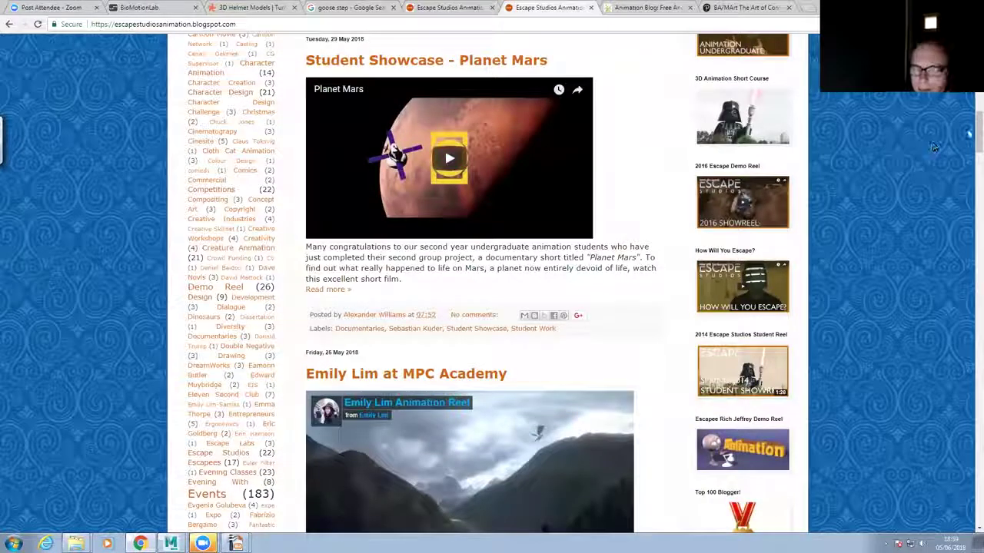
scroll(965, 138, down, 2)
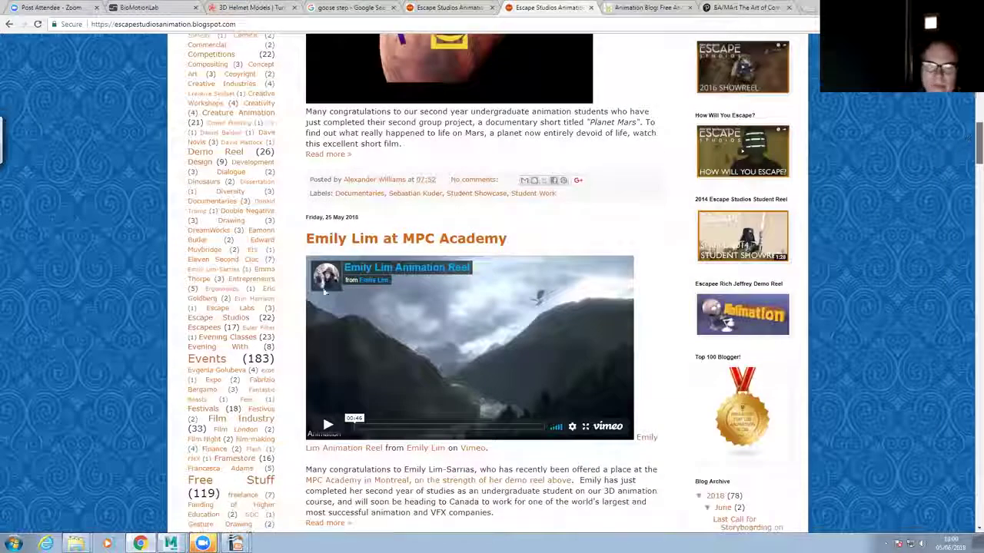
scroll(324, 290, down, 1)
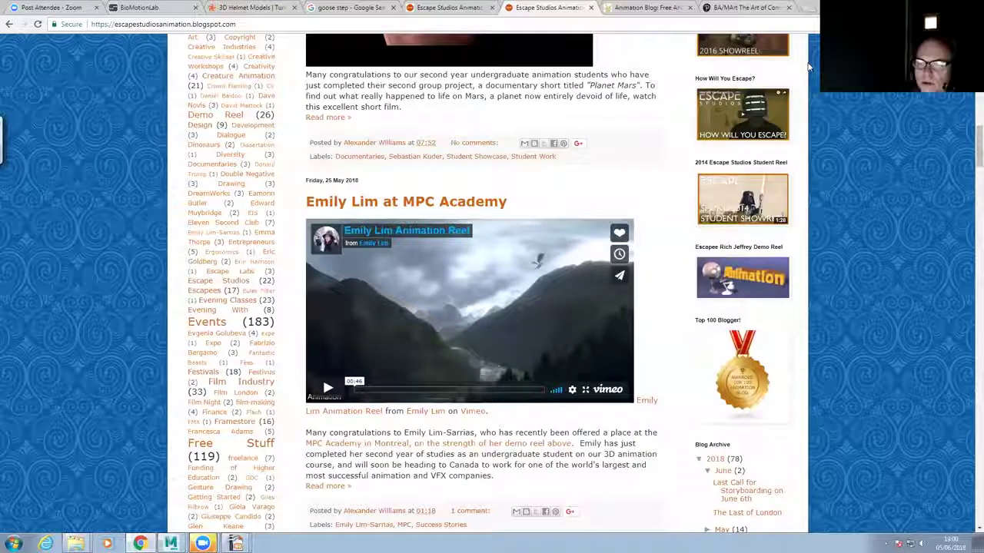